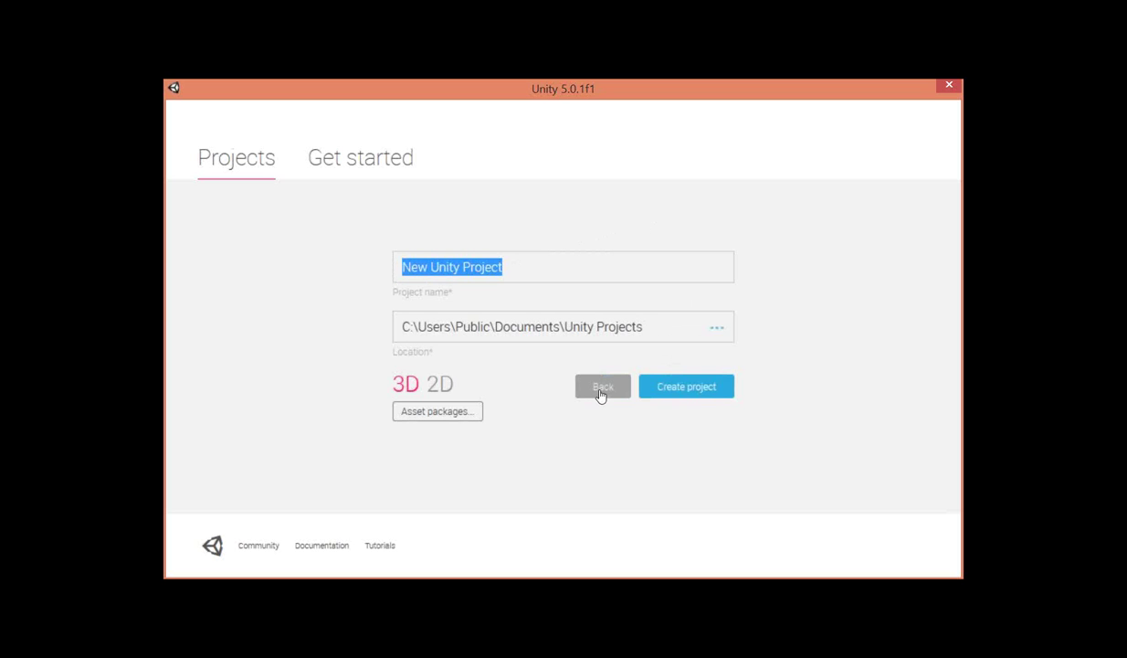
pyautogui.click(601, 387)
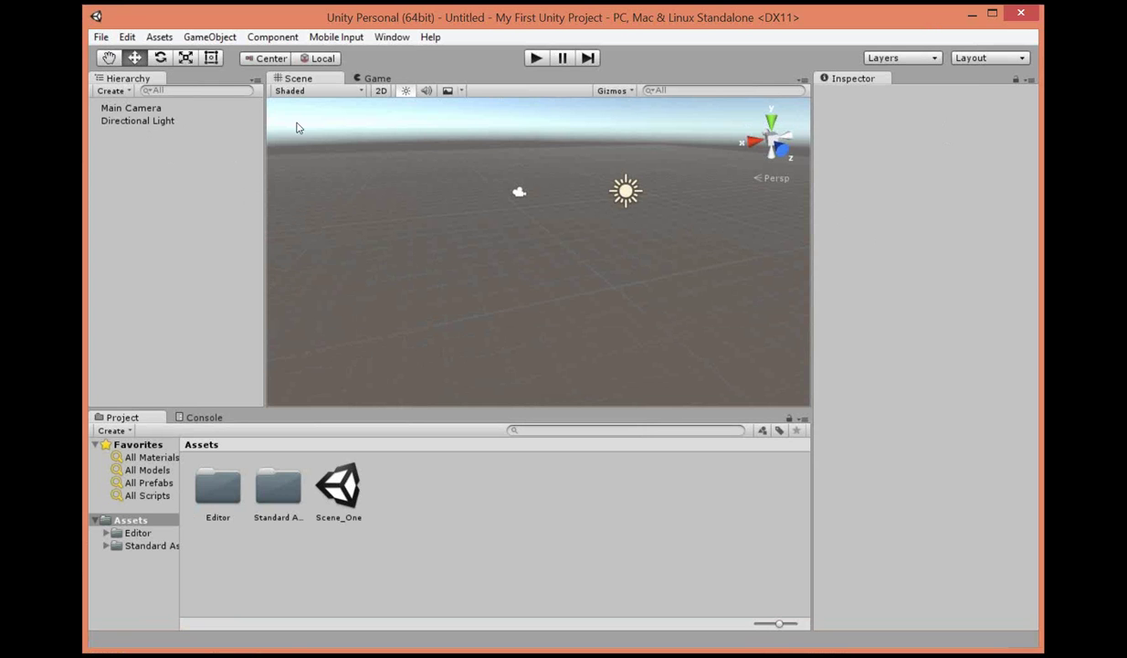
# Move the directional light in the scene to about X -3.87, Y 2.57, Z -0.81 with the Move tool.
pyautogui.click(107, 58)
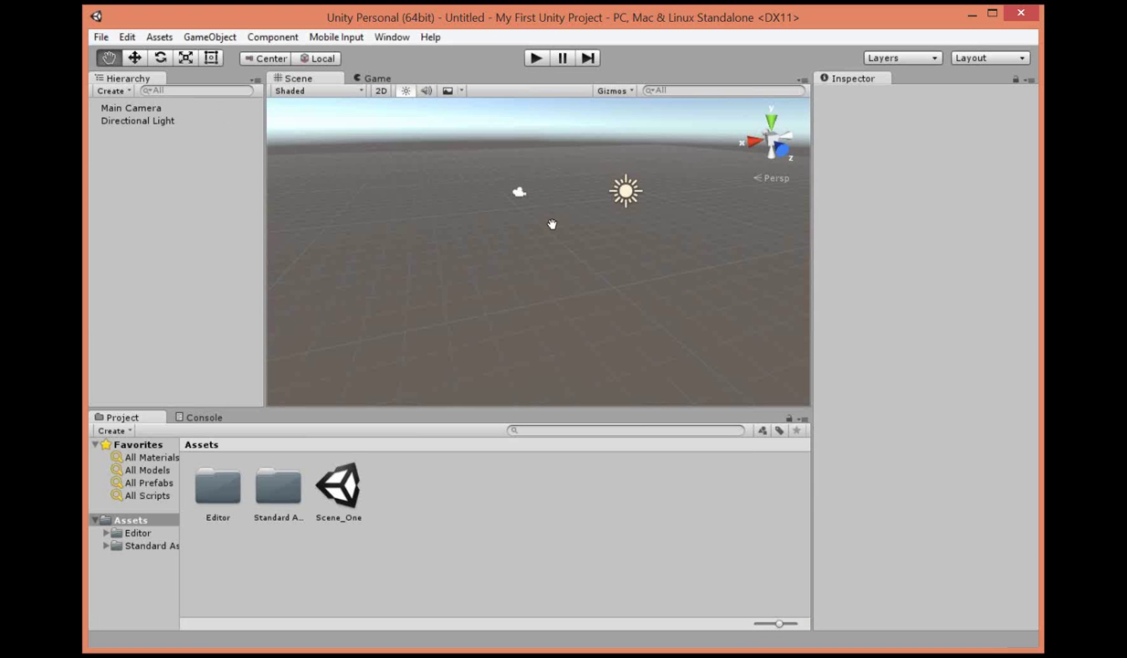
pyautogui.moveTo(551, 221); pyautogui.dragTo(760, 254)
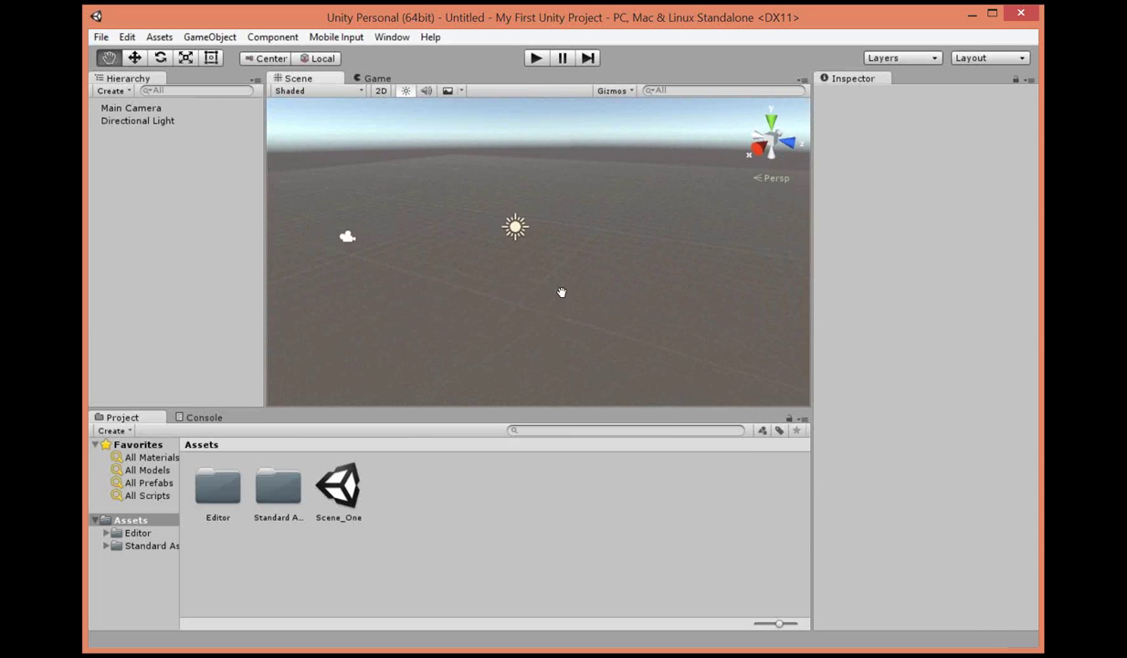
pyautogui.moveTo(561, 292); pyautogui.dragTo(618, 309)
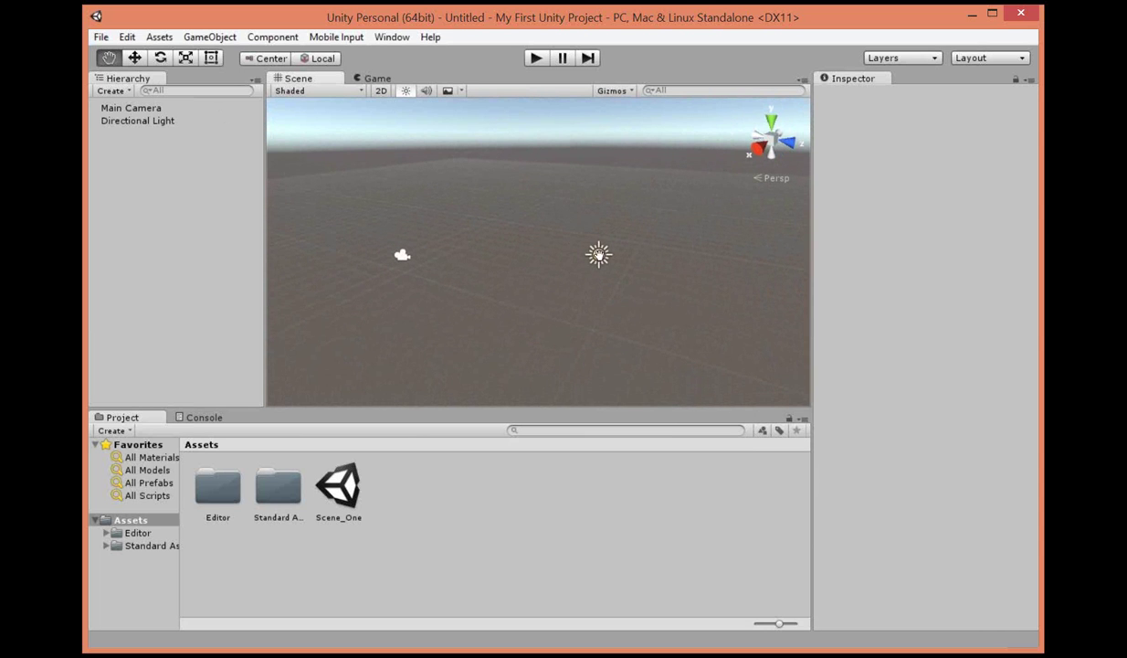
pyautogui.click(134, 58)
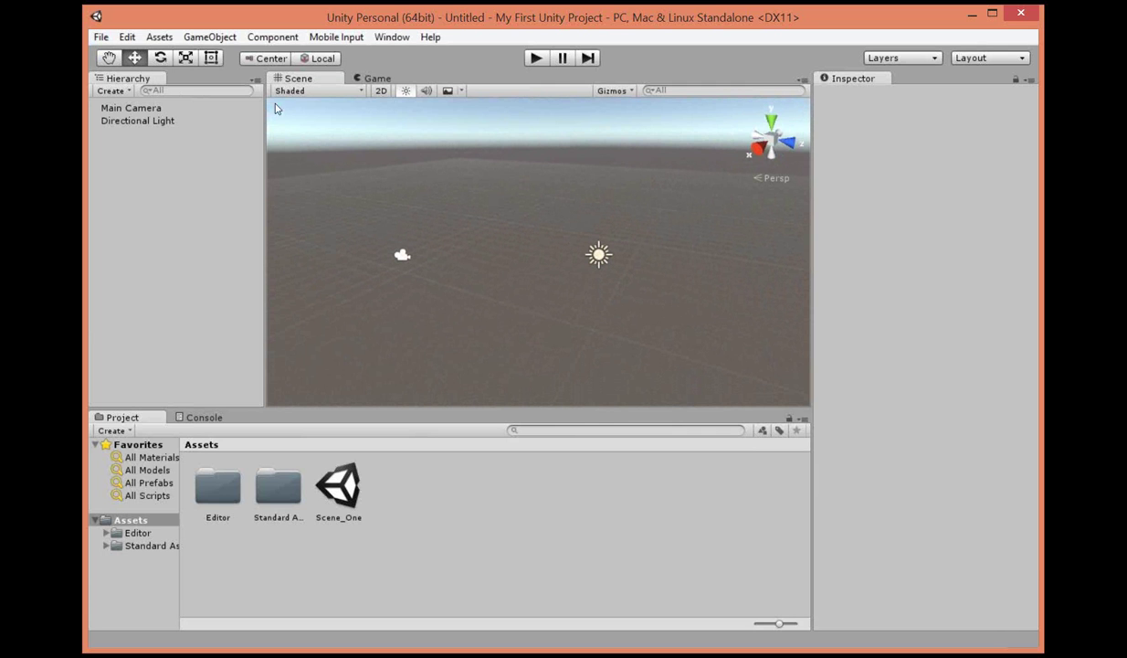
pyautogui.click(599, 257)
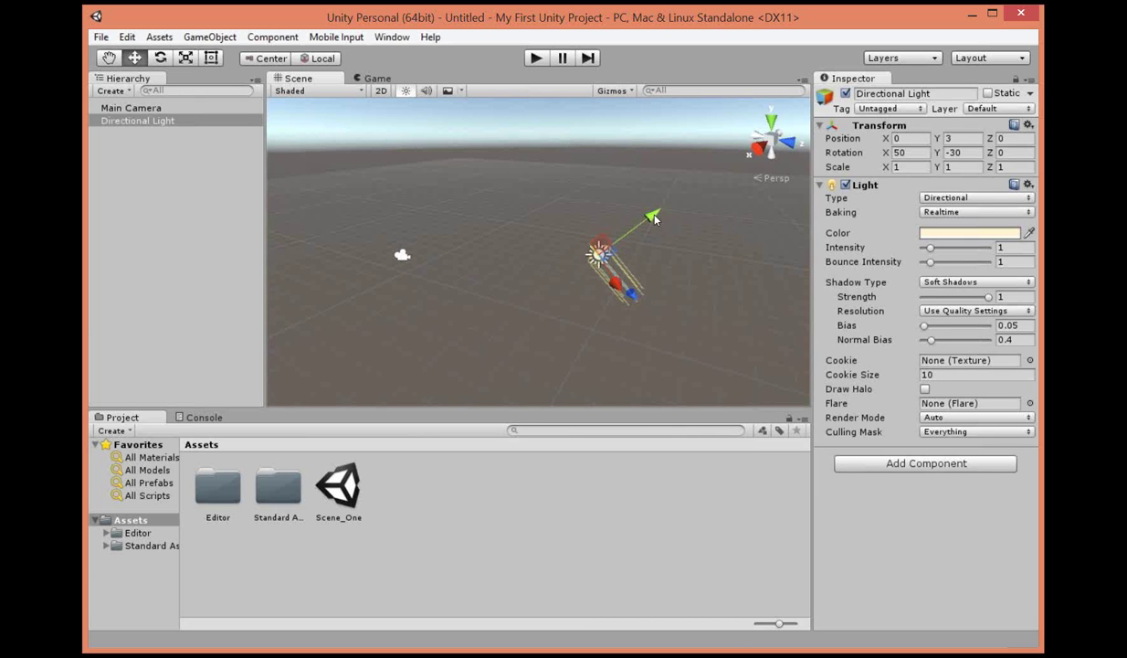
pyautogui.moveTo(656, 217); pyautogui.dragTo(664, 278)
pyautogui.moveTo(634, 245); pyautogui.dragTo(605, 233)
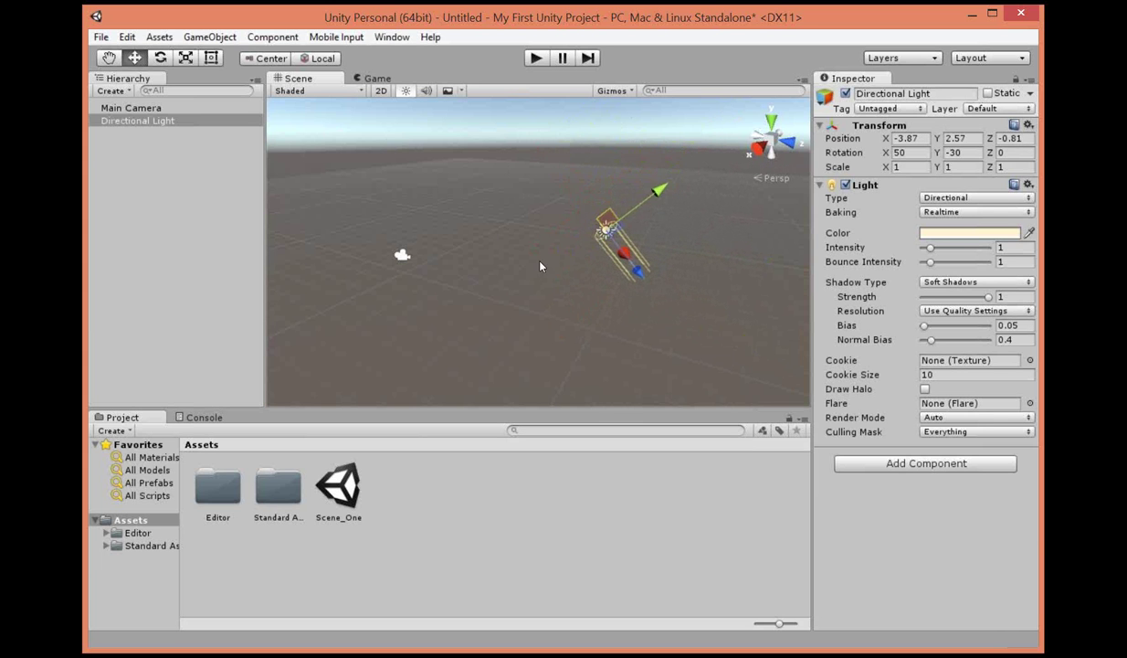
# Rotate the directional light to about X -18.9, Y -58.4, Z 19.8 and check the lighting in the Game view.
pyautogui.click(161, 60)
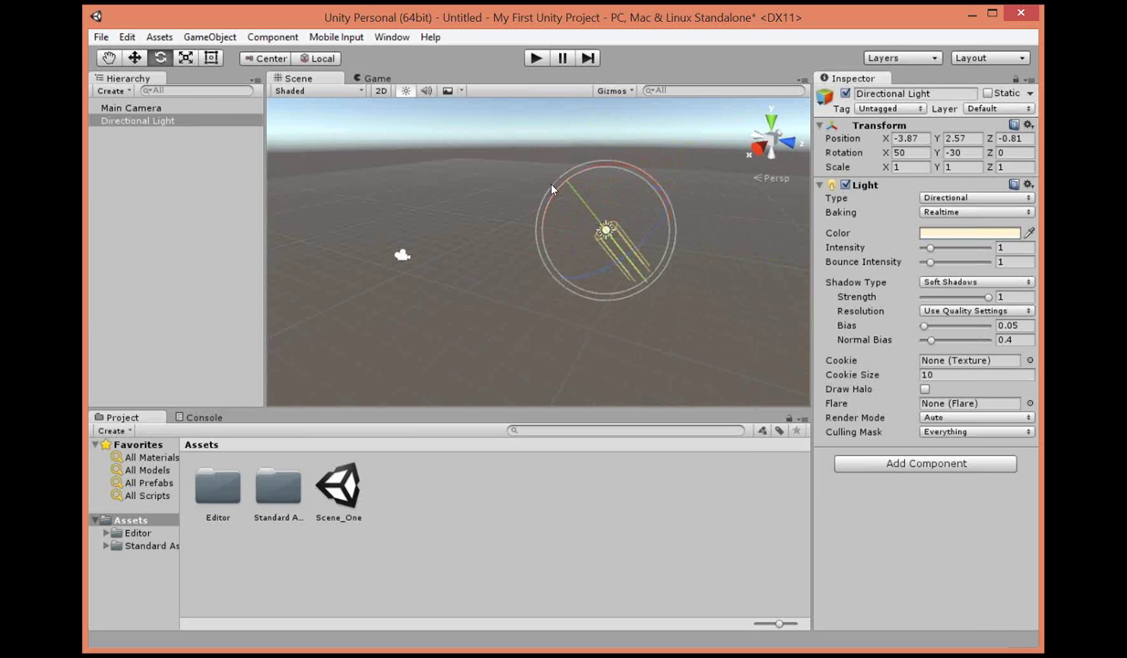
pyautogui.moveTo(551, 189); pyautogui.dragTo(532, 262)
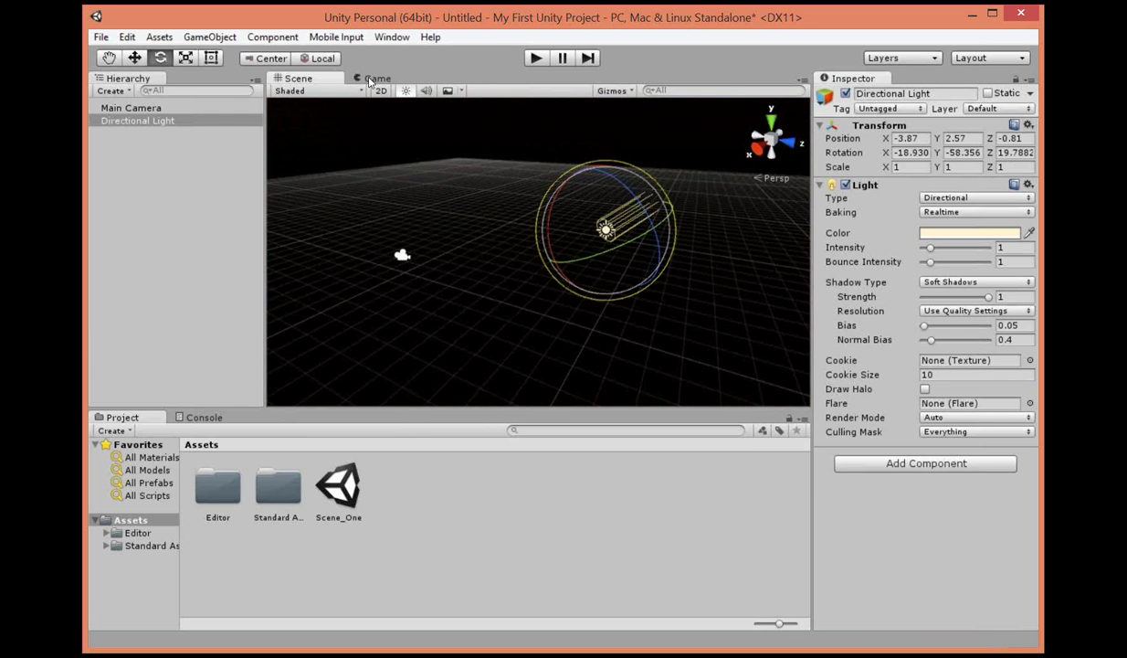
pyautogui.click(373, 80)
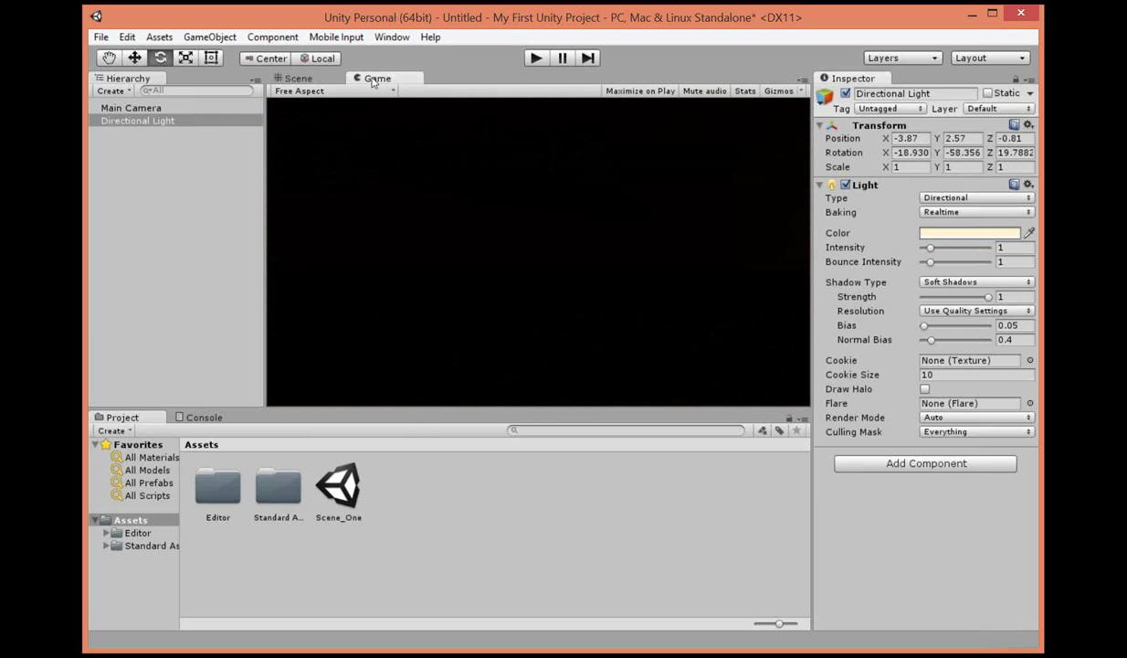
pyautogui.click(298, 79)
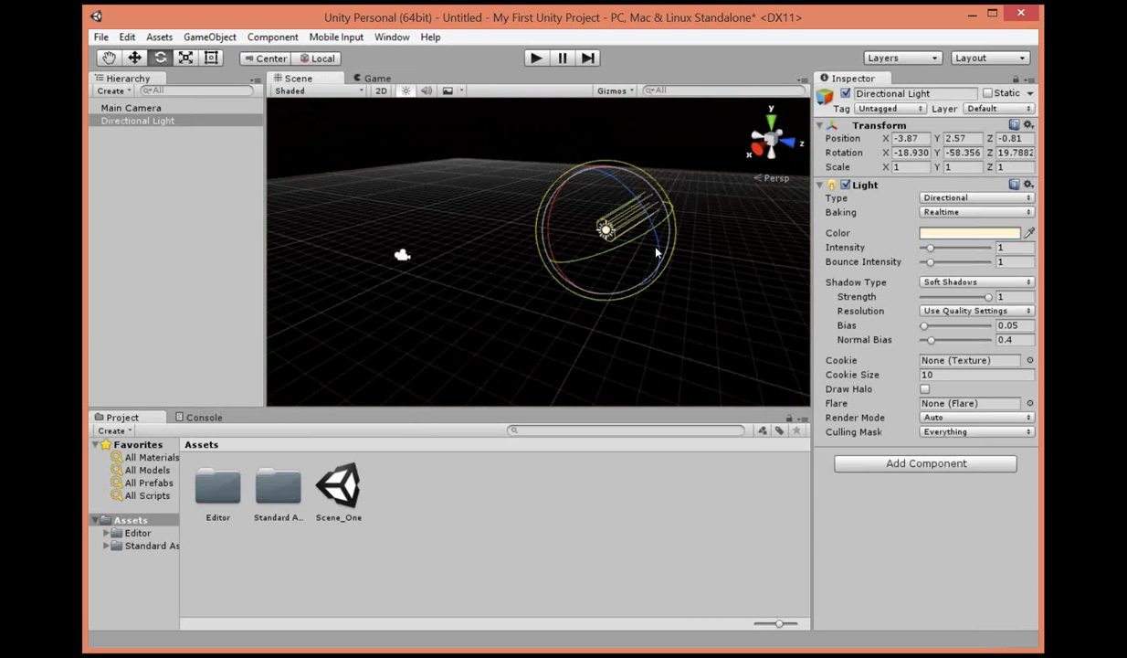
# Rotate the directional light to about X 12.3, Y -42.9, Z 6.7 and check the lighting in the Game view.
pyautogui.moveTo(604, 165); pyautogui.dragTo(665, 187)
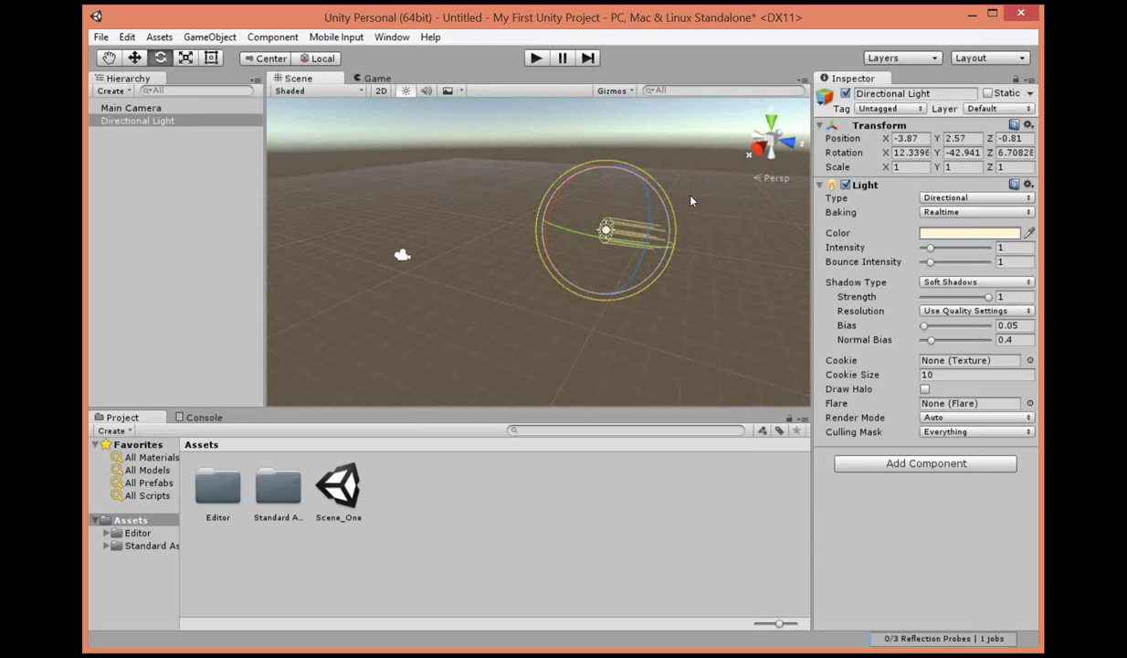
pyautogui.click(378, 79)
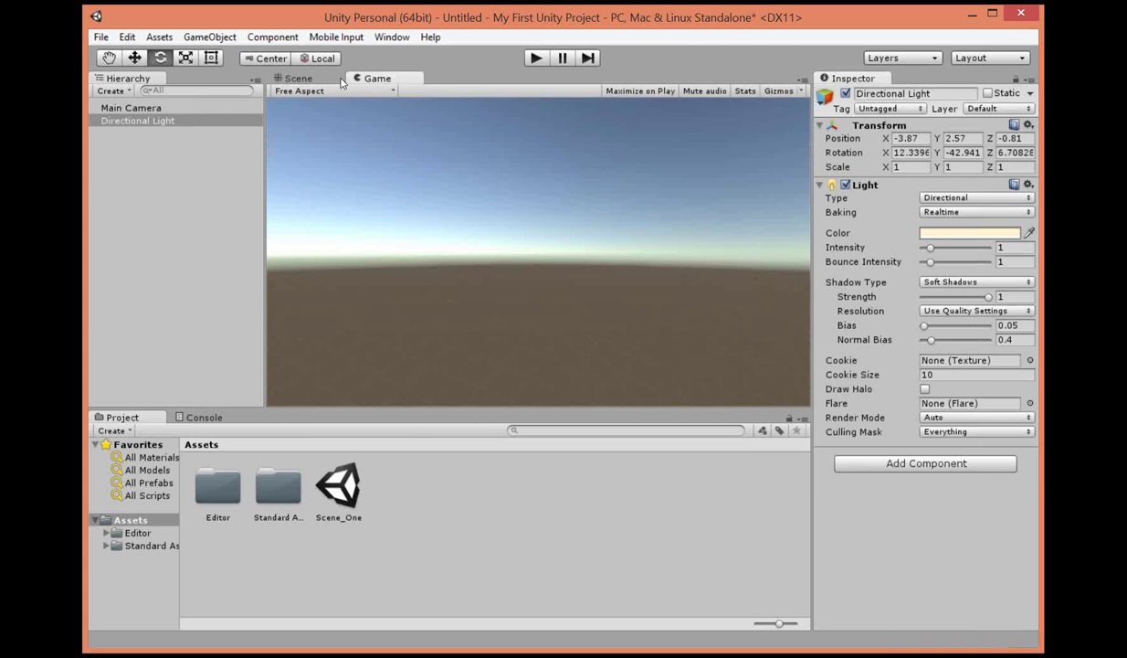
pyautogui.click(295, 80)
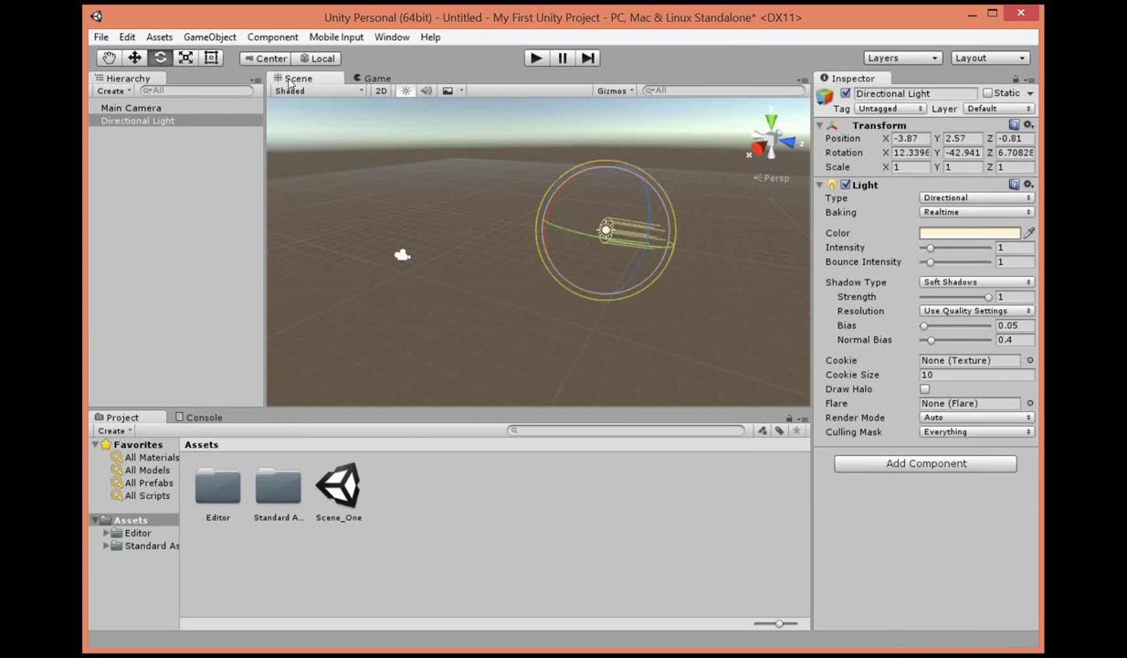
# Add a 3D cube object to the scene.
pyautogui.click(123, 93)
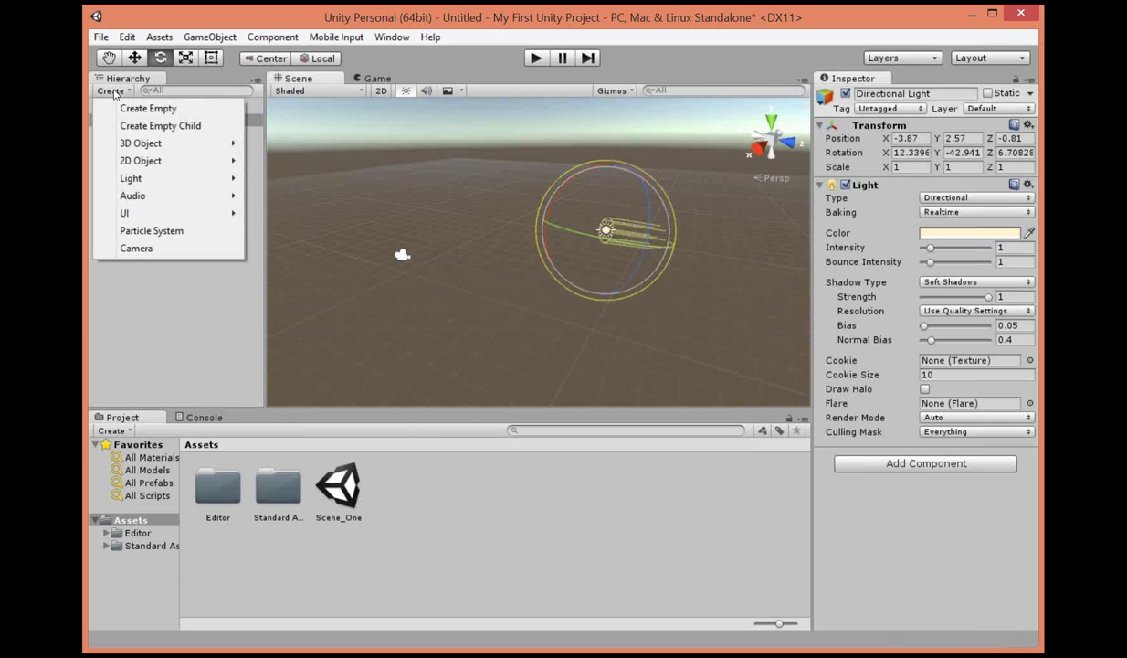
pyautogui.moveTo(128, 144)
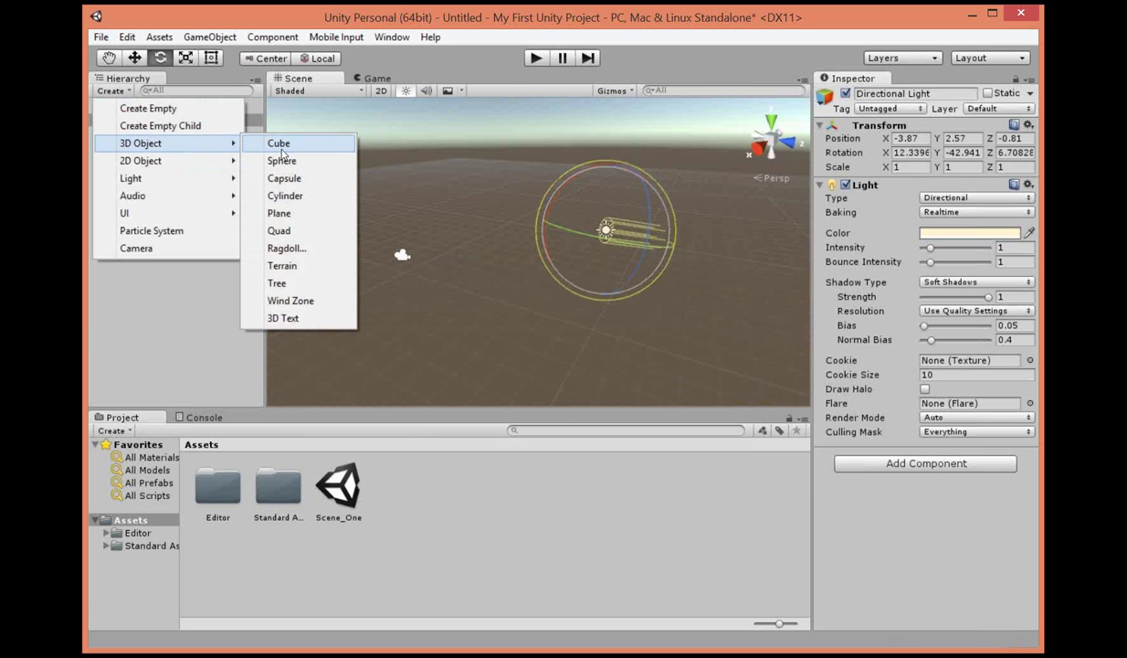
pyautogui.click(281, 152)
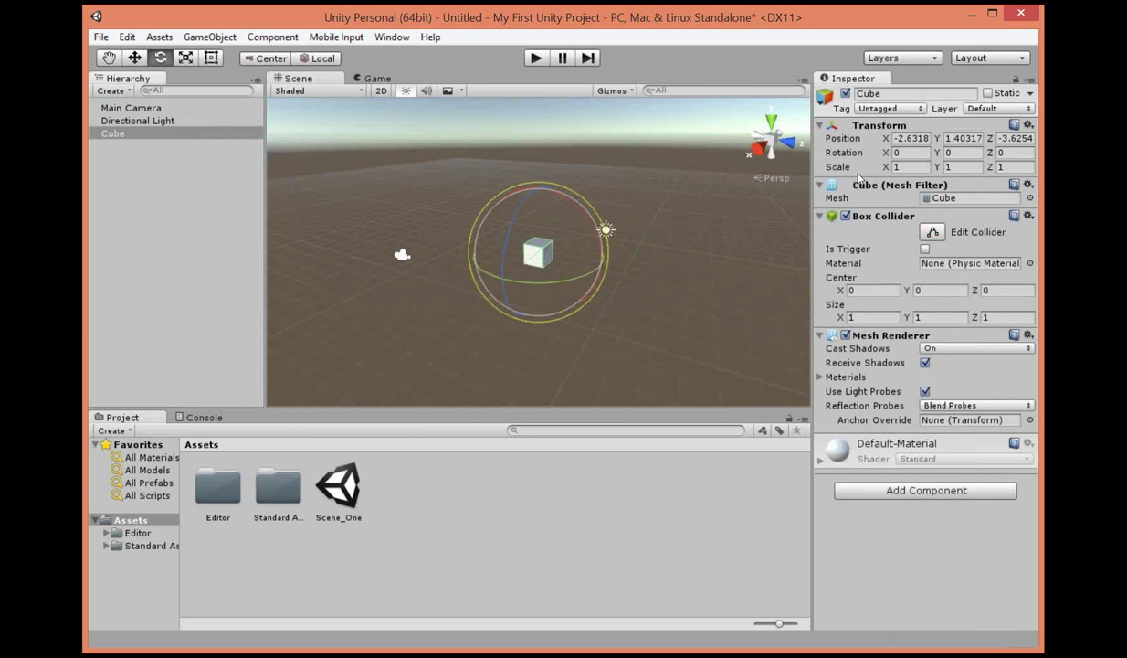
# Set the cube's scale to 3 on the X, Y and Z axes.
pyautogui.click(897, 167)
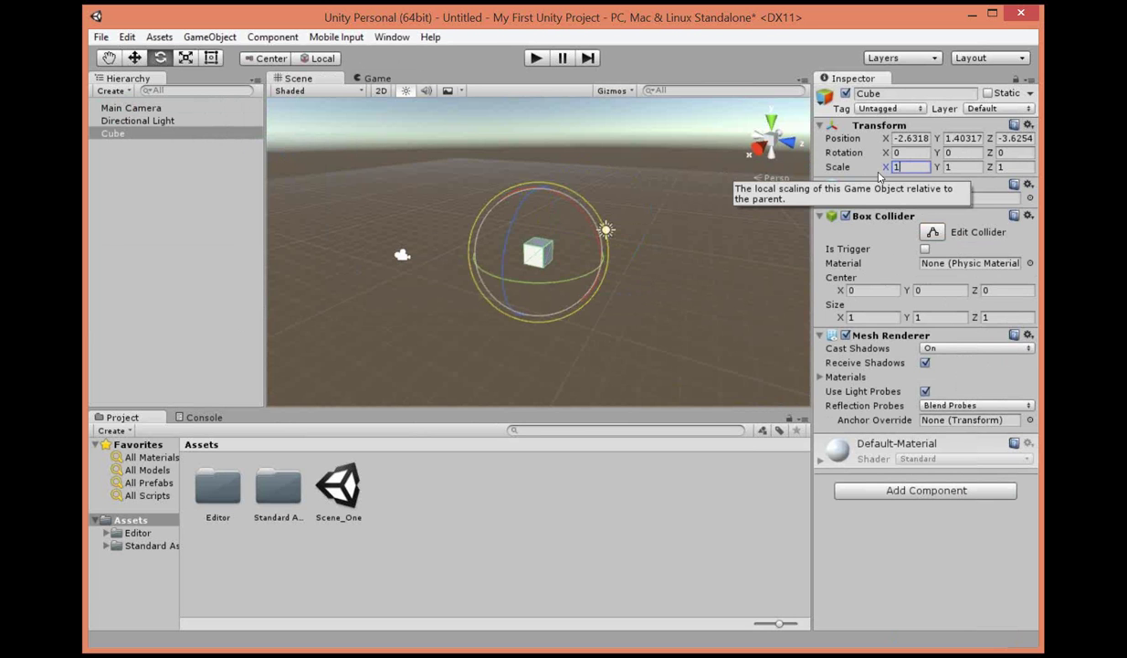
pyautogui.write('13')
pyautogui.press('Tab')
pyautogui.write('3')
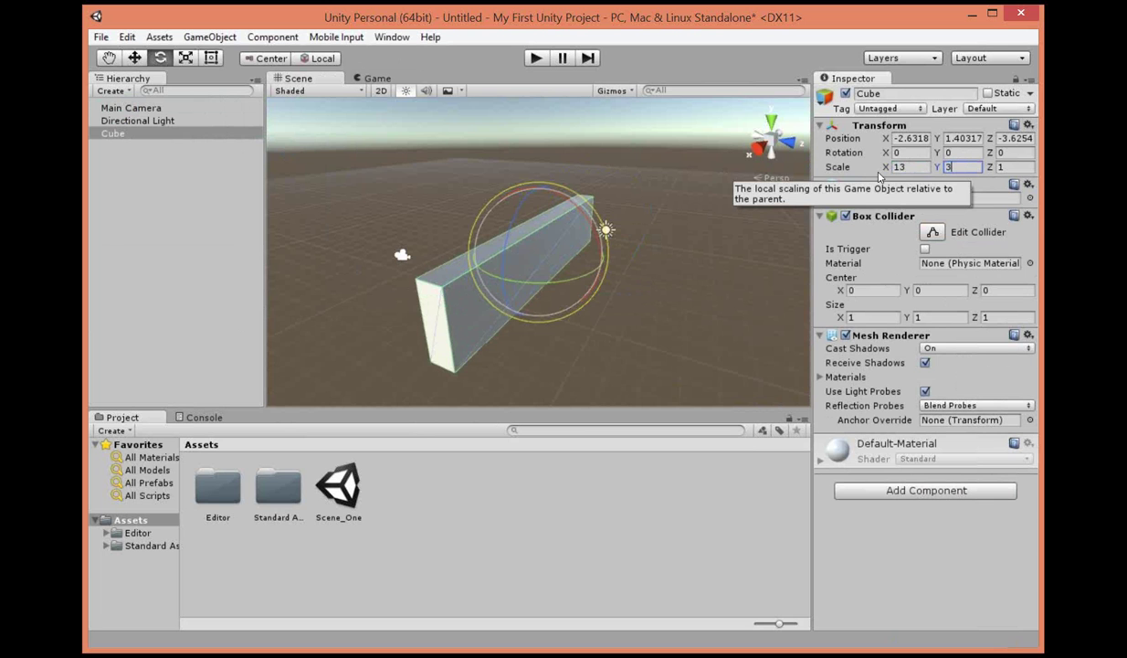
pyautogui.press('Tab')
pyautogui.write('3')
pyautogui.hotkey('shift', 'Tab')
pyautogui.hotkey('shift', 'Tab')
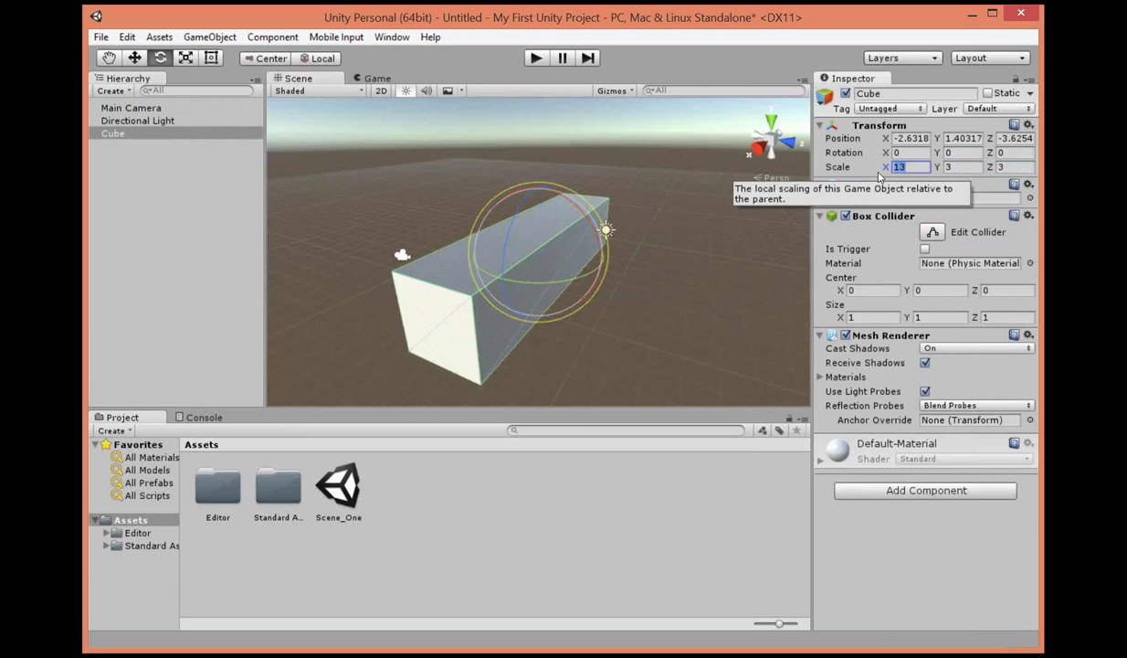
pyautogui.write('3')
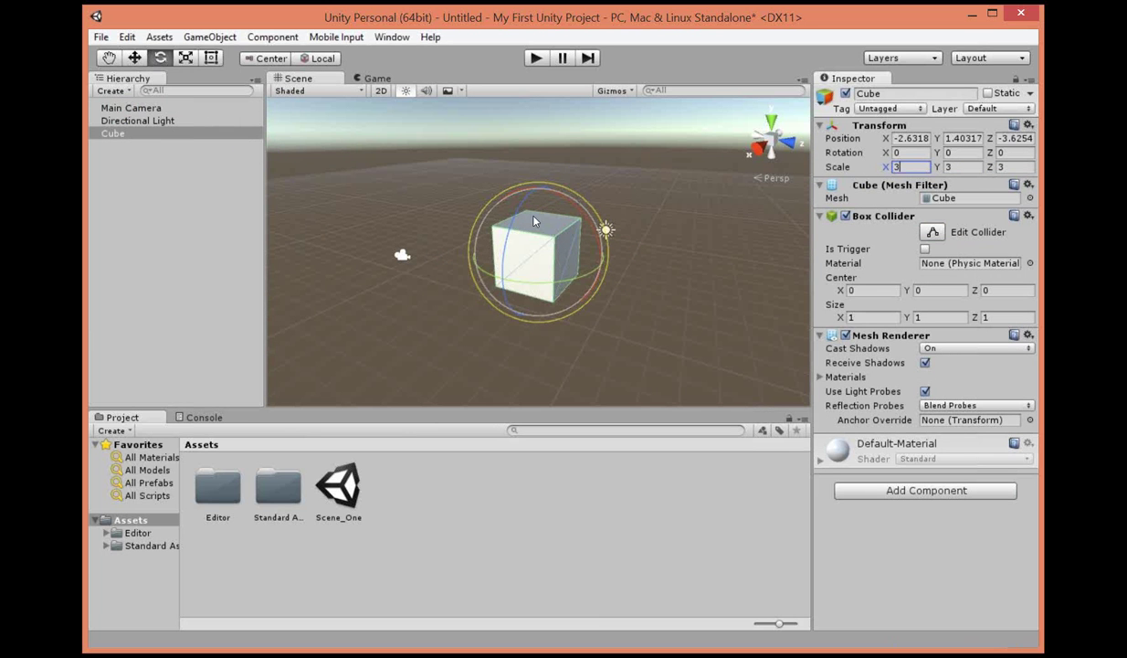
# Set the cube's rotation to 45 on the X, Y and Z axes.
pyautogui.click(905, 154)
pyautogui.write('45')
pyautogui.press('Tab')
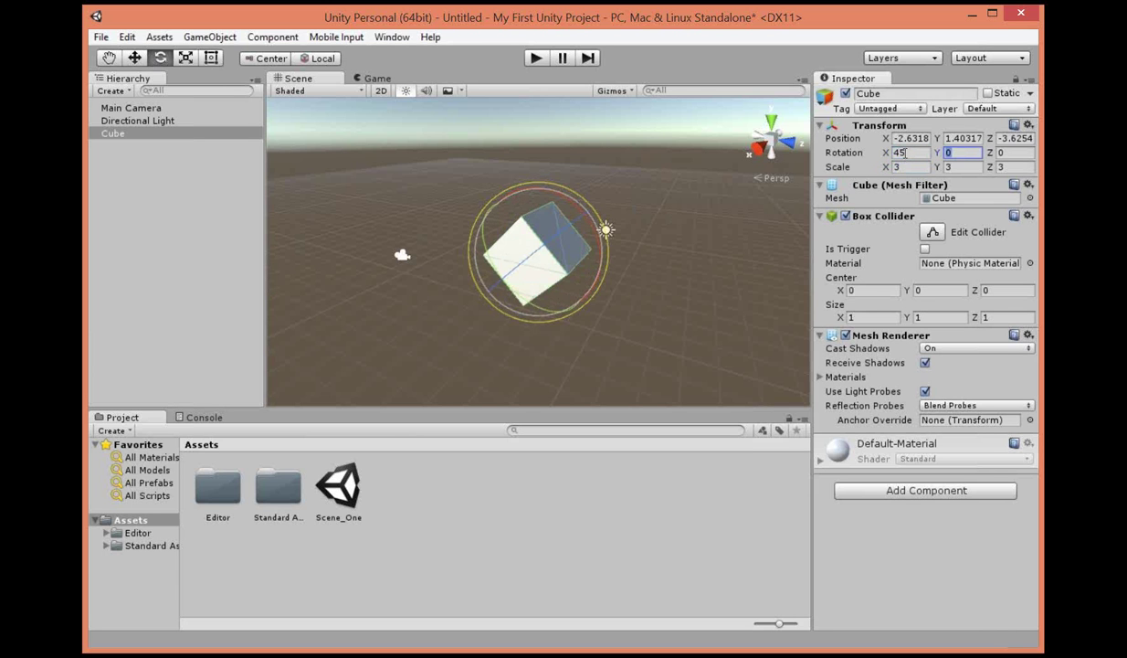
pyautogui.write('45')
pyautogui.press('Tab')
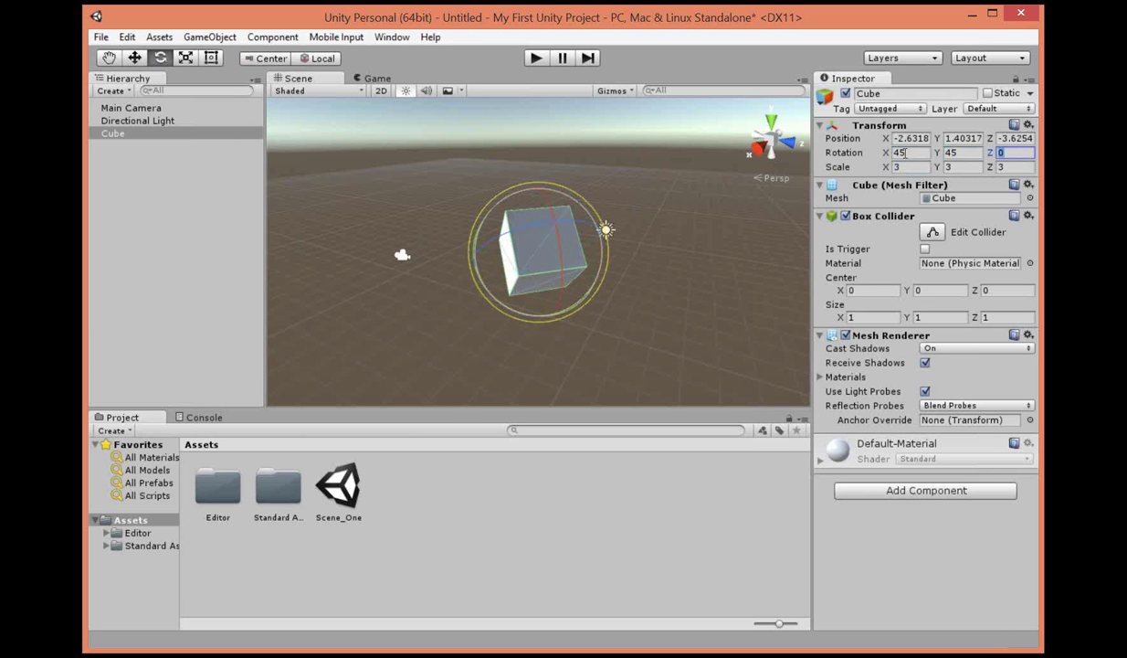
pyautogui.write('45')
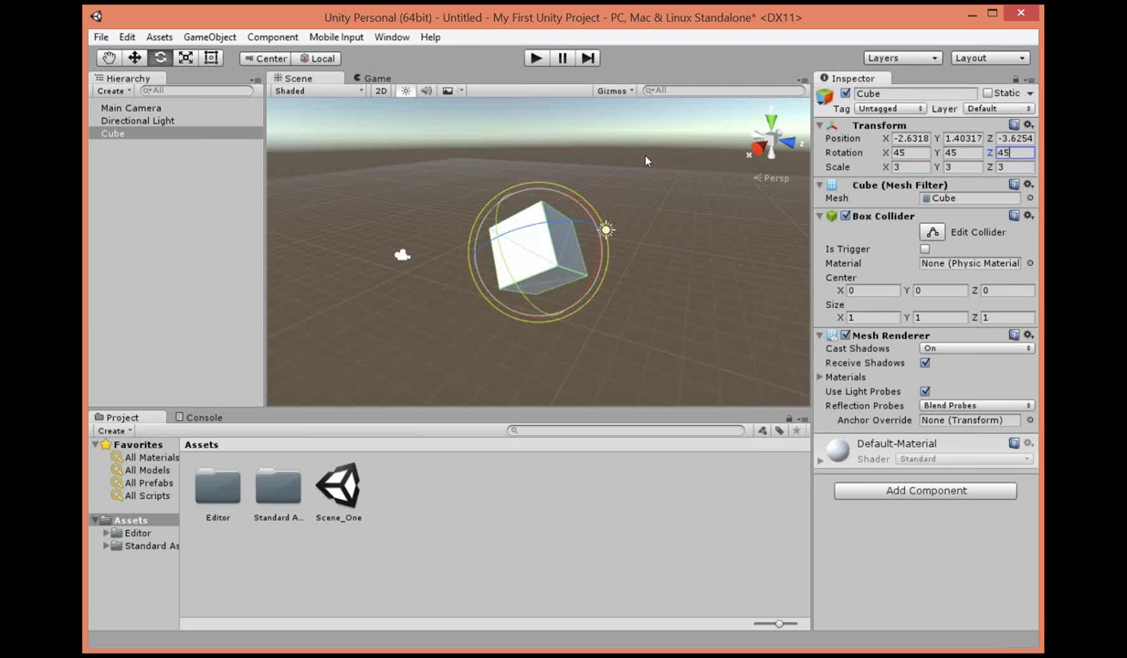
# Set the cube's position to 0 on the X, Y and Z axes.
pyautogui.click(911, 138)
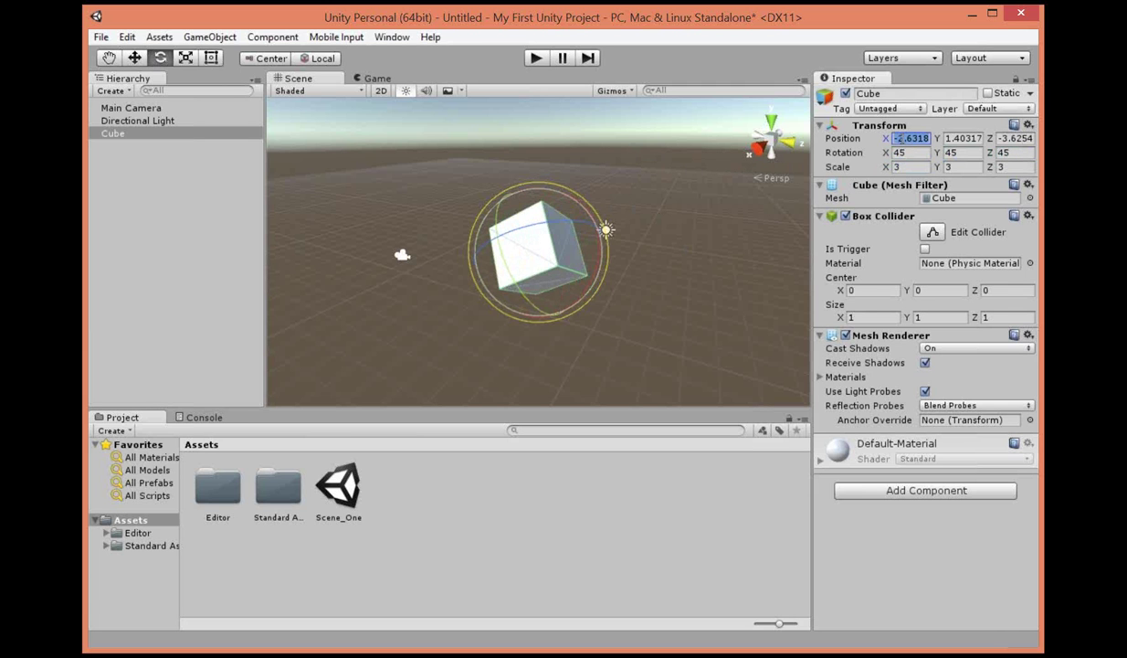
pyautogui.write('0')
pyautogui.press('Tab')
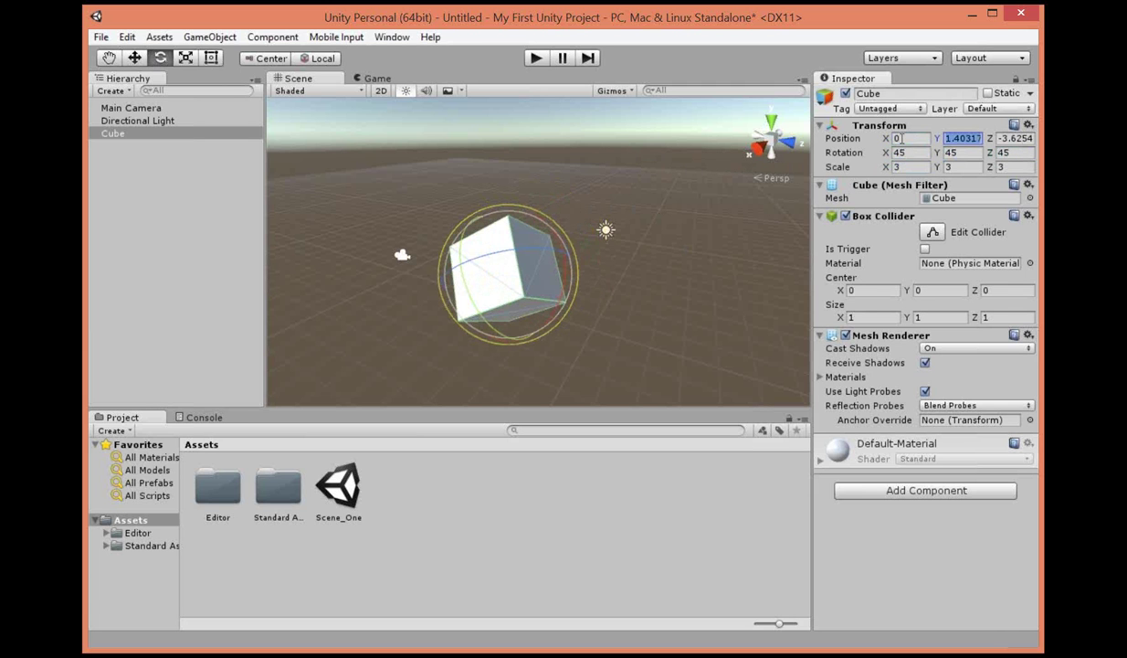
pyautogui.write('0')
pyautogui.press('Tab')
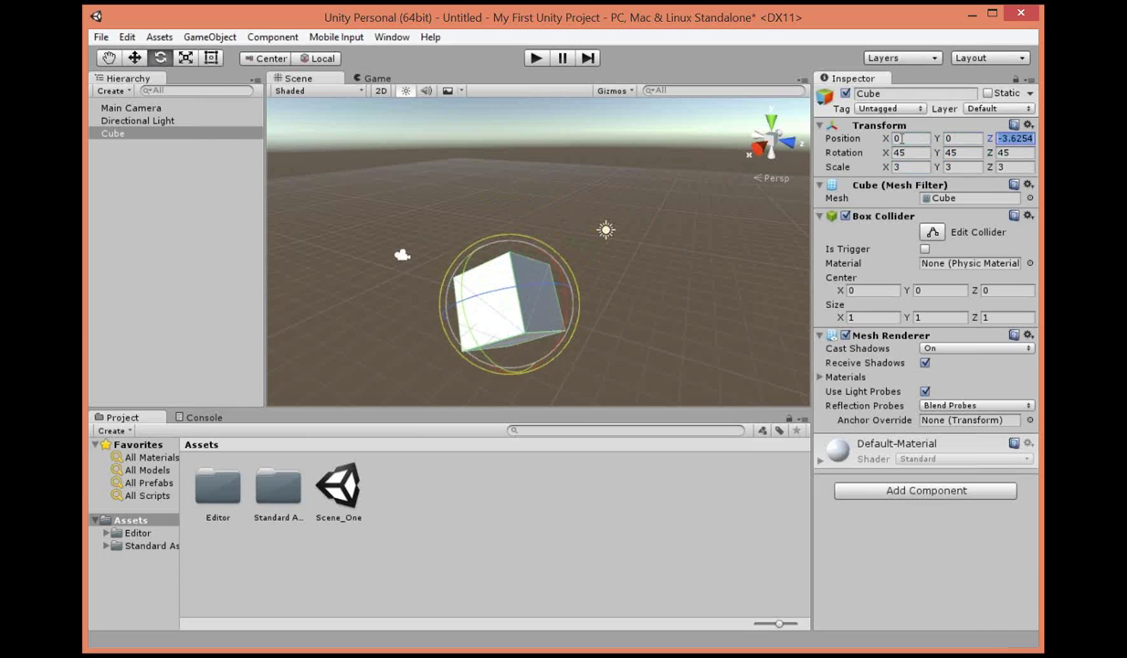
pyautogui.write('0')
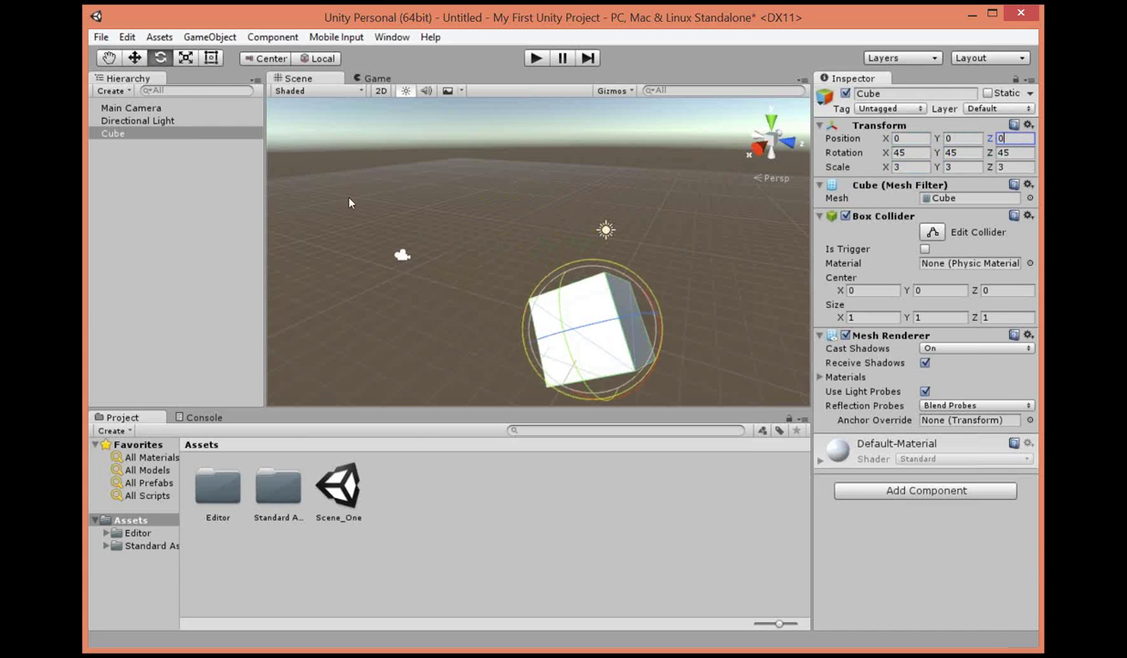
# Select the cube with the Move tool and shift it freehand to about X 1.3, Y 0.78, Z -0.23.
pyautogui.click(110, 59)
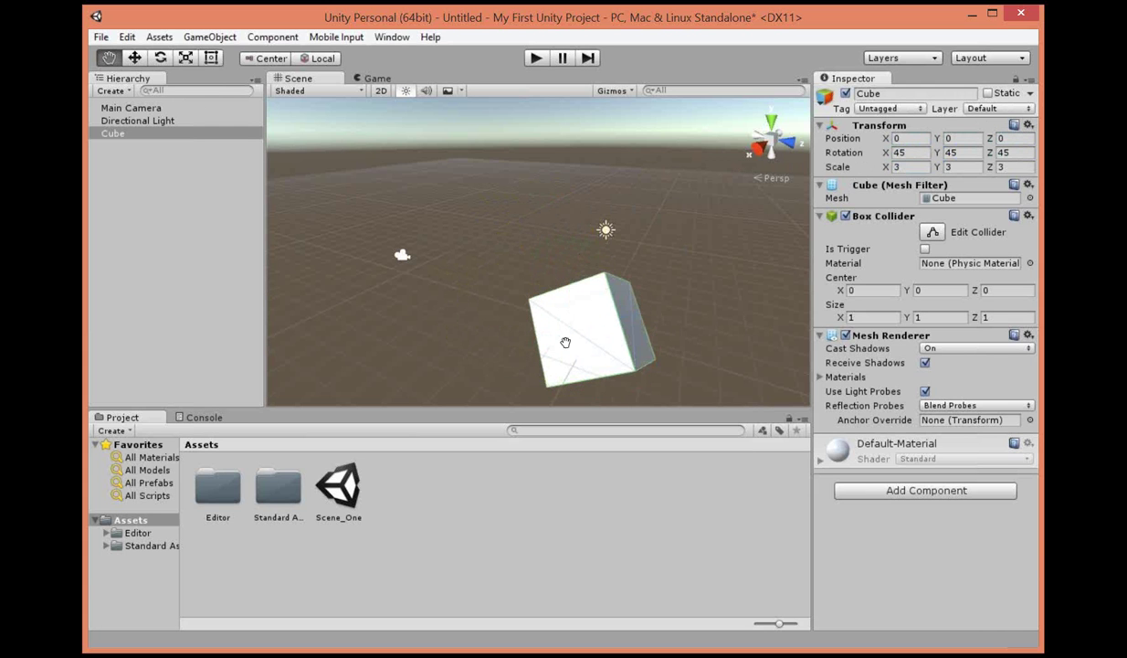
pyautogui.moveTo(548, 336); pyautogui.dragTo(578, 315)
pyautogui.click(134, 57)
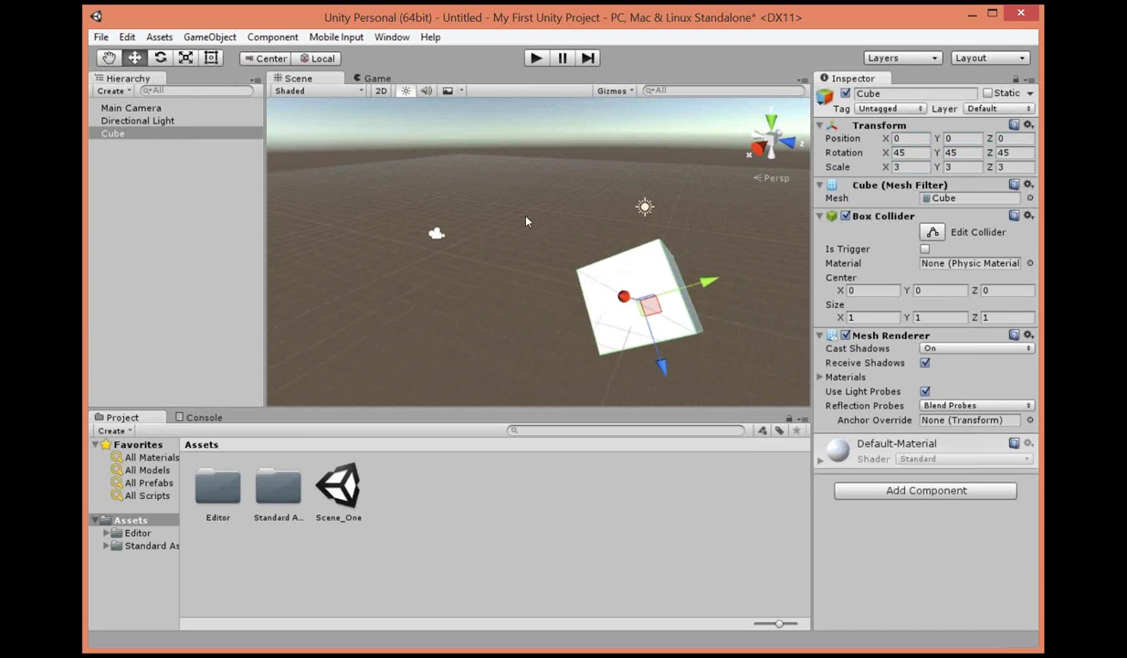
pyautogui.moveTo(631, 274); pyautogui.dragTo(604, 233)
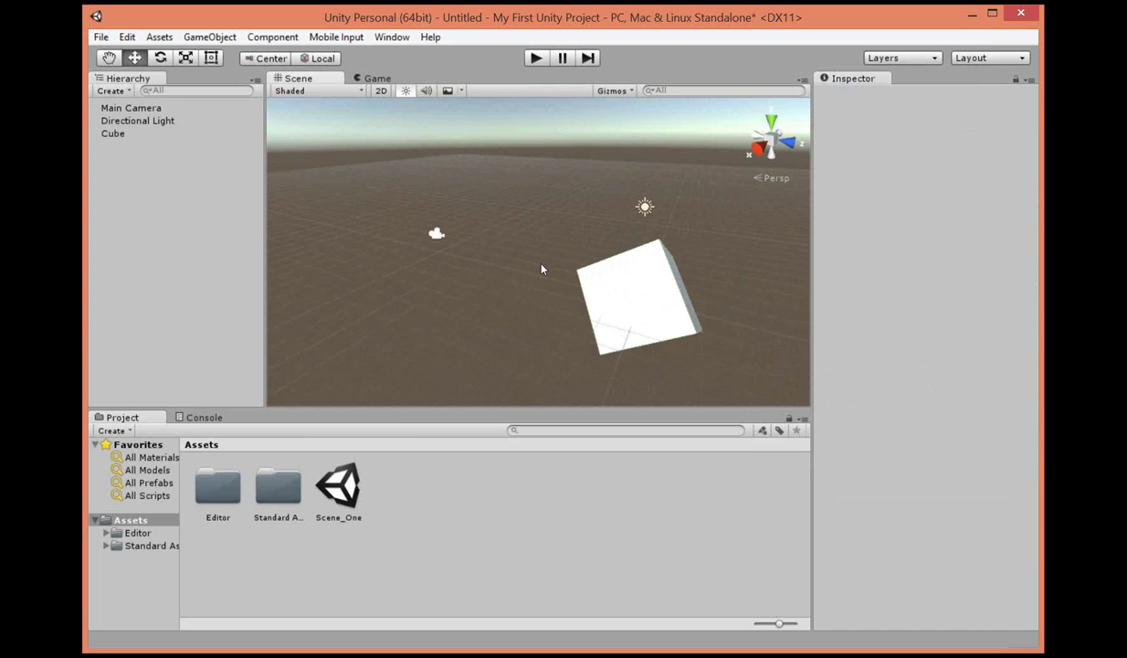
pyautogui.click(589, 272)
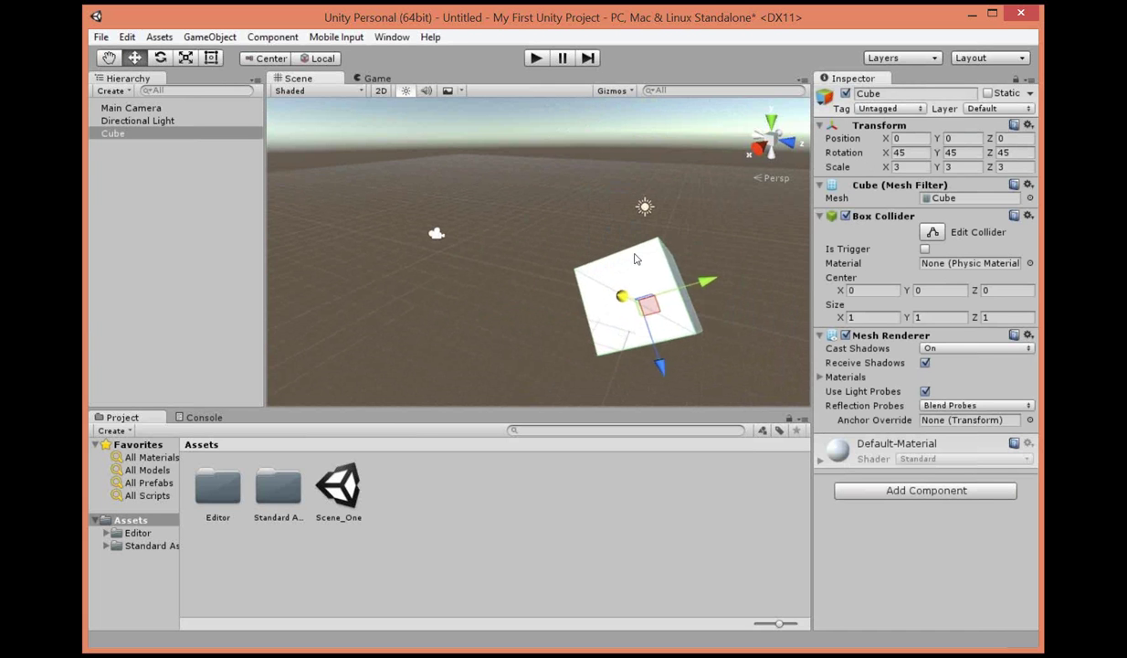
pyautogui.moveTo(636, 260); pyautogui.dragTo(621, 292)
# Return the cube to the origin by setting its X, Y and Z position to 0.
pyautogui.click(907, 138)
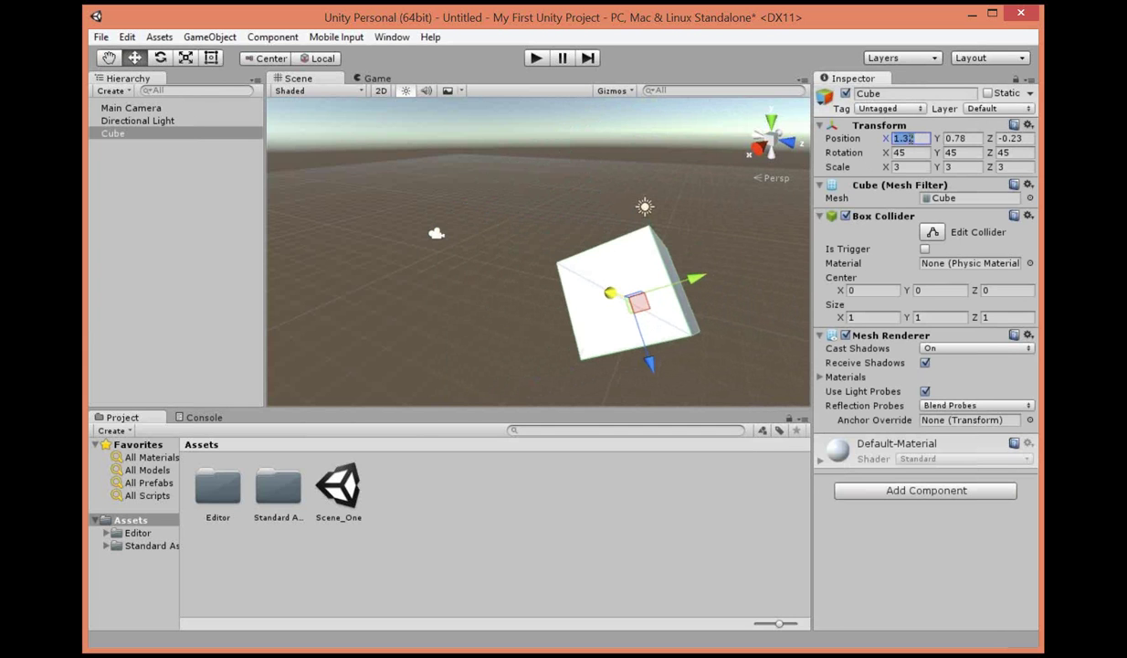
pyautogui.write('0')
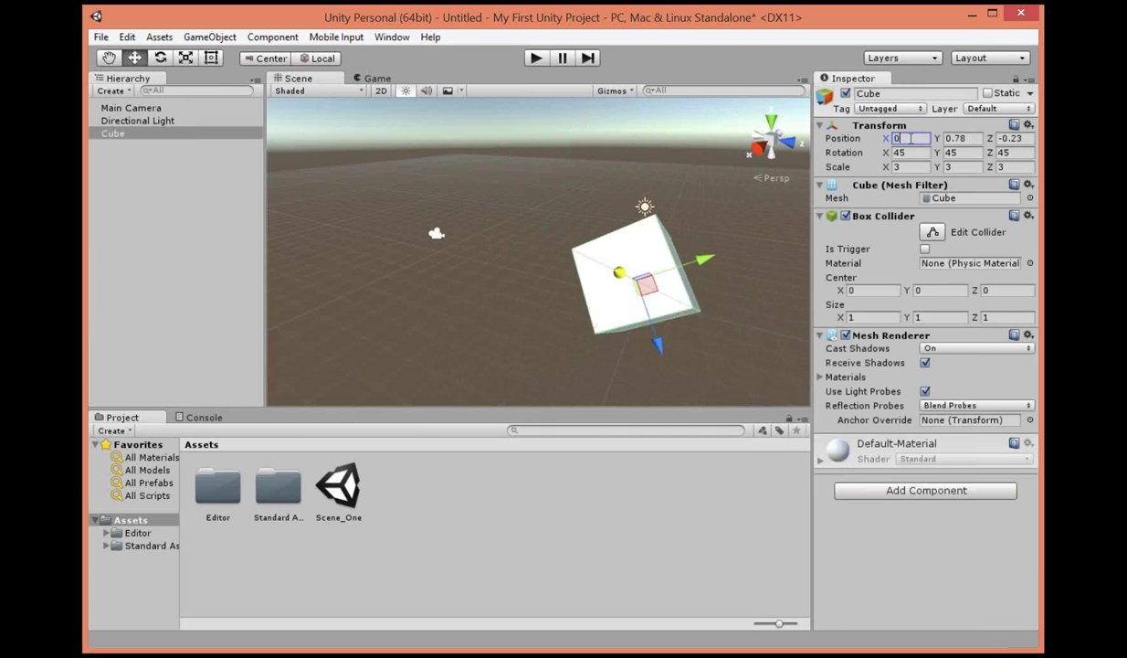
pyautogui.press('Tab')
pyautogui.write('0')
pyautogui.press('Tab')
pyautogui.write('0')
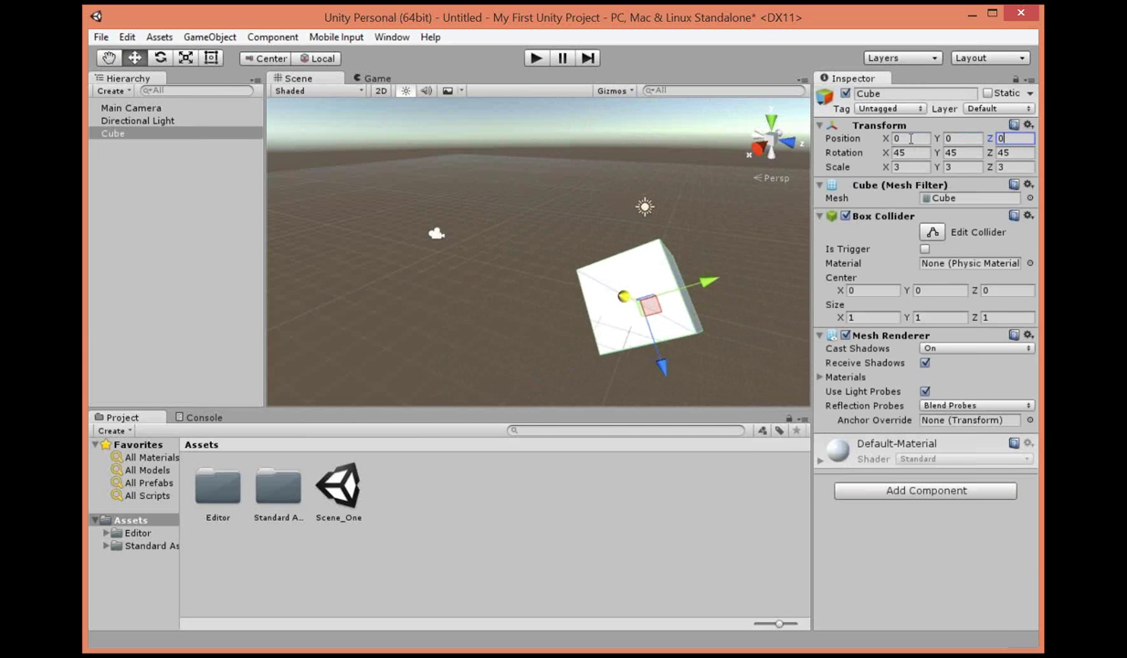
# Preview the cube at the origin in the Game view and return to the Scene view.
pyautogui.press('Tab')
pyautogui.click(377, 79)
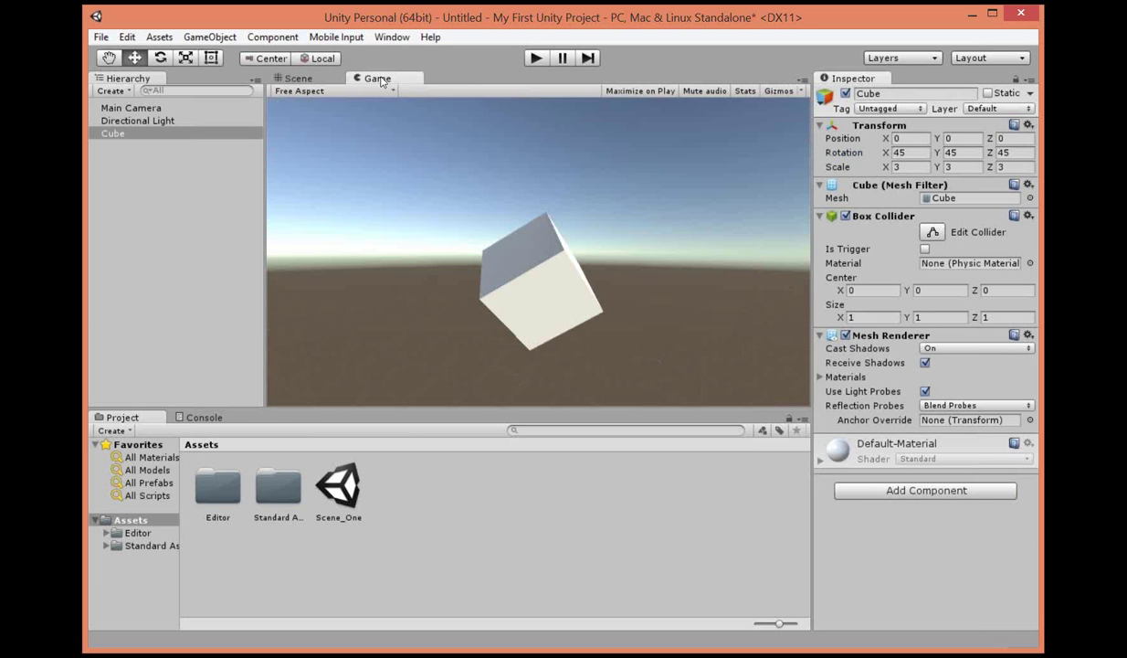
pyautogui.click(298, 78)
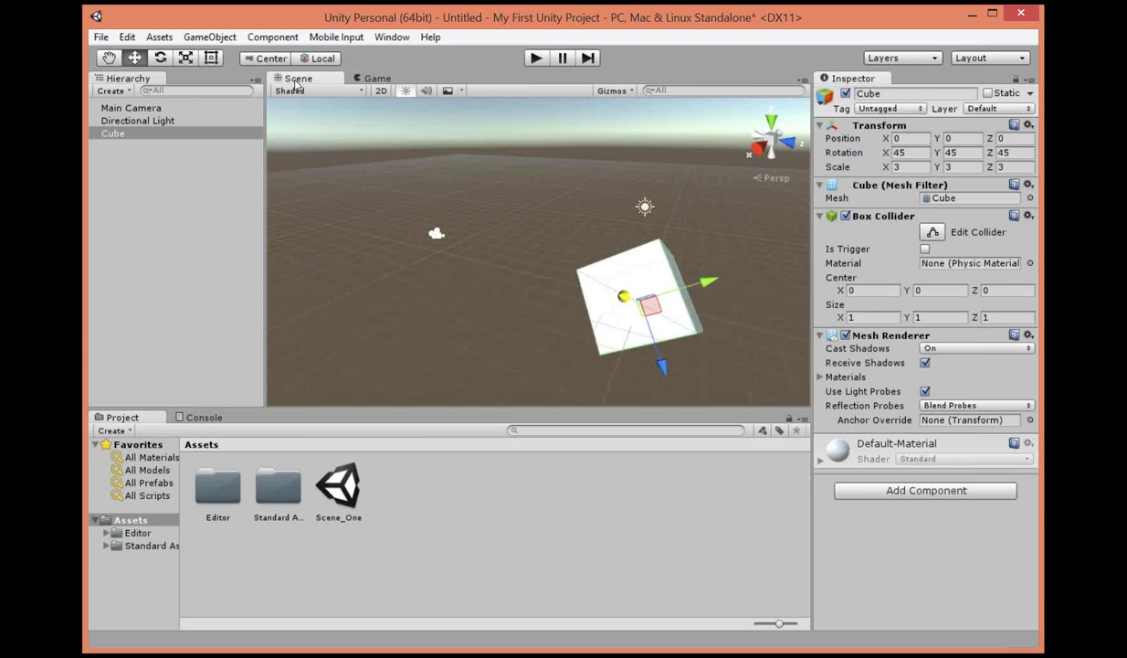
# Rotate the directional light freehand to about X -3.6, Y -49.6, Z 12.1 and preview the lighting in the Game view.
pyautogui.click(645, 209)
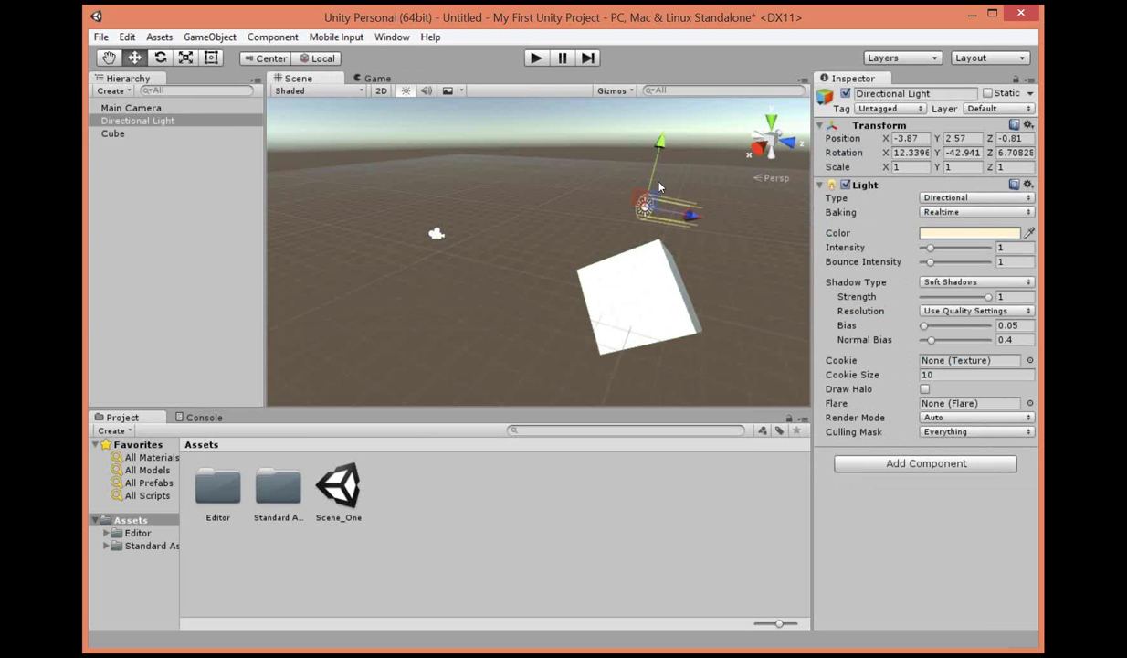
pyautogui.click(160, 58)
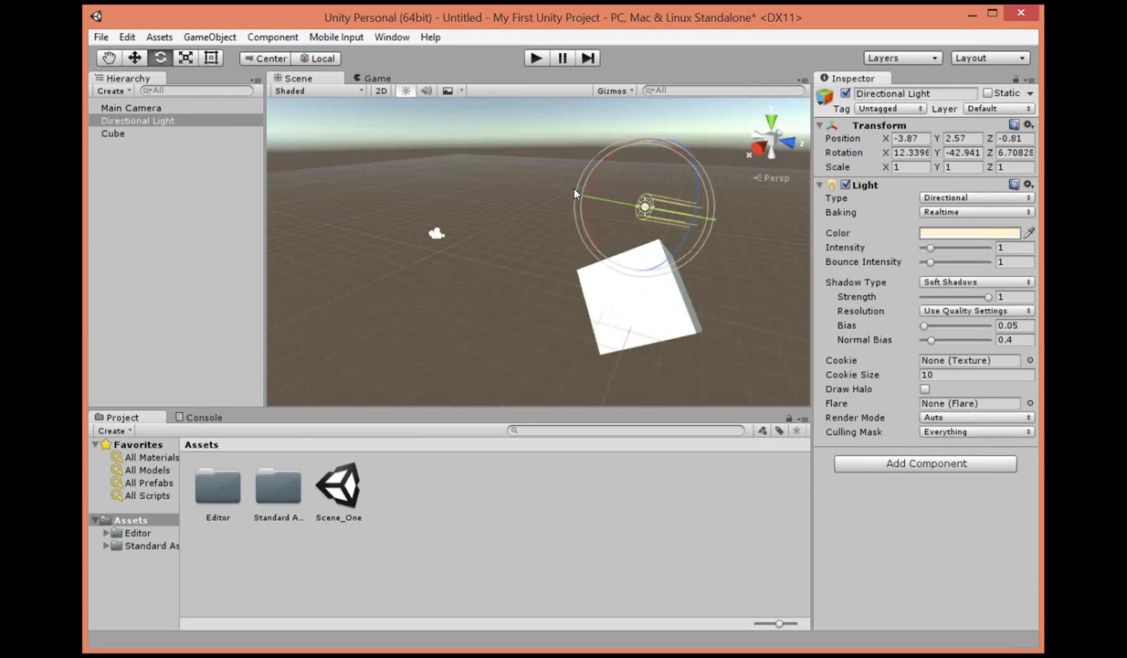
pyautogui.moveTo(576, 194); pyautogui.dragTo(578, 238)
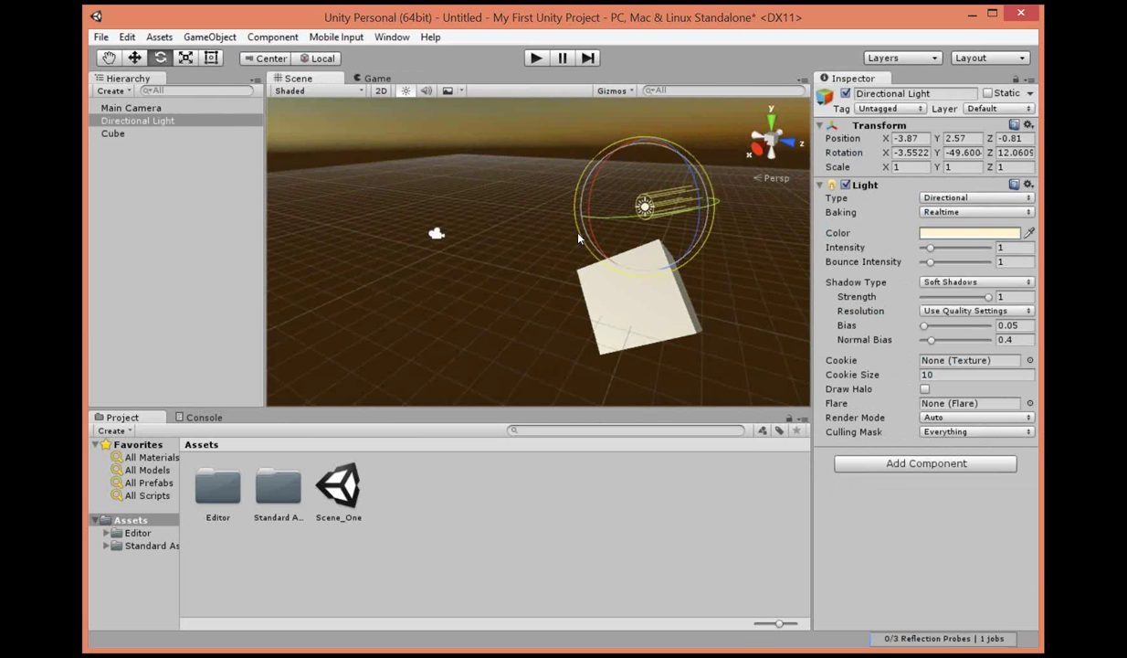
pyautogui.click(375, 79)
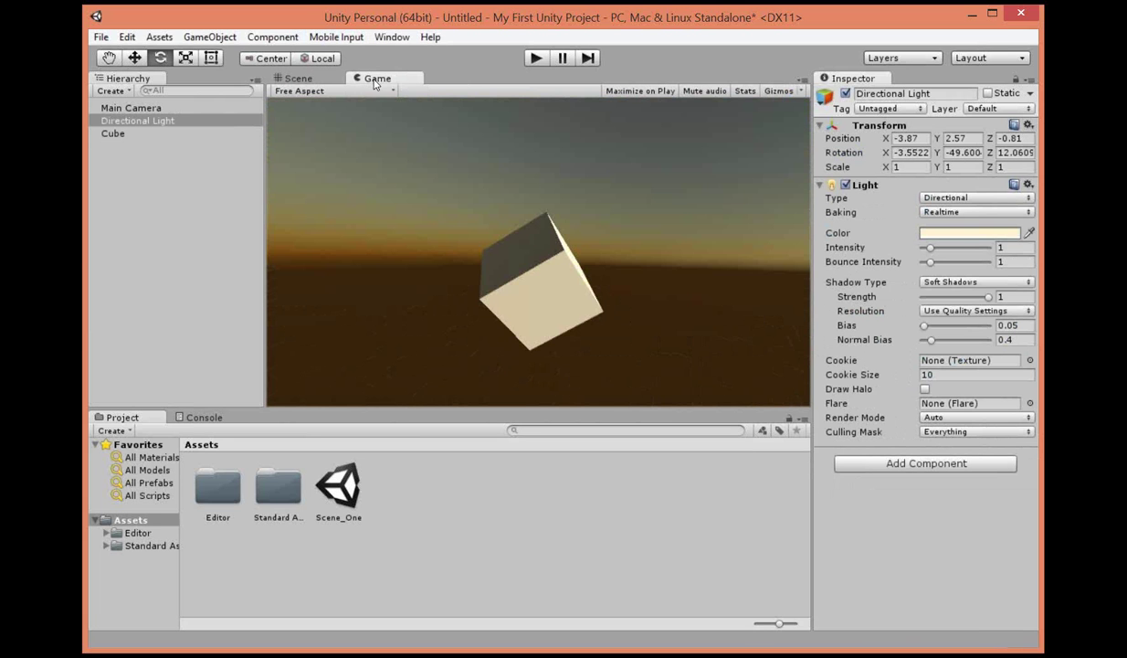
pyautogui.click(299, 81)
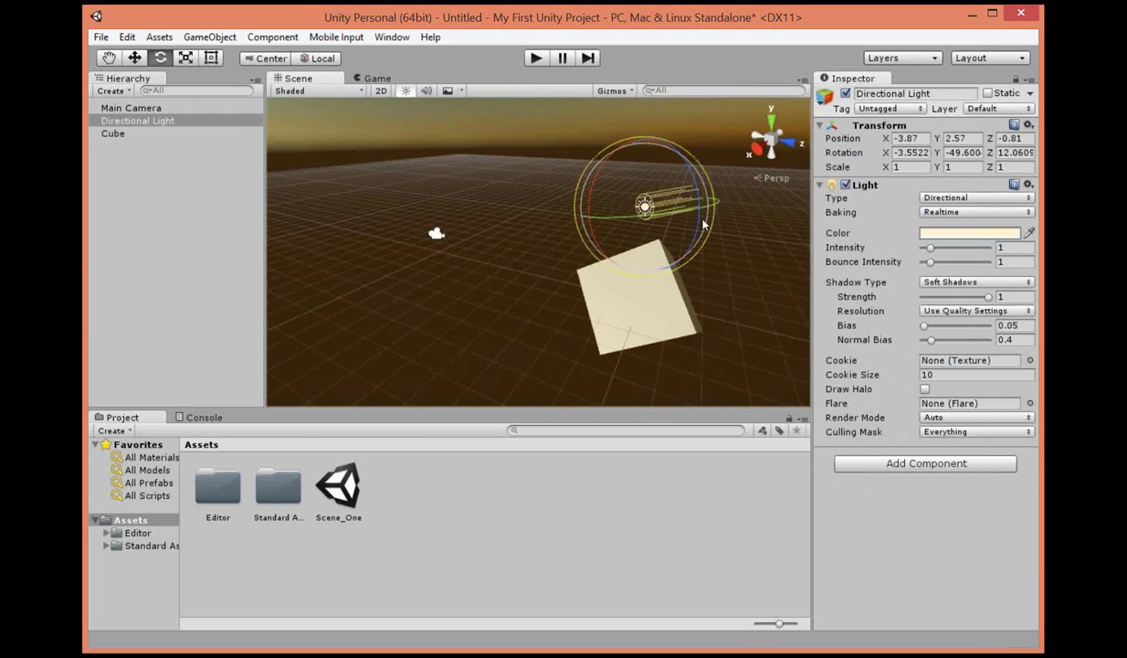
# Rotate the directional light further to about X -47, Y -101.2, Z 60.7 and preview the lighting in the Game view.
pyautogui.moveTo(578, 189); pyautogui.dragTo(617, 354)
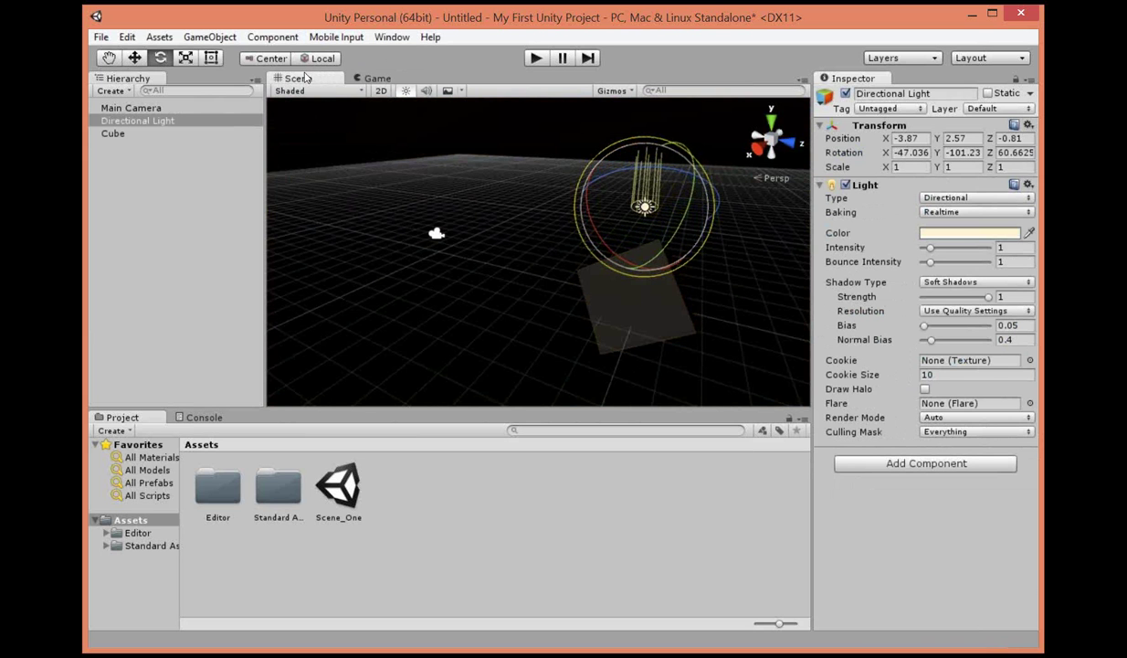
pyautogui.click(375, 80)
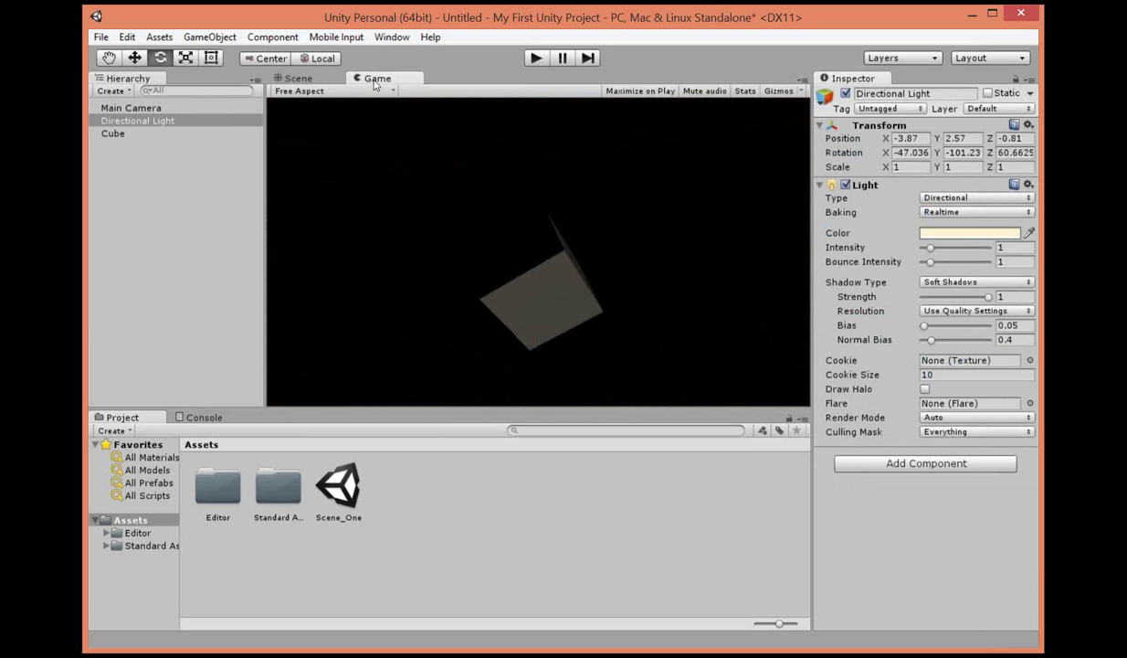
pyautogui.click(296, 80)
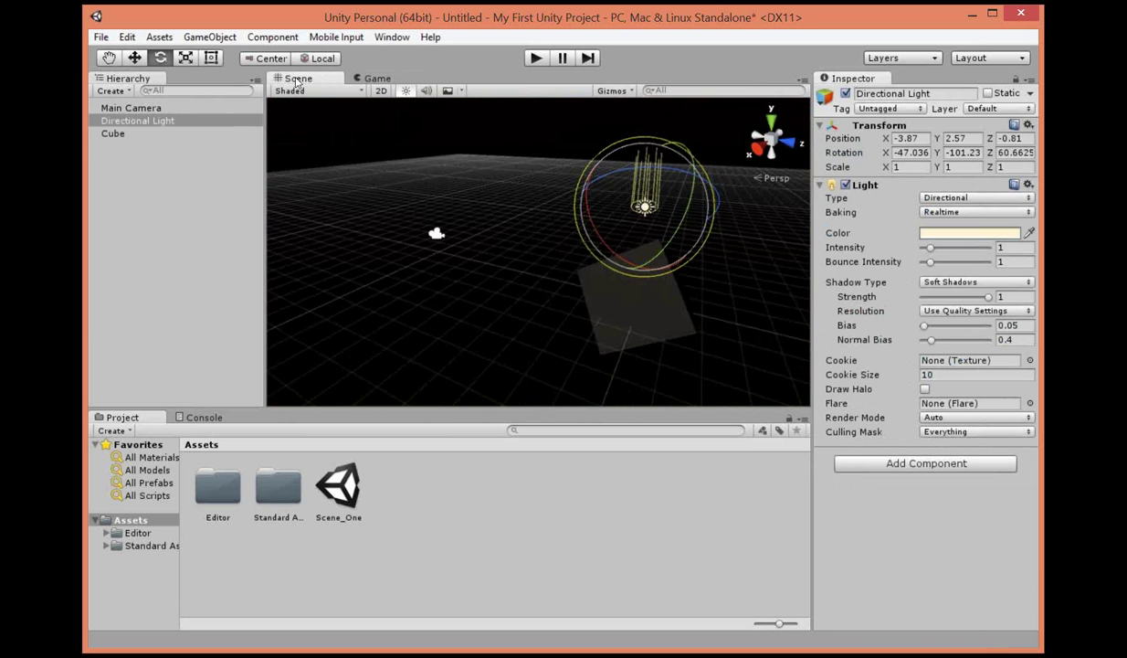
# Rotate the directional light back to about X 7.5, Y -44.8, Z 8.1 and deselect it.
pyautogui.moveTo(582, 232); pyautogui.dragTo(558, 339)
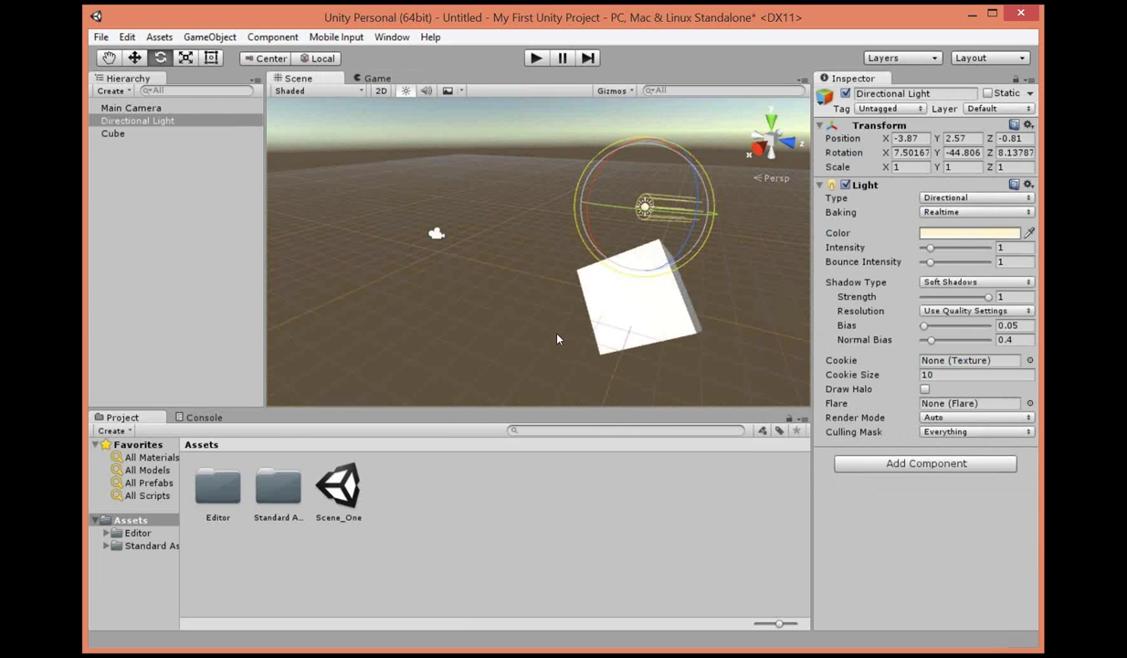
pyautogui.moveTo(640, 311); pyautogui.dragTo(680, 299)
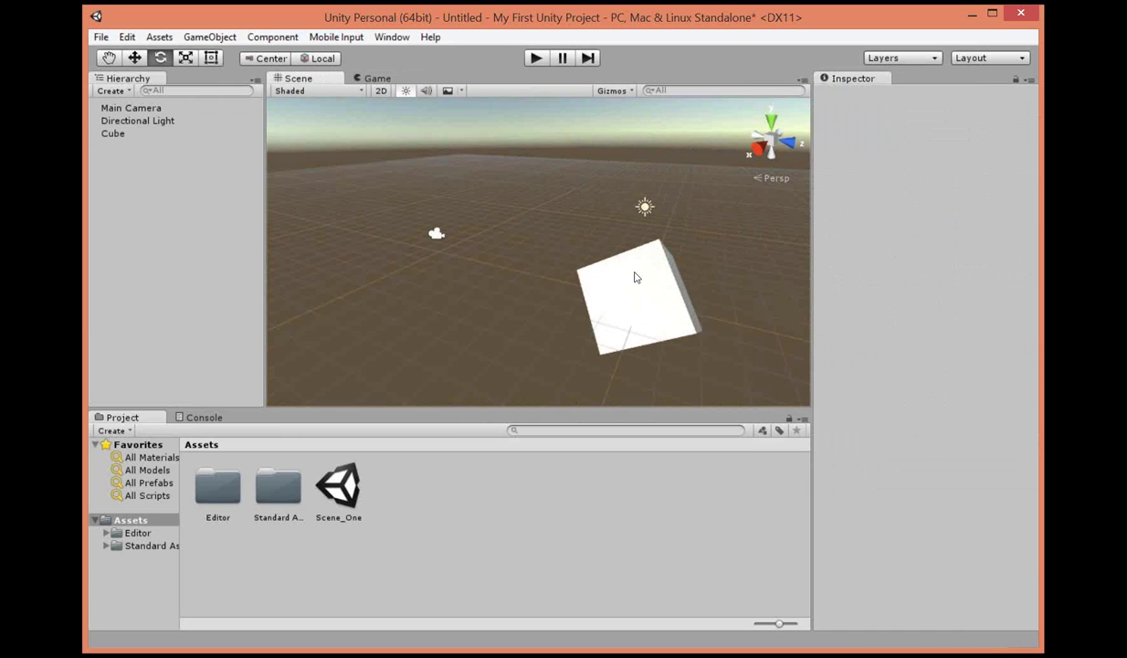
# Select the cube with the Move tool and shift it freehand to about X -1.5, Y 3.2, Z 2.1.
pyautogui.press('w')
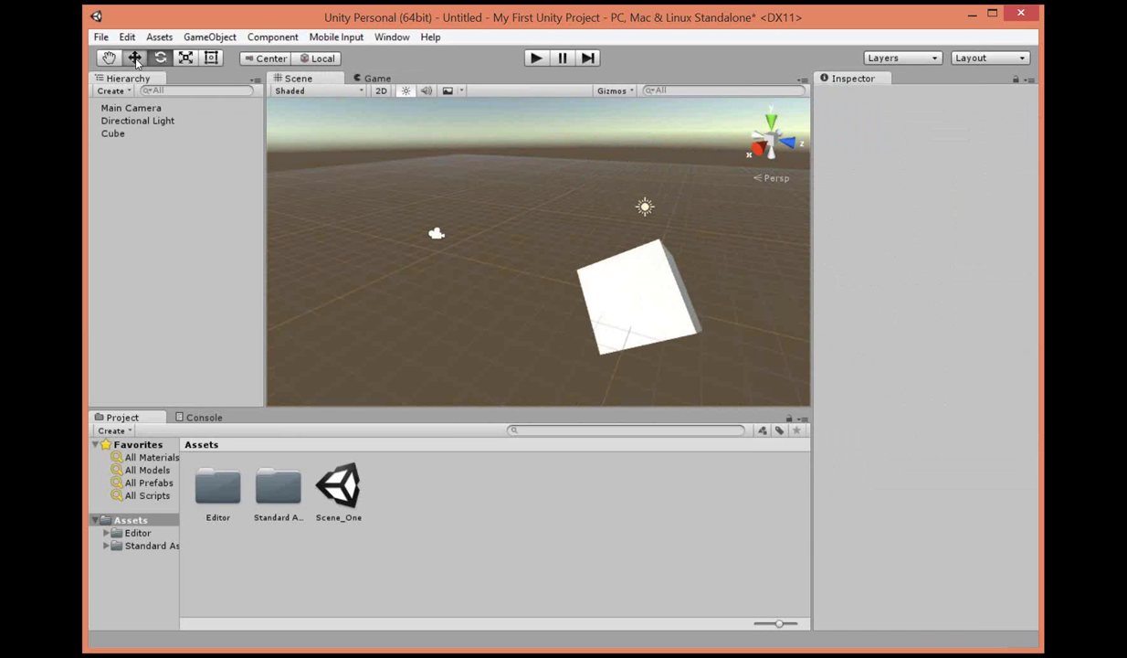
pyautogui.click(636, 293)
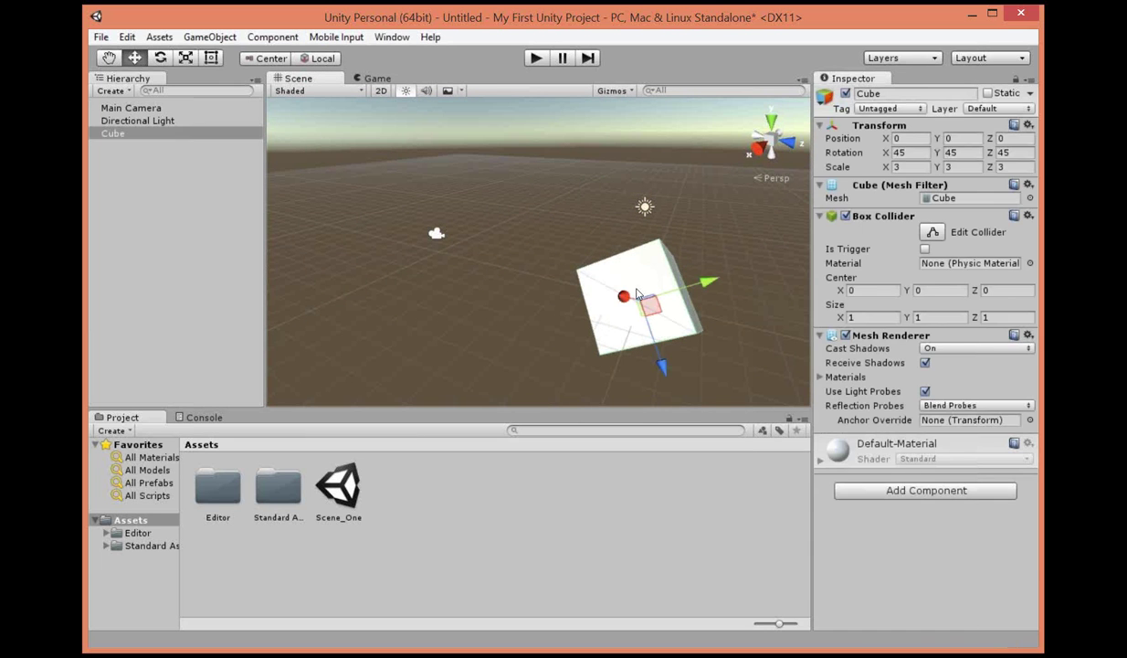
pyautogui.click(699, 255)
pyautogui.click(627, 299)
pyautogui.moveTo(647, 310); pyautogui.dragTo(719, 221)
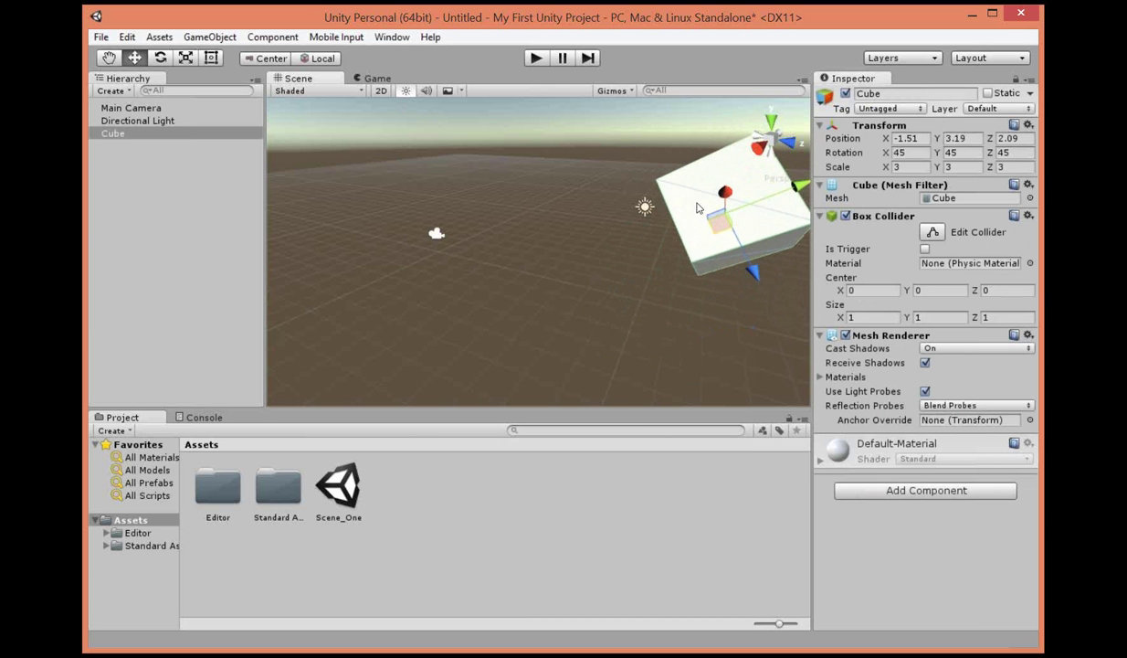
# Move the cube freehand to about X -12.1, Y -1.8, Z 3.2 and preview it in the Game view.
pyautogui.keyDown('alt'); pyautogui.moveTo(587, 270); pyautogui.dragTo(488, 287); pyautogui.keyUp('alt')
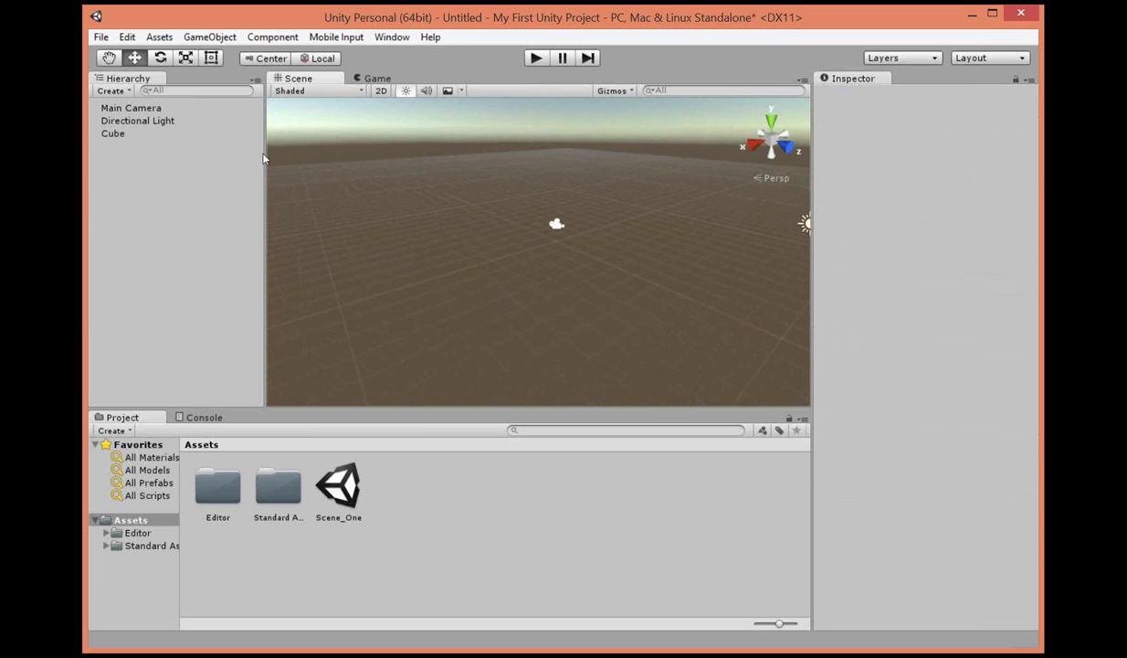
pyautogui.click(109, 57)
pyautogui.moveTo(690, 347); pyautogui.dragTo(493, 373)
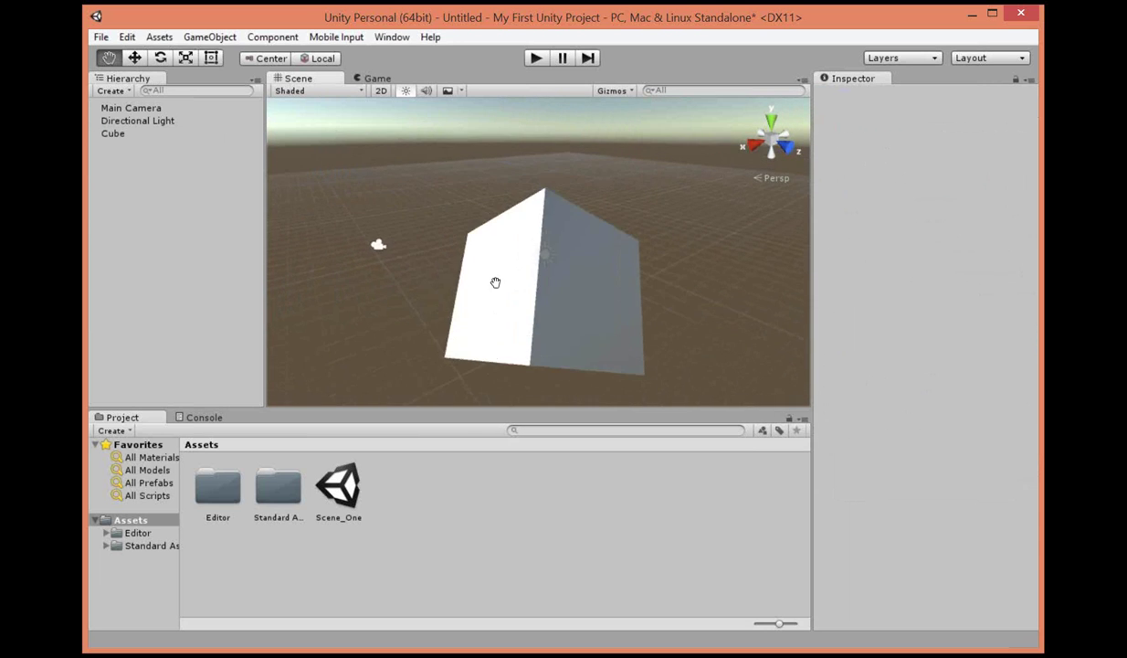
pyautogui.moveTo(495, 282); pyautogui.dragTo(501, 342)
pyautogui.click(134, 58)
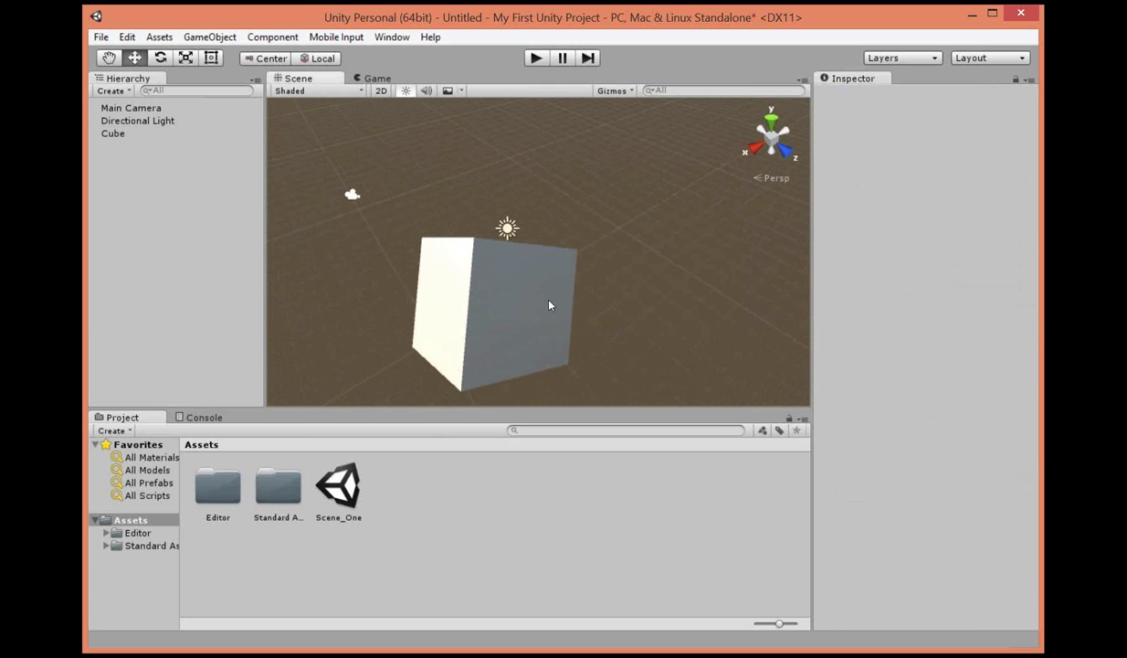
pyautogui.click(493, 294)
pyautogui.moveTo(493, 292); pyautogui.dragTo(696, 279)
pyautogui.click(356, 79)
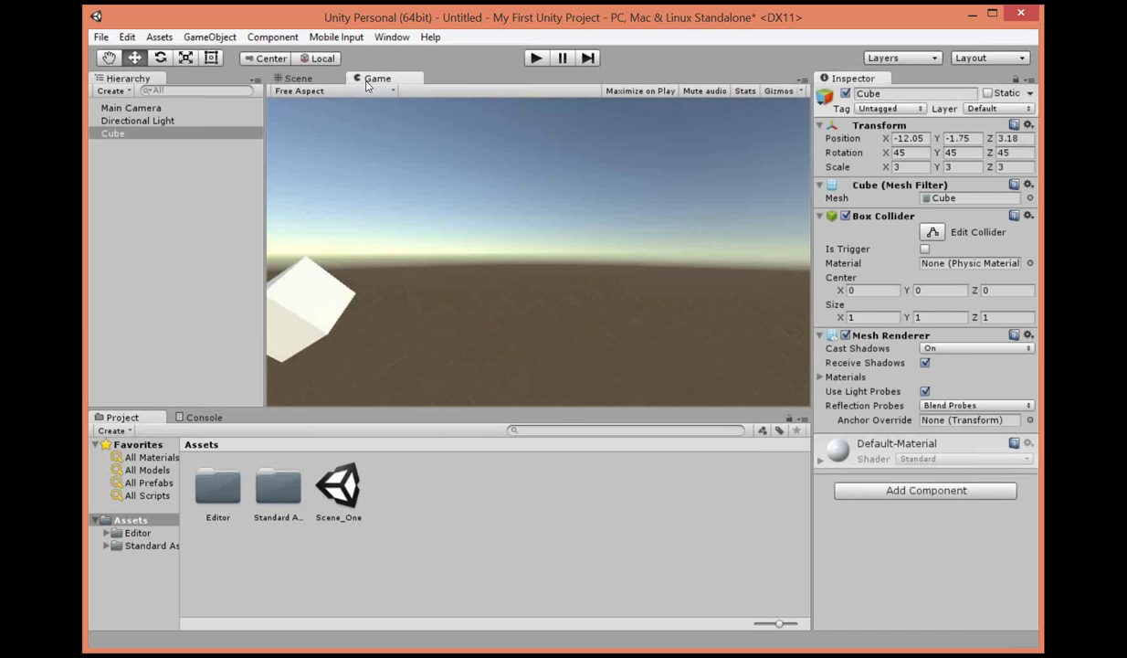
pyautogui.click(293, 80)
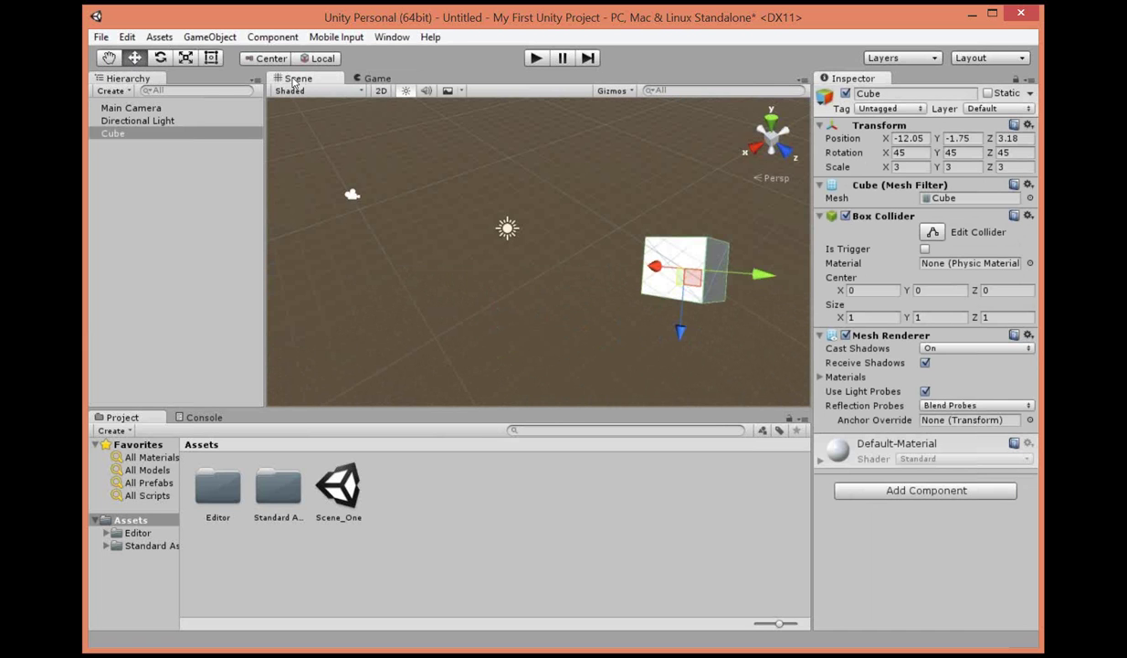
# Select the directional light and rotate it freehand to about X 30.7, Y 141.5, Z 55.7.
pyautogui.click(501, 225)
pyautogui.click(506, 228)
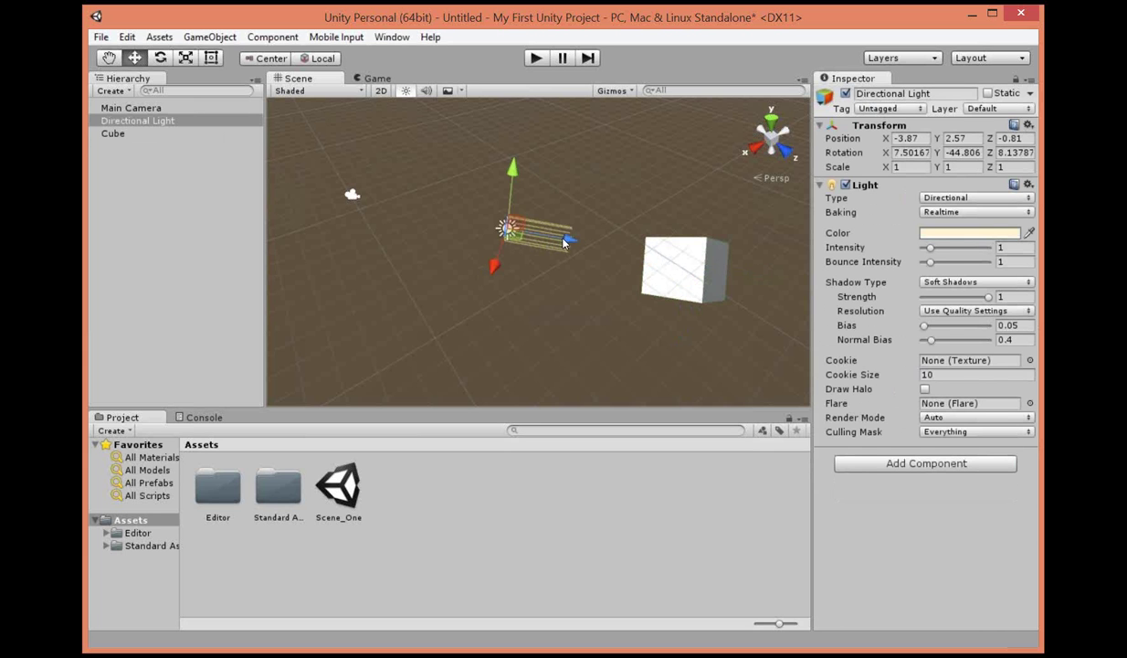
pyautogui.click(160, 57)
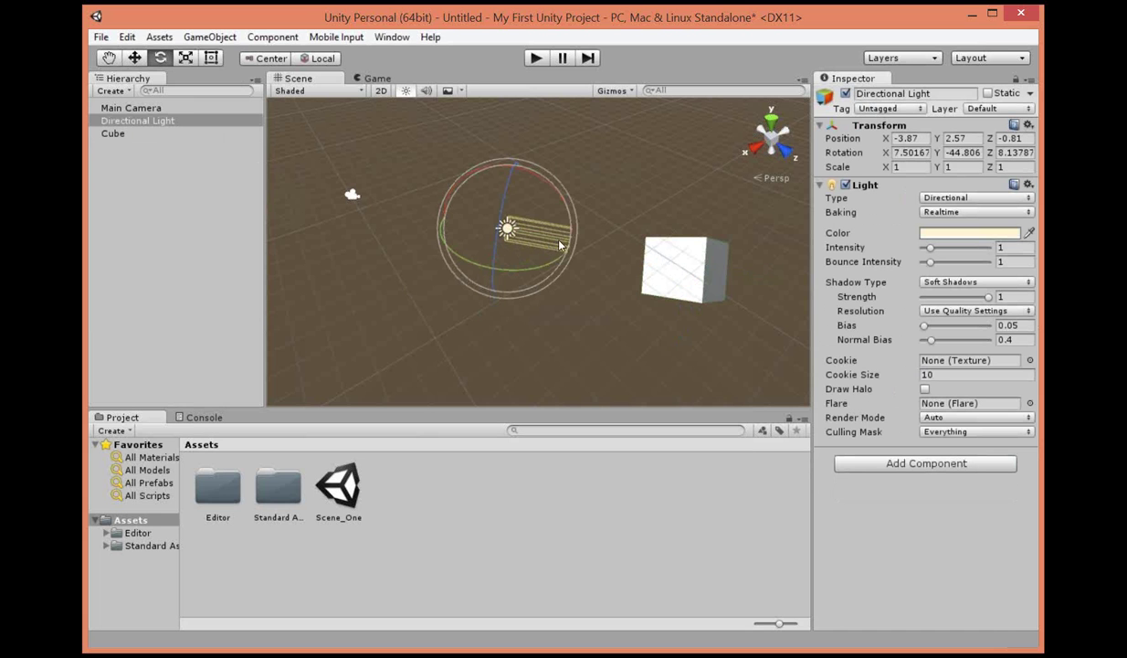
pyautogui.moveTo(550, 229); pyautogui.dragTo(400, 280)
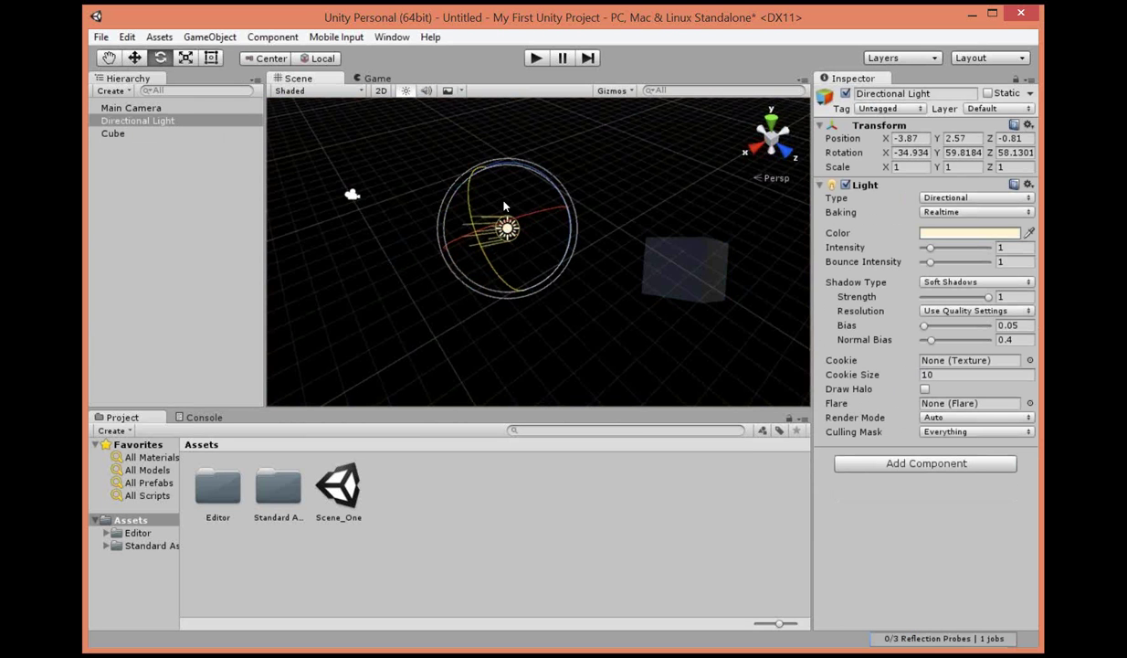
pyautogui.moveTo(567, 214); pyautogui.dragTo(365, 267)
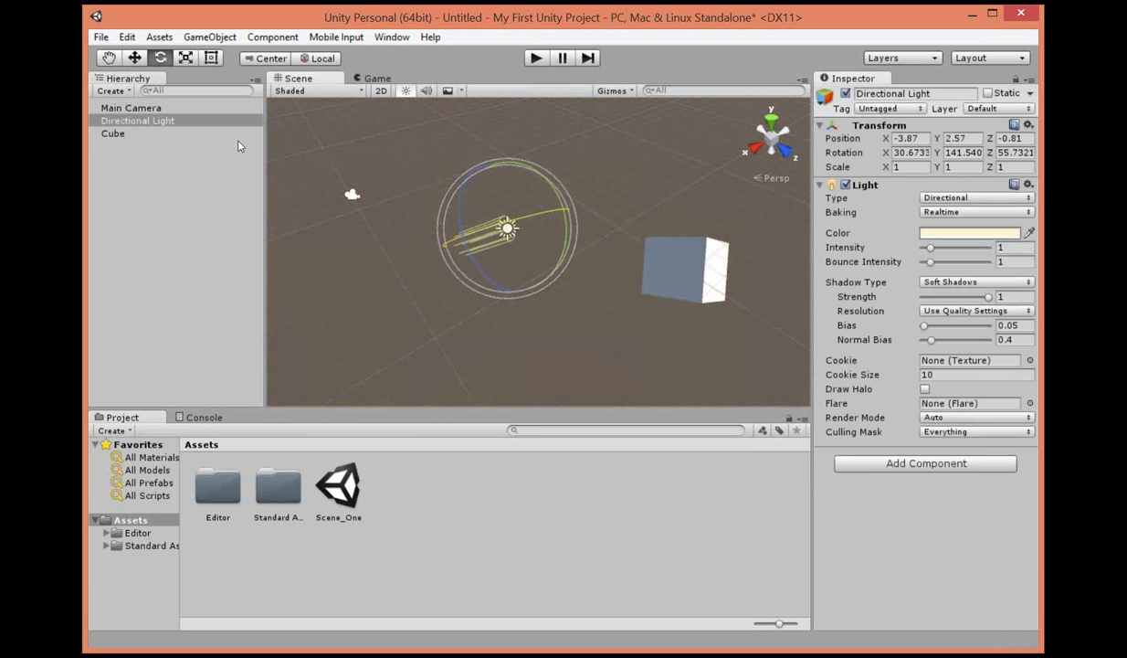
# Move the directional light freehand across the scene to just beside the cube, on the side away from the camera.
pyautogui.click(135, 57)
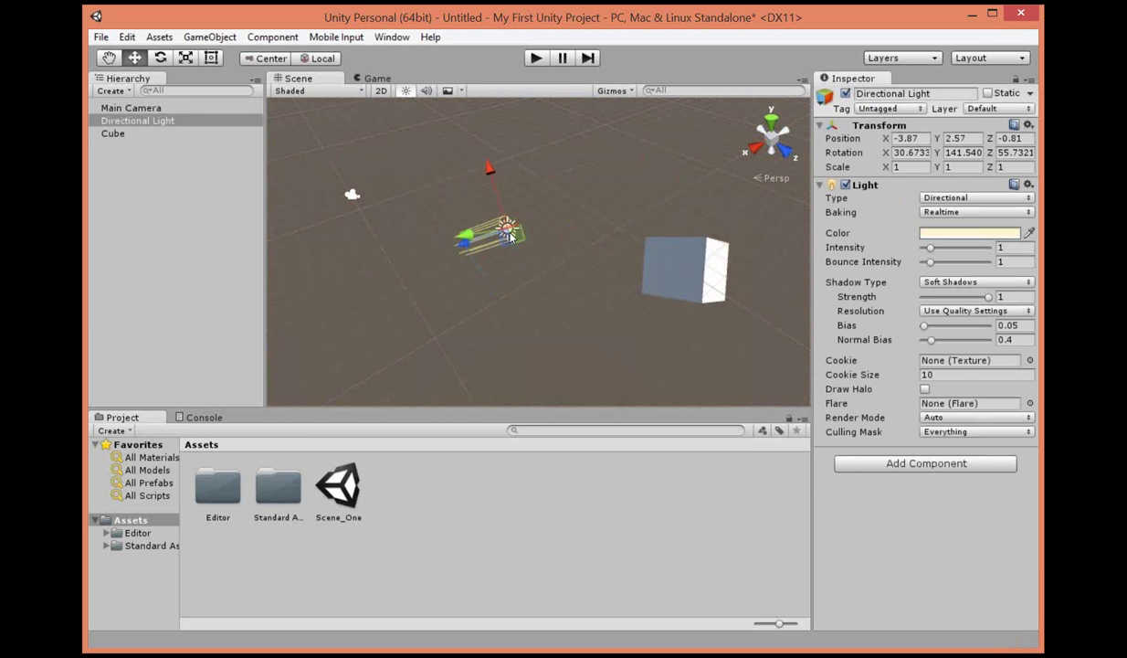
pyautogui.moveTo(498, 230); pyautogui.dragTo(756, 260)
# Move the cube freehand to about X -11.6, Y -4.8, Z -5 and preview it in the Game view.
pyautogui.click(706, 286)
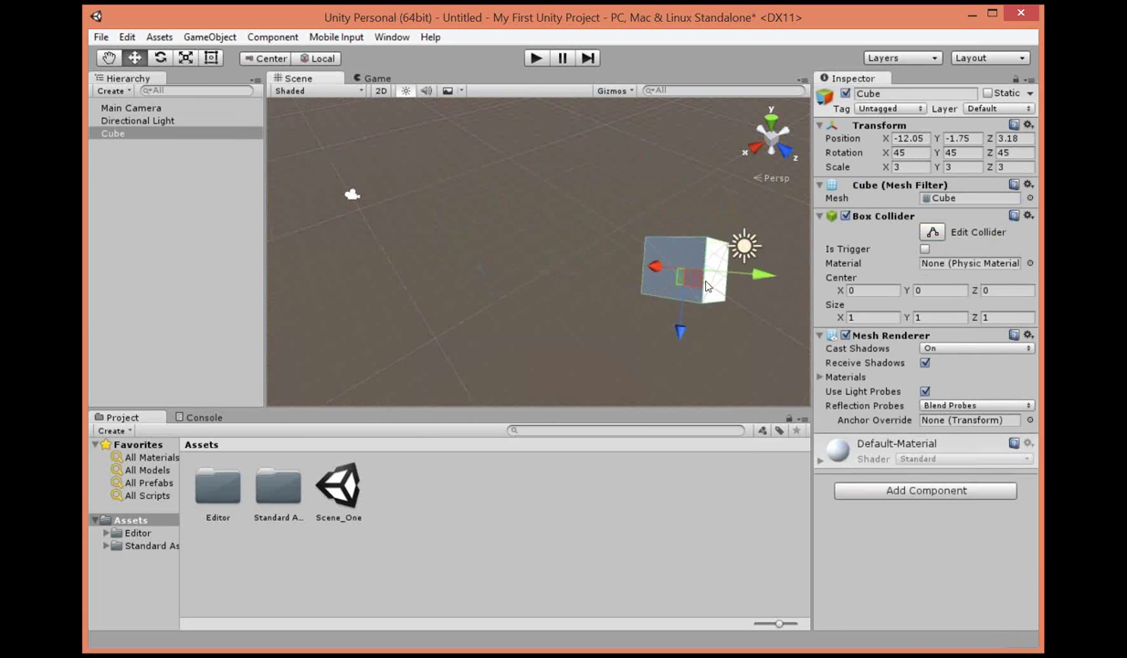
pyautogui.moveTo(687, 281); pyautogui.dragTo(571, 246)
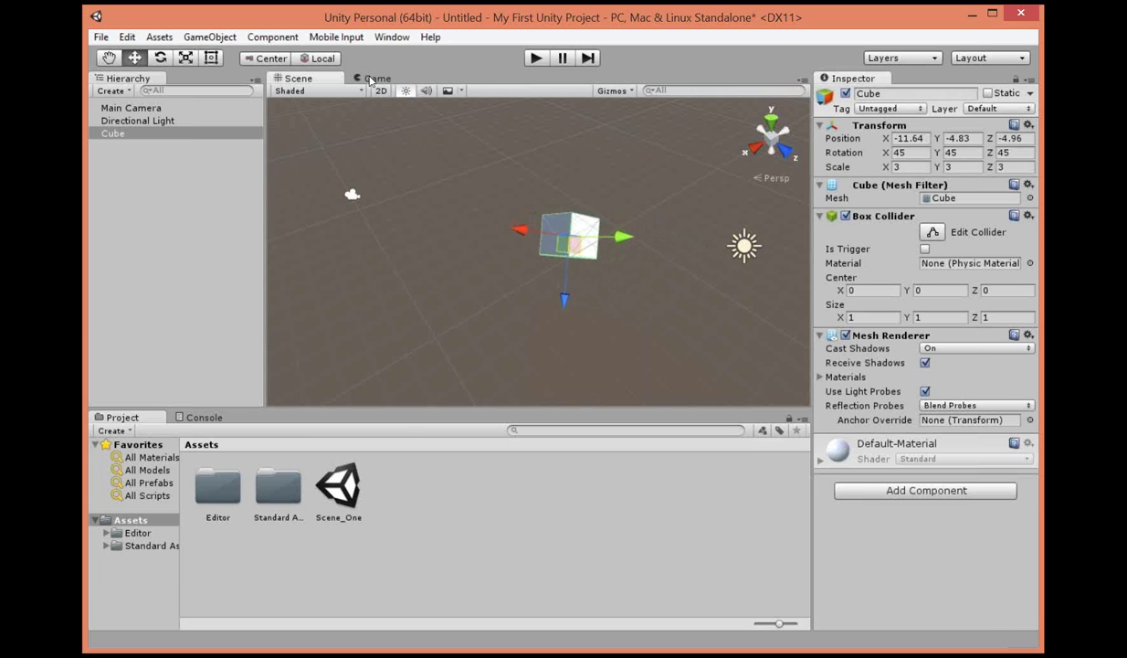
pyautogui.click(371, 80)
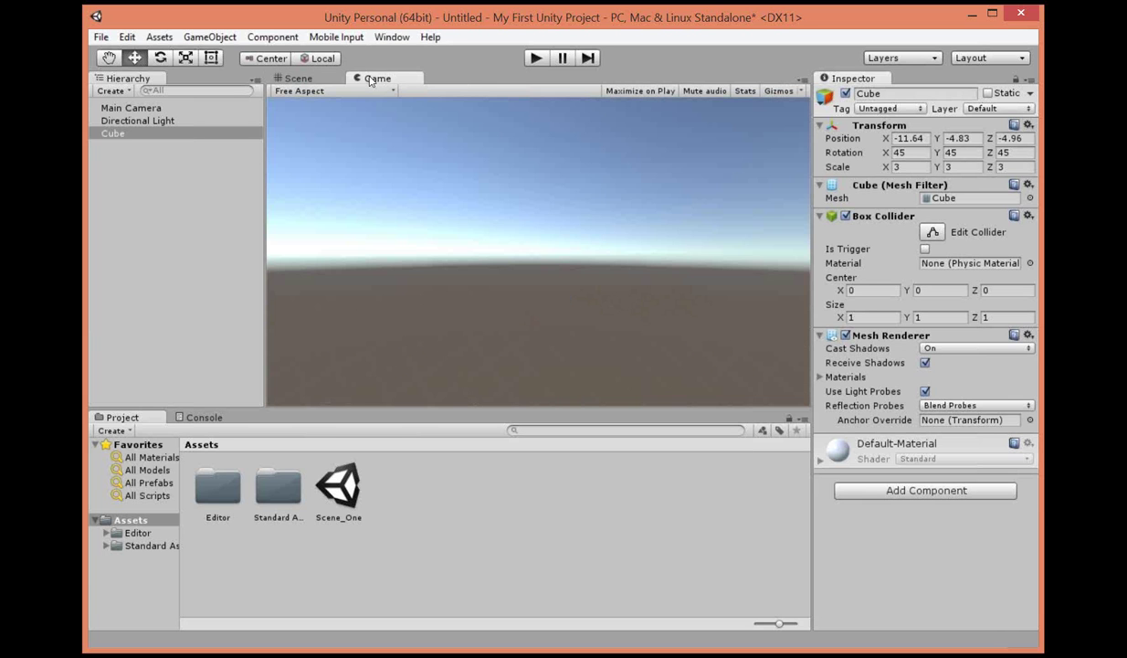
pyautogui.click(299, 79)
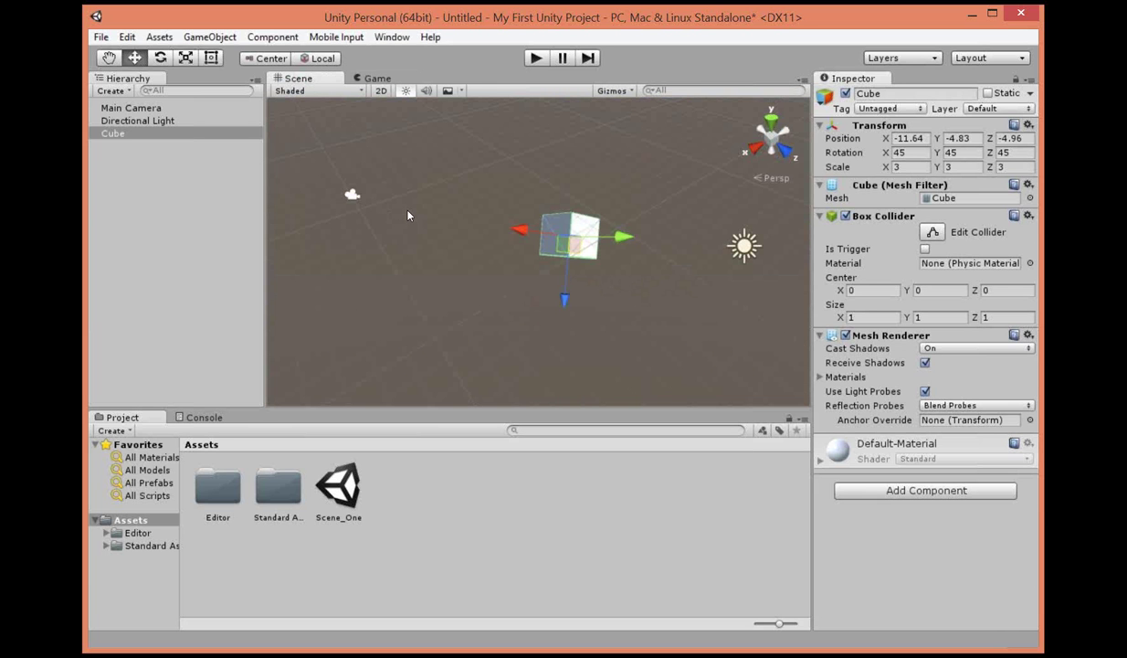
# Shift the cube freehand to about X -7.2, Y -14.2, Z -11.1 and deselect it.
pyautogui.moveTo(569, 237); pyautogui.dragTo(484, 298)
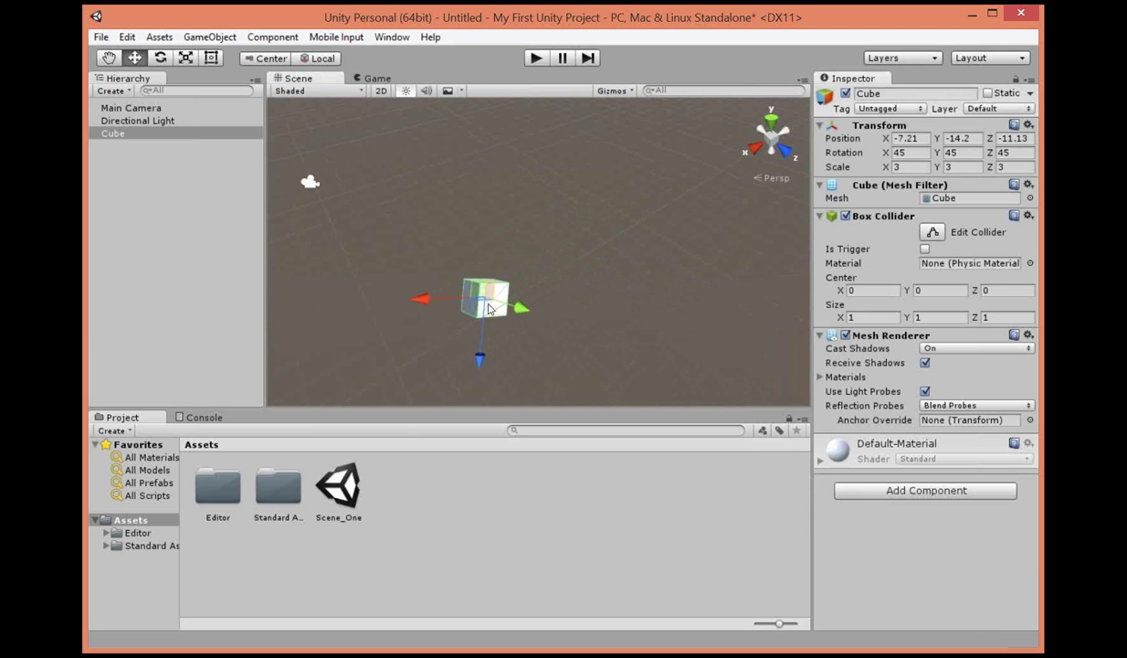
pyautogui.click(578, 305)
# Move the directional light freehand to about X -3.3, Y 6.6, Z 6.9 and preview the scene in the Game view.
pyautogui.keyDown('alt'); pyautogui.moveTo(578, 305); pyautogui.dragTo(674, 327); pyautogui.keyUp('alt')
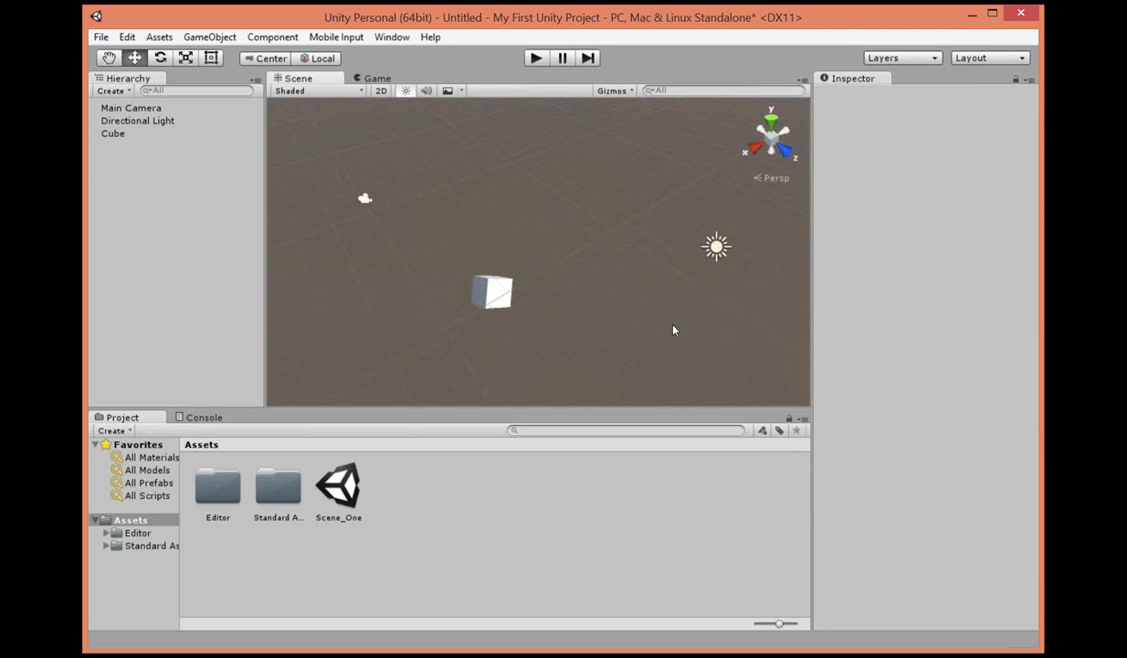
pyautogui.click(718, 245)
pyautogui.moveTo(718, 245); pyautogui.dragTo(674, 294)
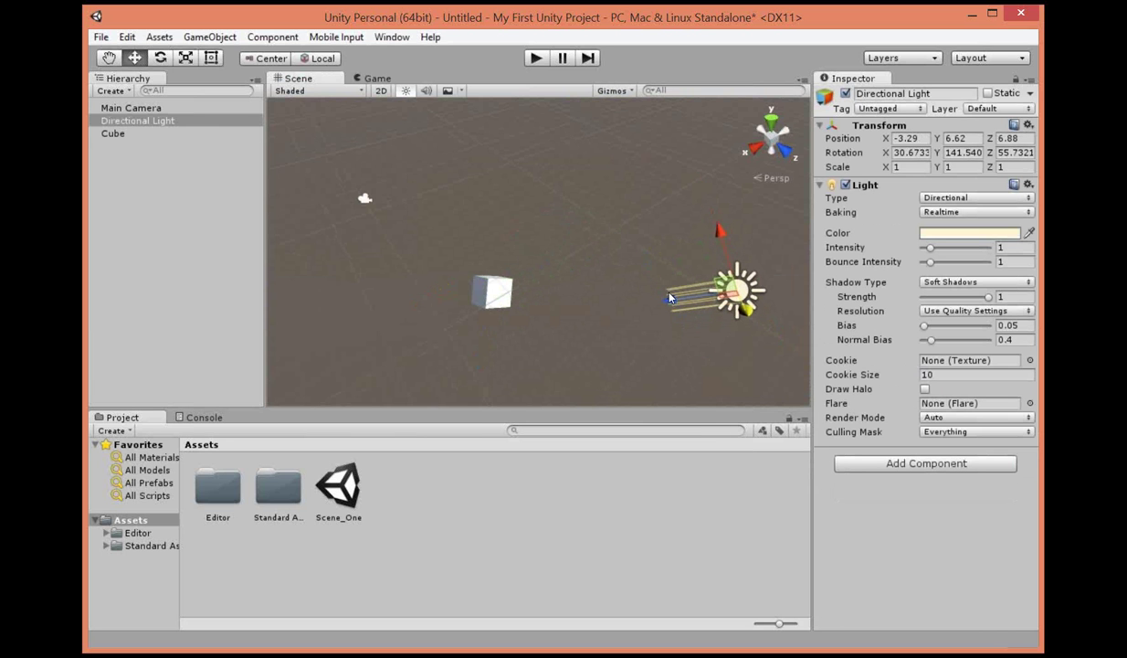
pyautogui.click(372, 78)
pyautogui.click(300, 79)
# Reframe the Scene view with the Hand tool so the cube and the camera are both in view.
pyautogui.moveTo(404, 258); pyautogui.dragTo(465, 274, button='right')
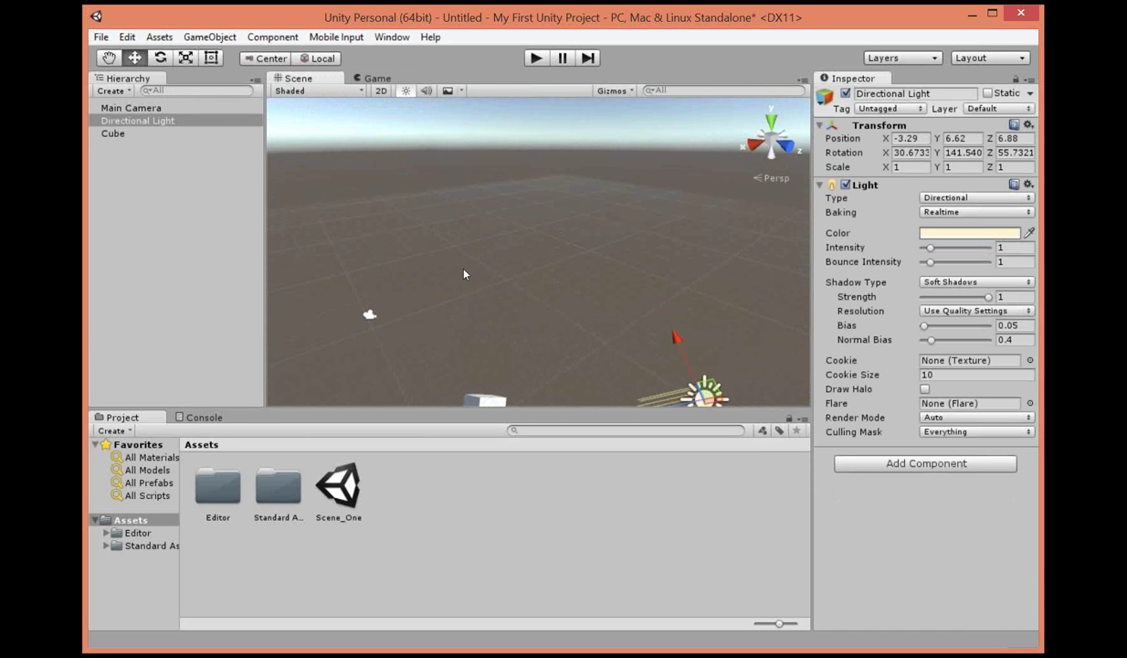
pyautogui.click(109, 57)
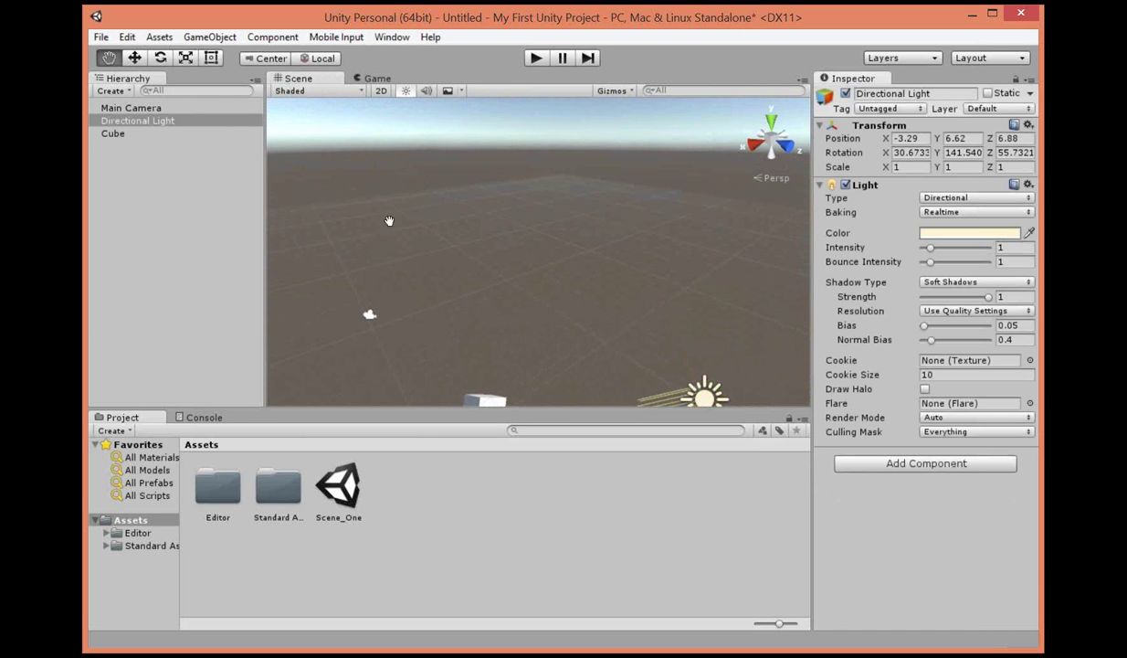
pyautogui.moveTo(454, 292); pyautogui.dragTo(451, 183)
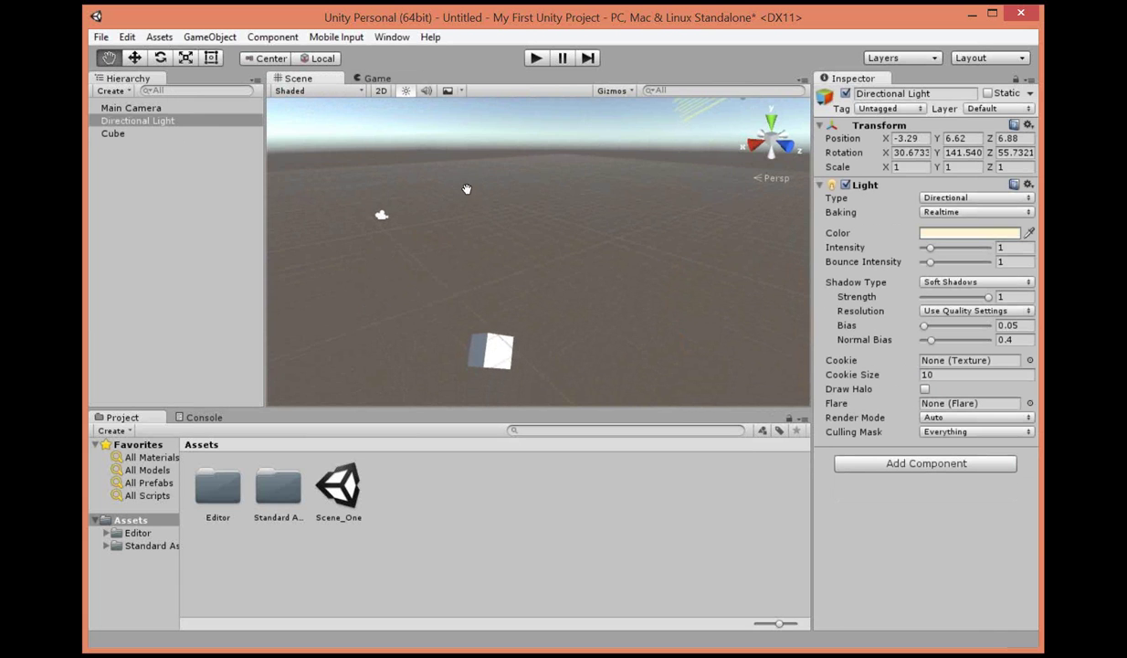
pyautogui.moveTo(485, 290); pyautogui.dragTo(498, 189)
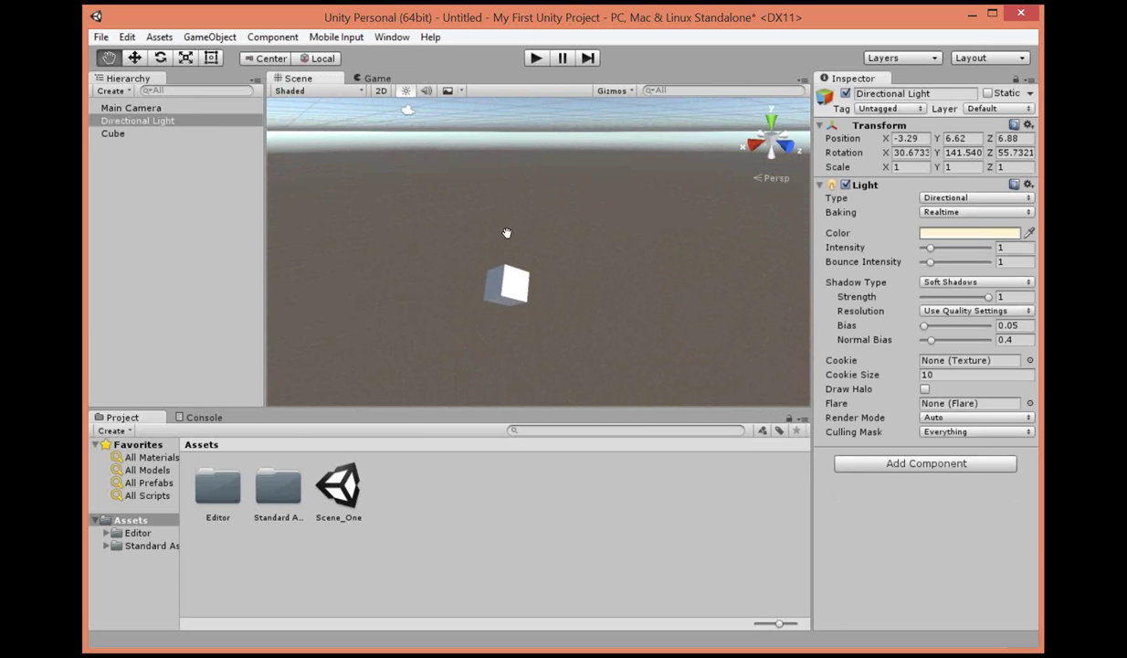
pyautogui.moveTo(504, 230); pyautogui.dragTo(513, 344)
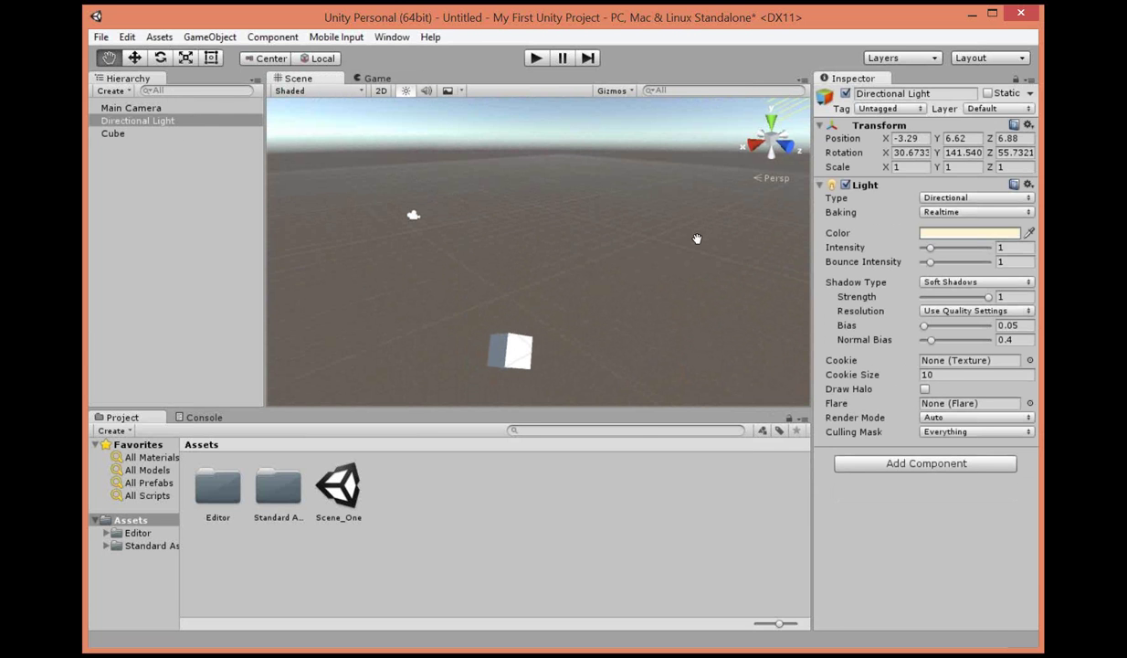
pyautogui.click(913, 138)
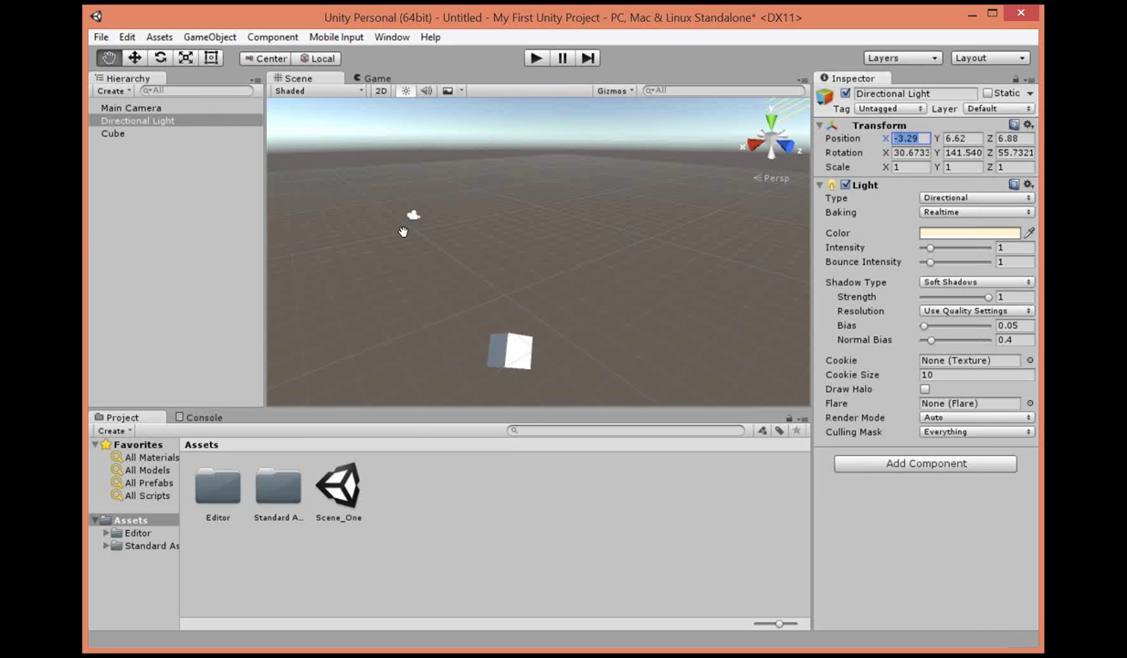
pyautogui.moveTo(702, 183); pyautogui.dragTo(619, 304)
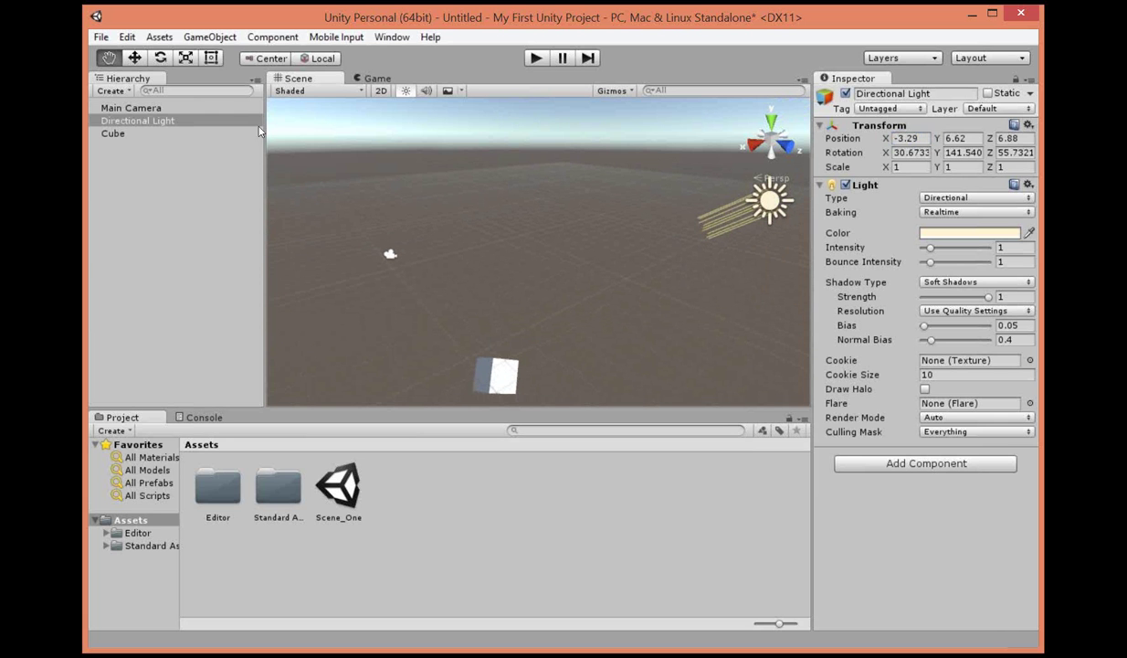
# Add a second cube and a sphere to the scene as new 3D objects.
pyautogui.click(120, 92)
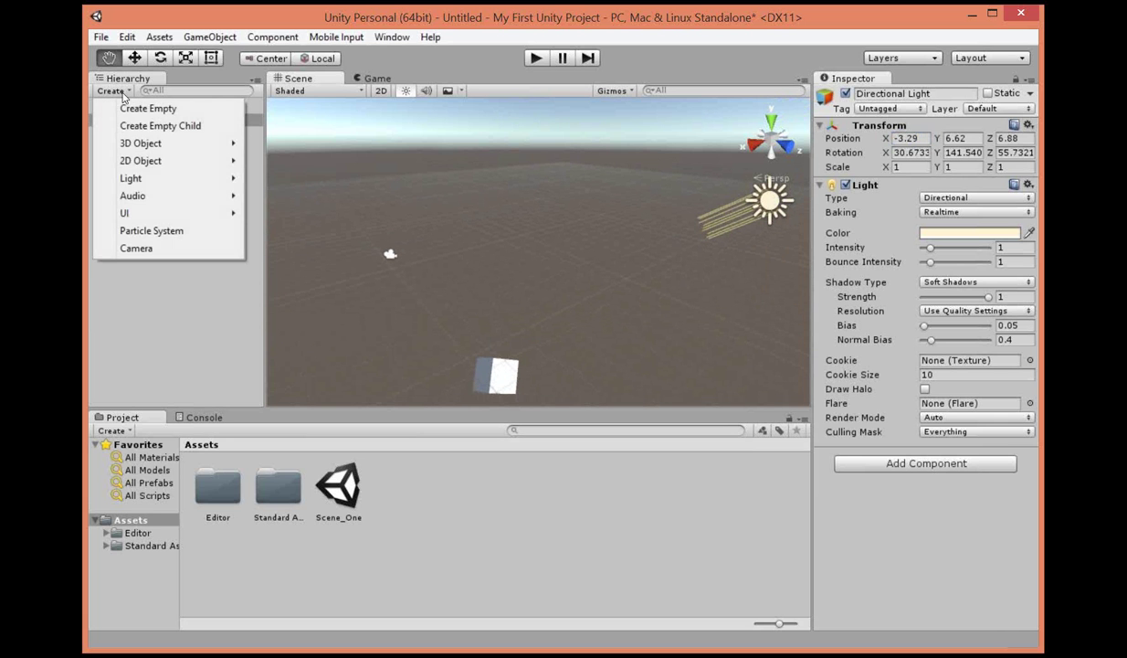
pyautogui.moveTo(171, 144)
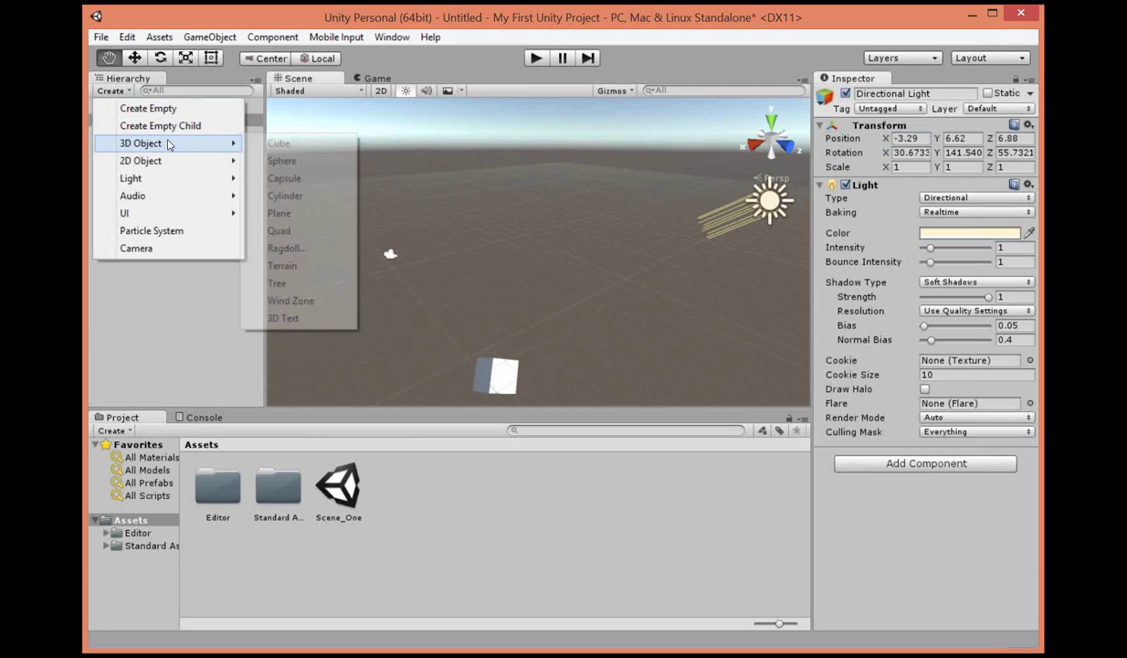
pyautogui.click(301, 143)
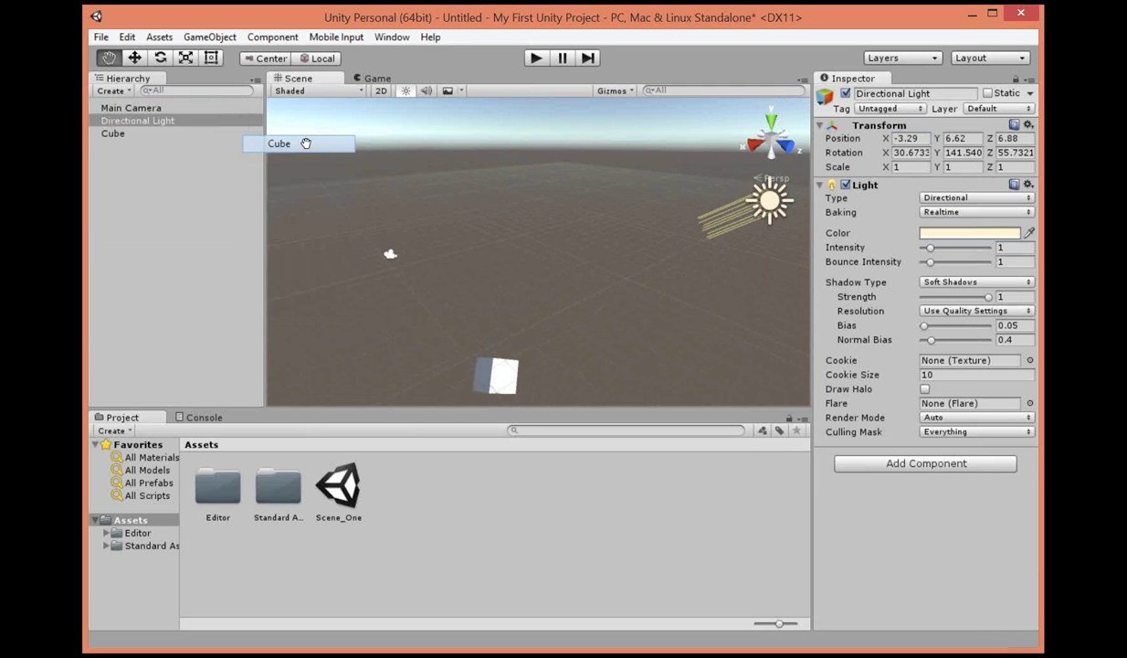
pyautogui.click(114, 91)
pyautogui.moveTo(162, 144)
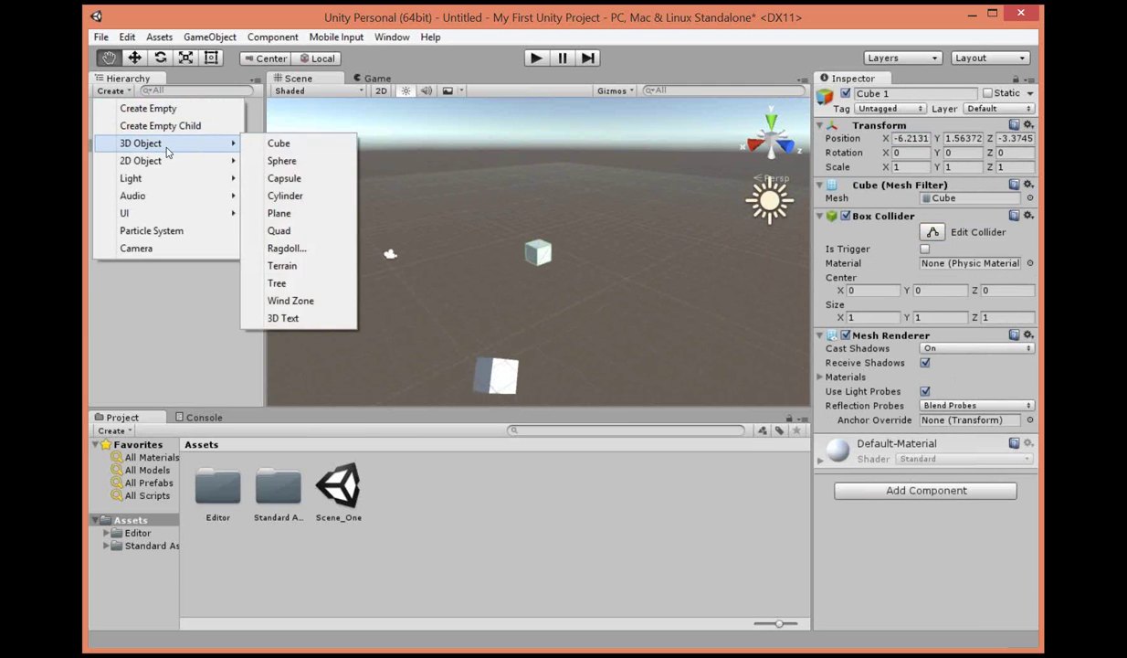
pyautogui.click(283, 161)
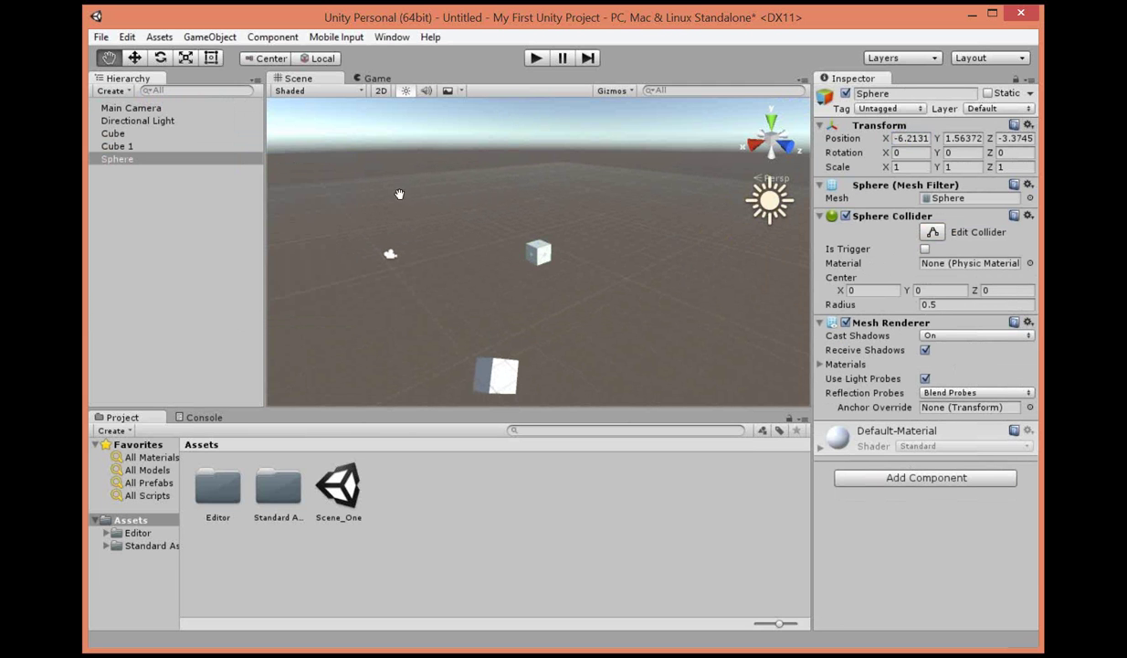
# Move the sphere freehand to about X -3.9, Y 2.1, Z -3.4, preview it in the Game view and deselect it.
pyautogui.keyDown('alt'); pyautogui.moveTo(539, 254); pyautogui.dragTo(425, 239); pyautogui.keyUp('alt')
pyautogui.click(134, 57)
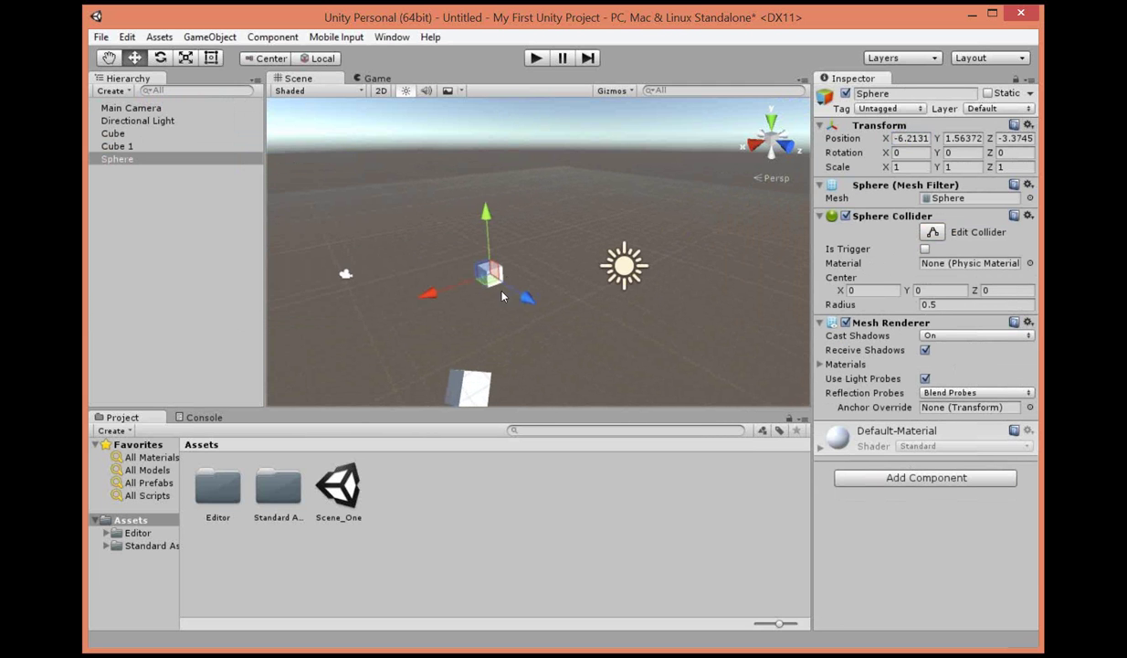
pyautogui.moveTo(491, 280); pyautogui.dragTo(449, 283)
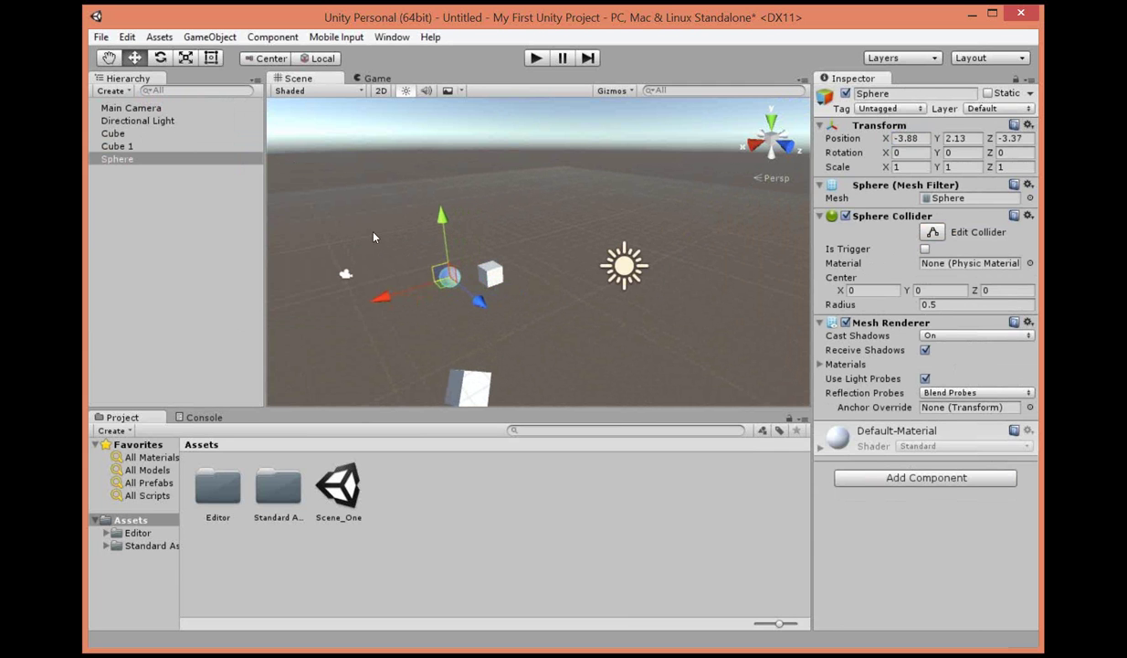
pyautogui.click(377, 79)
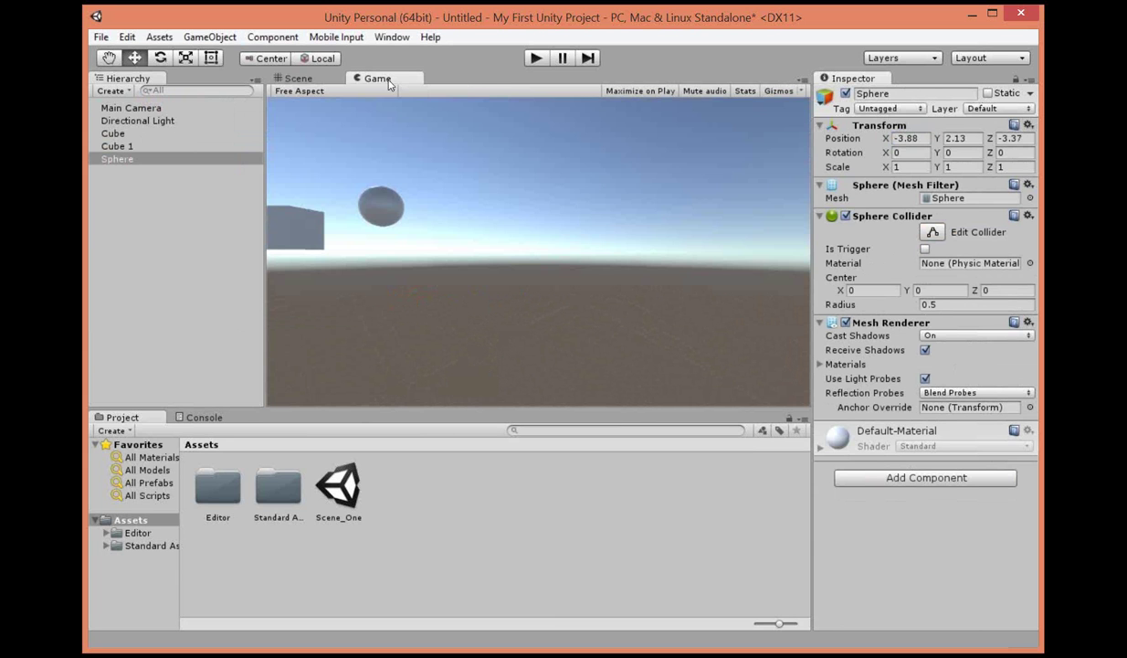
pyautogui.click(298, 79)
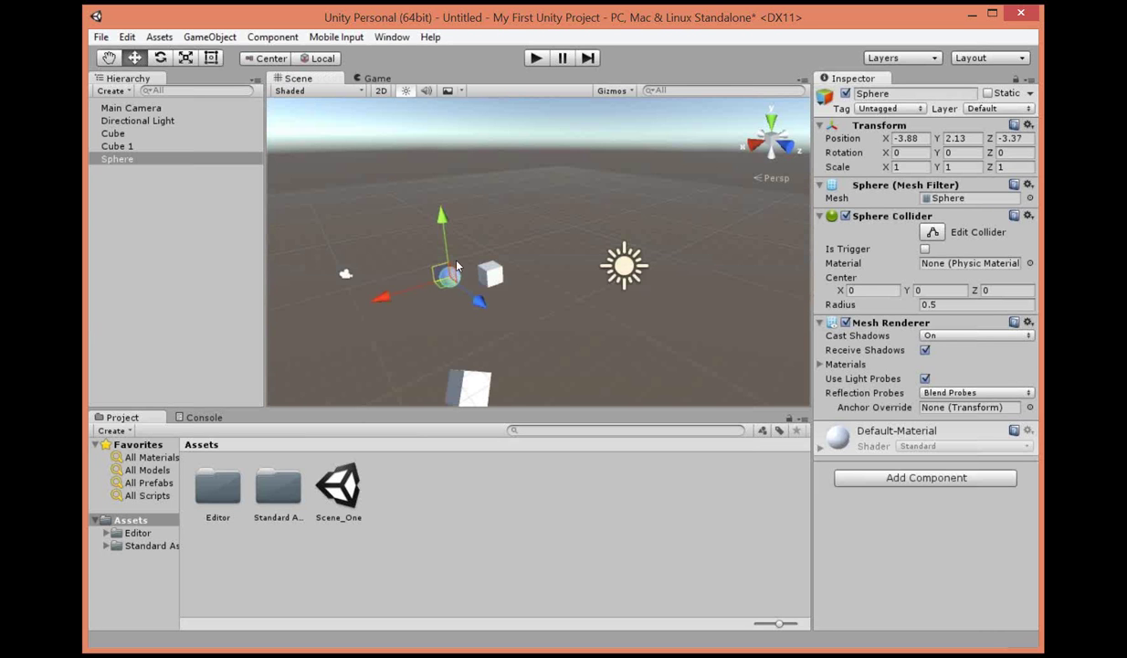
pyautogui.click(432, 320)
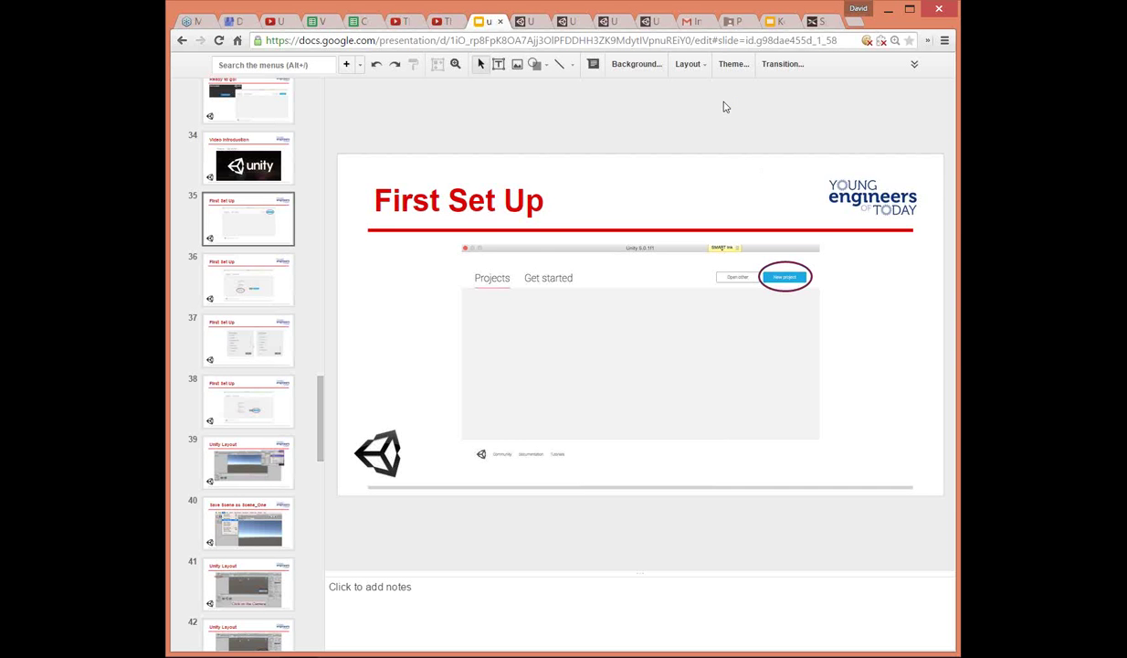
# Switch to the Google Slides presentation and go through the First Set Up slides up to the Unity Layout slide.
pyautogui.press('Down')
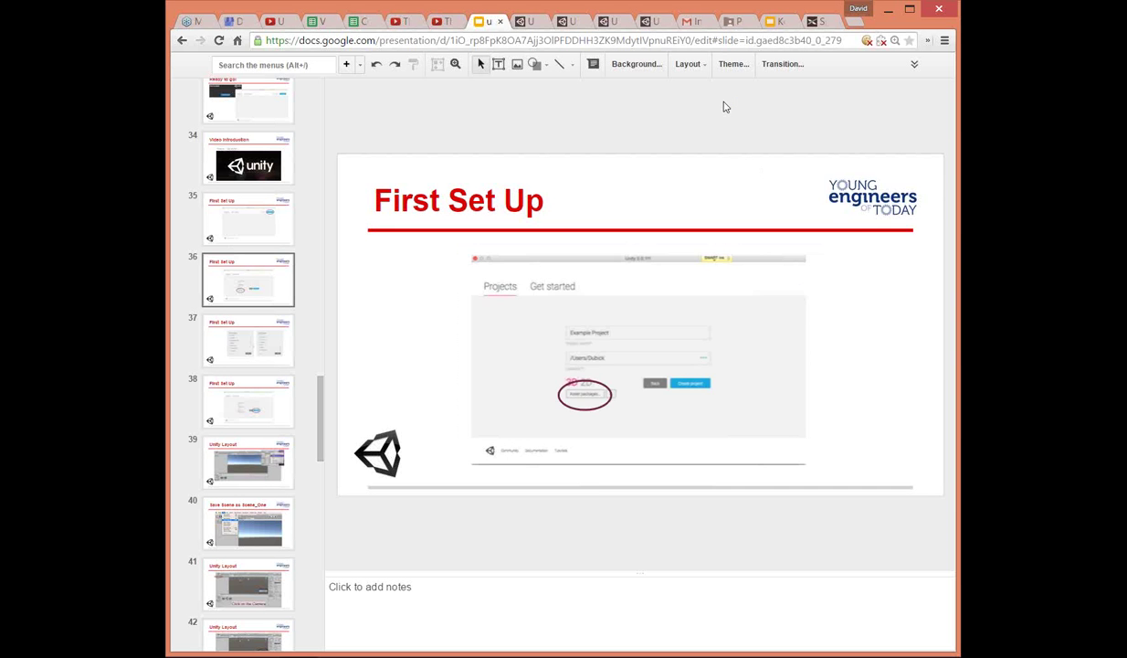
pyautogui.press('Down')
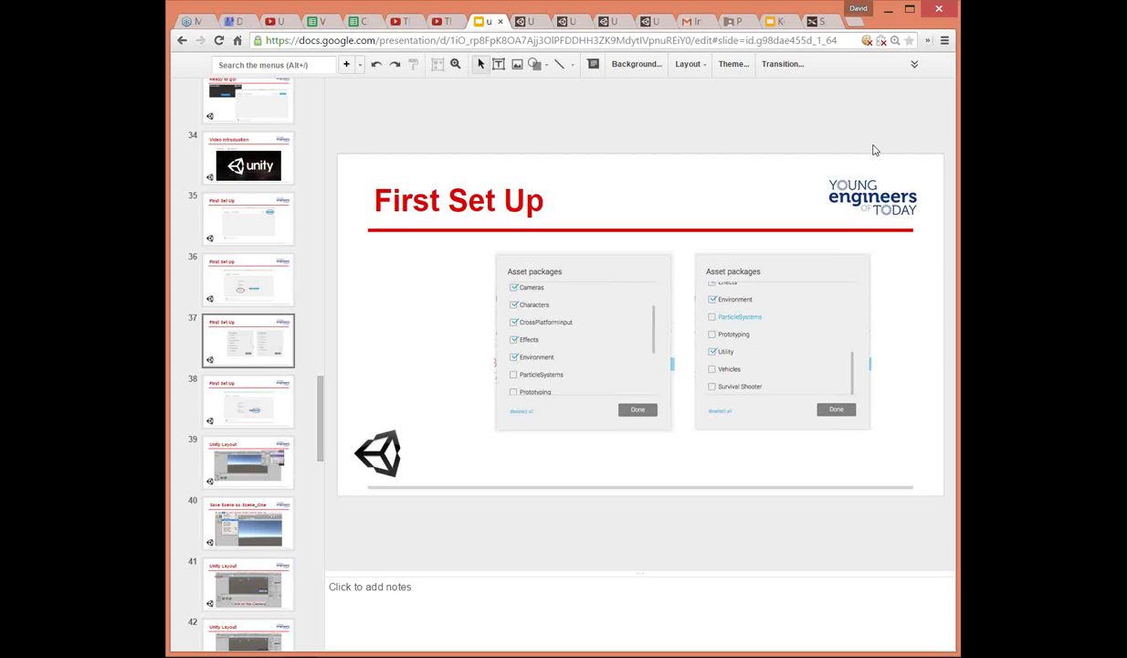
pyautogui.press('Down')
pyautogui.press('Down')
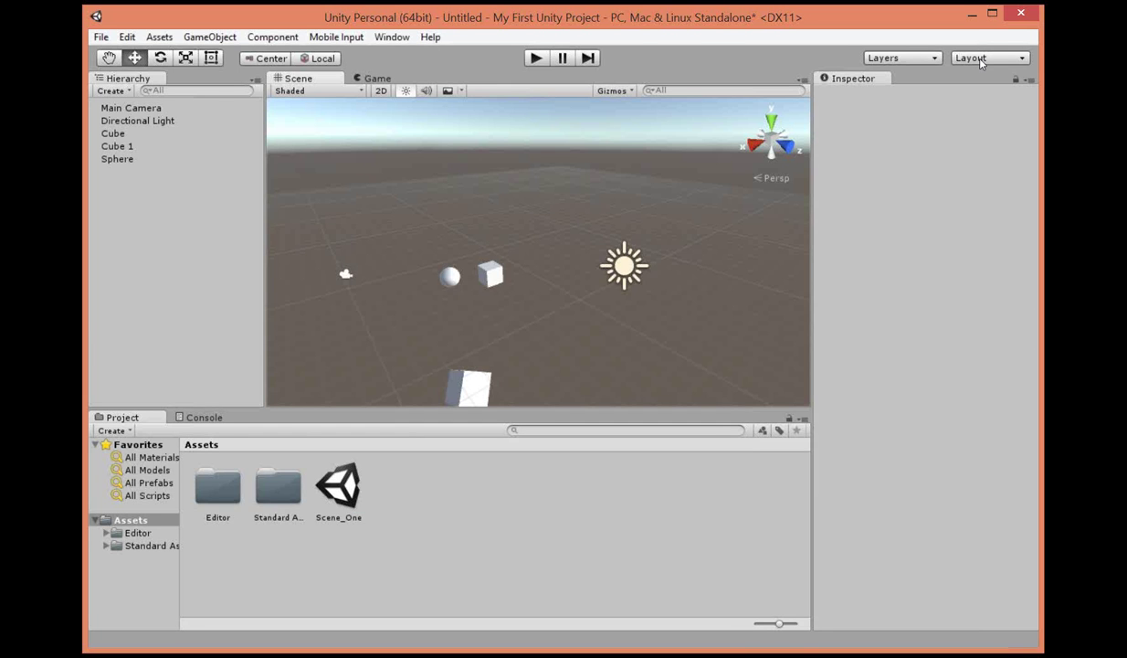
# Apply the Default window layout in Unity and advance the Google Slides presentation to the Save Scene as Scene_One slide.
pyautogui.click(982, 59)
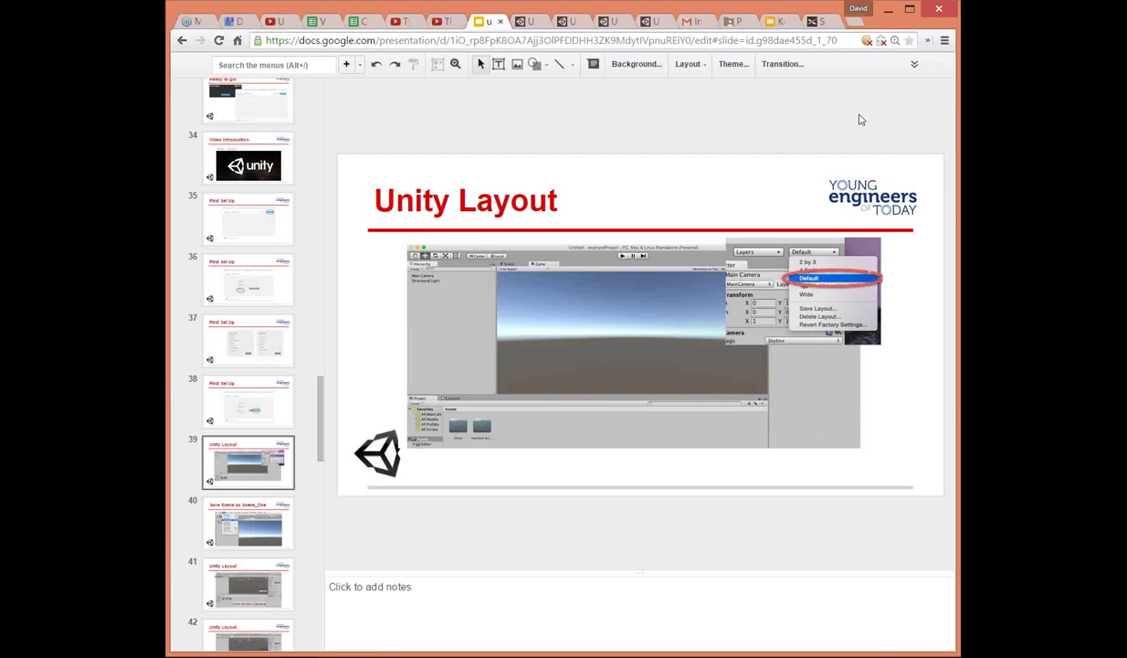
pyautogui.press('Down')
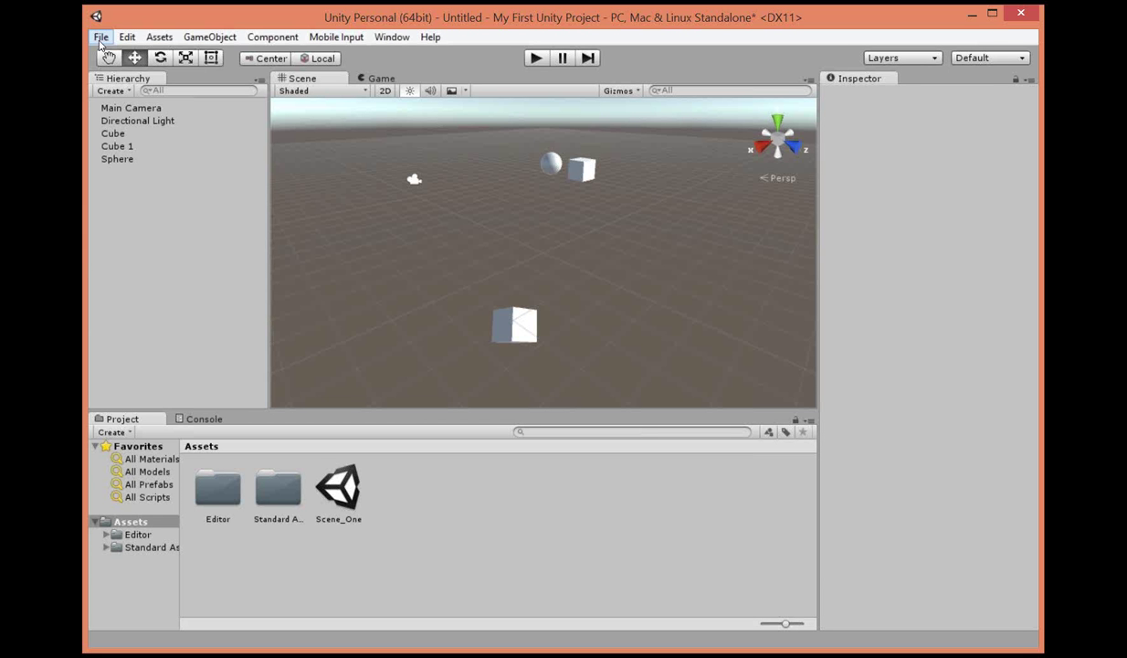
# Save the Unity scene as Scene_One in the project's Assets folder, replacing the existing file.
pyautogui.click(101, 38)
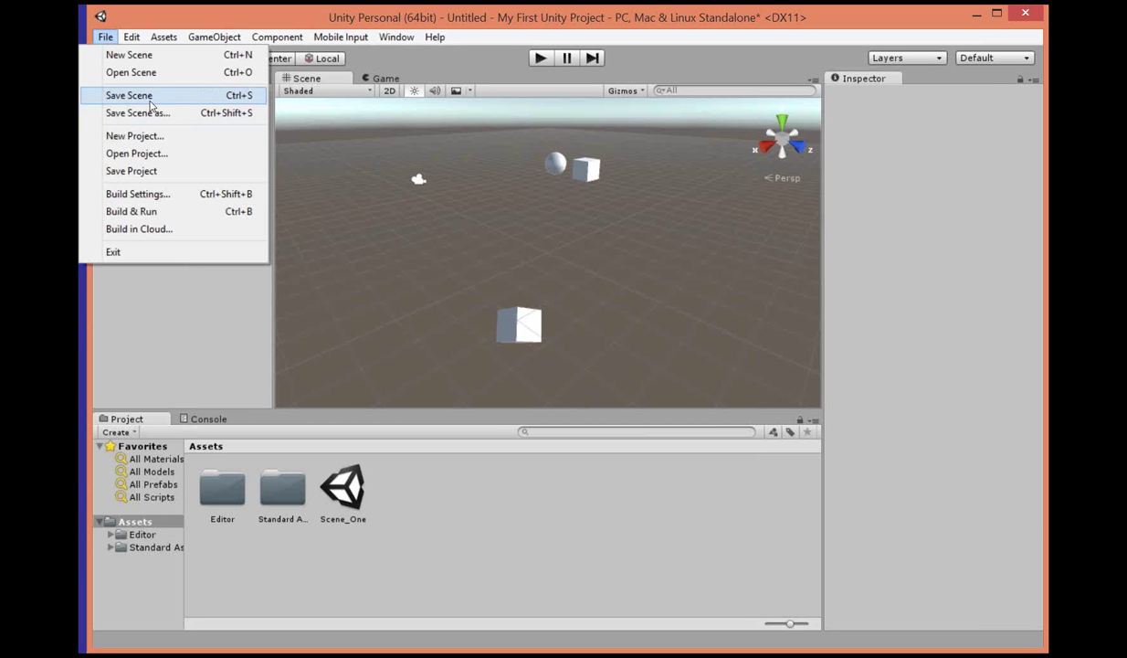
pyautogui.click(150, 101)
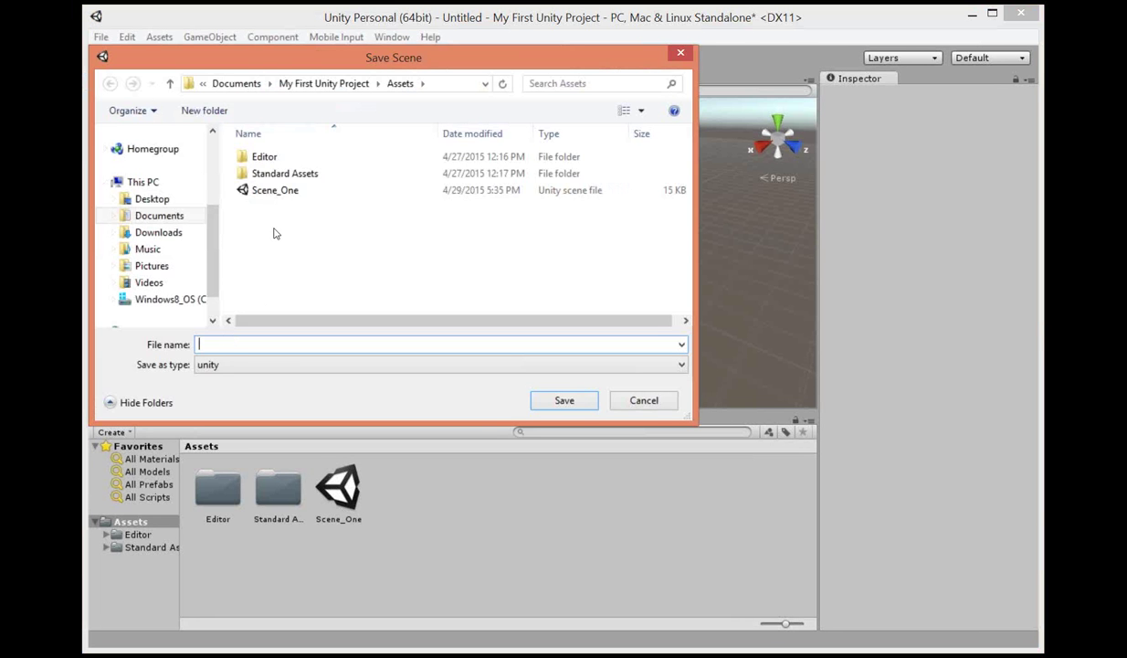
pyautogui.click(276, 191)
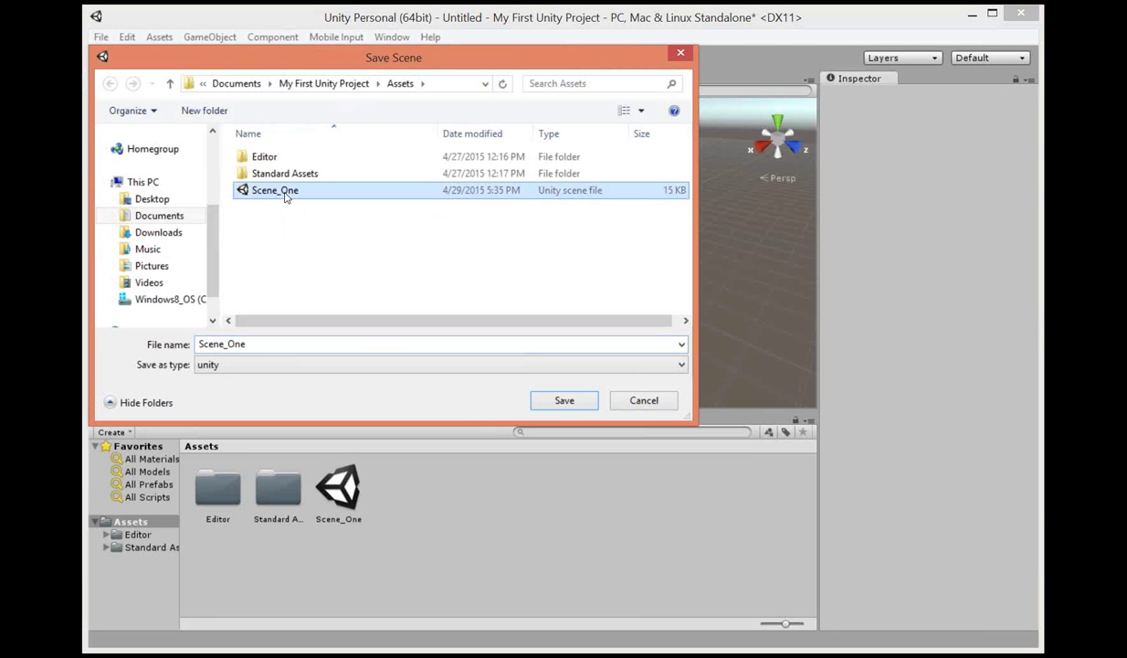
pyautogui.click(565, 402)
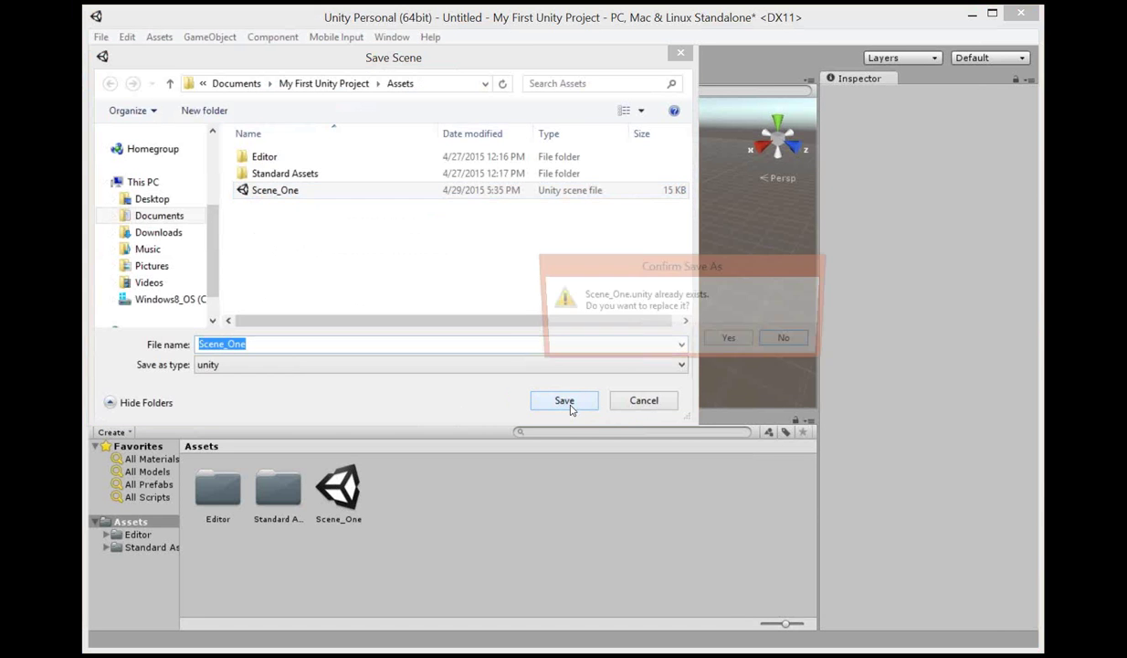
pyautogui.click(730, 341)
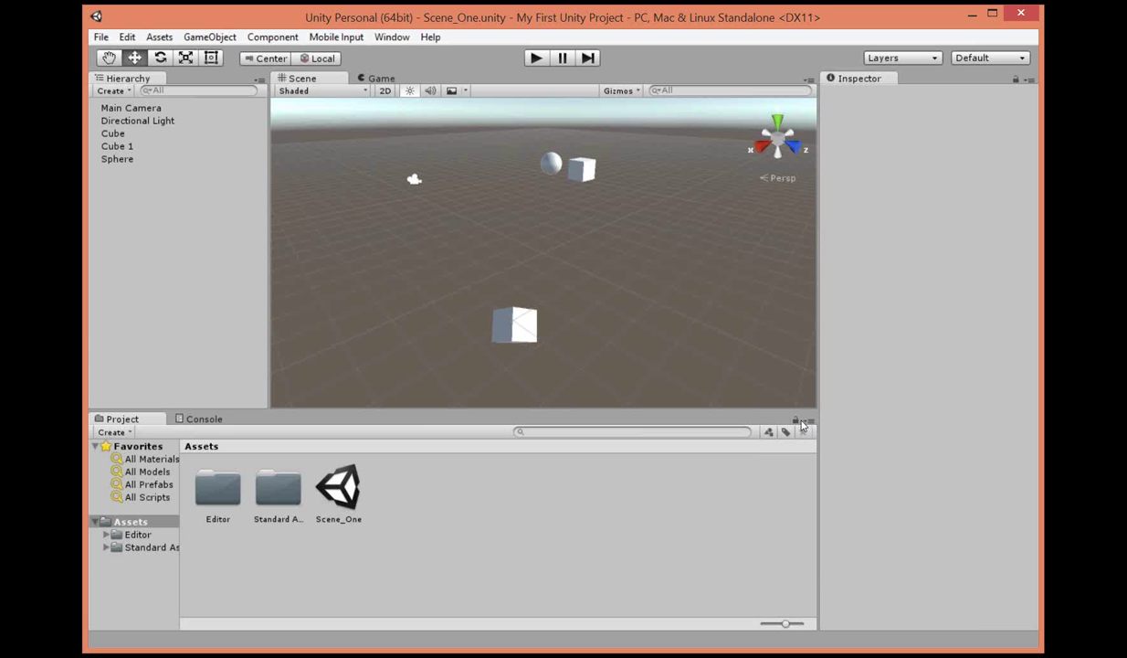
# Toggle the Scene view's skybox and effects off and back on.
pyautogui.click(465, 91)
pyautogui.click(453, 92)
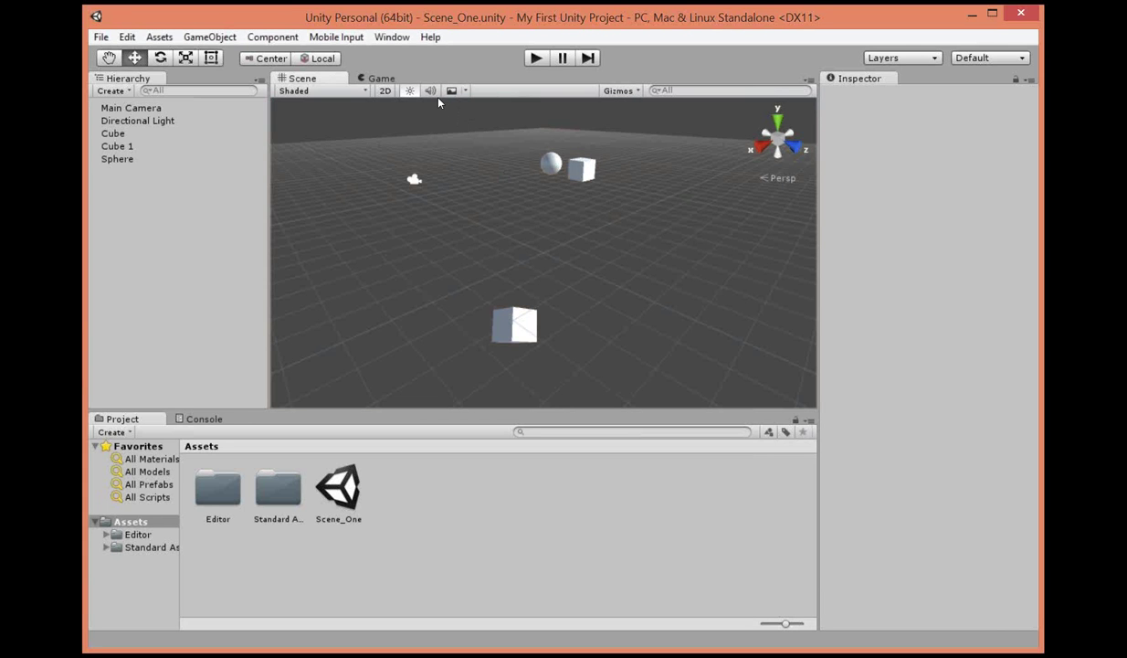
pyautogui.click(447, 94)
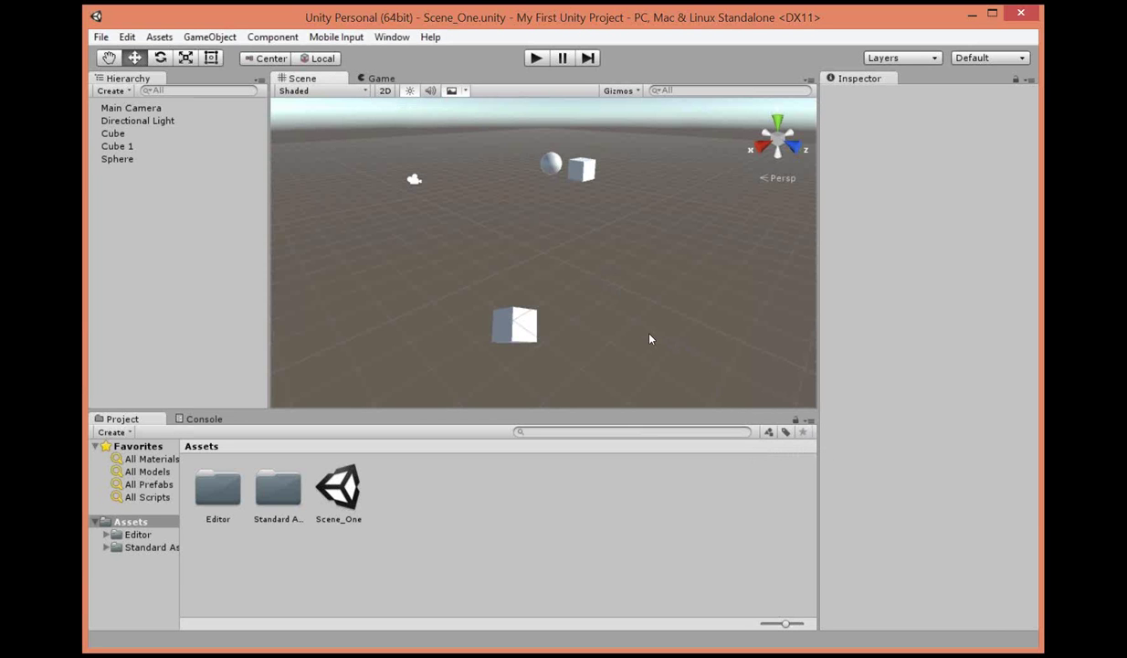
pyautogui.press('alt')
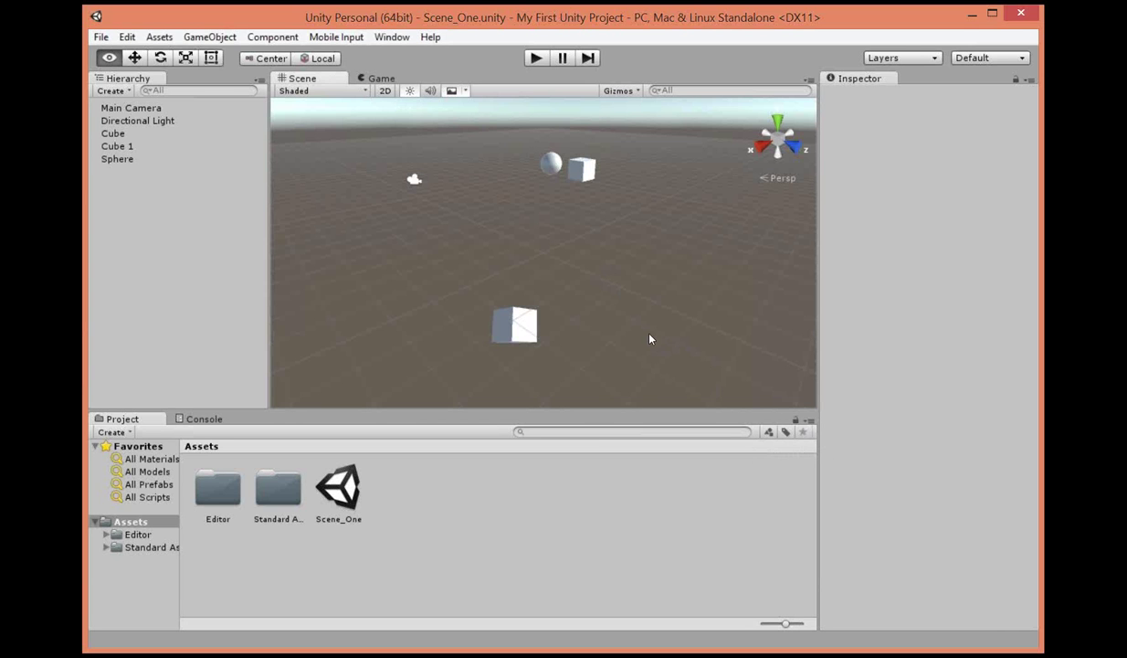
# Check the Main Camera's preview and move the sphere freehand to about X -2.9, Y 0.3, Z -3.4.
pyautogui.click(144, 108)
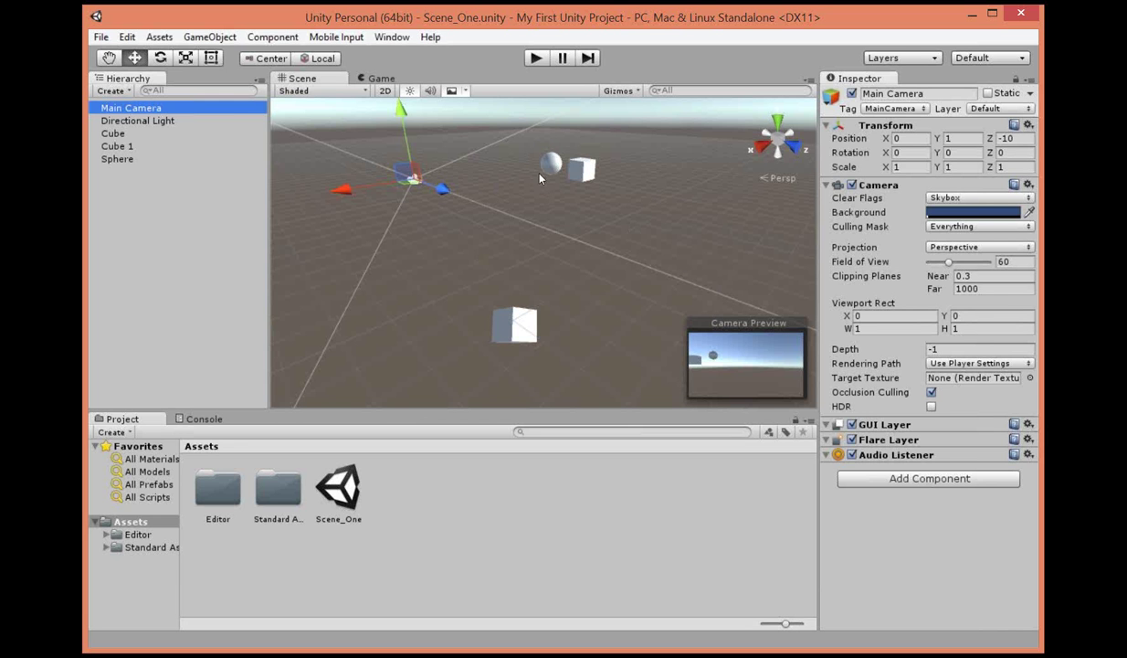
pyautogui.click(112, 61)
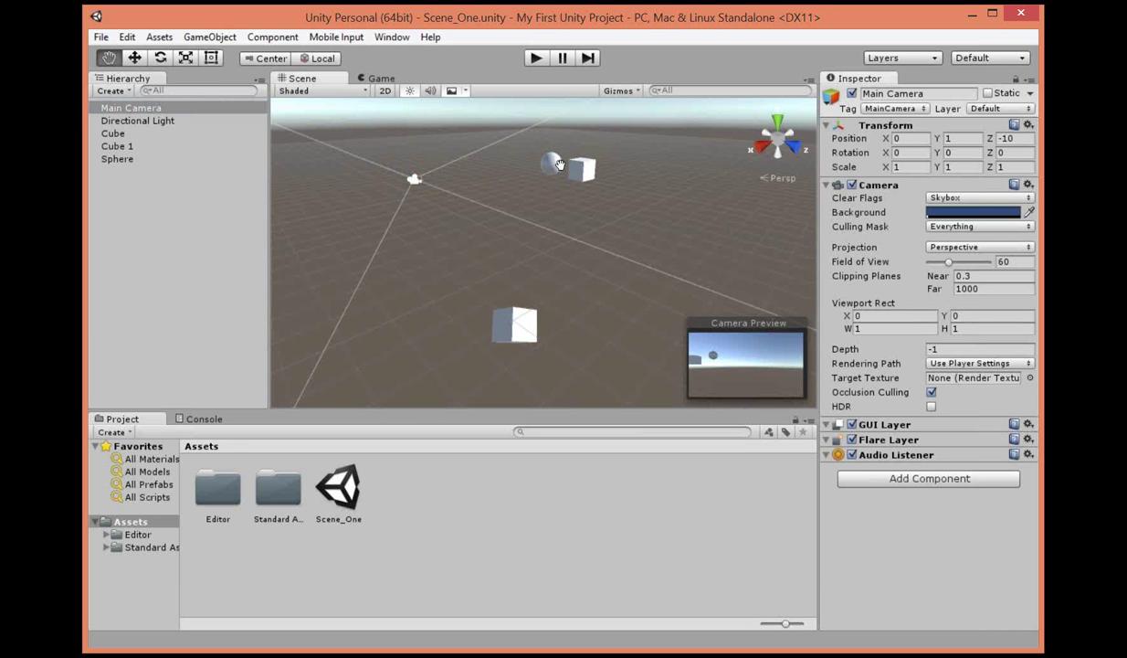
pyautogui.click(134, 58)
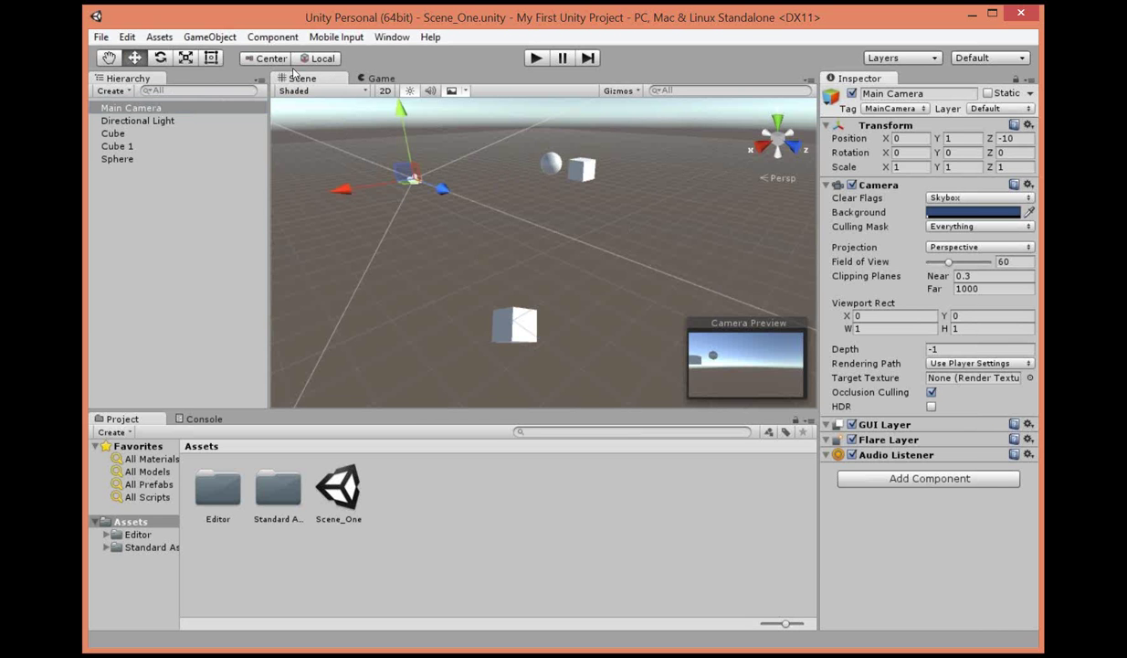
pyautogui.click(549, 166)
pyautogui.moveTo(549, 167); pyautogui.dragTo(534, 211)
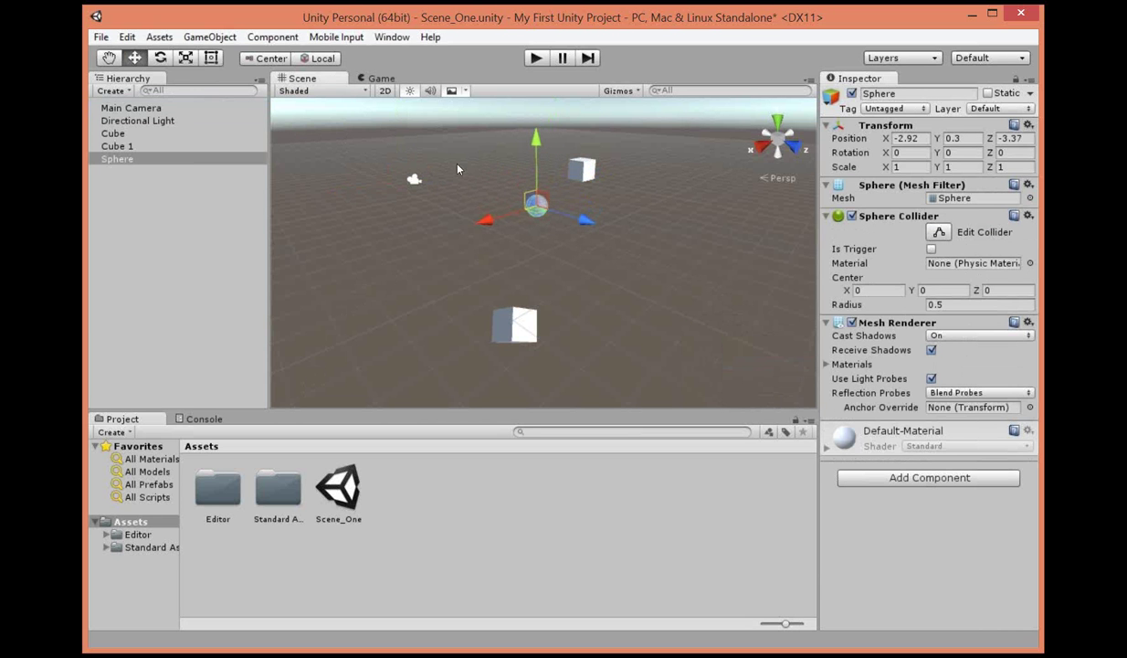
# Select the Main Camera and compare its view of the moved sphere in the Scene and Game views.
pyautogui.click(414, 182)
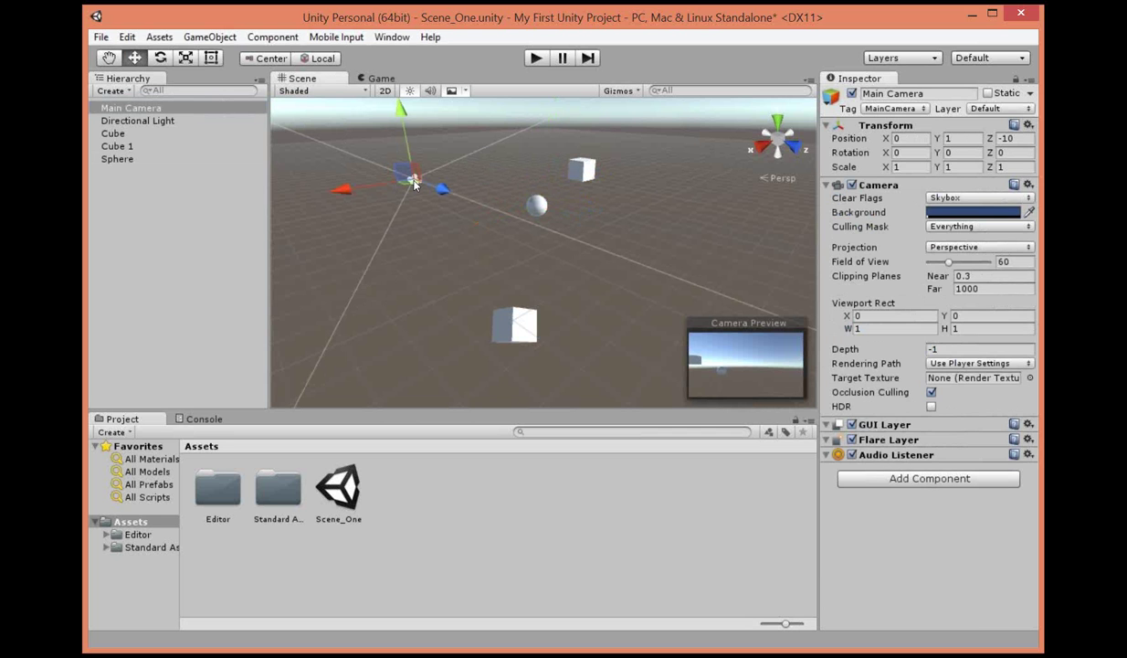
pyautogui.click(378, 78)
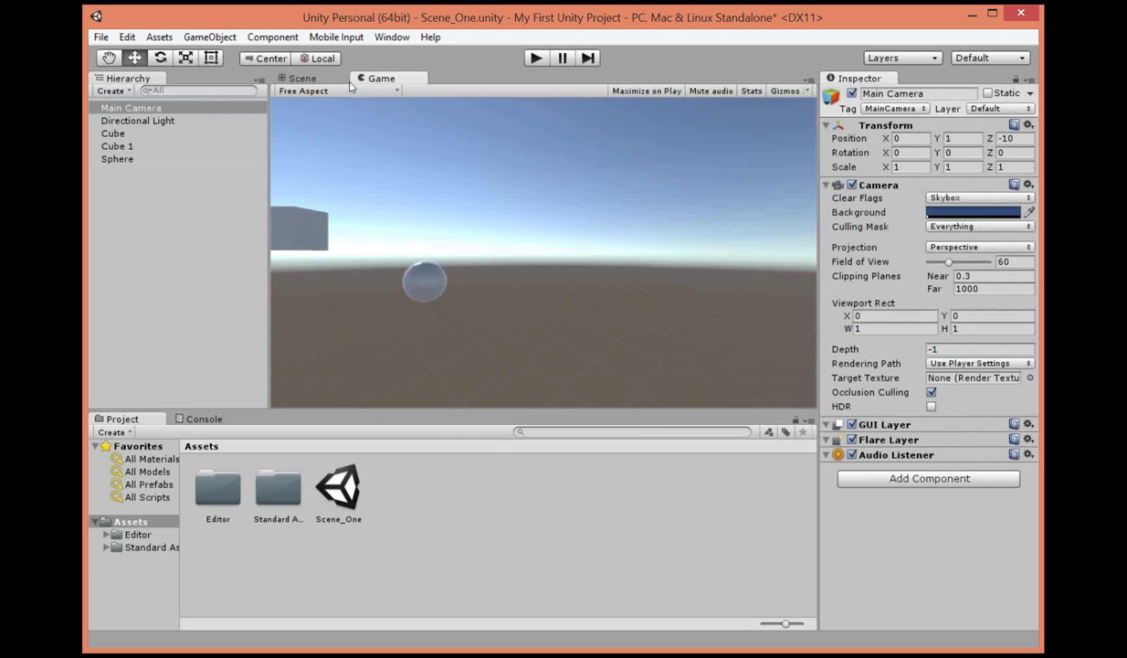
pyautogui.click(303, 78)
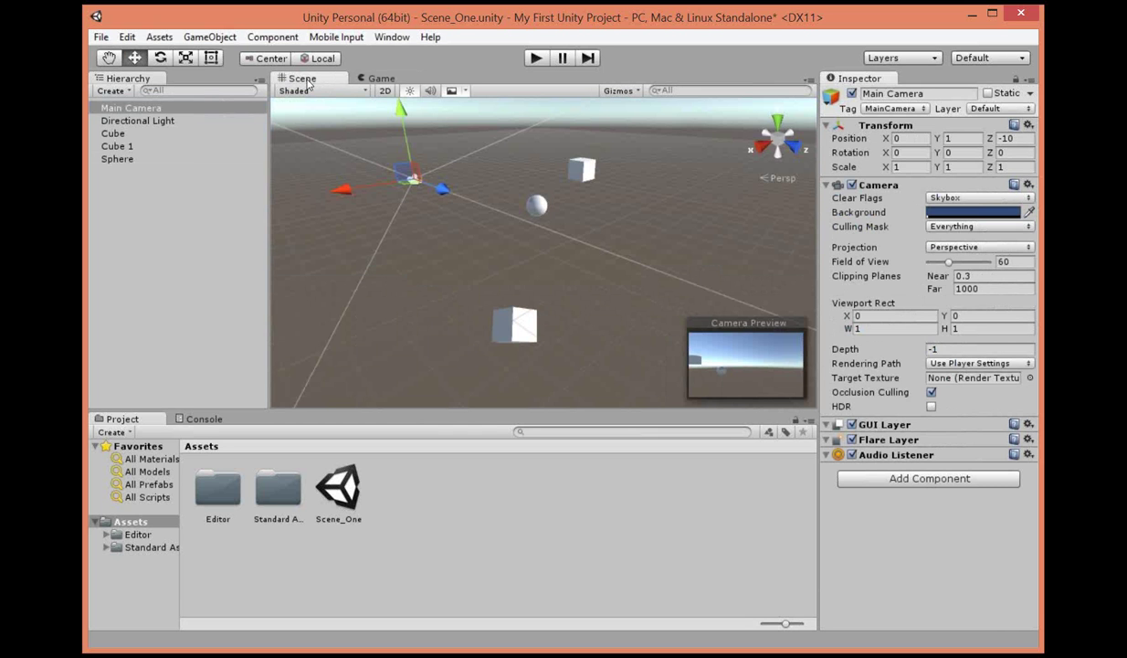
pyautogui.click(375, 79)
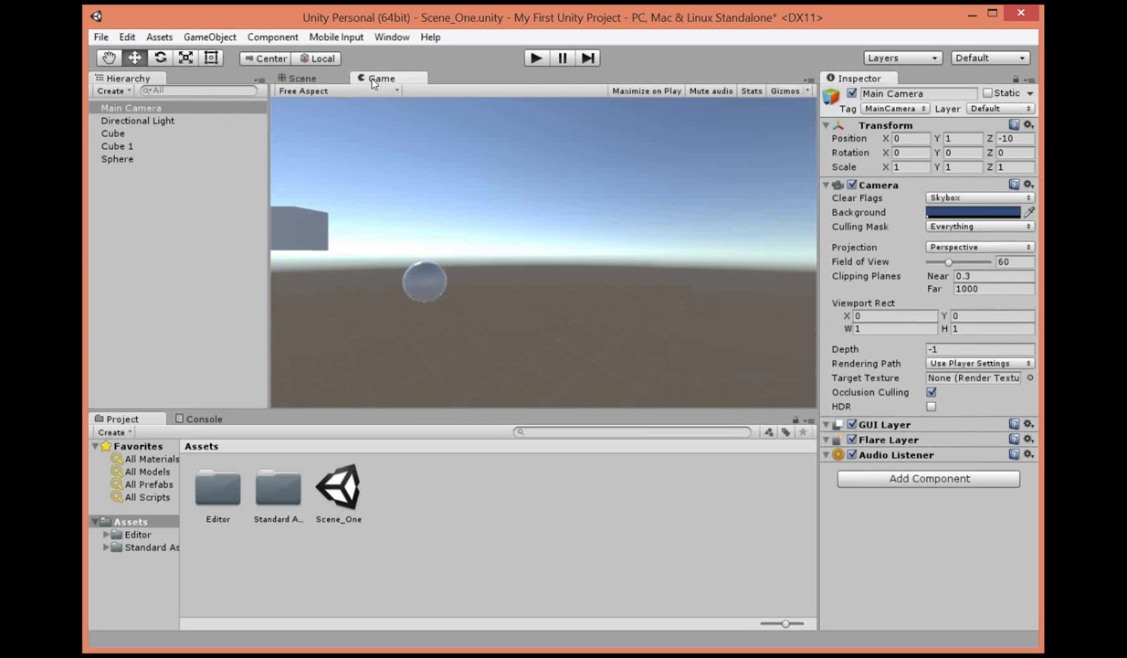
# Dock the Game view beside the Scene view so both show at once, and widen the Game view.
pyautogui.click(305, 79)
pyautogui.click(373, 80)
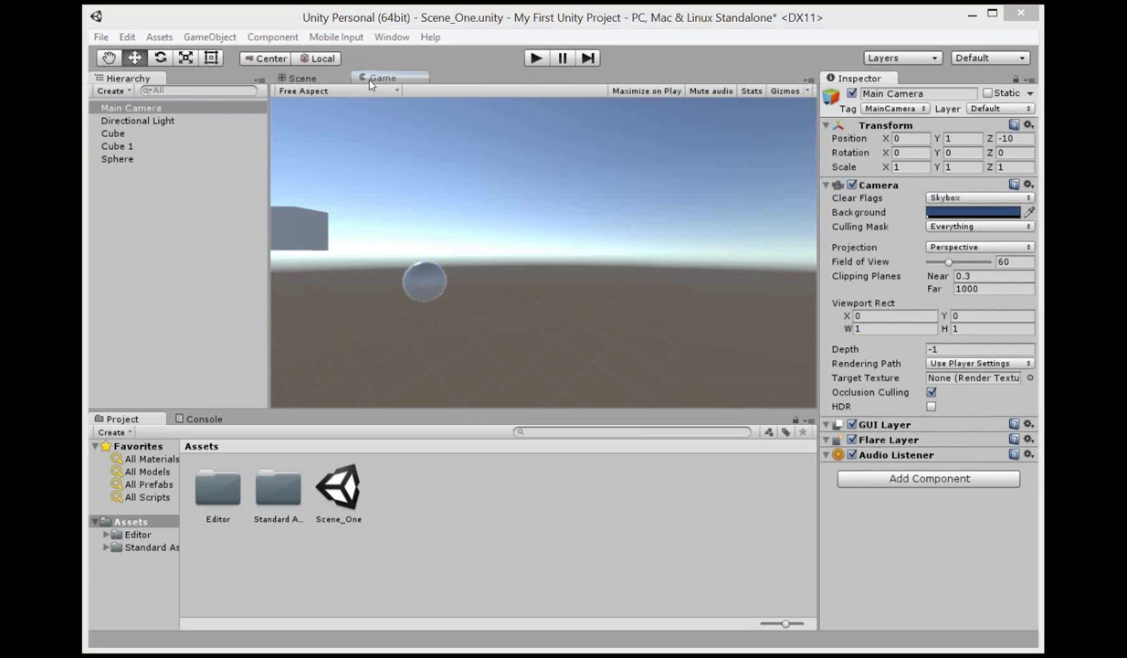
pyautogui.moveTo(353, 86); pyautogui.dragTo(728, 179)
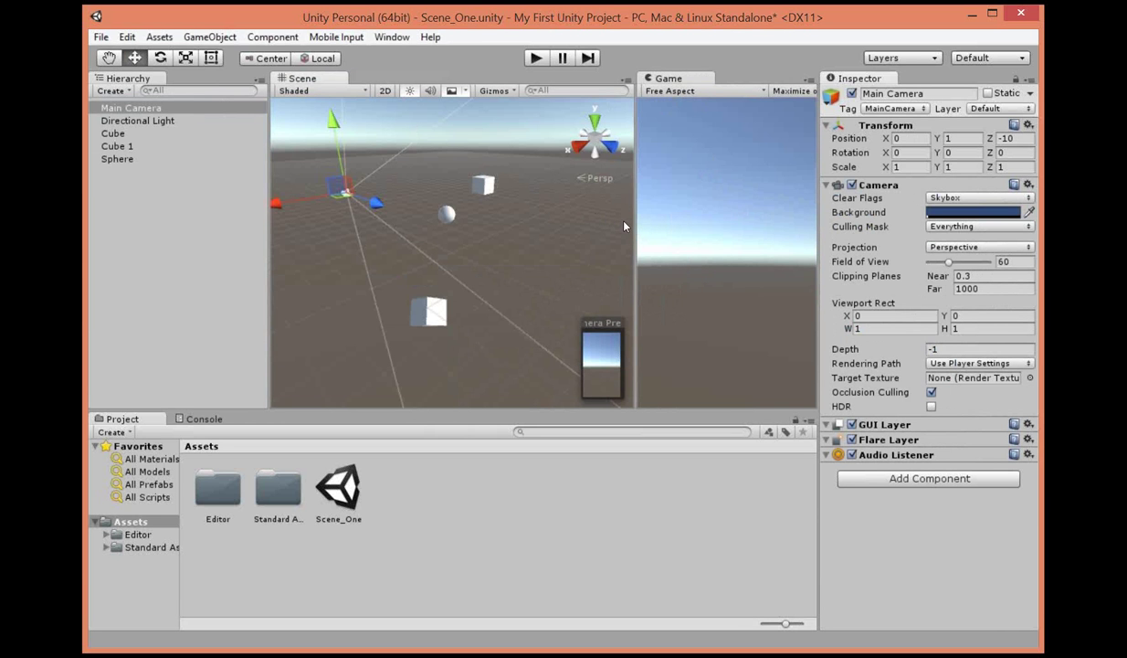
pyautogui.moveTo(631, 221); pyautogui.dragTo(574, 229)
# Move the Main Camera freehand to about X -4.87, Y 1.03, Z -10 and deselect it.
pyautogui.moveTo(327, 194); pyautogui.dragTo(379, 192)
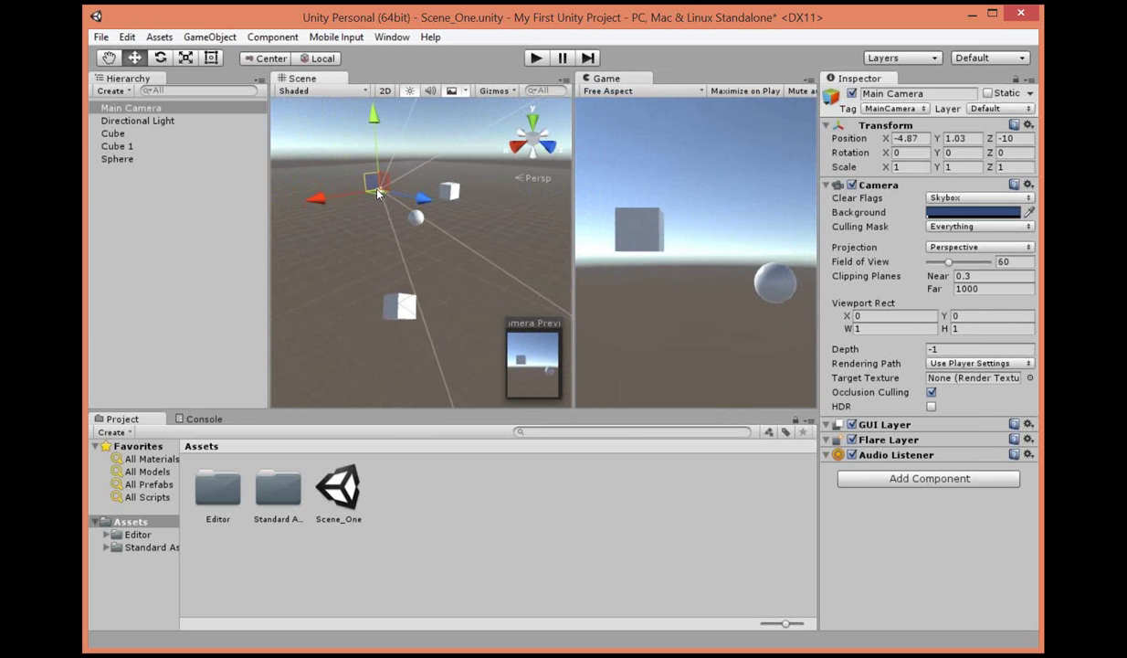
pyautogui.click(376, 260)
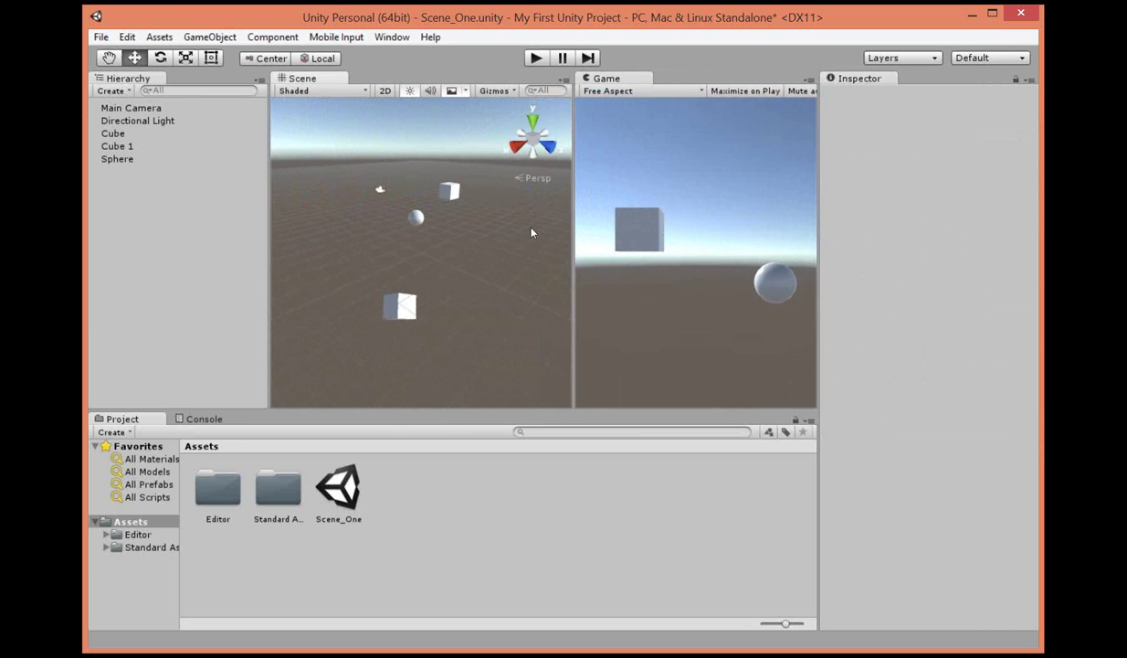
# Float the Game view as a separate window and dock it back beside the Scene view.
pyautogui.moveTo(603, 79); pyautogui.dragTo(445, 115)
pyautogui.moveTo(399, 26); pyautogui.dragTo(598, 123)
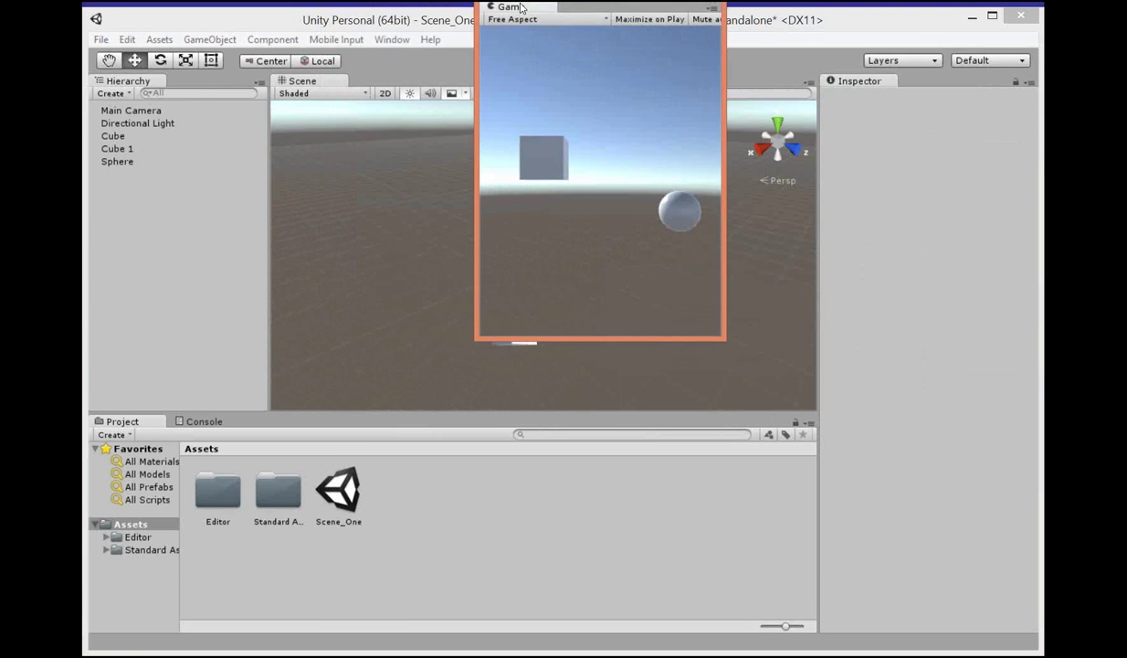
pyautogui.moveTo(518, 9); pyautogui.dragTo(721, 189)
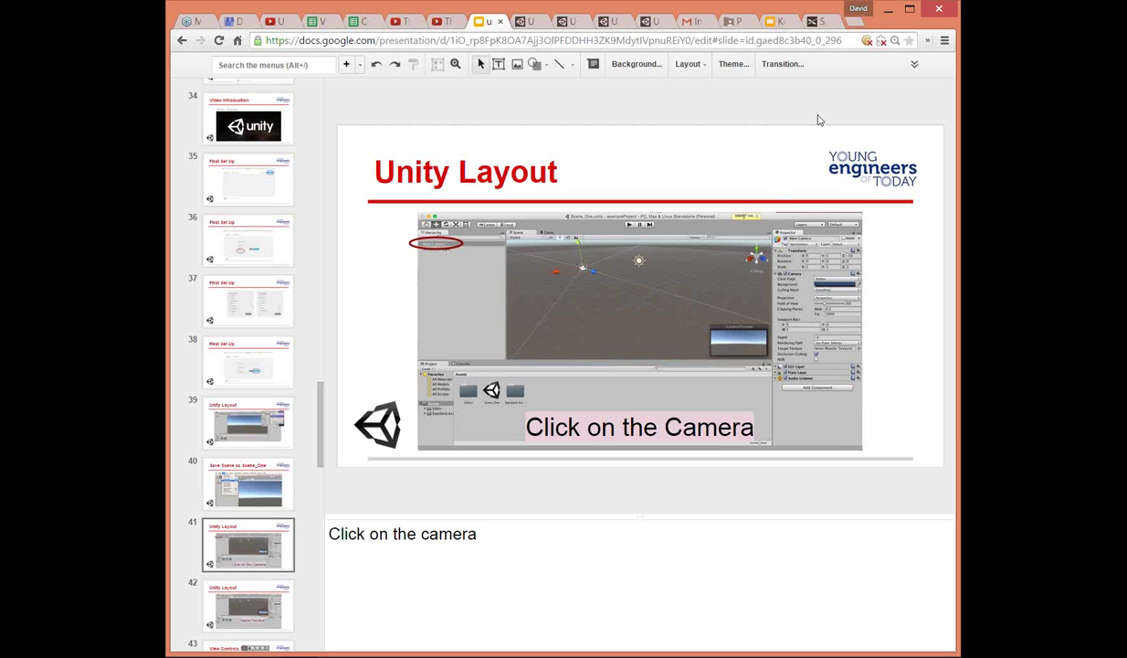
# Switch to the Google Slides lesson and go through the Unity Layout and View Controls slides to Game Object.
pyautogui.press('Down')
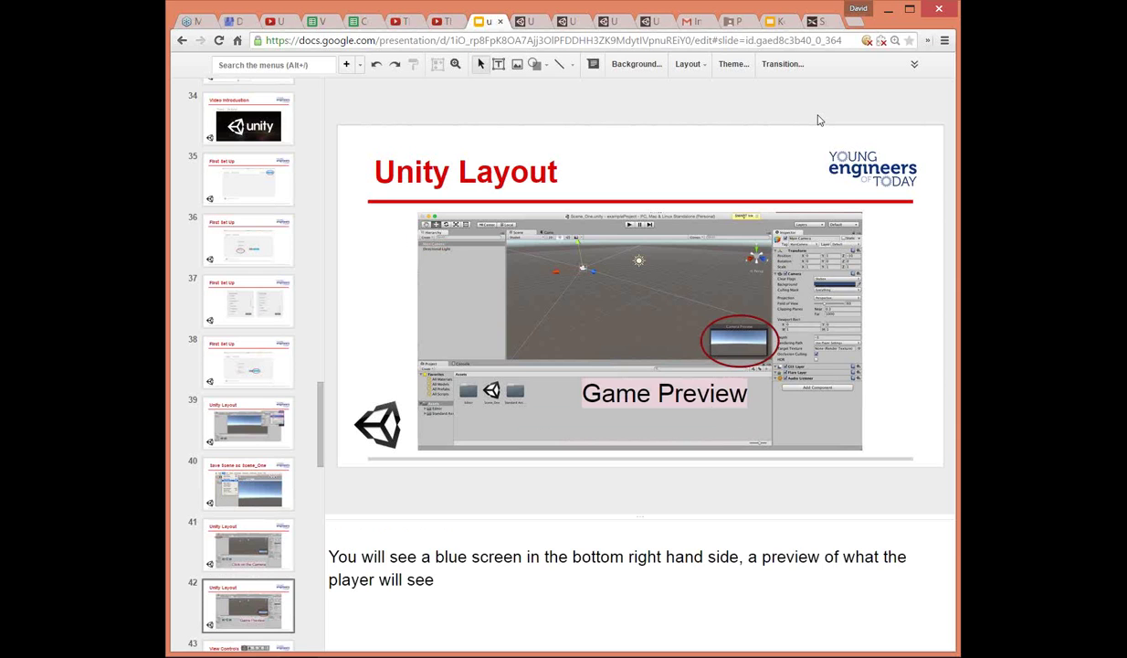
pyautogui.press('Down')
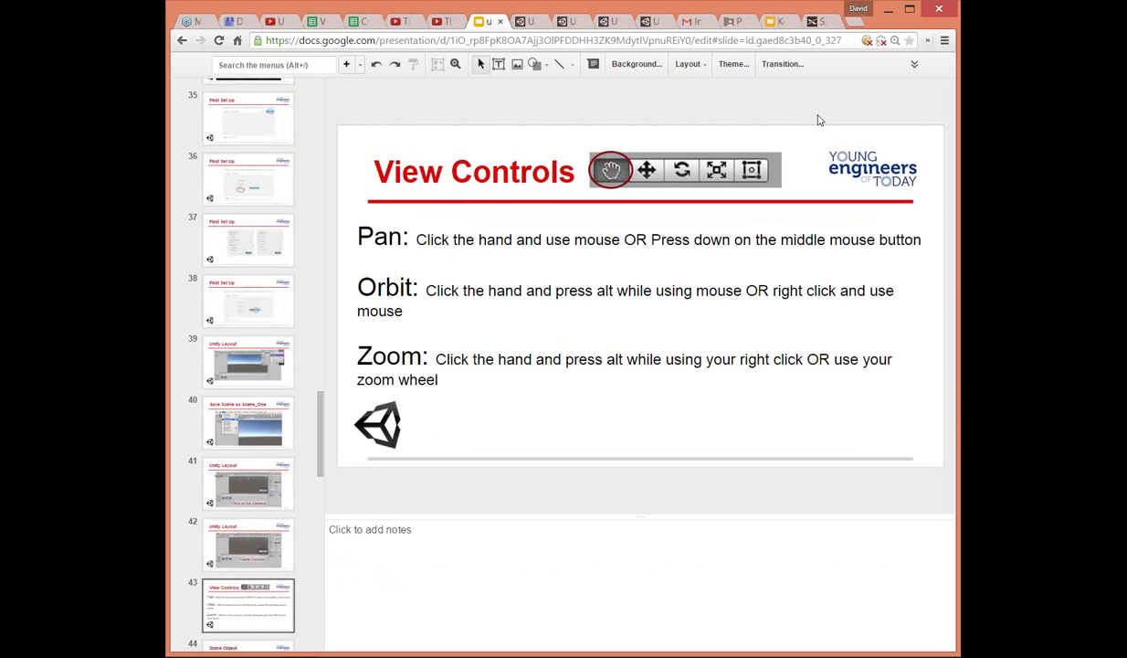
pyautogui.press('Down')
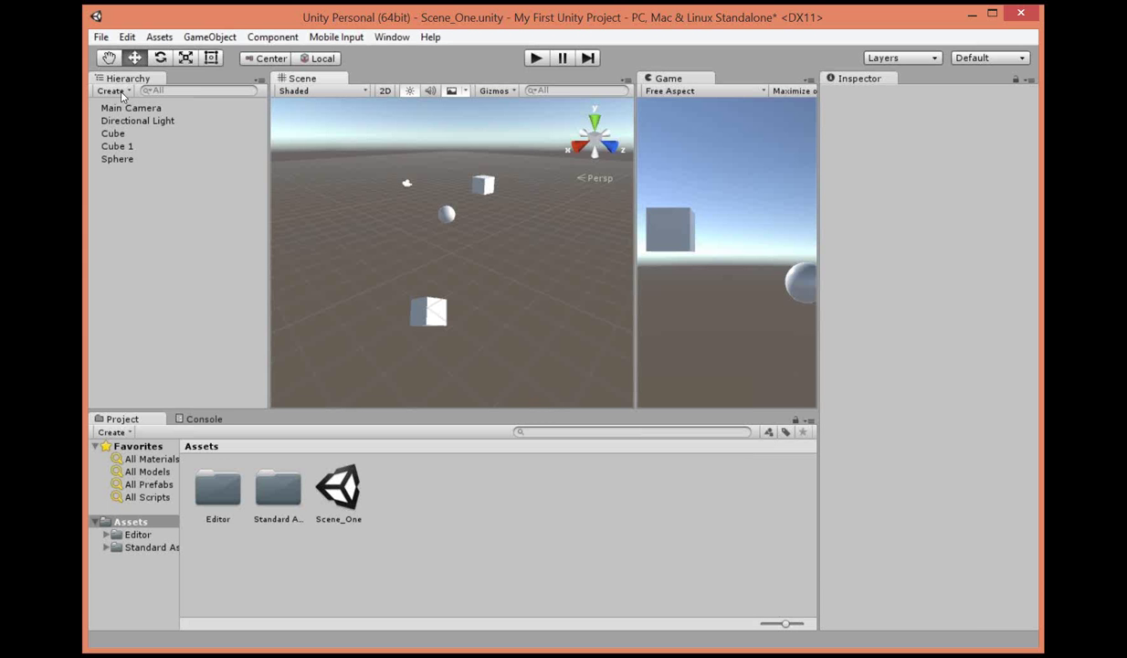
# Switch to Unity and compare the object types that can be created from the Hierarchy and from GameObject, without adding any.
pyautogui.click(114, 90)
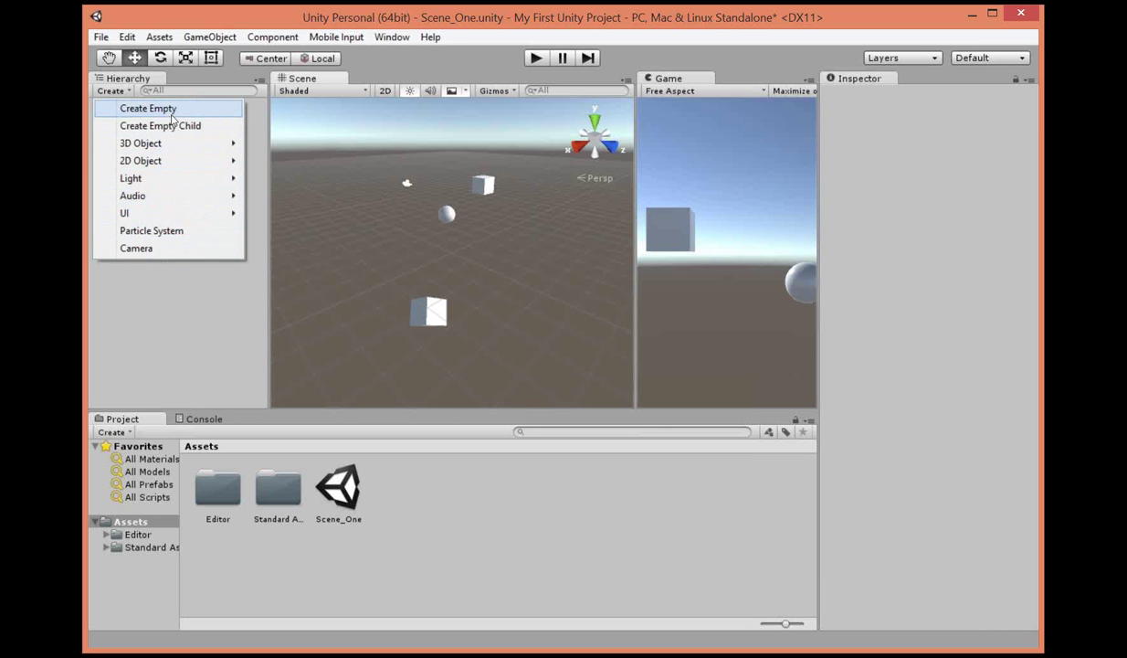
pyautogui.moveTo(192, 145)
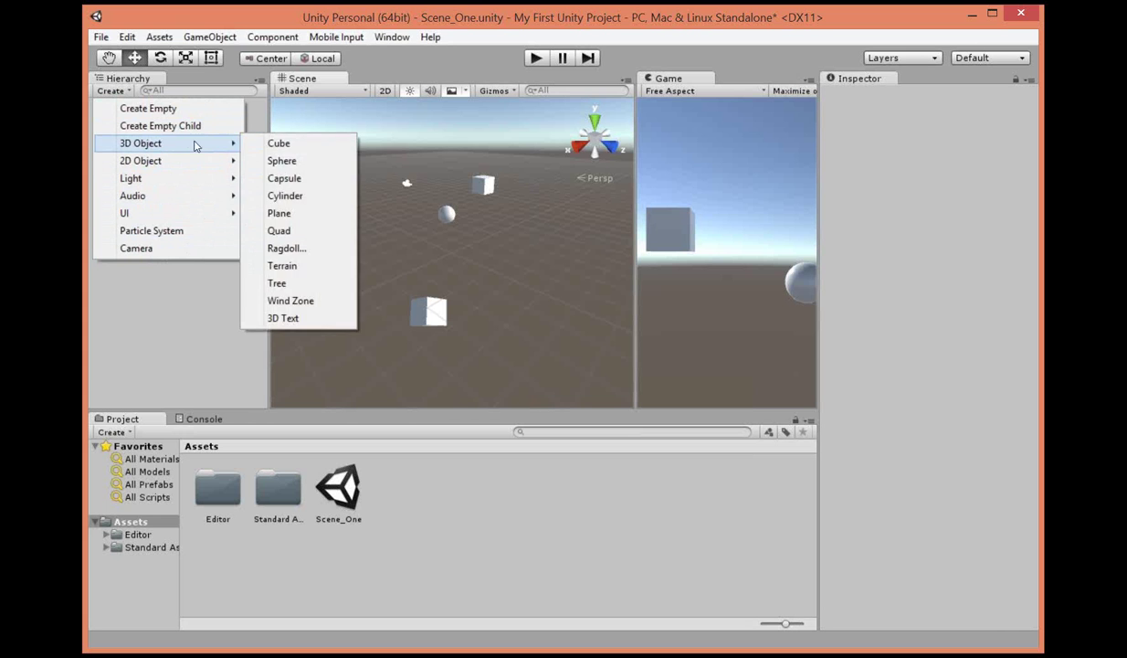
pyautogui.click(217, 38)
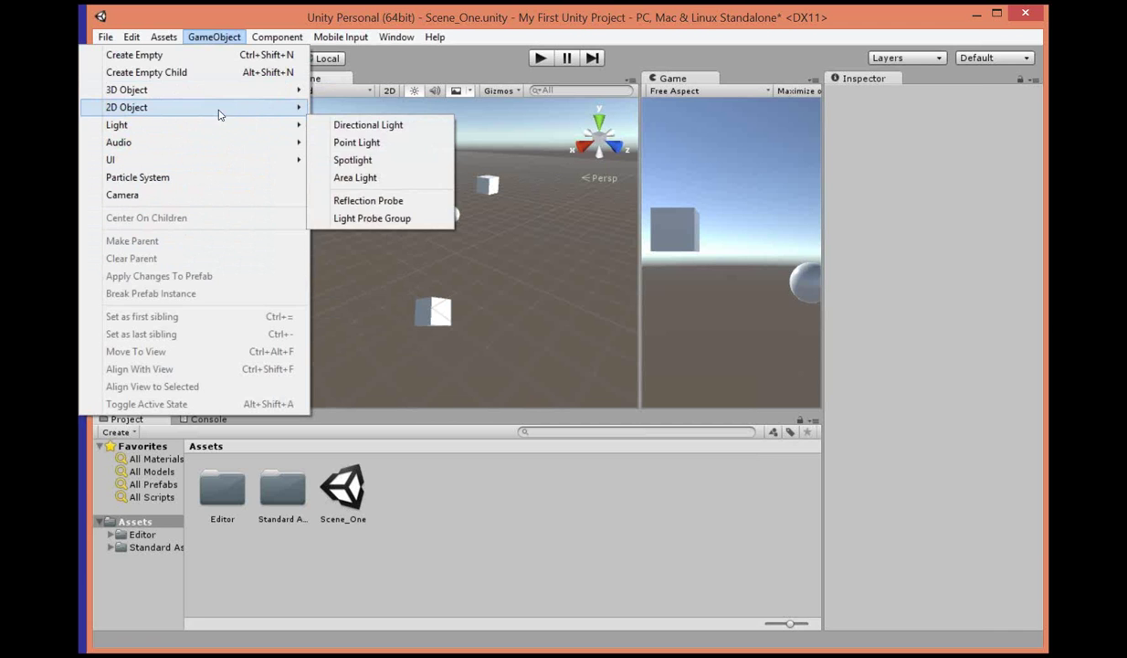
pyautogui.moveTo(225, 98)
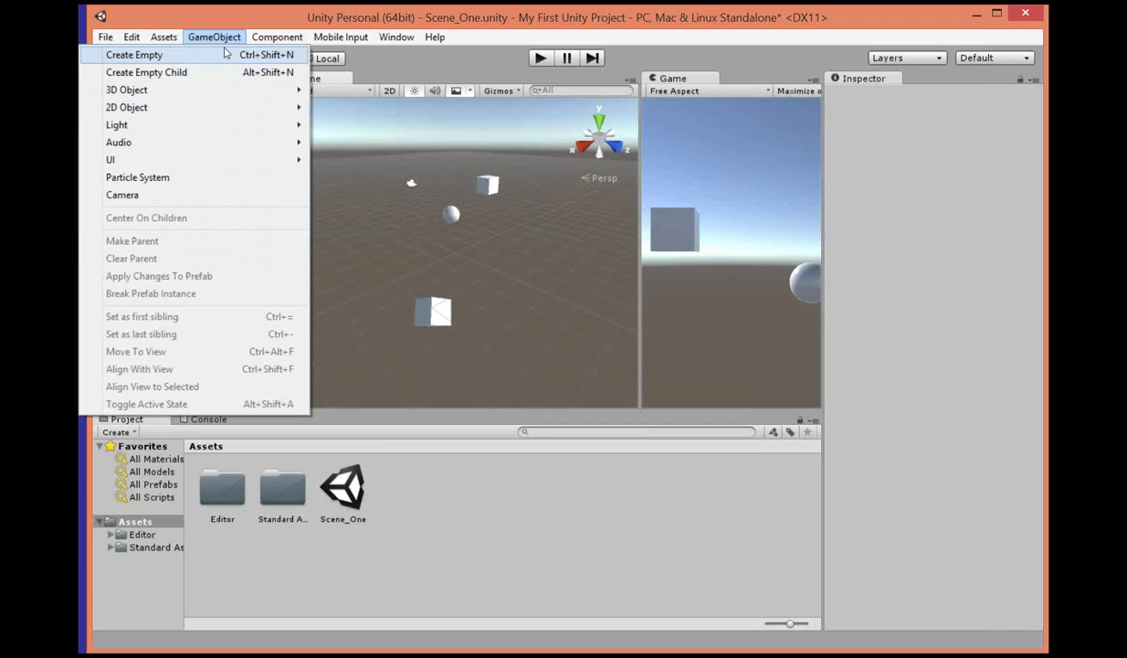
pyautogui.click(117, 90)
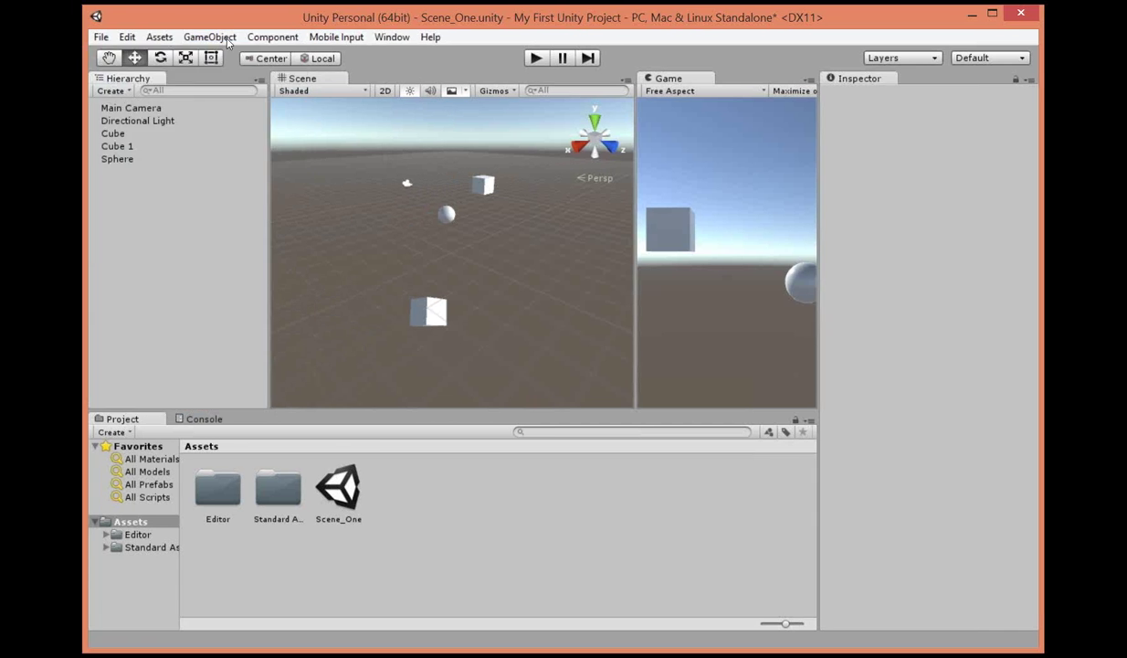
pyautogui.moveTo(156, 146)
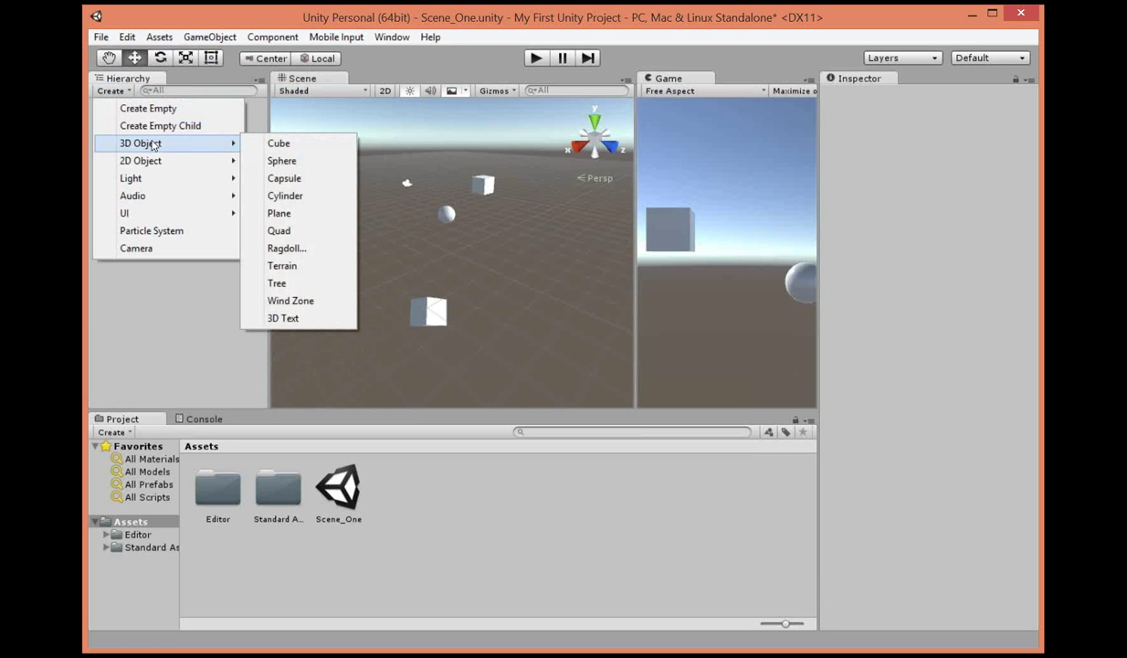
pyautogui.moveTo(161, 213)
pyautogui.click(178, 287)
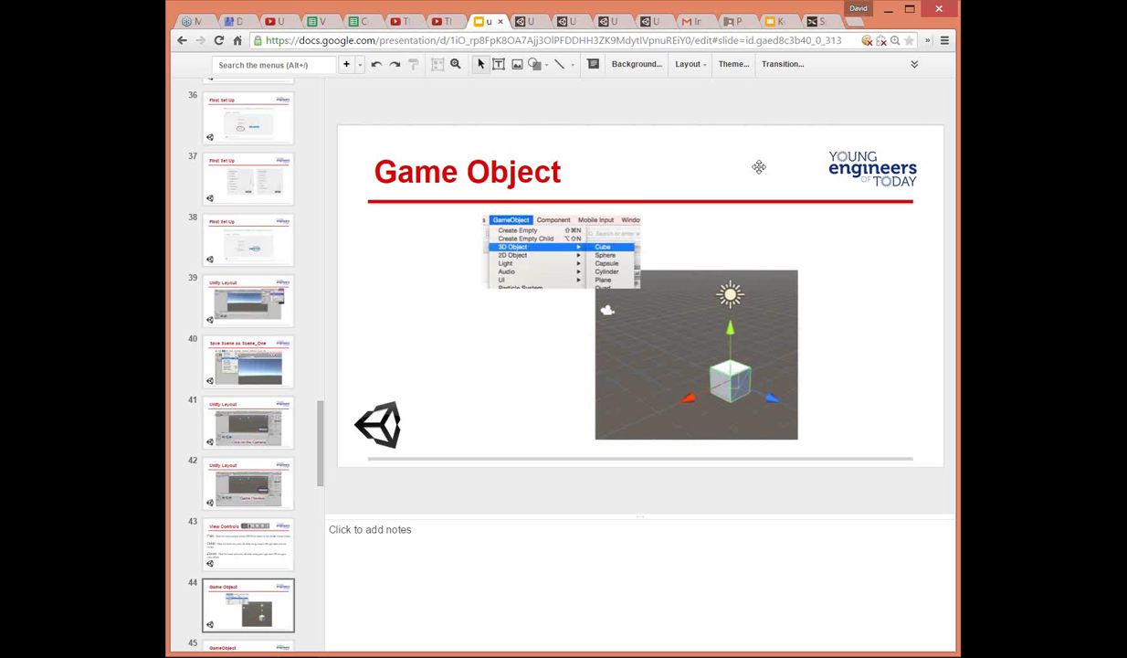
# Switch to the Google Slides lesson and read the slides on what a GameObject is and its components.
pyautogui.click(730, 165)
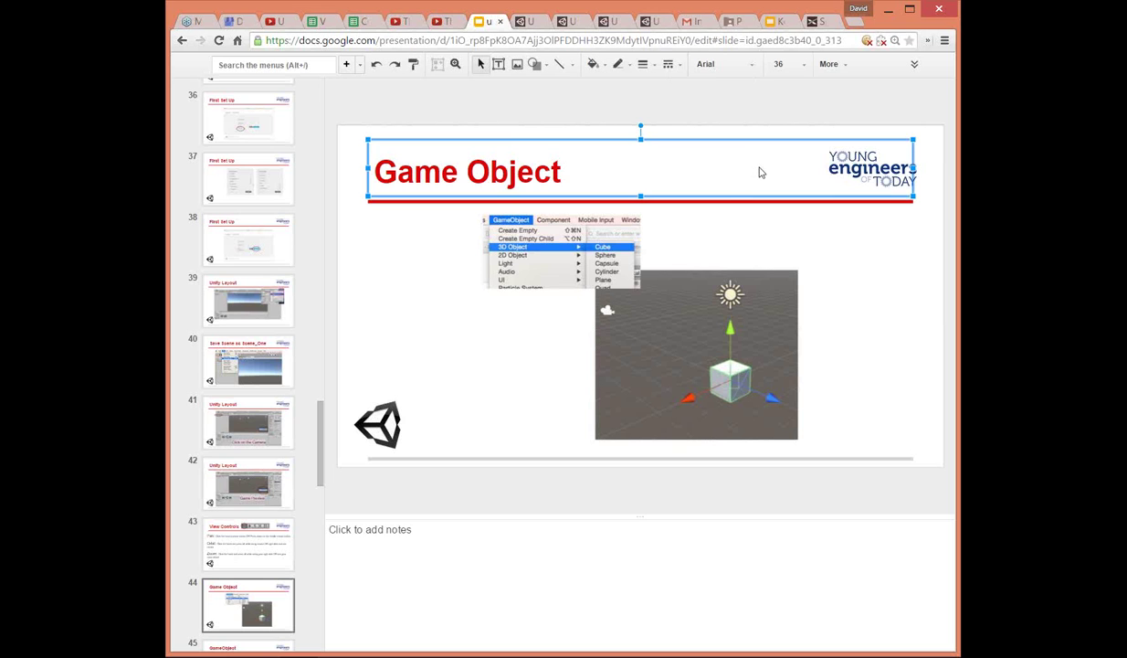
pyautogui.click(361, 253)
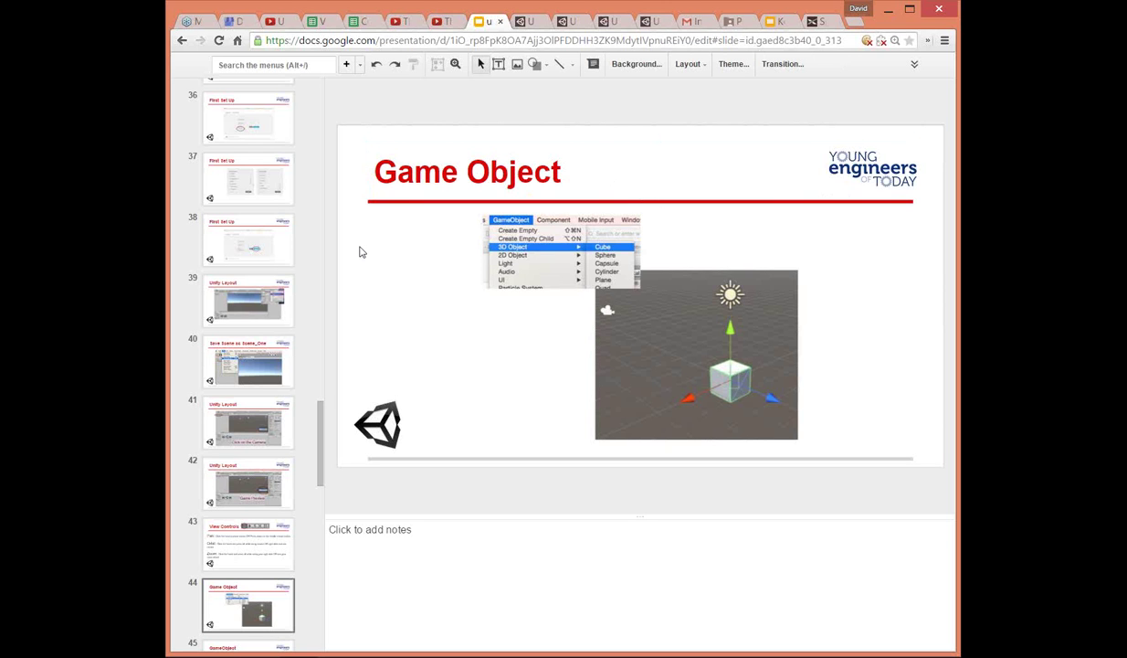
pyautogui.press('Down')
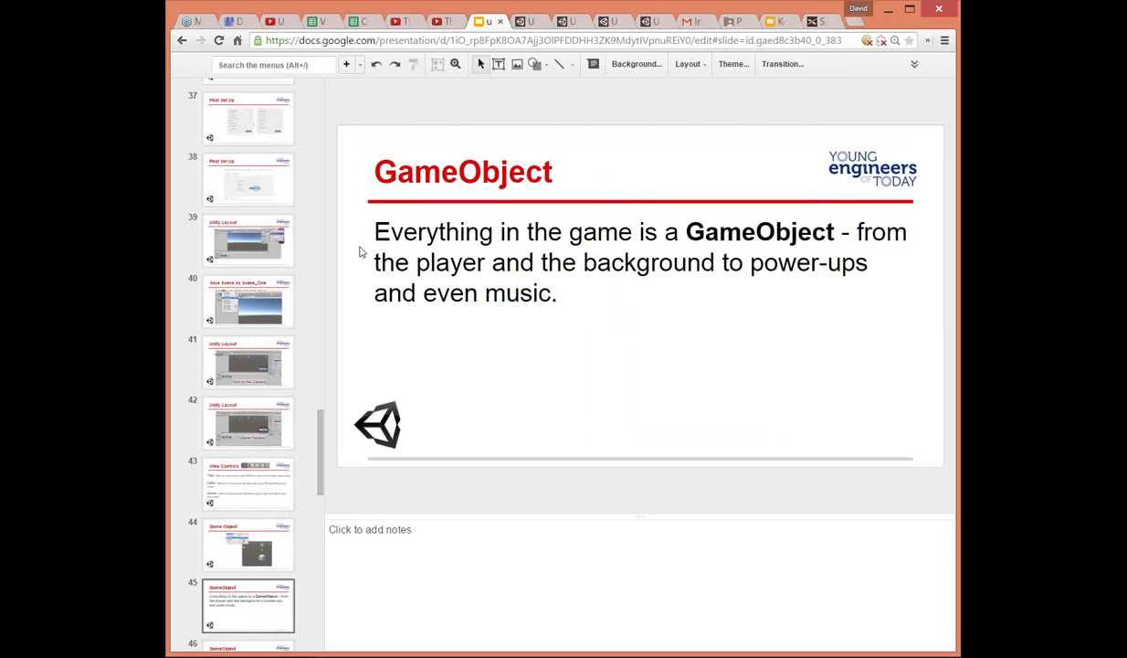
pyautogui.press('Down')
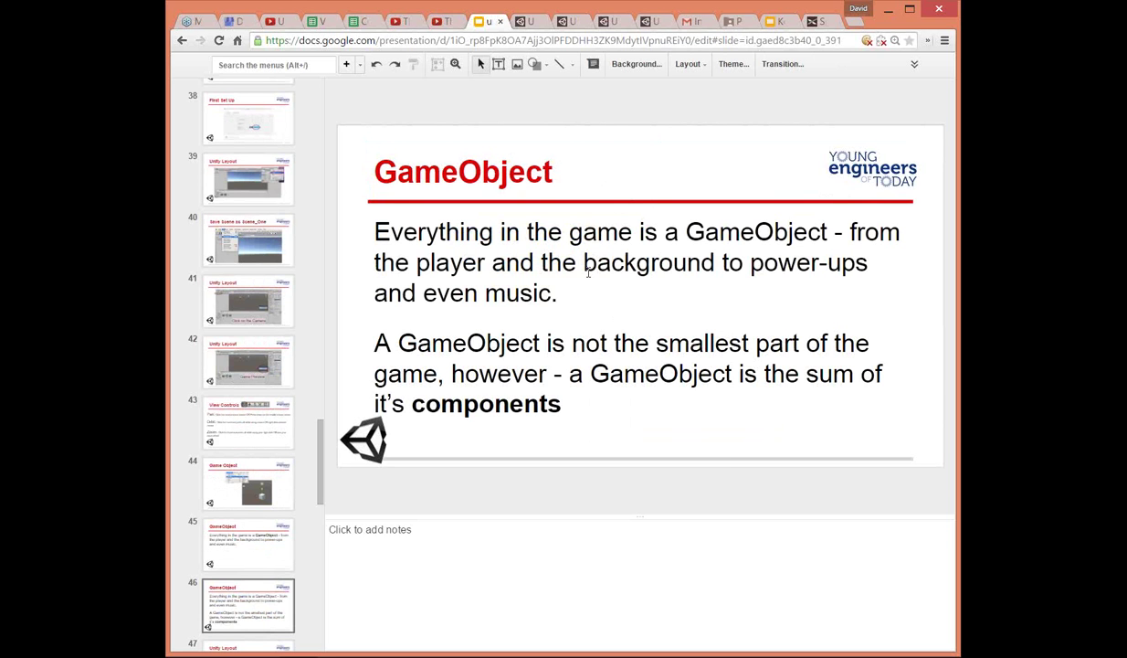
# Go through the lesson slides on the Inspector window, Game View, Transformations and Move.
pyautogui.press('Down')
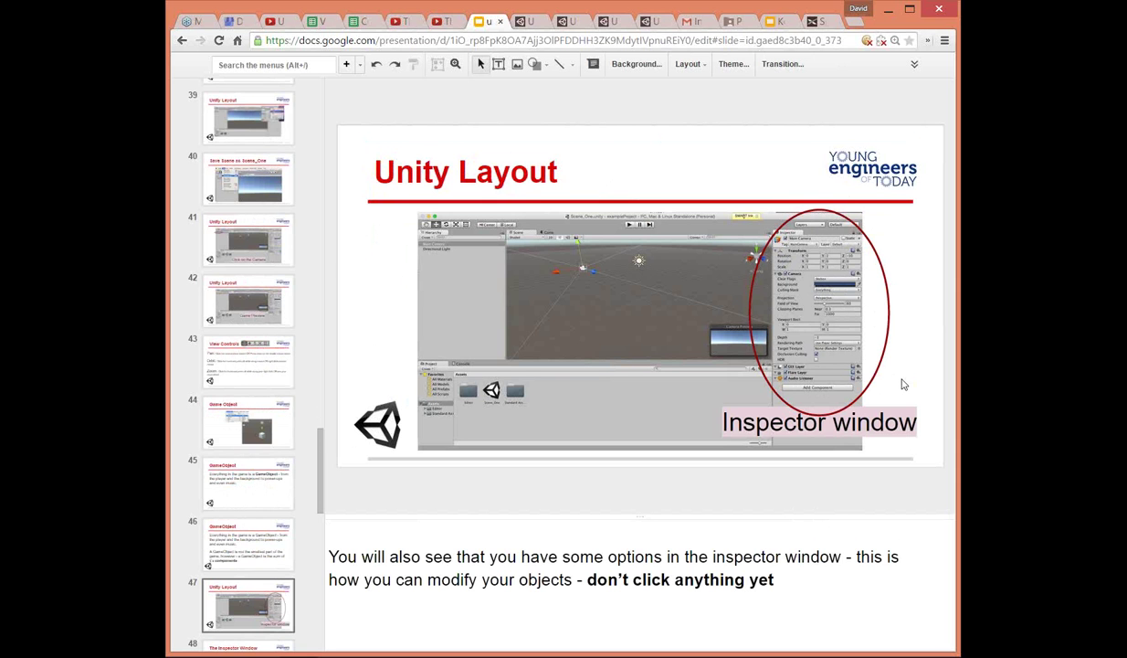
pyautogui.press('Down')
pyautogui.press('Up')
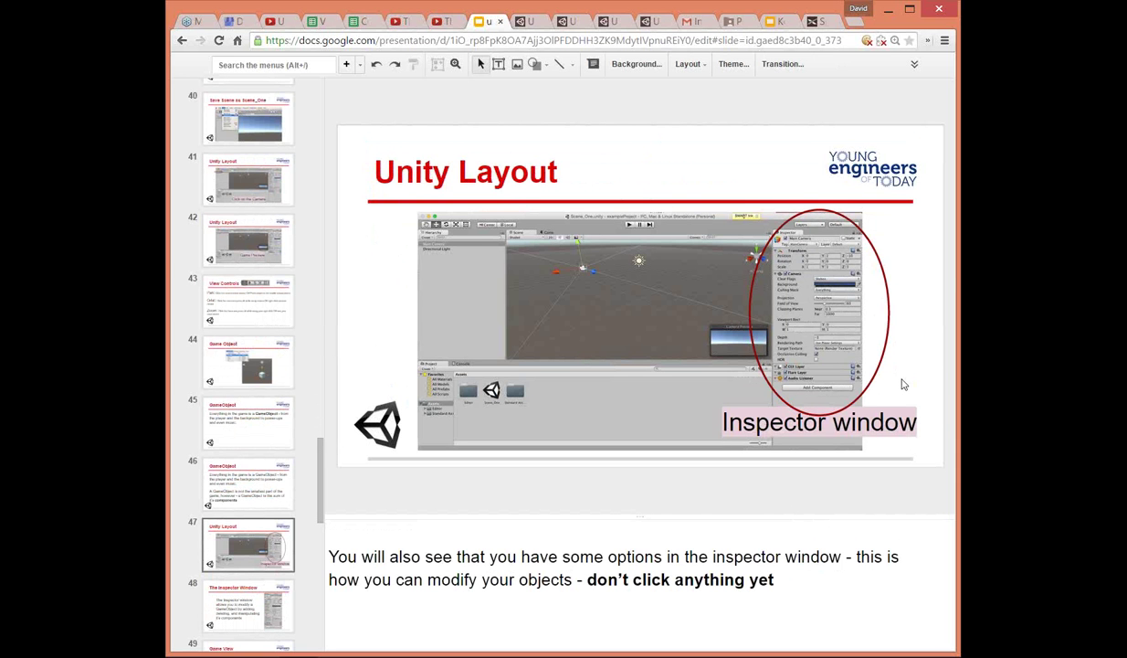
pyautogui.press('Down')
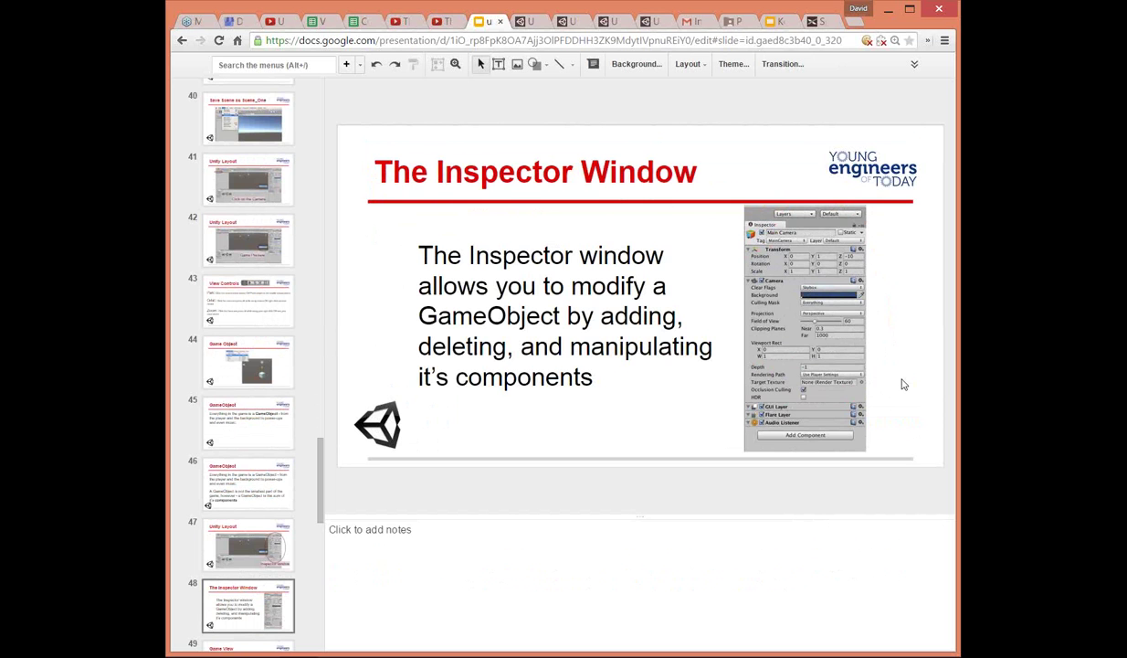
pyautogui.press('Down')
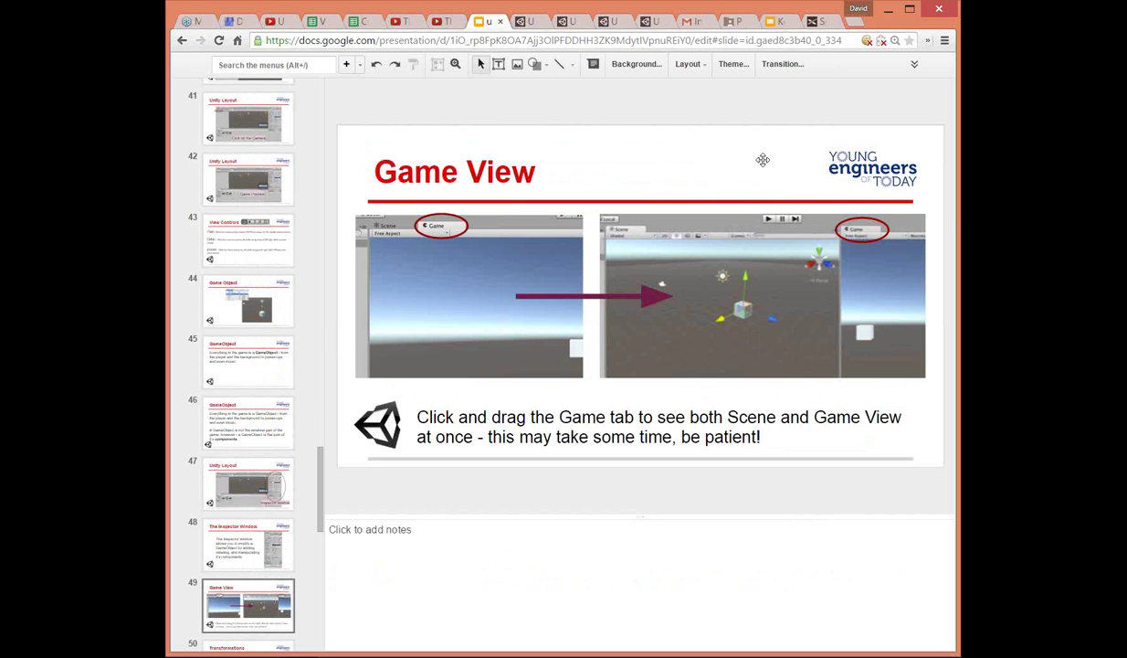
pyautogui.press('Down')
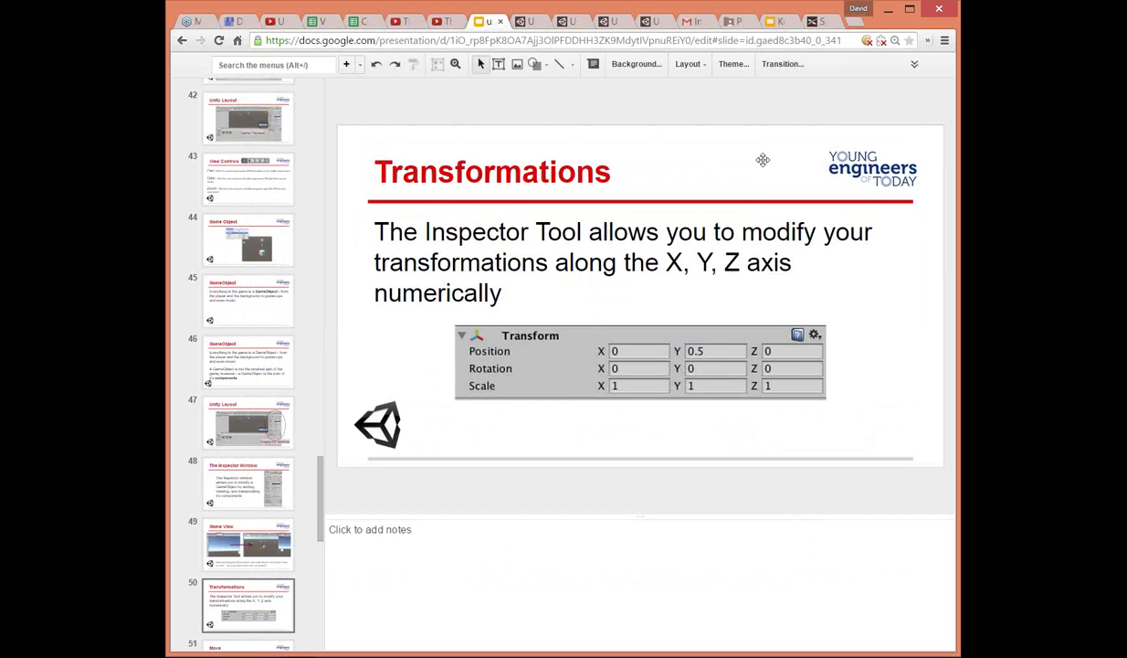
pyautogui.press('Down')
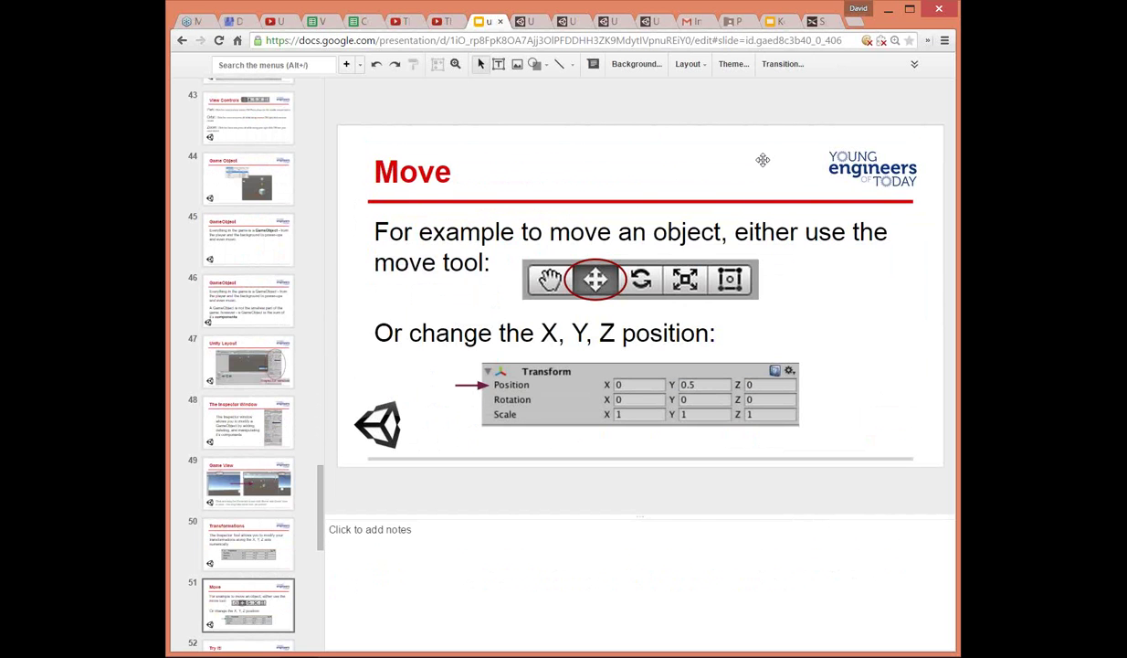
pyautogui.press('Down')
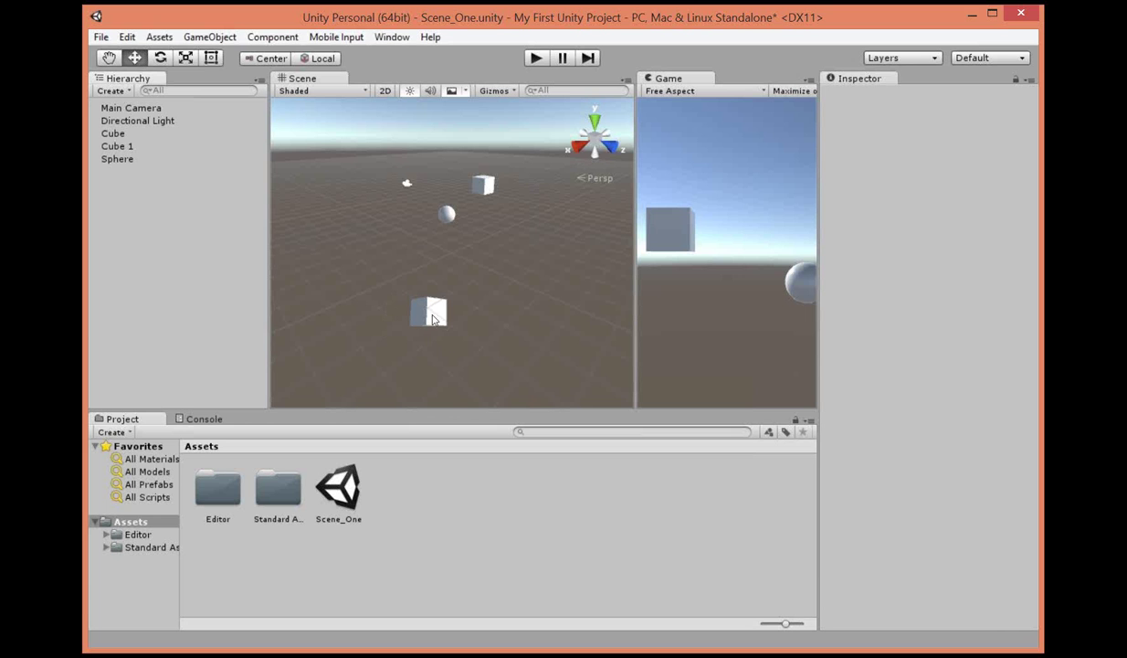
# Switch to Unity, select the rotated Cube nearest the viewer and examine its Static options and the Inspector's display options.
pyautogui.click(425, 311)
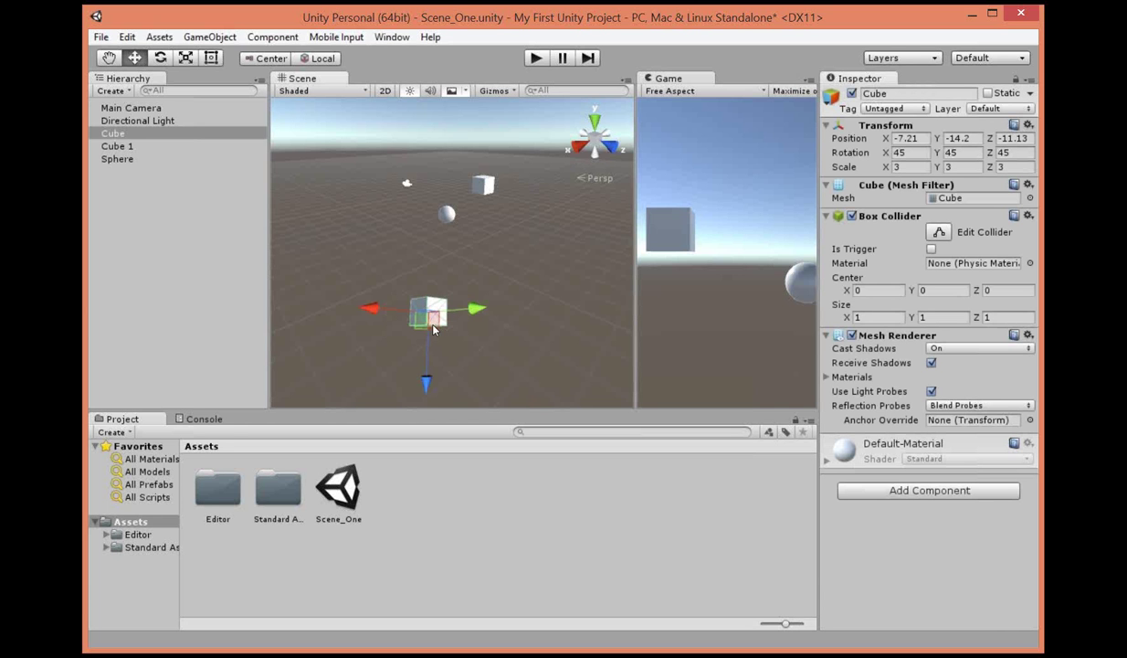
pyautogui.click(1032, 95)
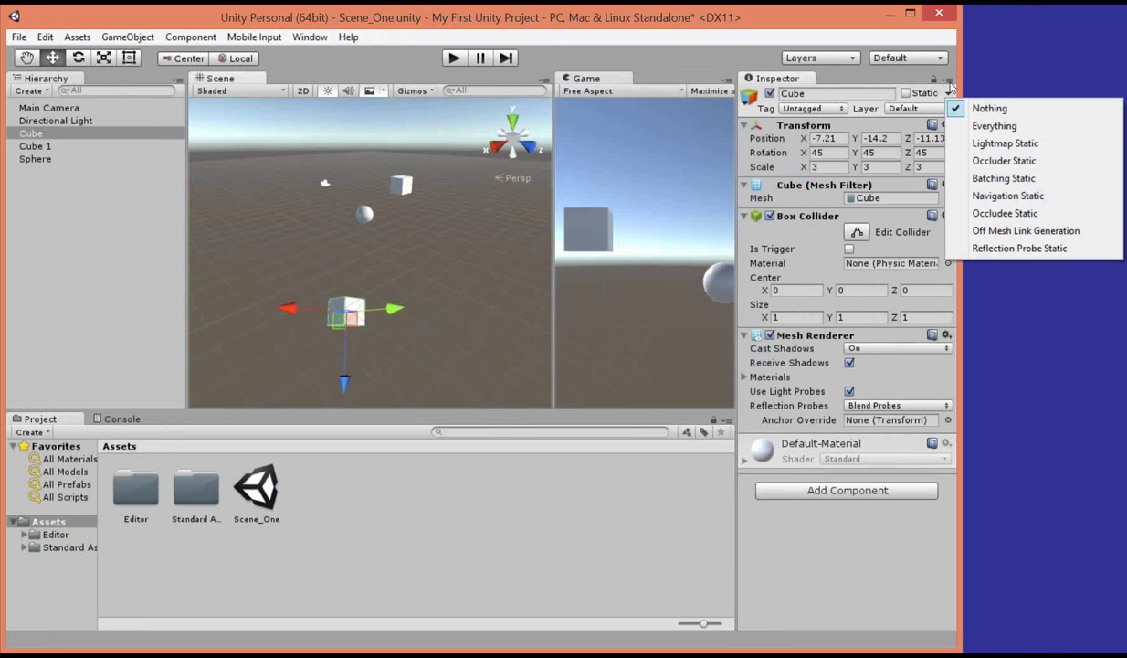
pyautogui.click(949, 83)
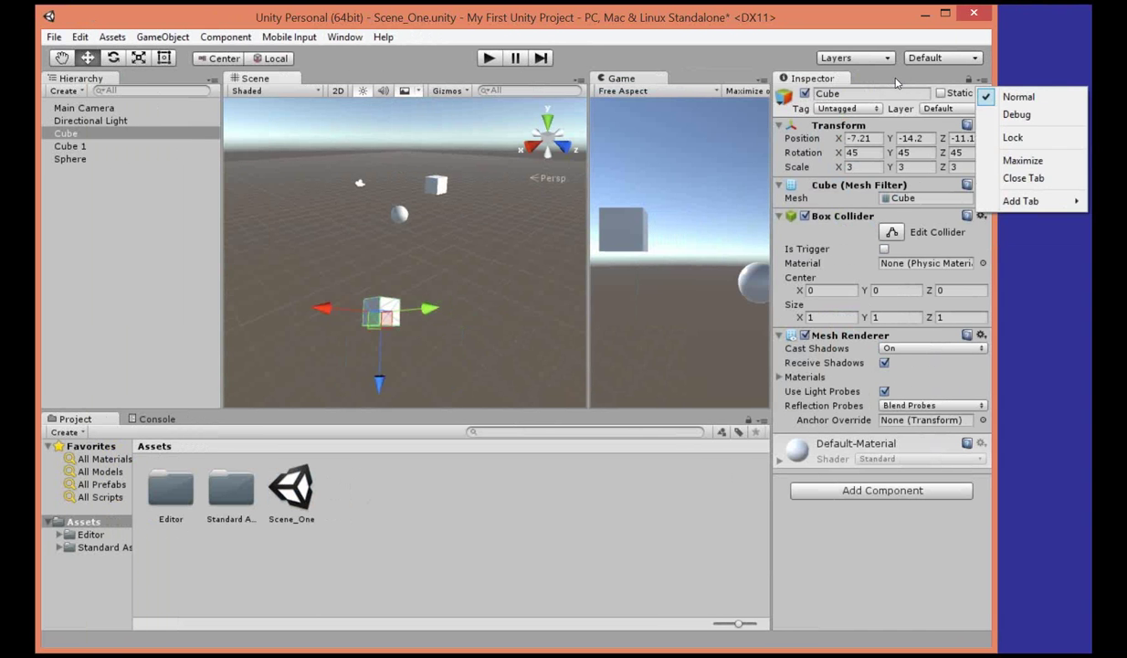
pyautogui.click(896, 82)
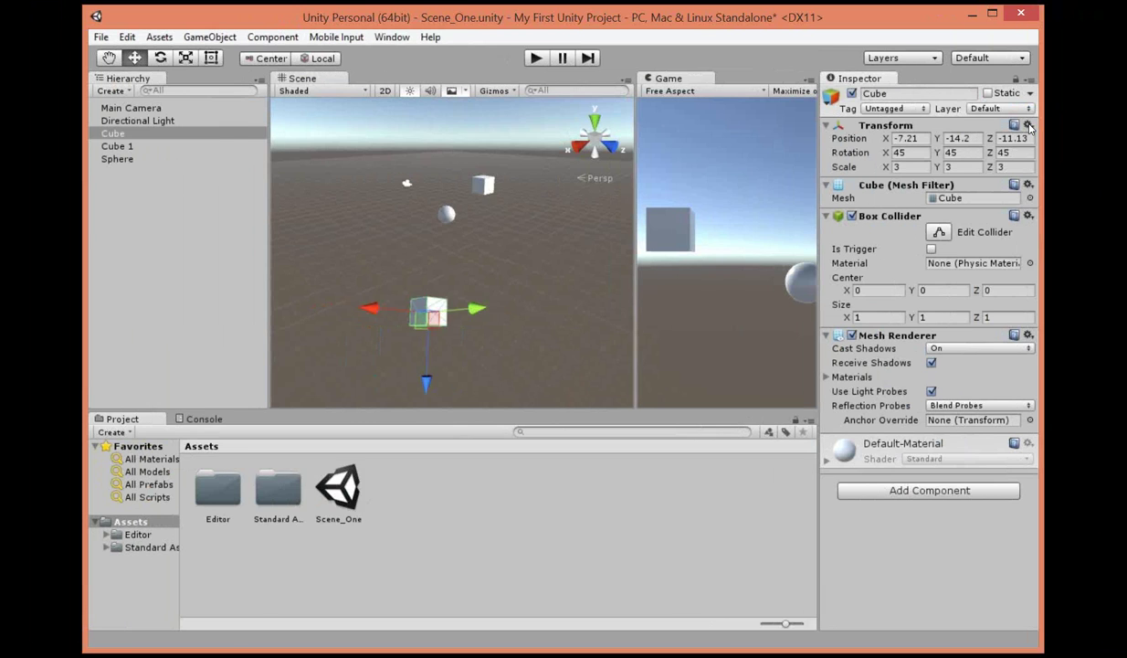
# Reset only the Cube's scale to 1 on all axes, and select the Main Camera.
pyautogui.click(1028, 125)
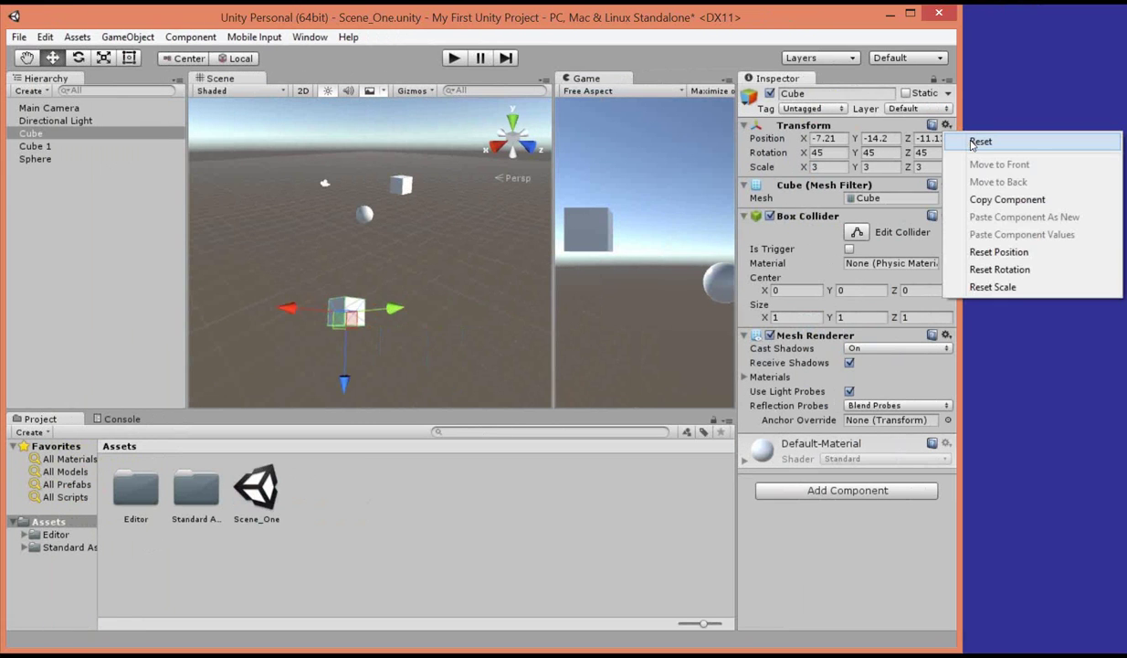
pyautogui.click(990, 288)
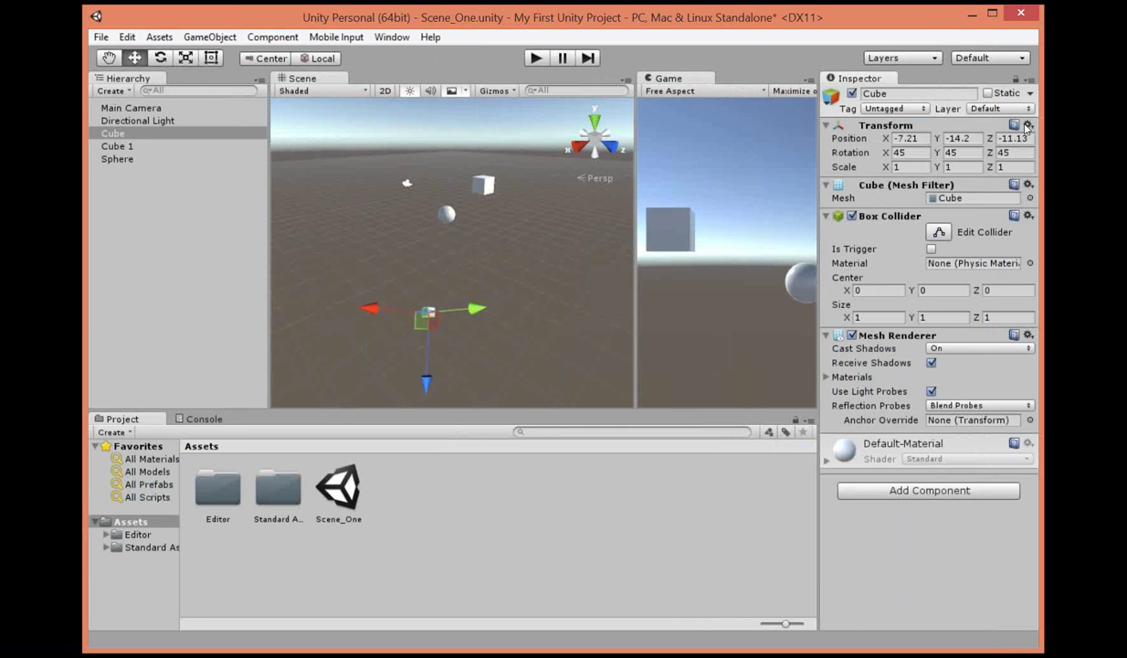
pyautogui.click(1026, 125)
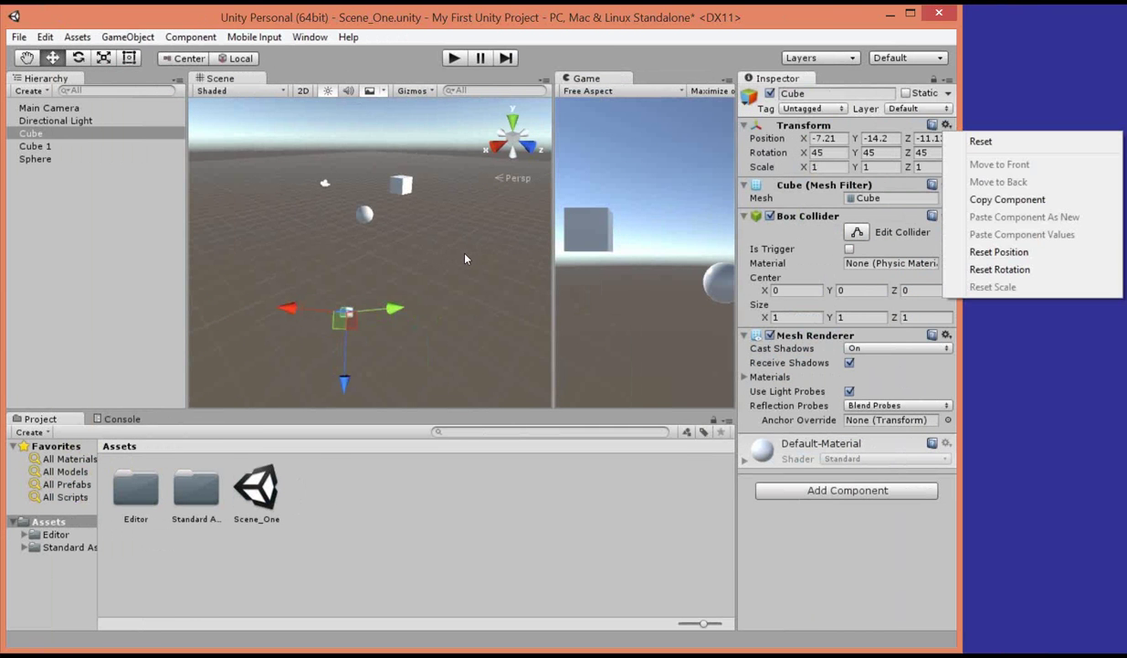
pyautogui.click(464, 258)
pyautogui.click(464, 259)
pyautogui.click(464, 259)
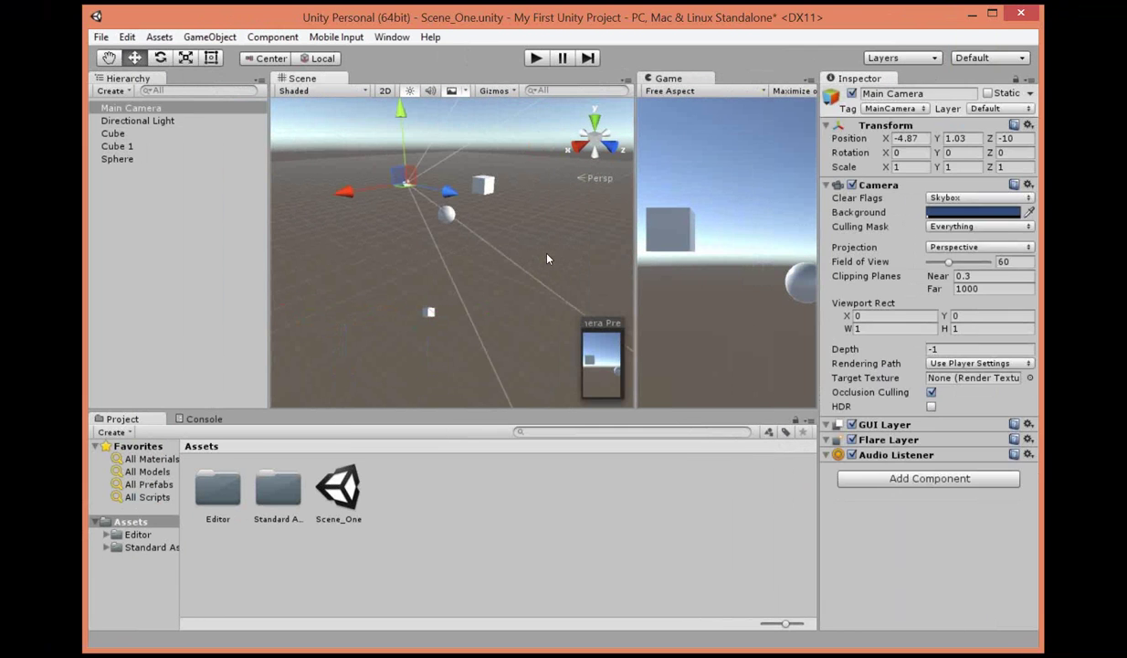
# Select the lower Cube in the Scene view, set its scale to 3 on the X, Y and Z axes, and deselect it.
pyautogui.click(547, 259)
pyautogui.click(547, 259)
pyautogui.click(547, 259)
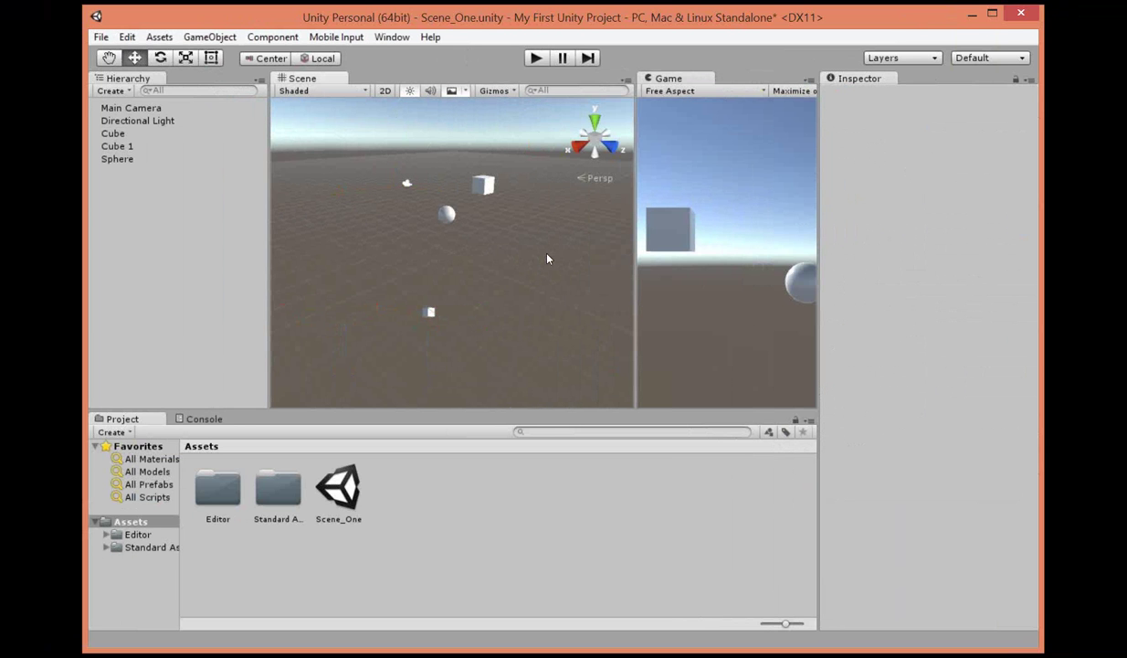
pyautogui.click(430, 313)
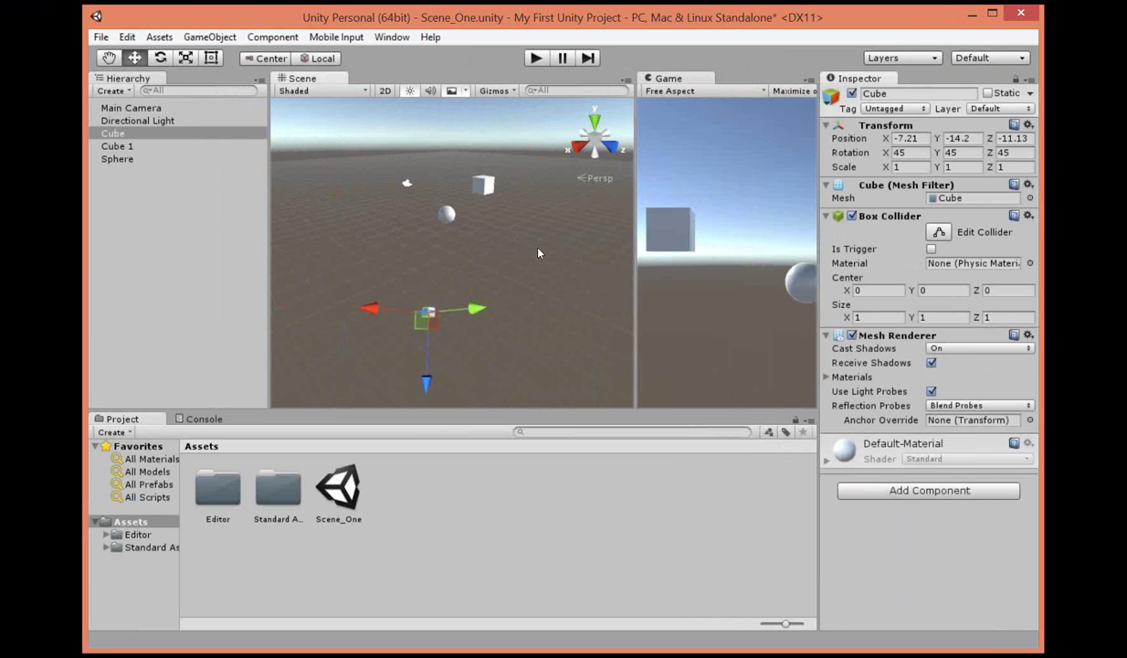
pyautogui.click(918, 167)
pyautogui.write('3')
pyautogui.press('Tab')
pyautogui.write('3')
pyautogui.press('Tab')
pyautogui.write('3')
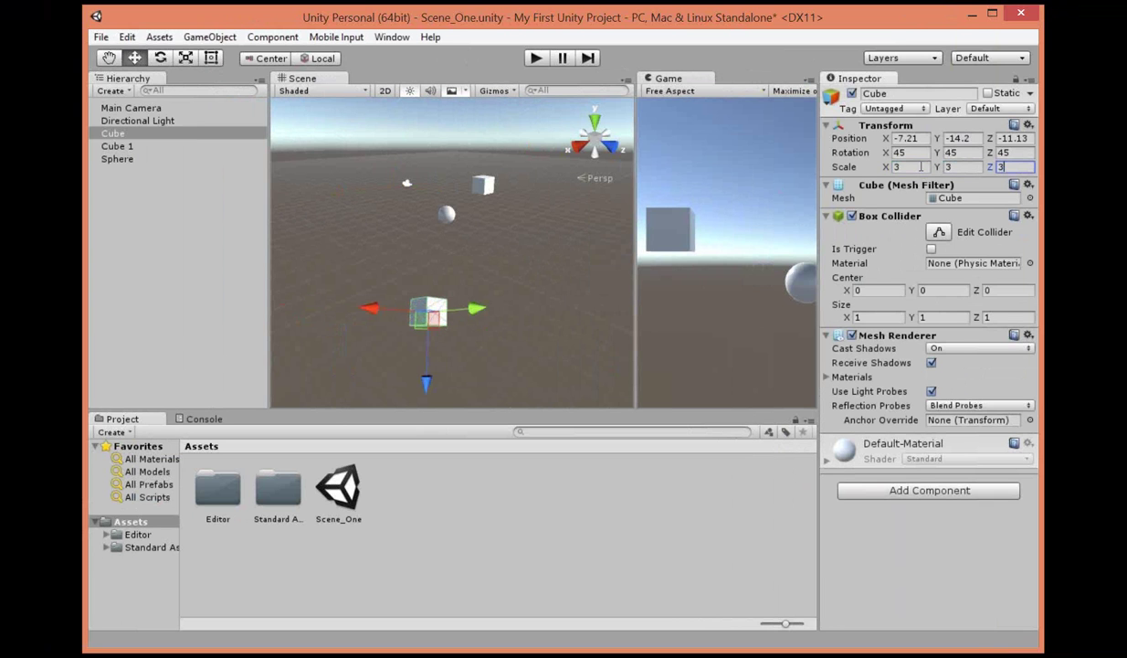
pyautogui.click(607, 196)
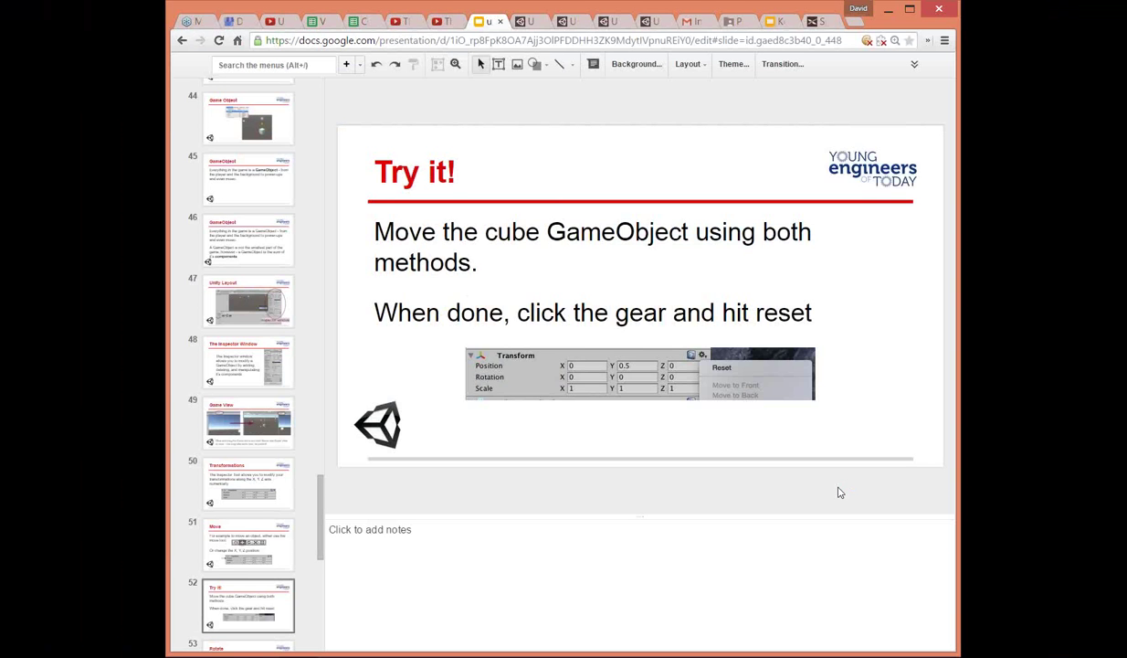
# Switch to the Google Slides lesson and go through the Rotate and Scale slides with their Try it exercises.
pyautogui.press('Down')
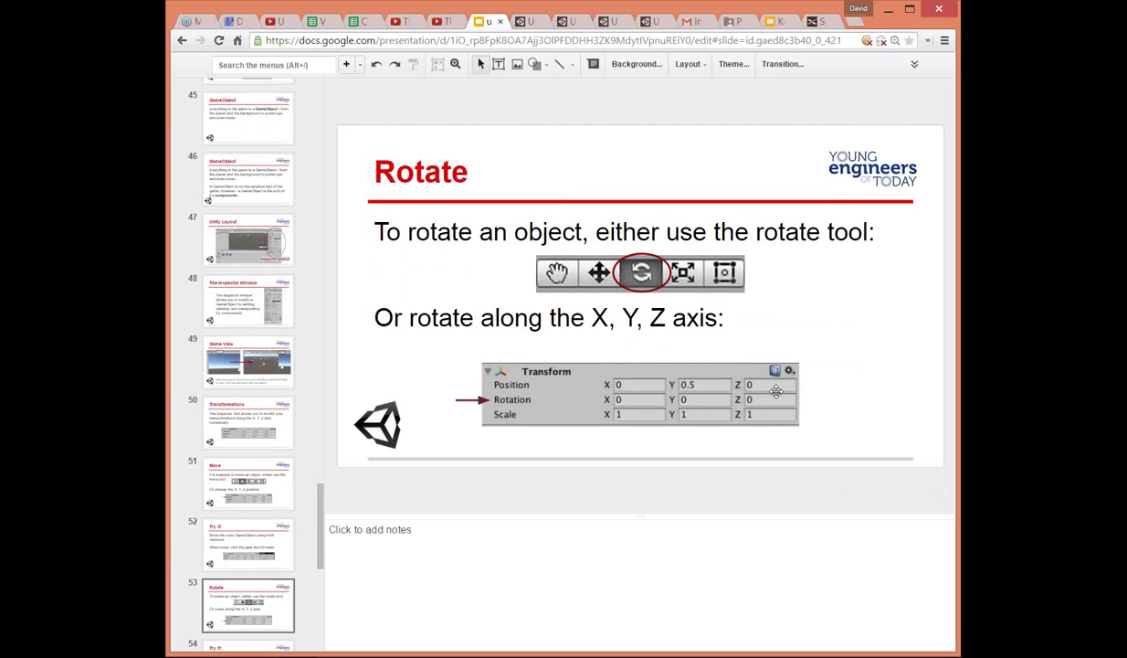
pyautogui.press('Down')
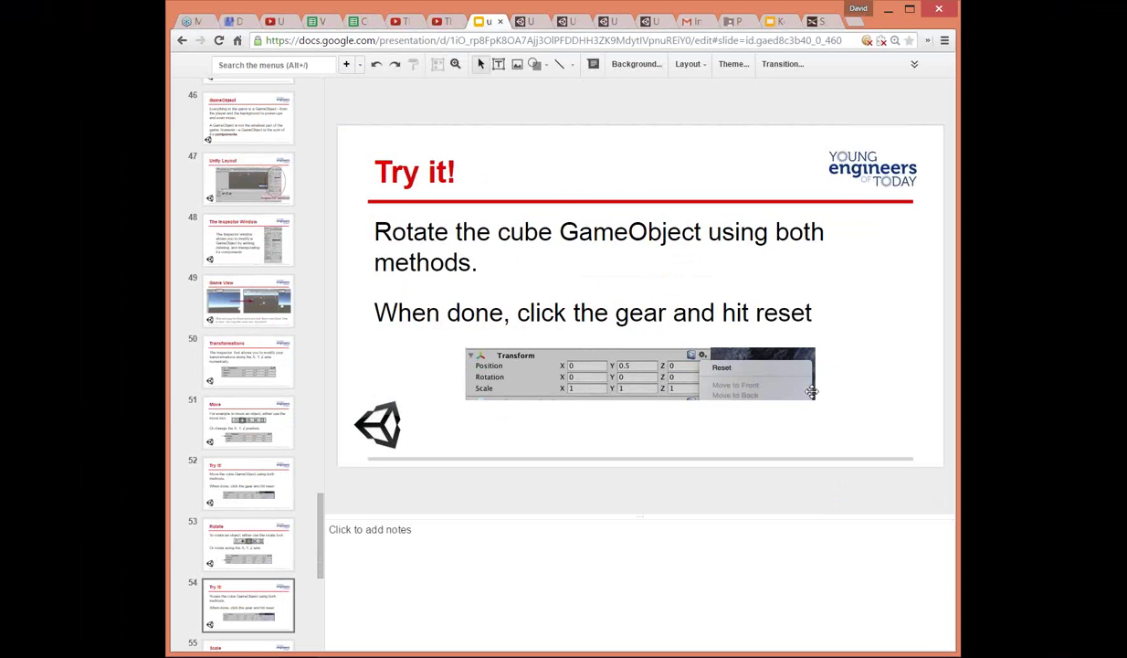
pyautogui.press('Down')
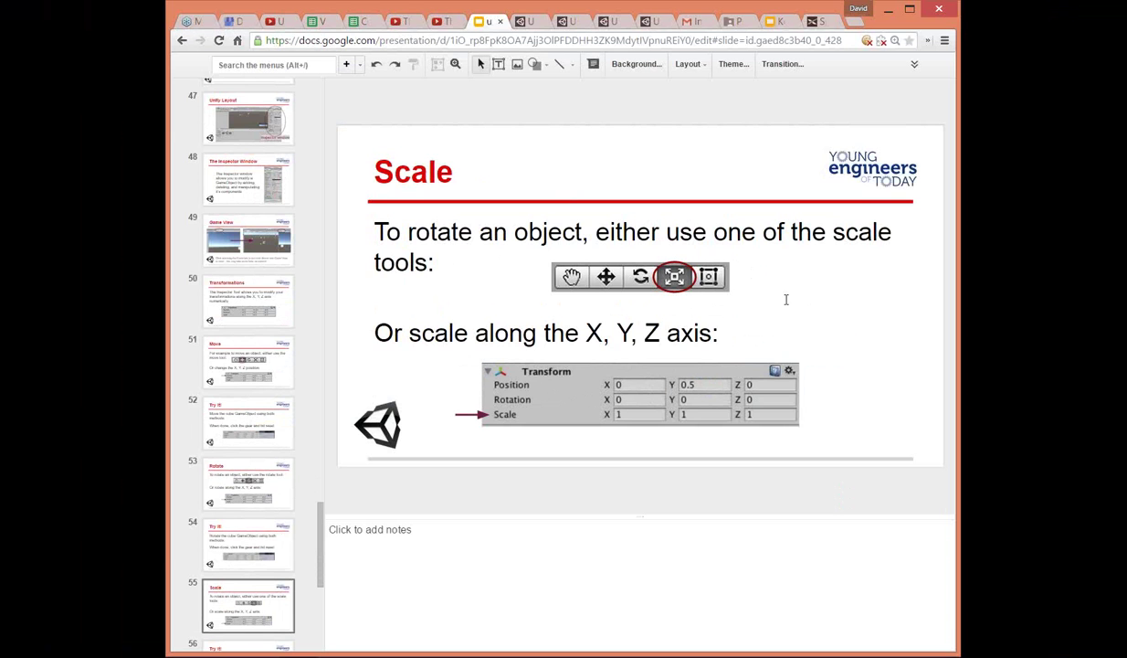
pyautogui.press('Down')
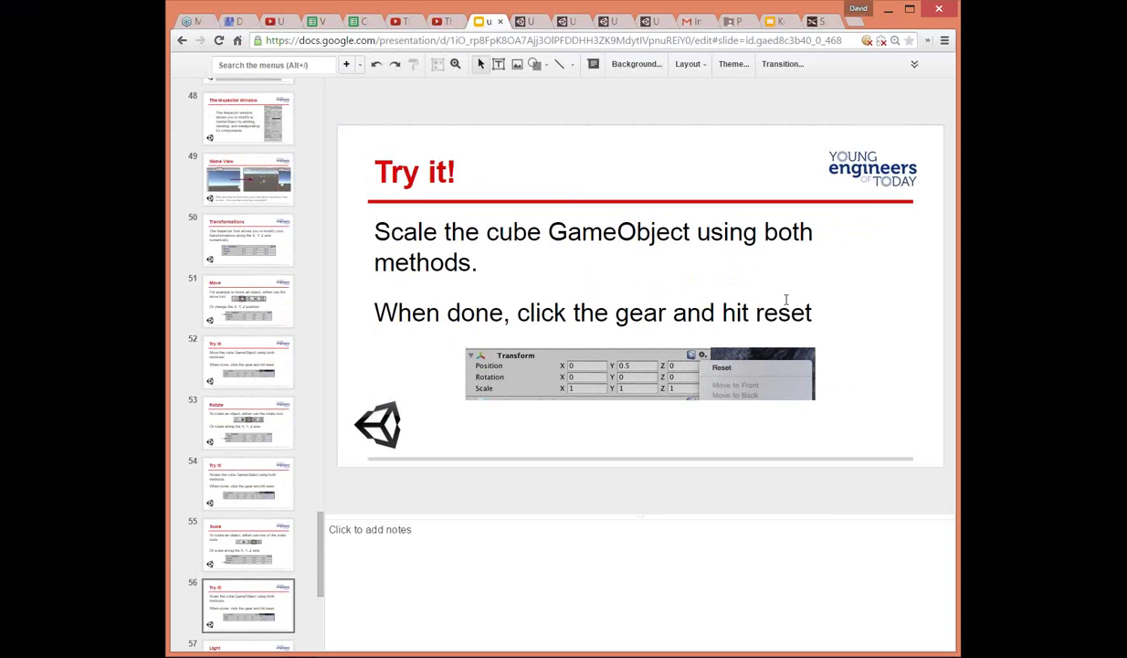
pyautogui.press('Down')
pyautogui.press('Up')
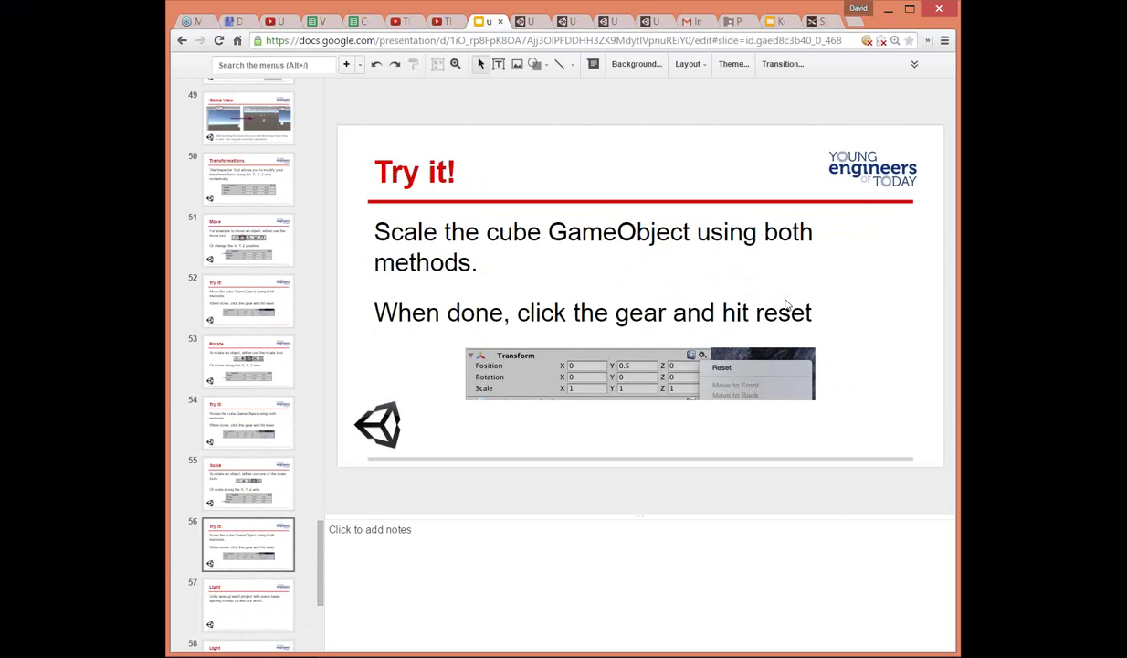
# Go through the lesson slides on Light and on manipulating the Directional Light.
pyautogui.press('Down')
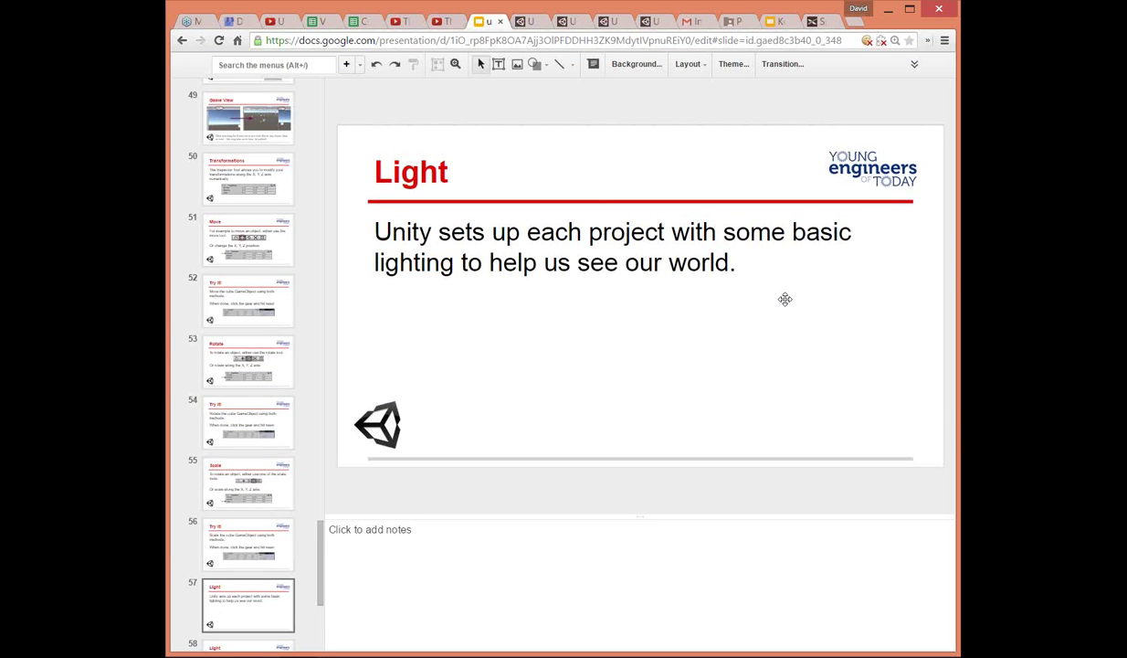
pyautogui.press('Down')
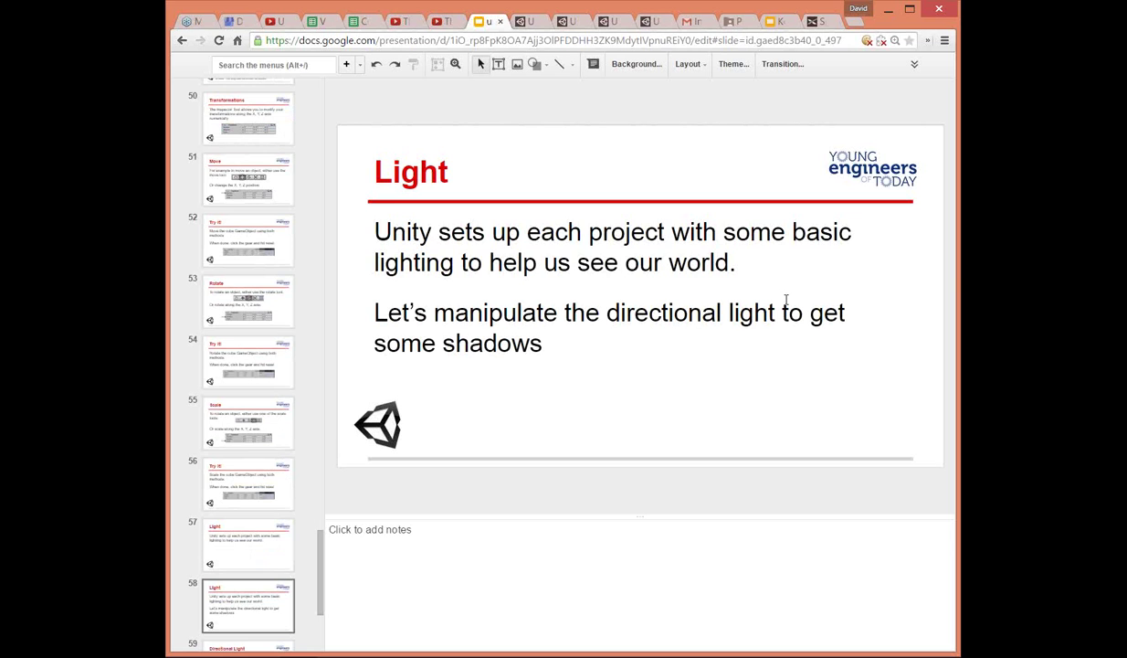
pyautogui.press('Down')
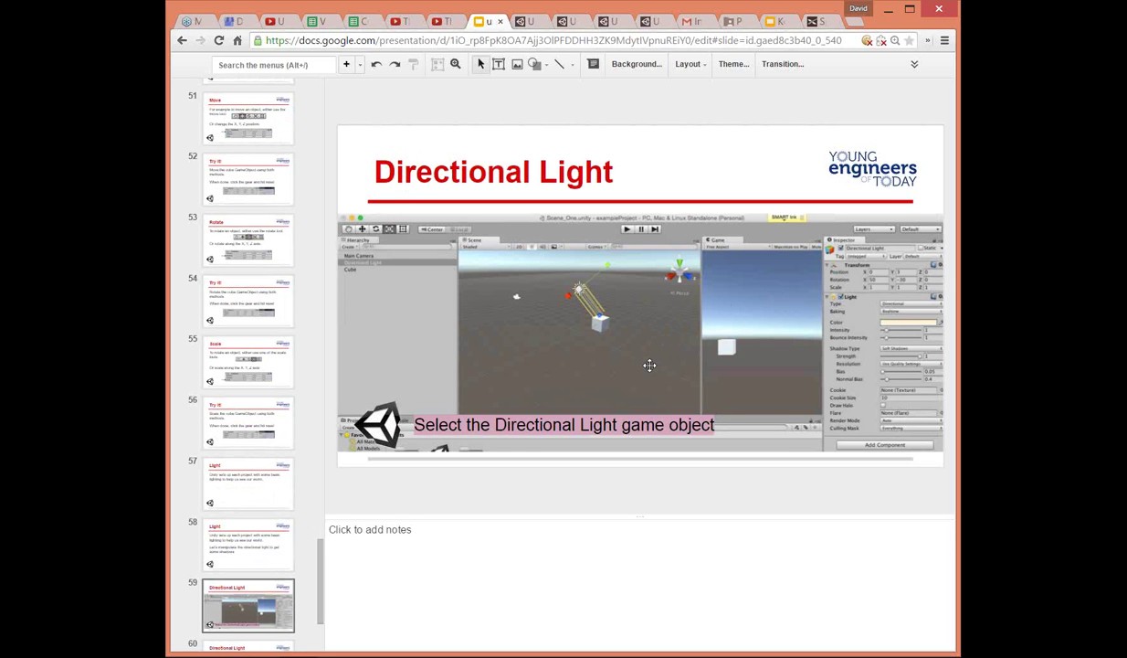
pyautogui.press('Down')
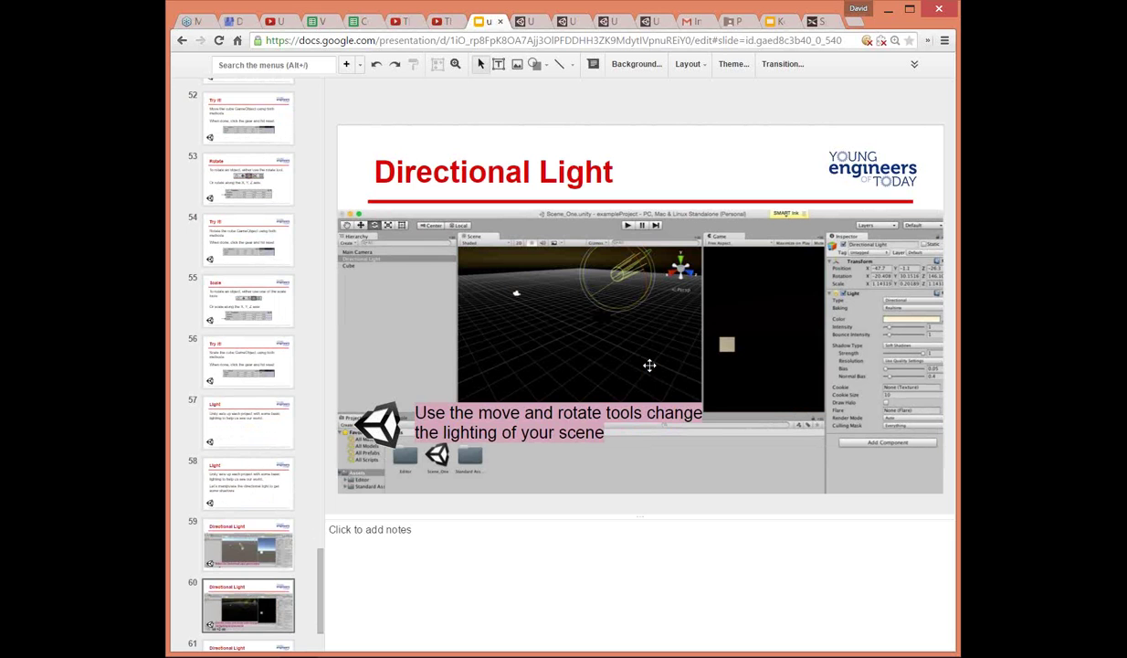
pyautogui.press('Down')
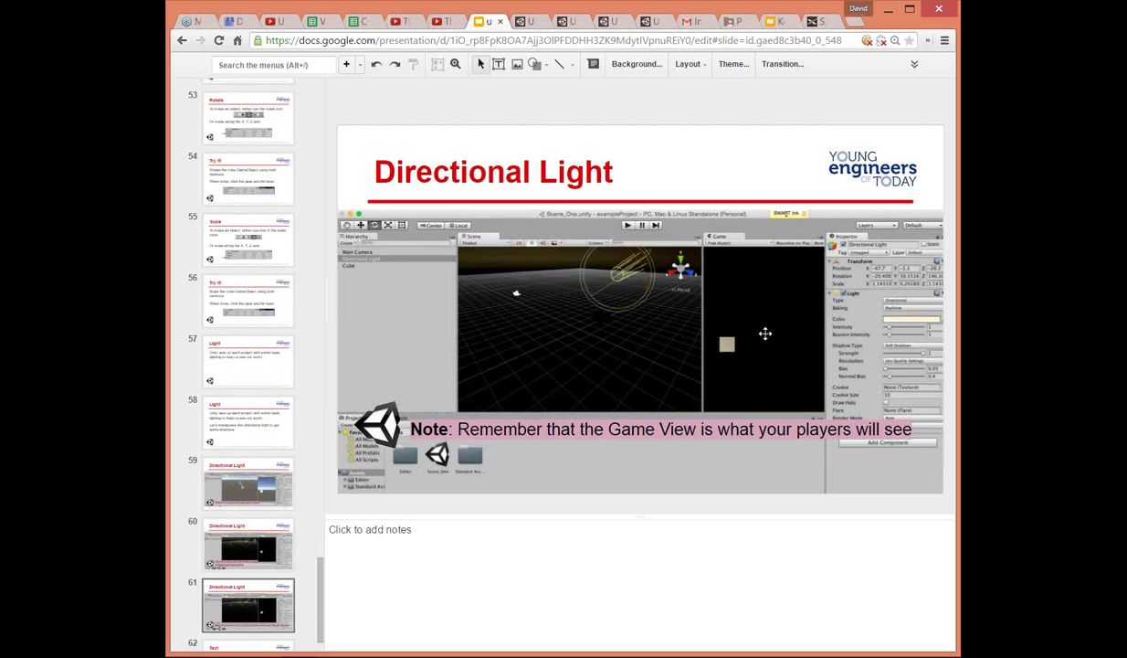
pyautogui.press('Down')
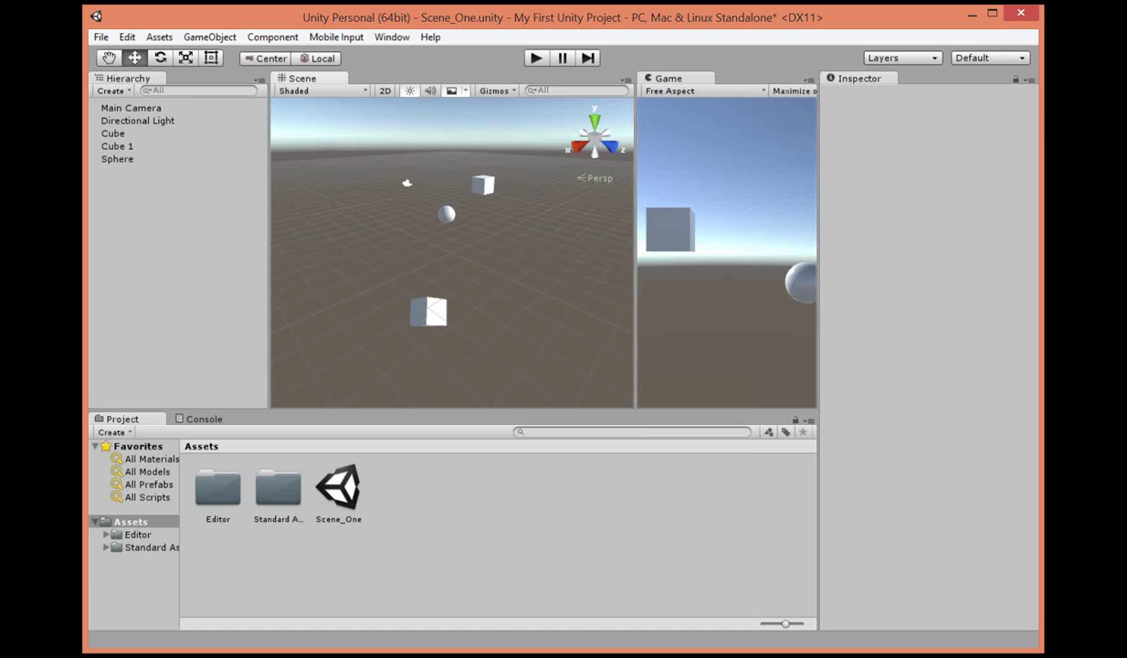
# Switch to Unity and open the recent Standard Assets Example Project, saving the changes made in Scene_One.unity.
pyautogui.click(102, 38)
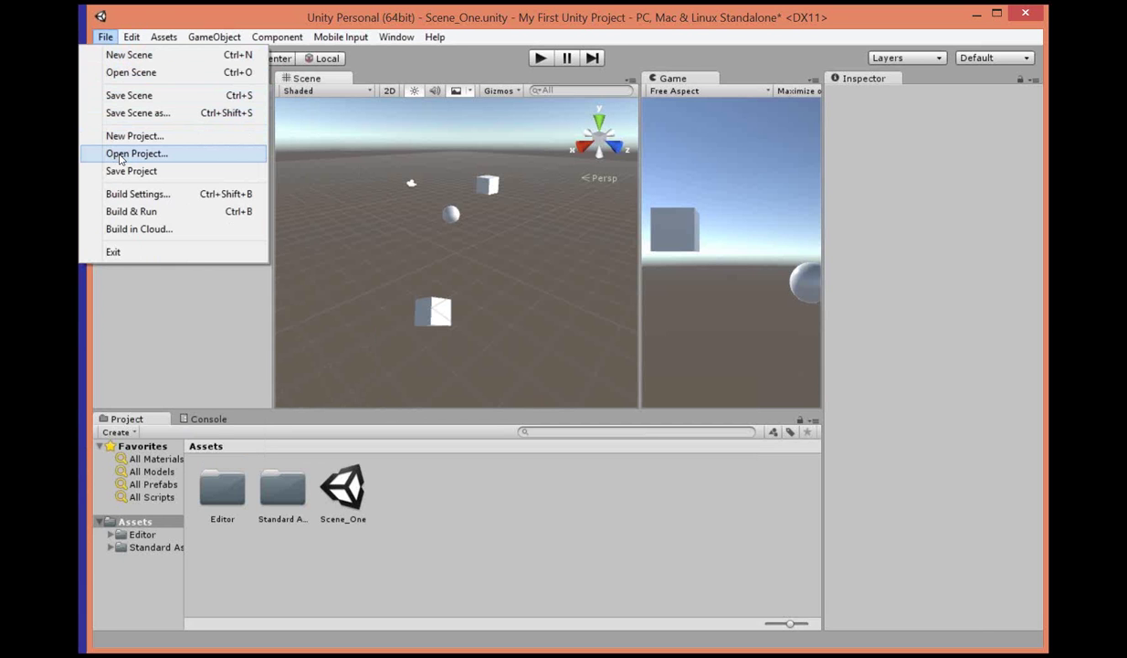
pyautogui.click(127, 153)
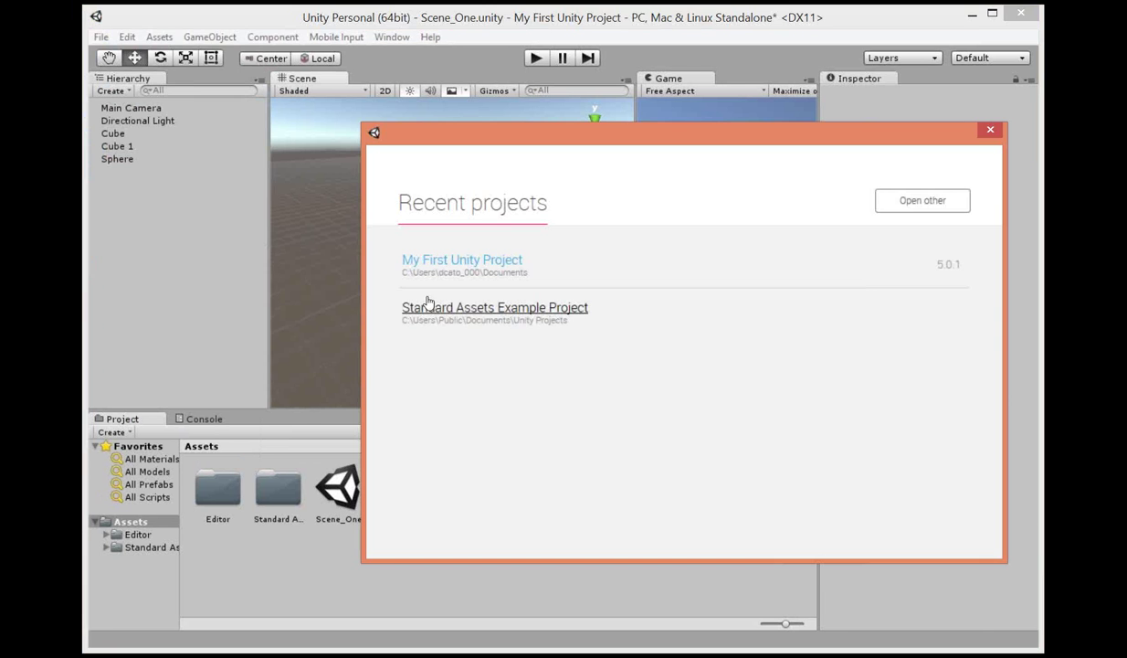
pyautogui.click(495, 309)
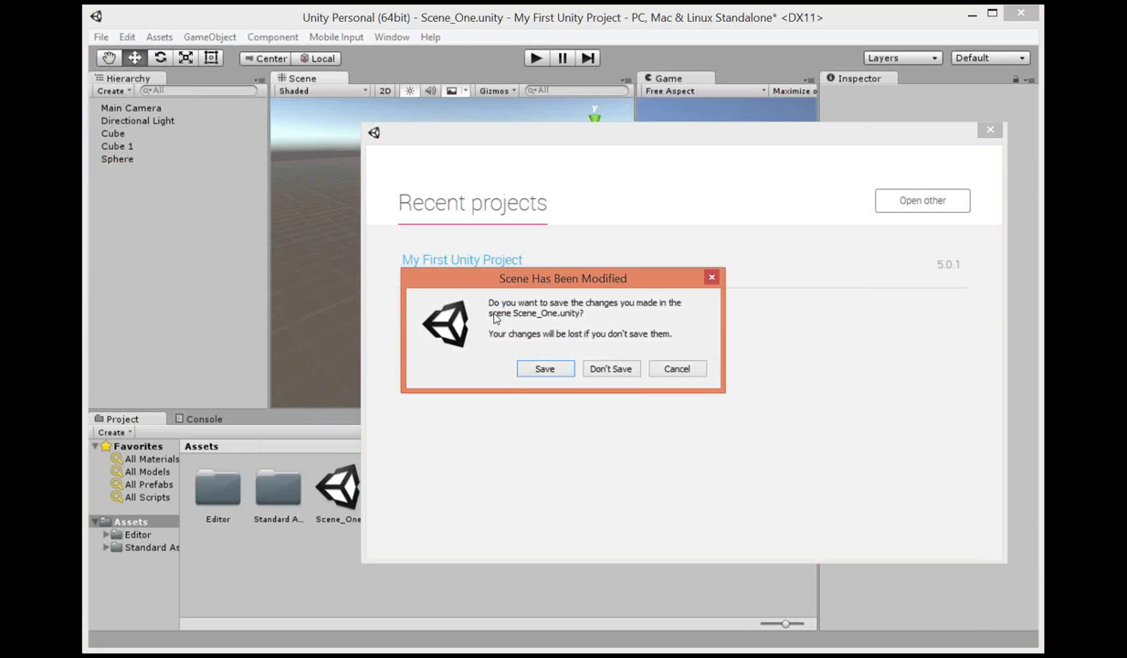
pyautogui.click(568, 369)
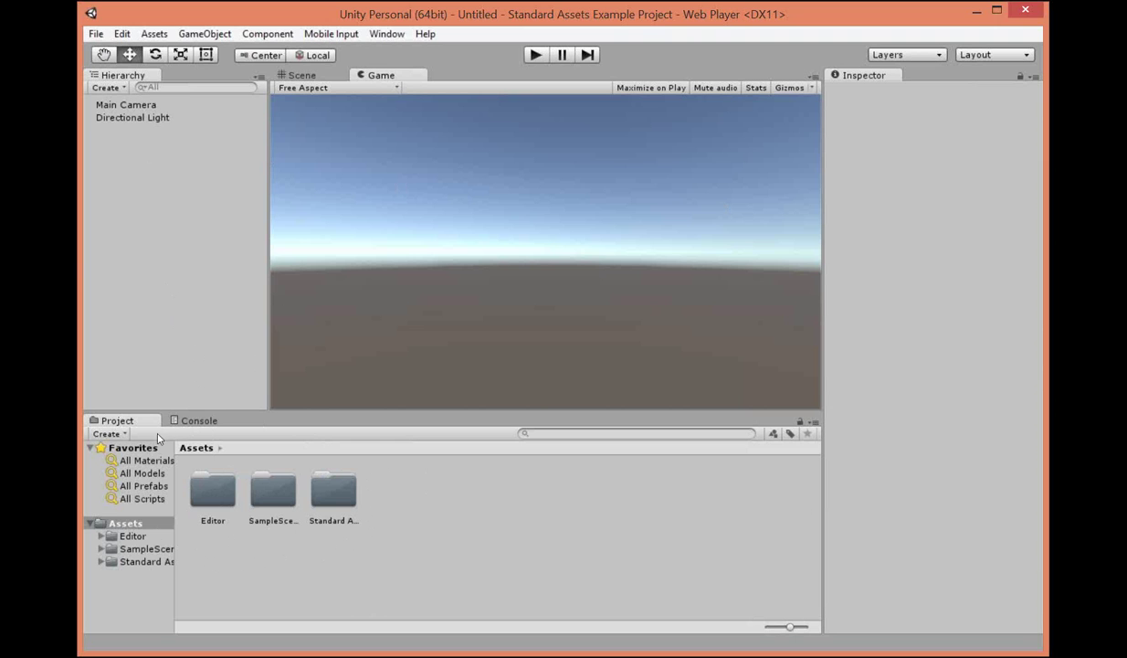
# Add an Audio Source object to the untitled scene.
pyautogui.click(152, 40)
pyautogui.moveTo(152, 55)
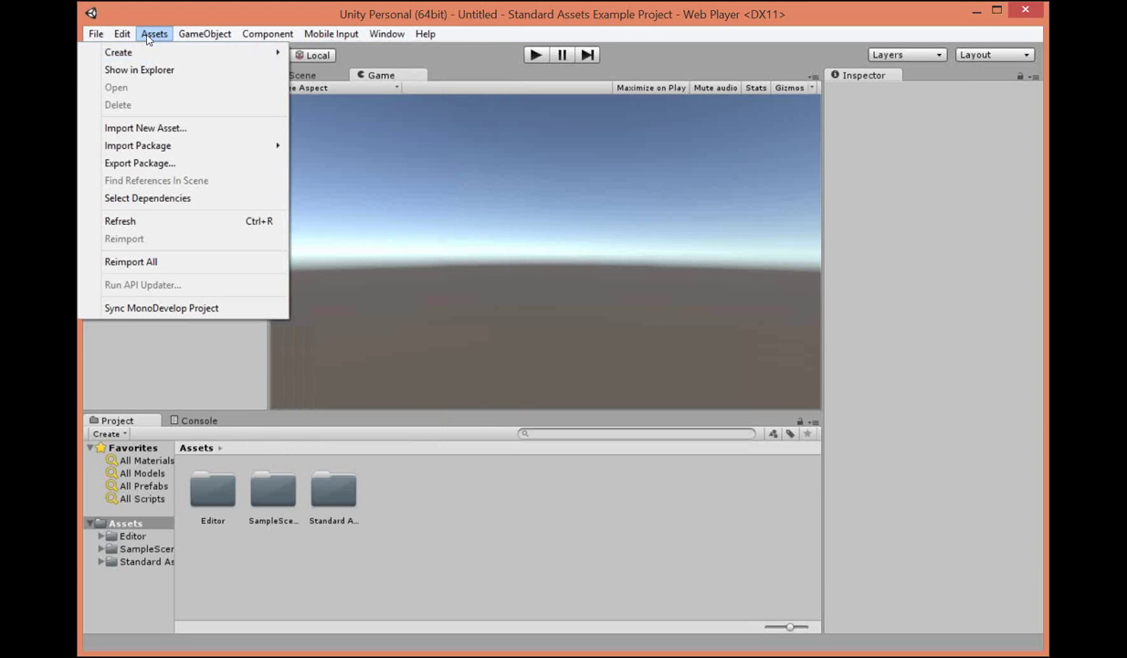
pyautogui.press('Escape')
pyautogui.click(122, 89)
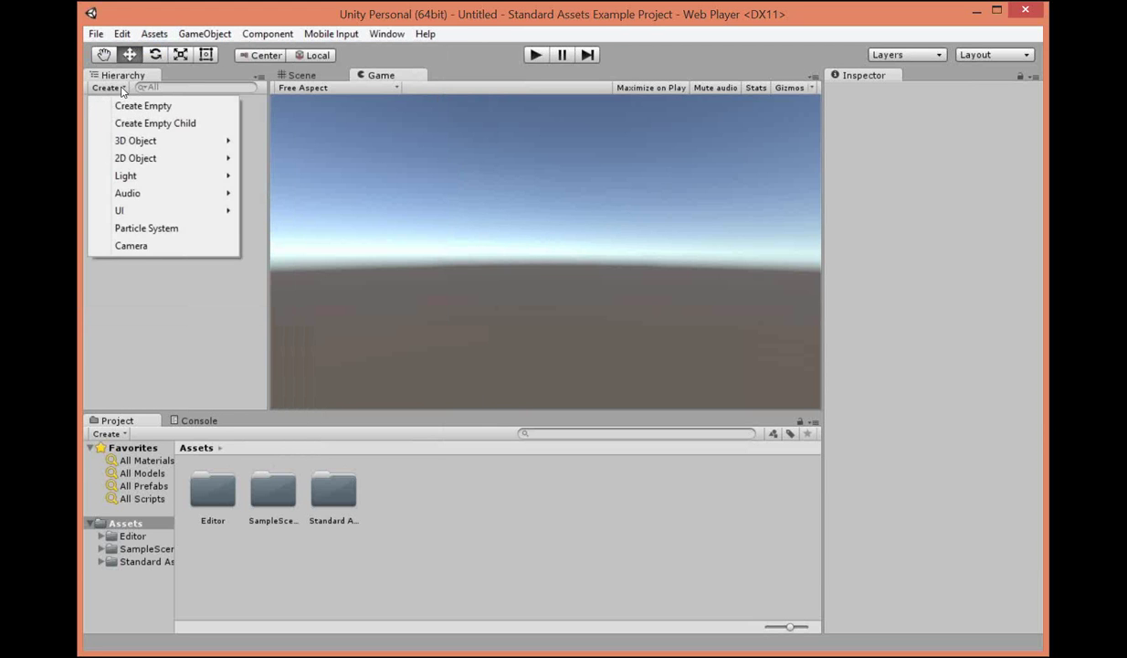
pyautogui.moveTo(148, 195)
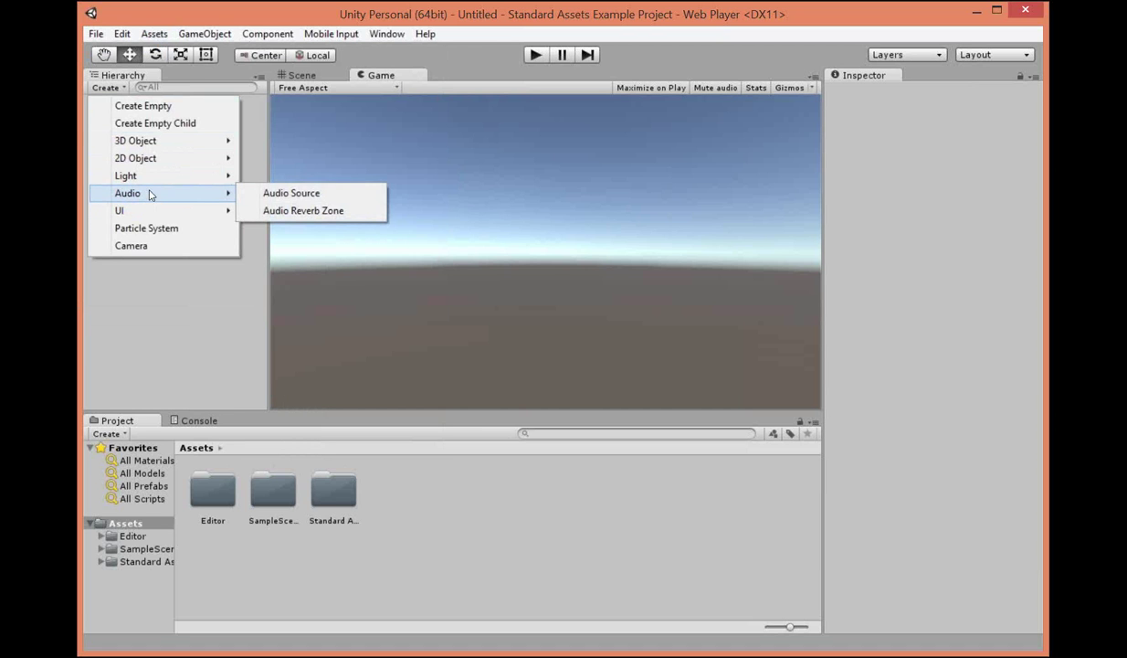
pyautogui.click(277, 198)
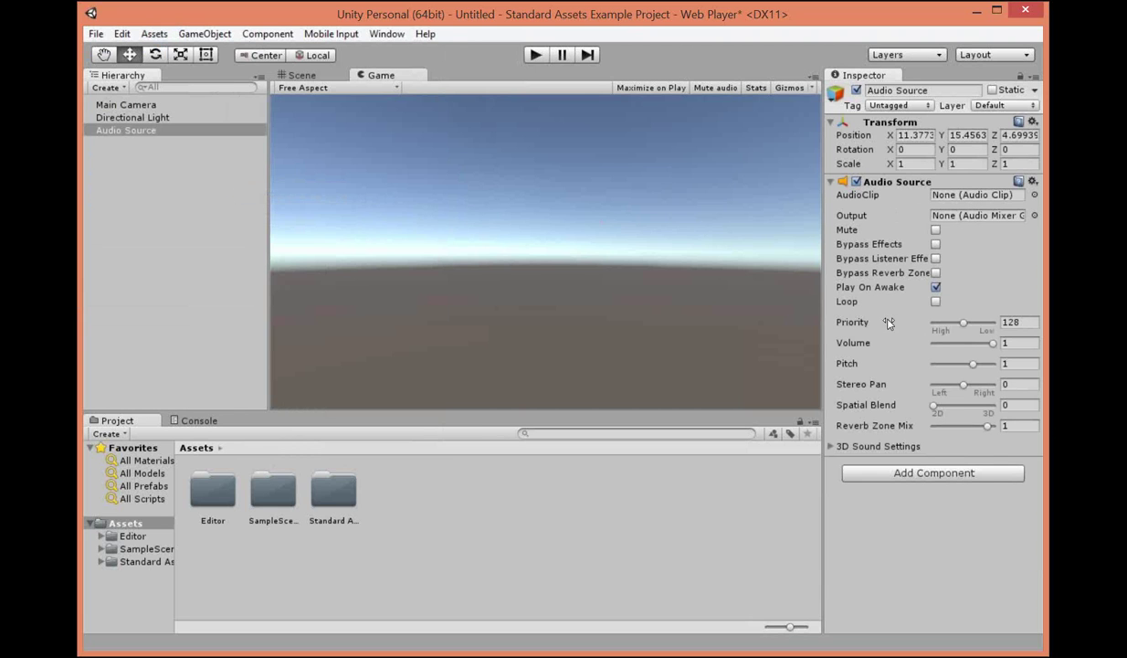
# Browse the audio clips available for the Audio Source without assigning one, and delete the Audio Source from the scene.
pyautogui.click(975, 195)
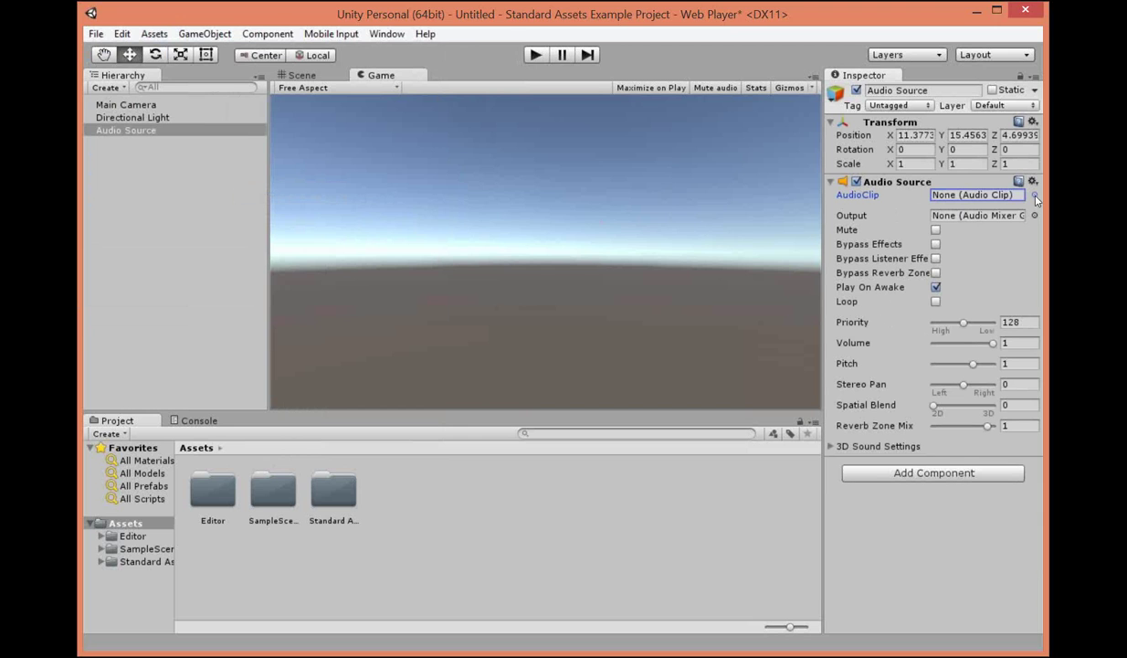
pyautogui.click(1035, 196)
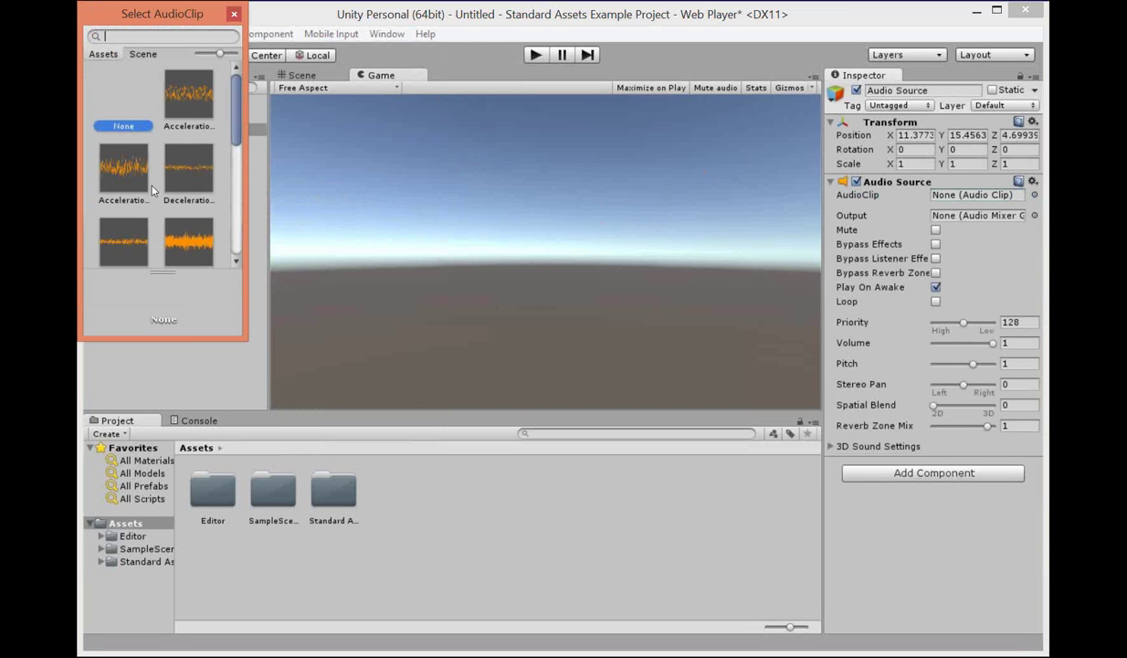
pyautogui.moveTo(235, 138); pyautogui.dragTo(235, 164)
pyautogui.scroll(-5, 229, 165)
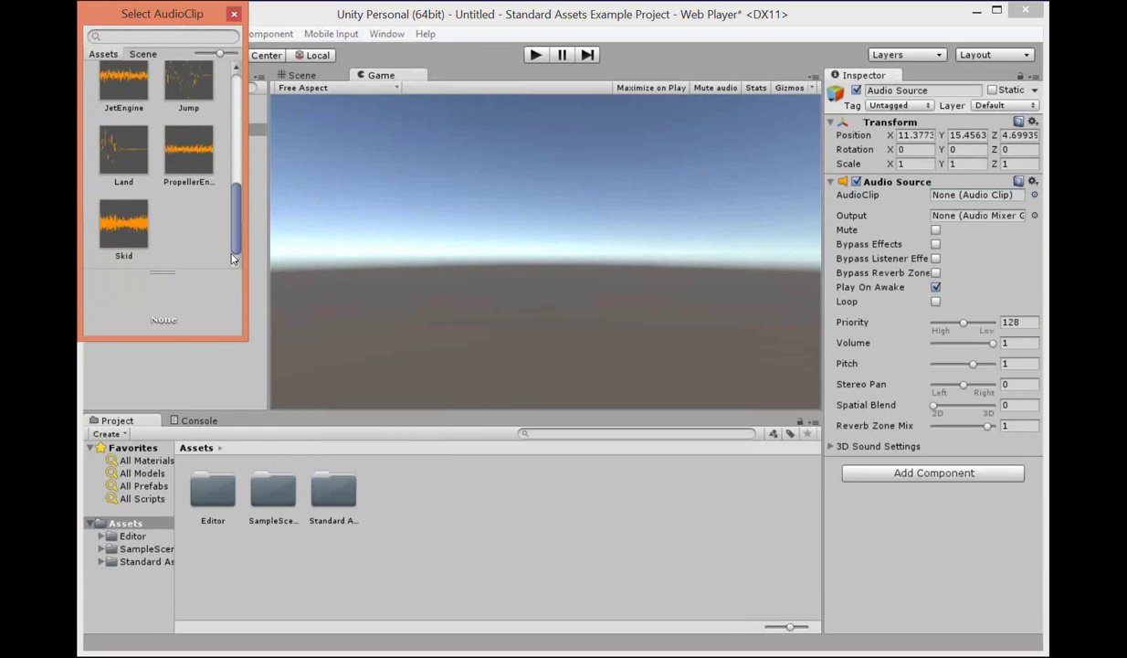
pyautogui.click(520, 152)
pyautogui.rightClick(132, 135)
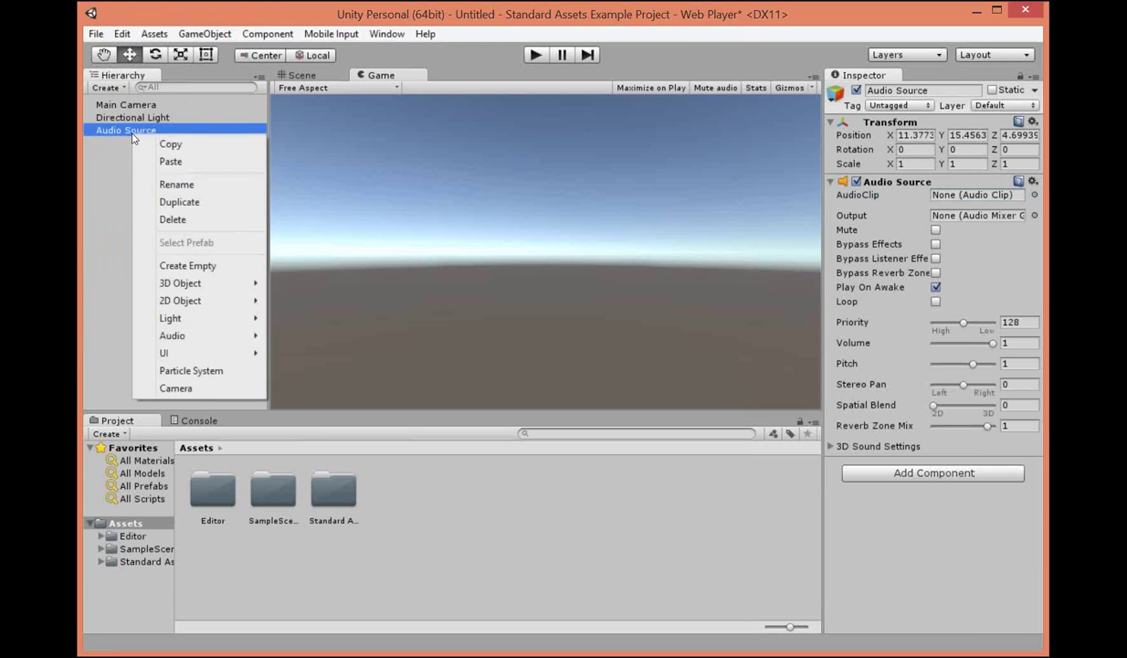
pyautogui.click(171, 224)
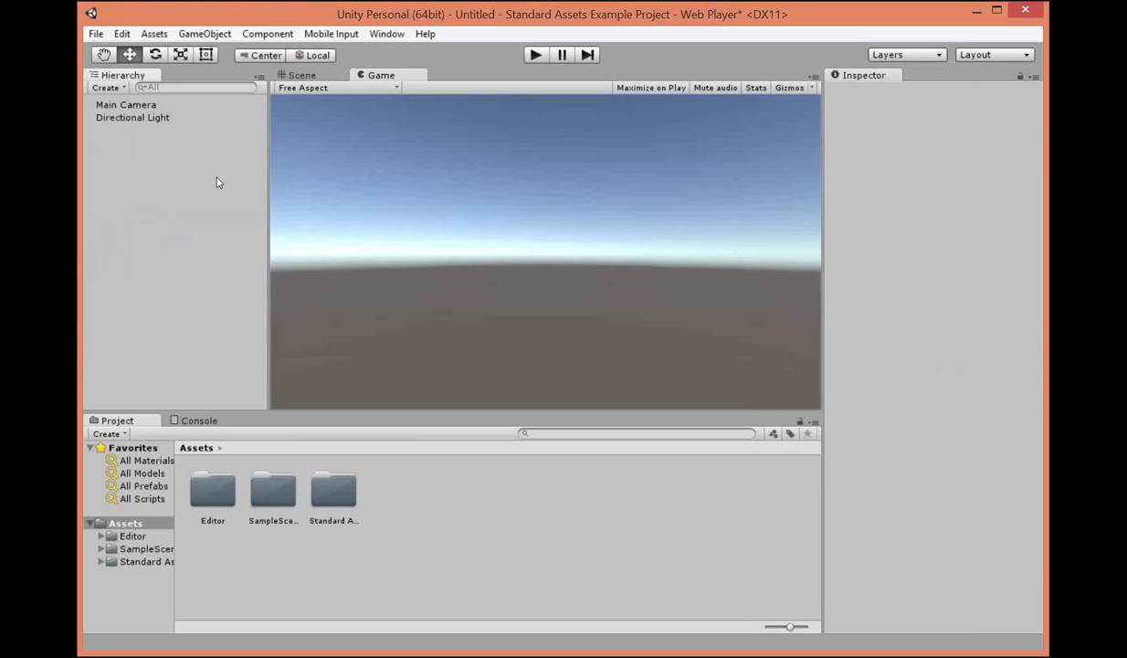
# Browse for a scene to load, checking the Models and Animation folders of Standard Assets' ThirdPersonCharacter.
pyautogui.click(100, 36)
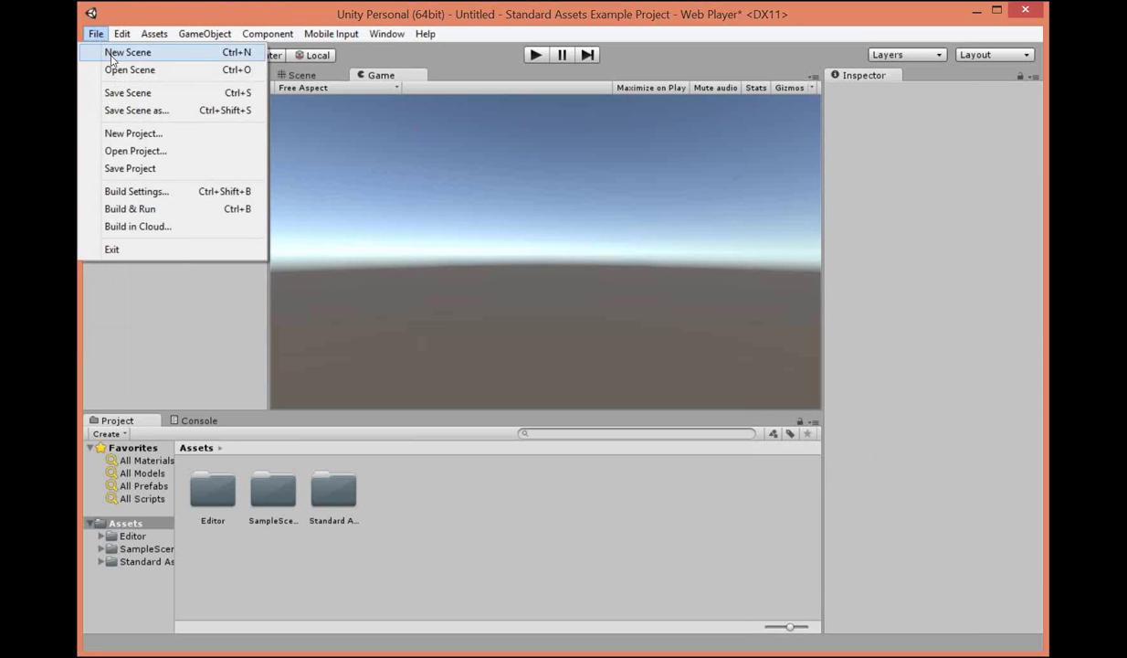
pyautogui.click(146, 73)
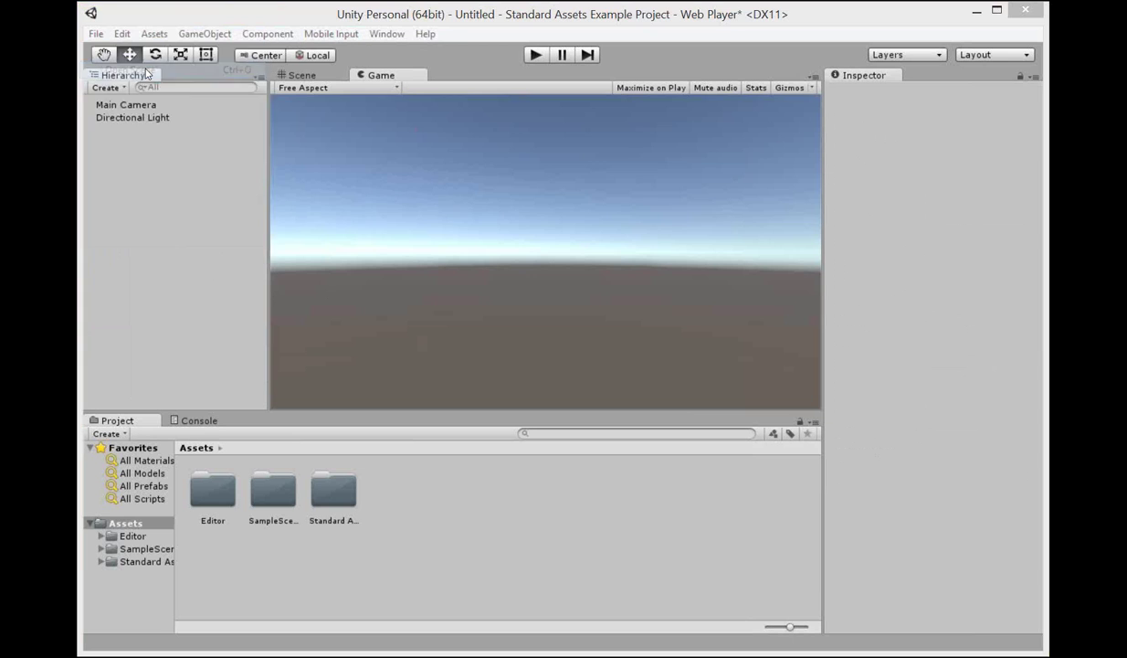
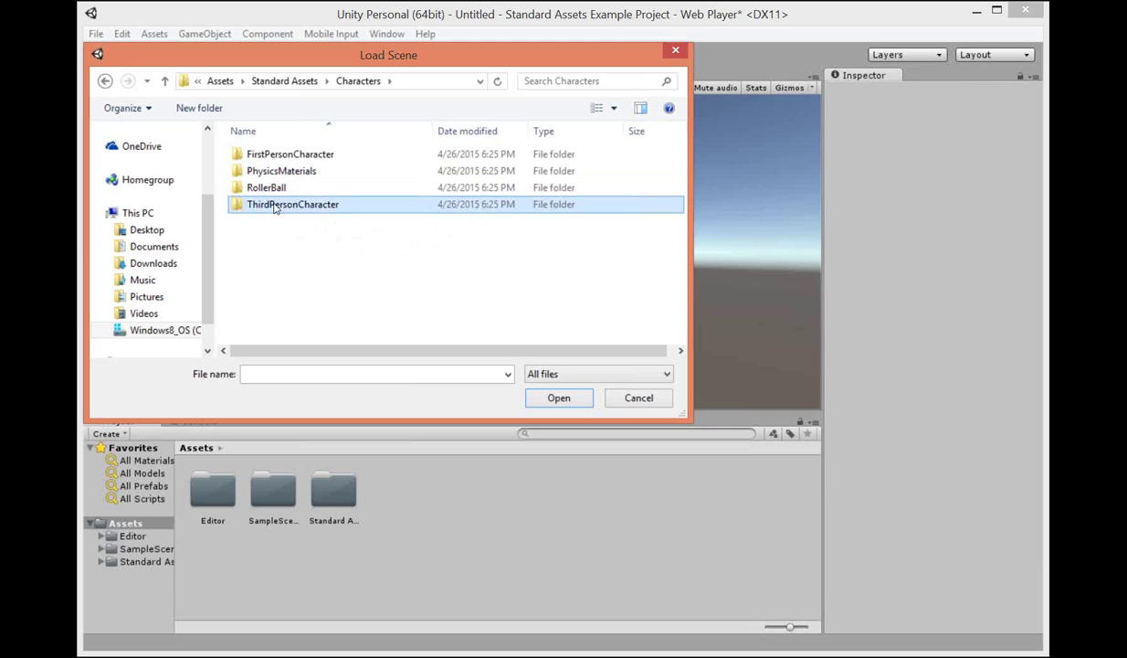
pyautogui.doubleClick(274, 207)
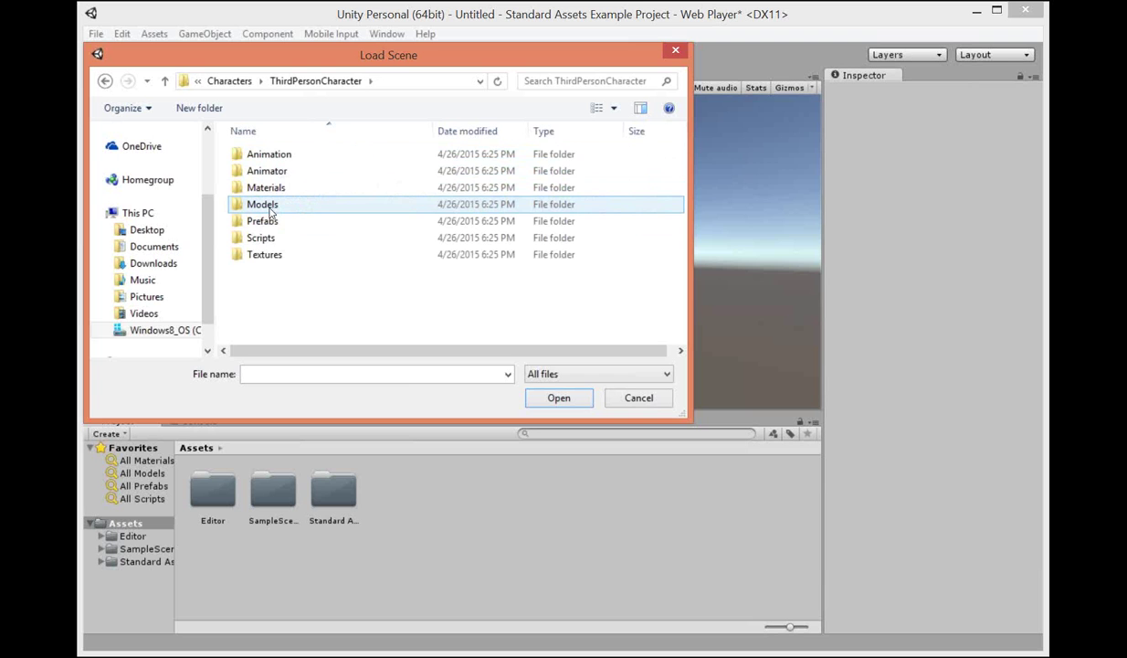
pyautogui.doubleClick(269, 206)
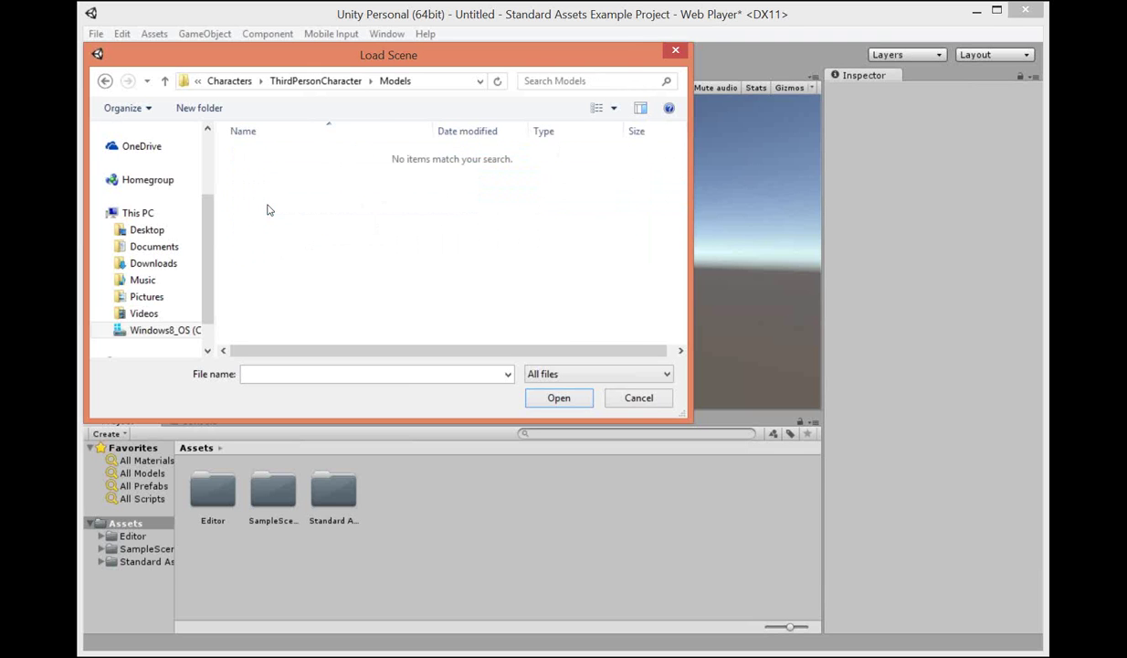
pyautogui.press('BackSpace')
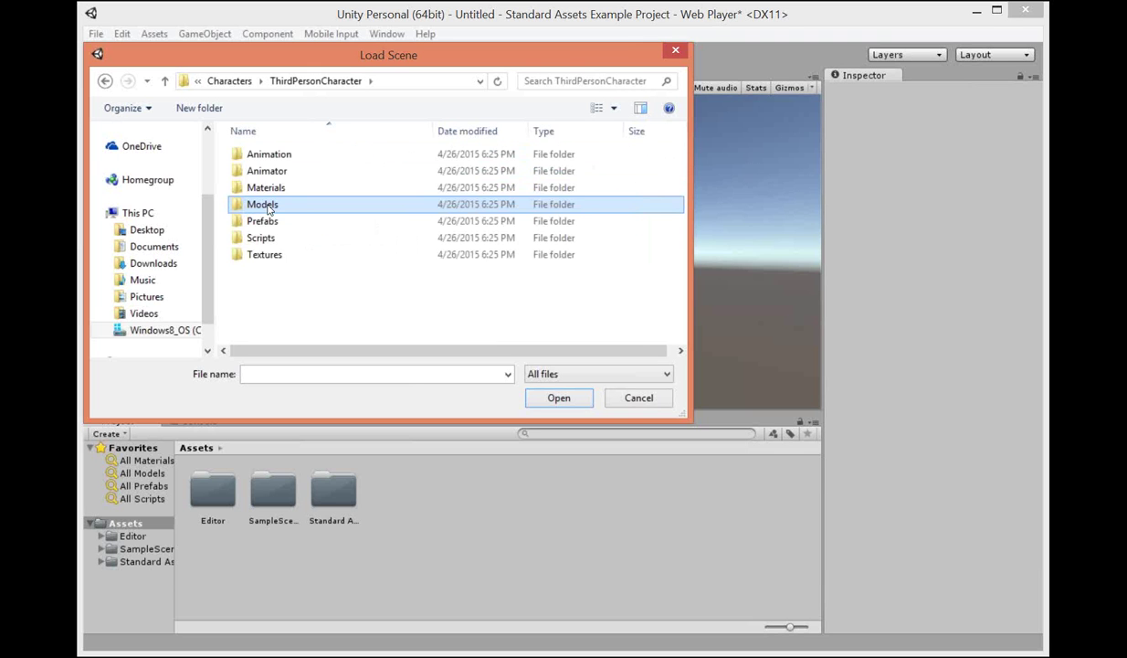
pyautogui.doubleClick(270, 155)
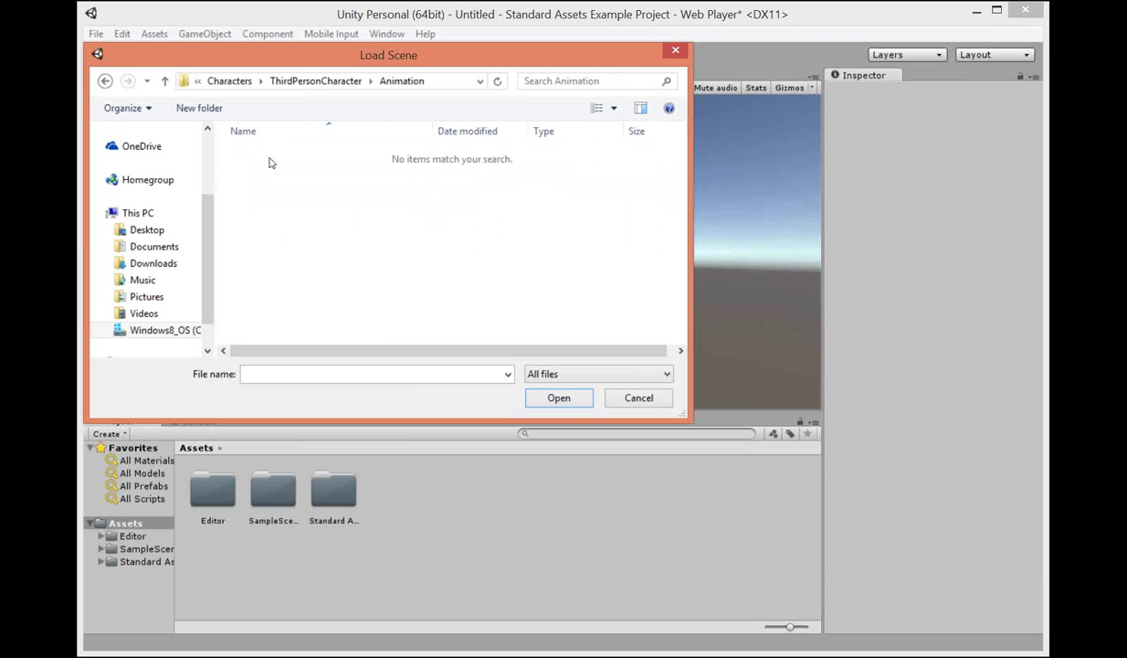
pyautogui.press('BackSpace')
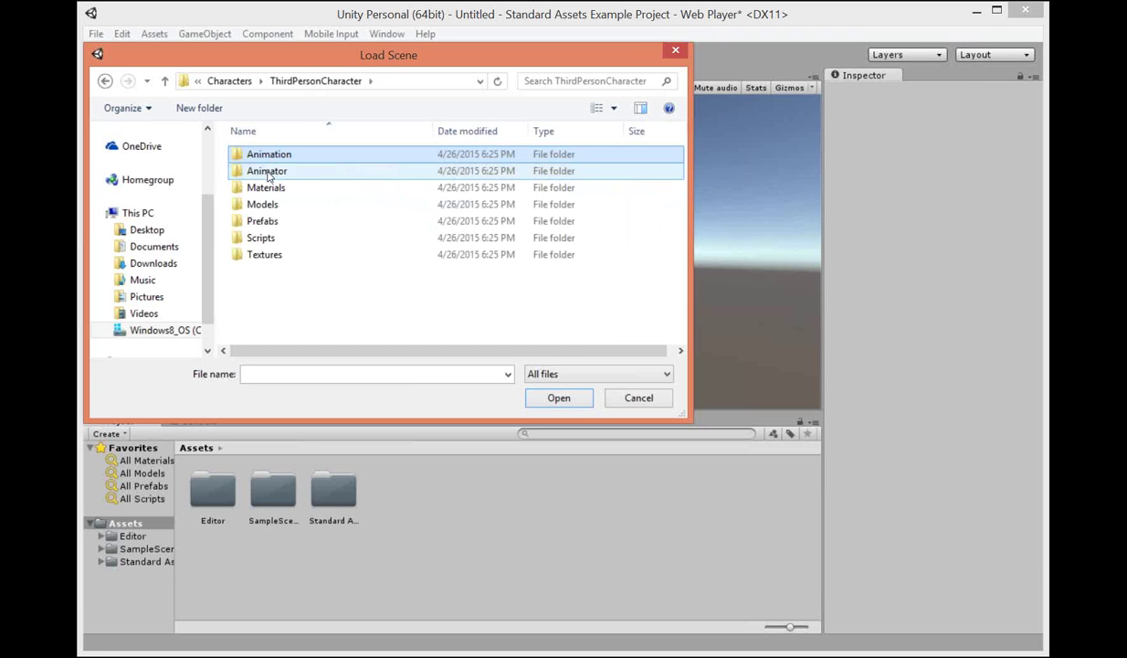
pyautogui.press('Return')
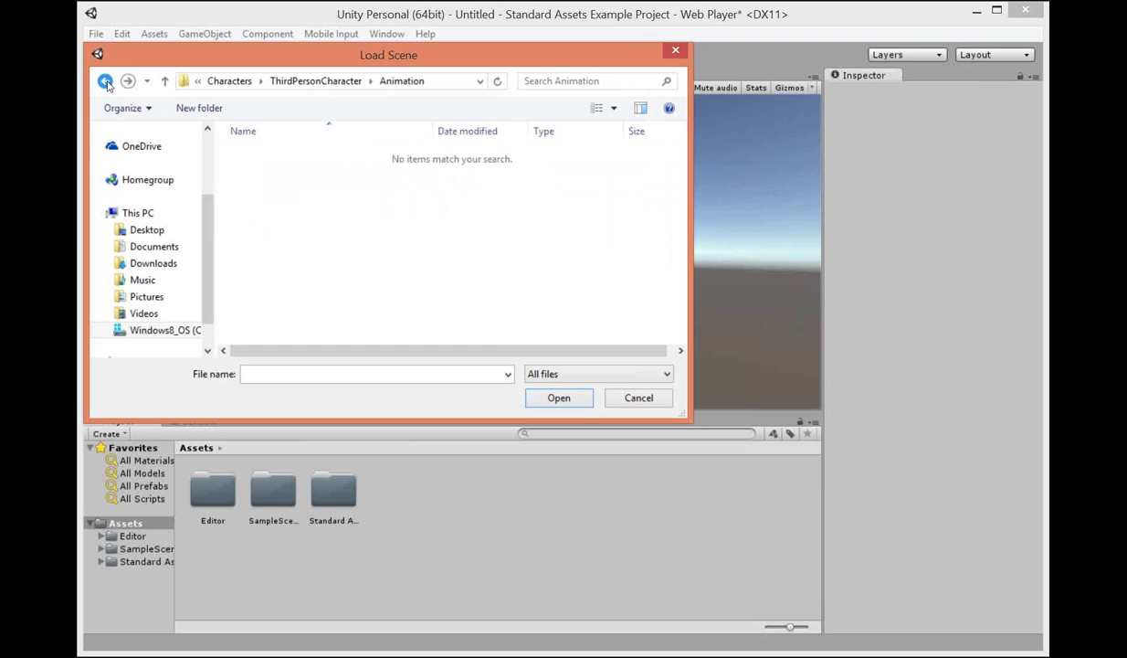
pyautogui.click(106, 82)
pyautogui.click(106, 82)
pyautogui.click(106, 82)
pyautogui.click(106, 82)
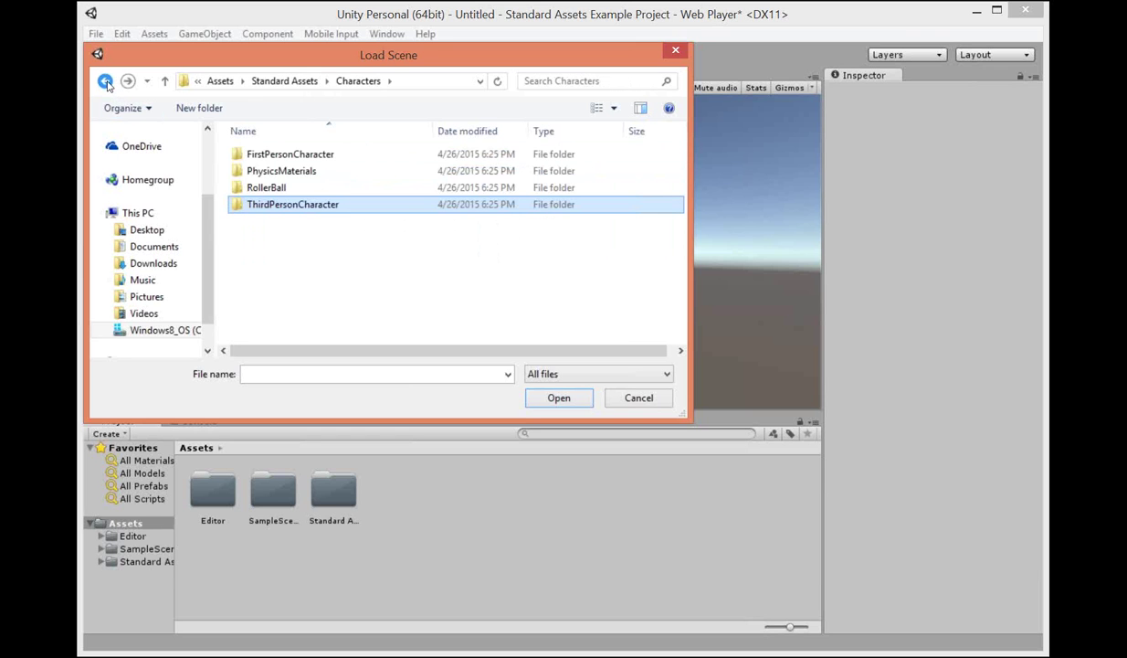
# Load the CharacterThirdPerson scene from the project's Assets/SampleScenes/Scenes folder, discarding the changes to the untitled scene.
pyautogui.click(293, 81)
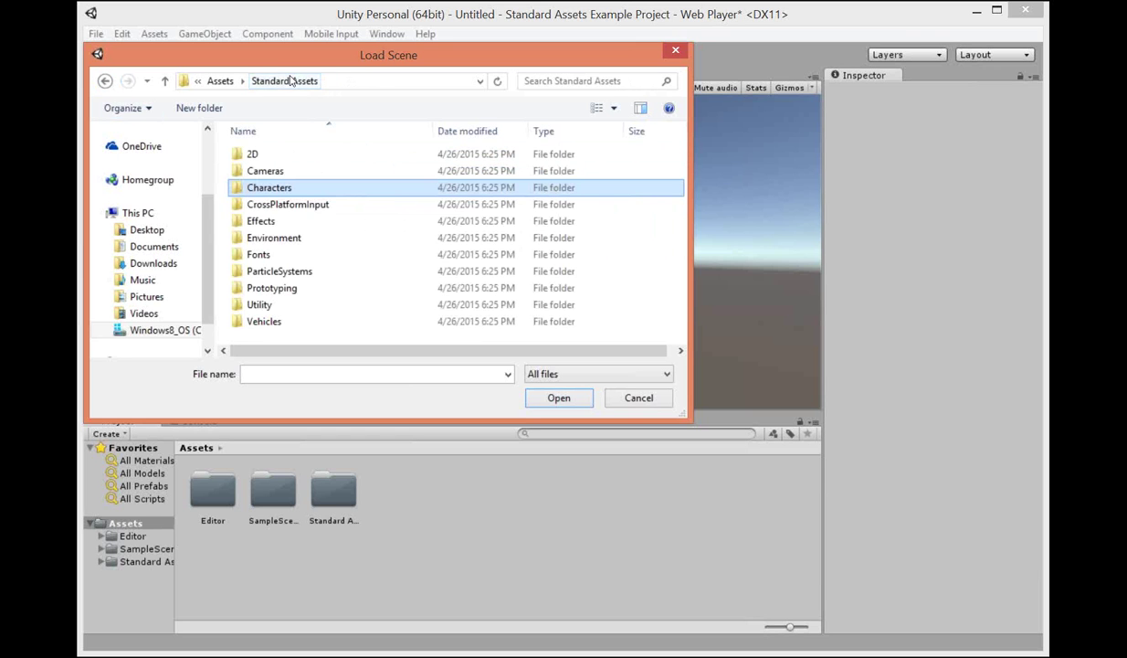
pyautogui.click(220, 82)
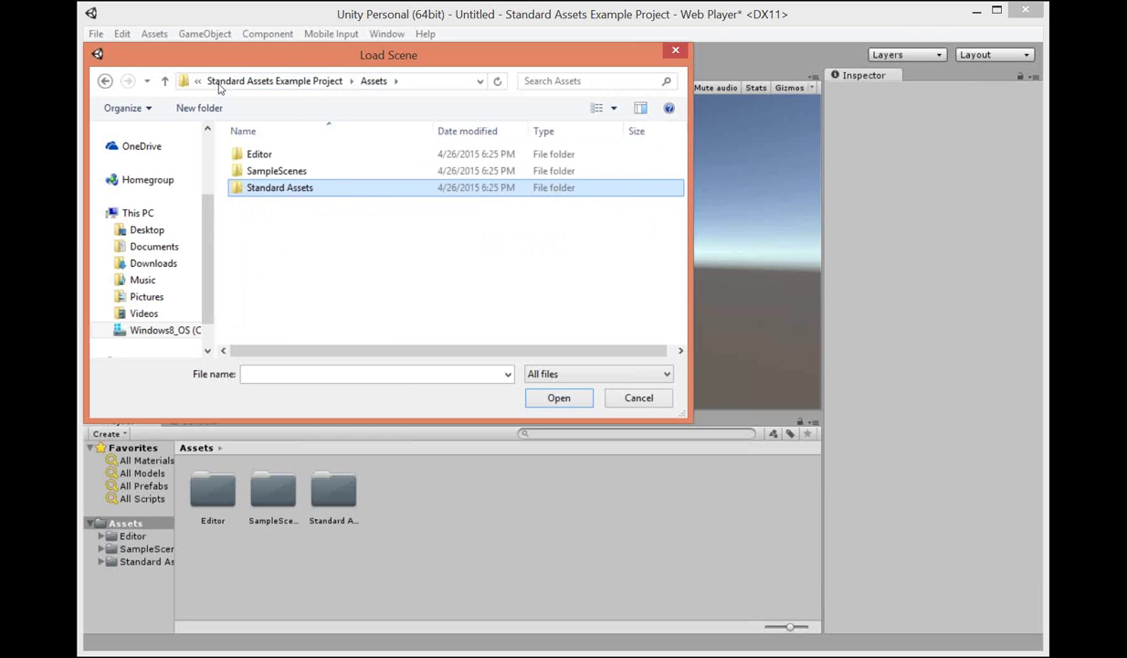
pyautogui.doubleClick(271, 172)
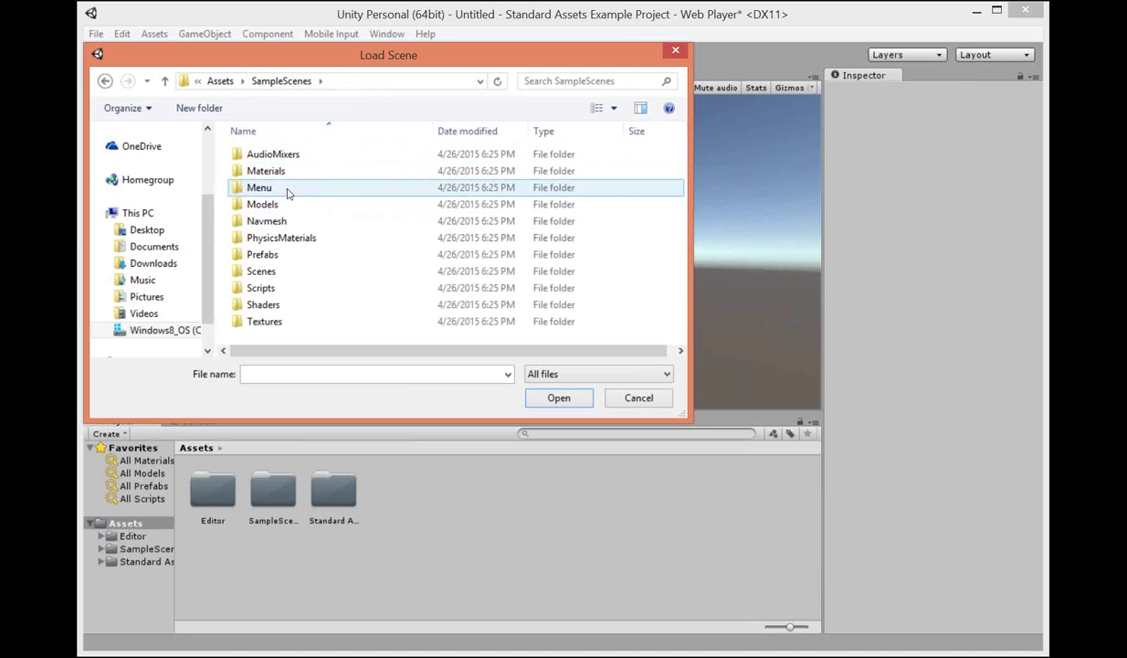
pyautogui.doubleClick(268, 273)
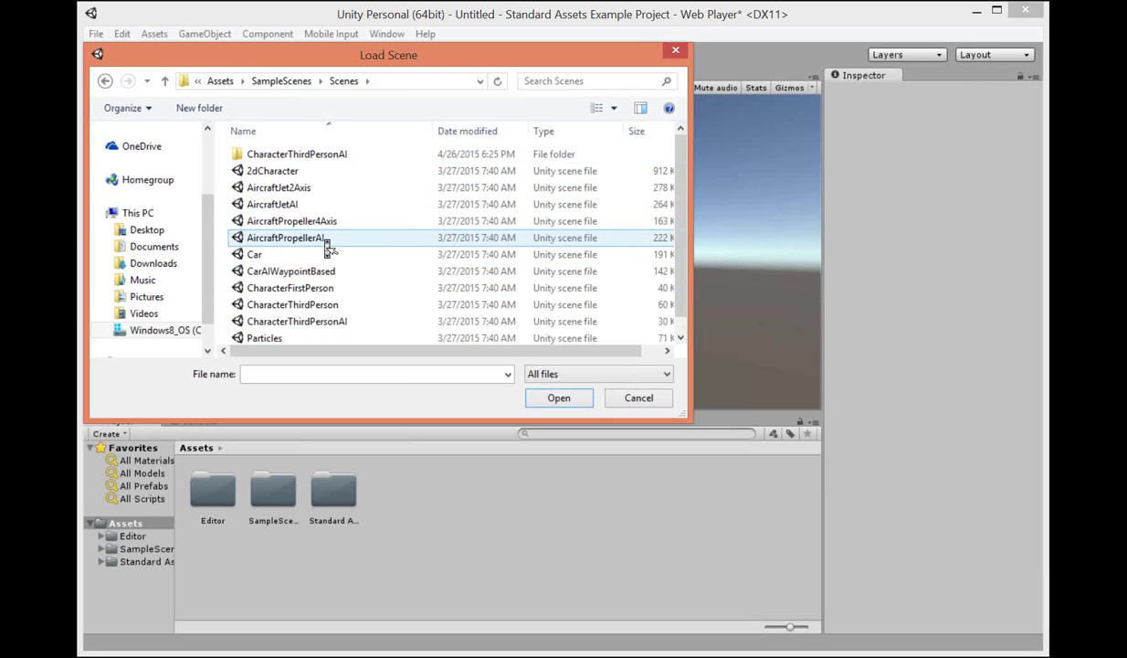
pyautogui.scroll(-1, 281, 318)
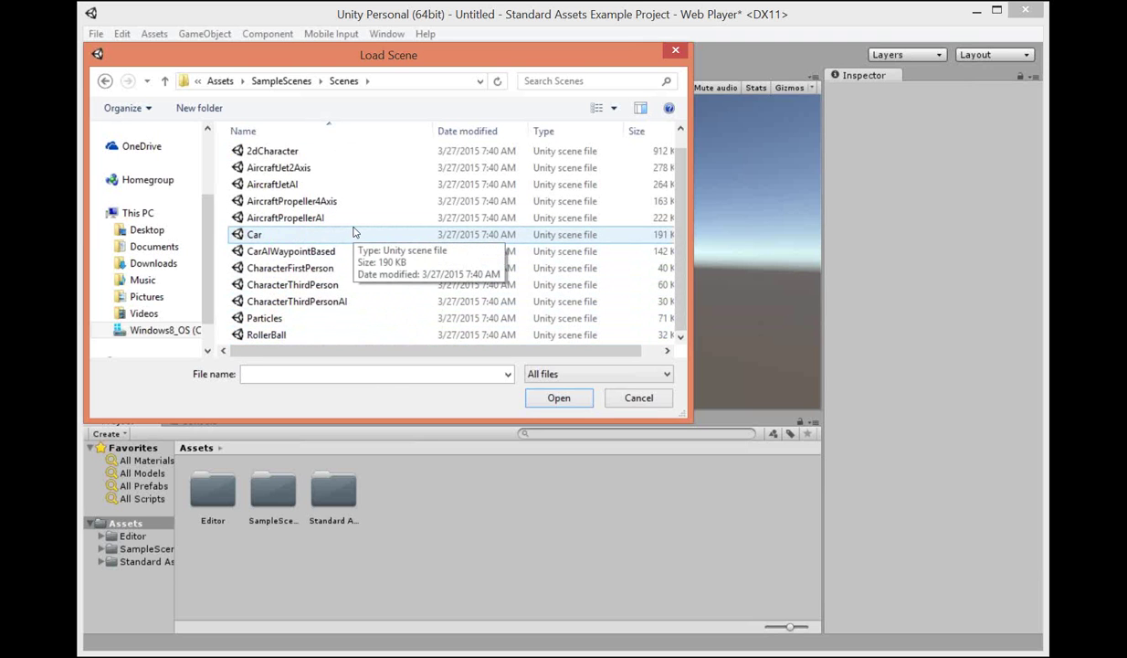
pyautogui.scroll(1, 354, 232)
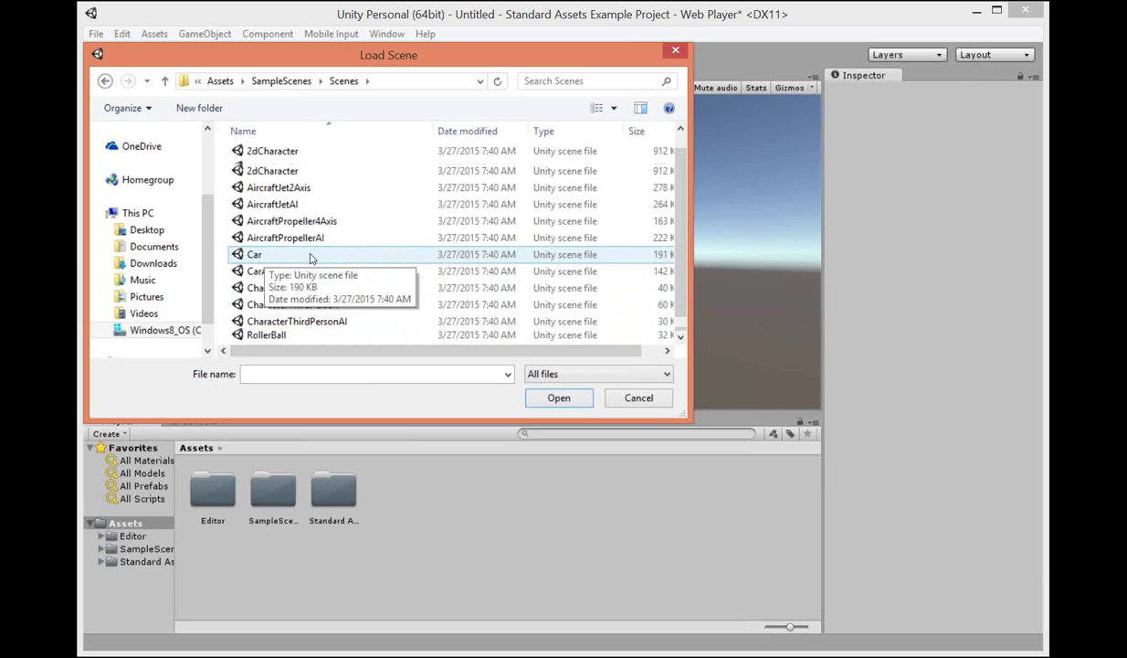
pyautogui.scroll(-1, 310, 274)
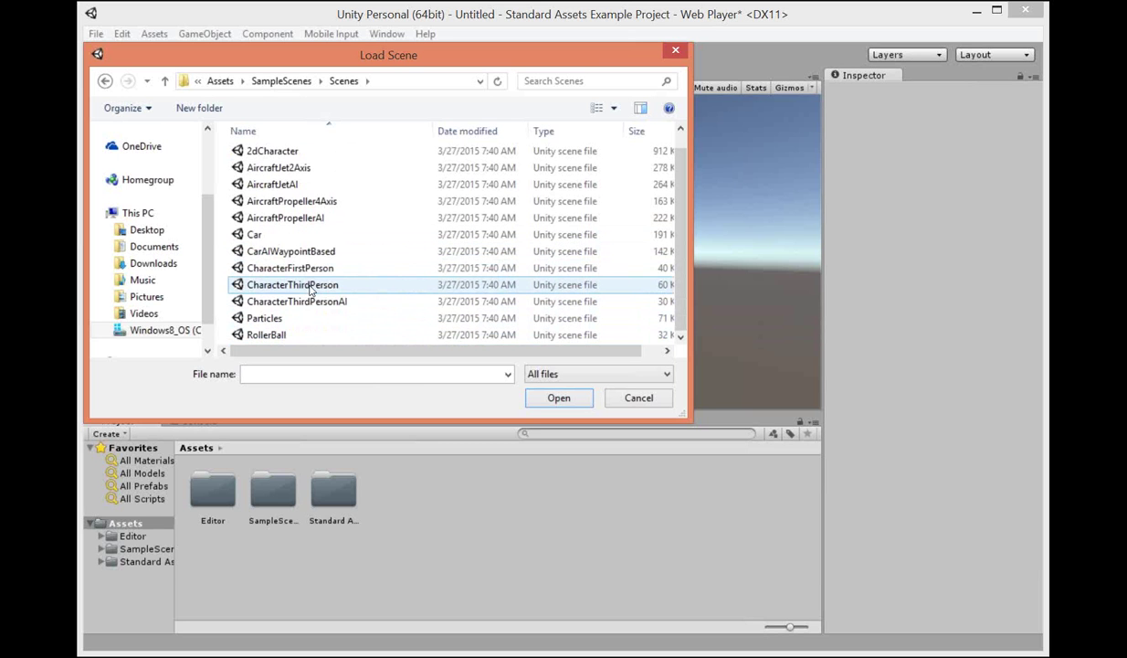
pyautogui.doubleClick(303, 291)
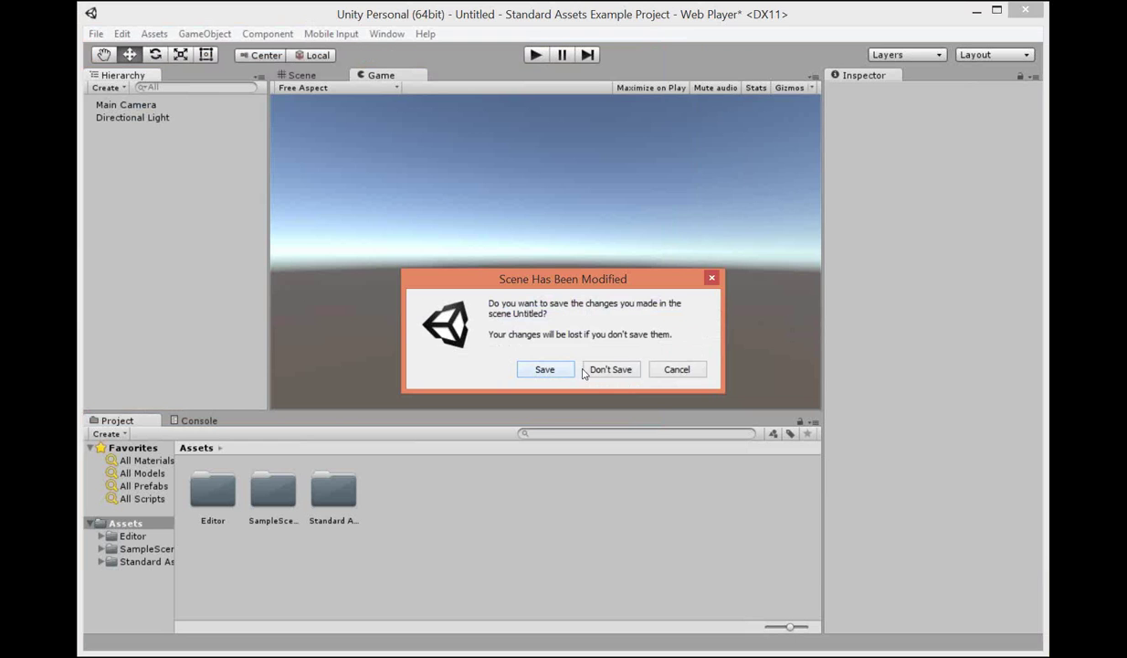
pyautogui.click(609, 369)
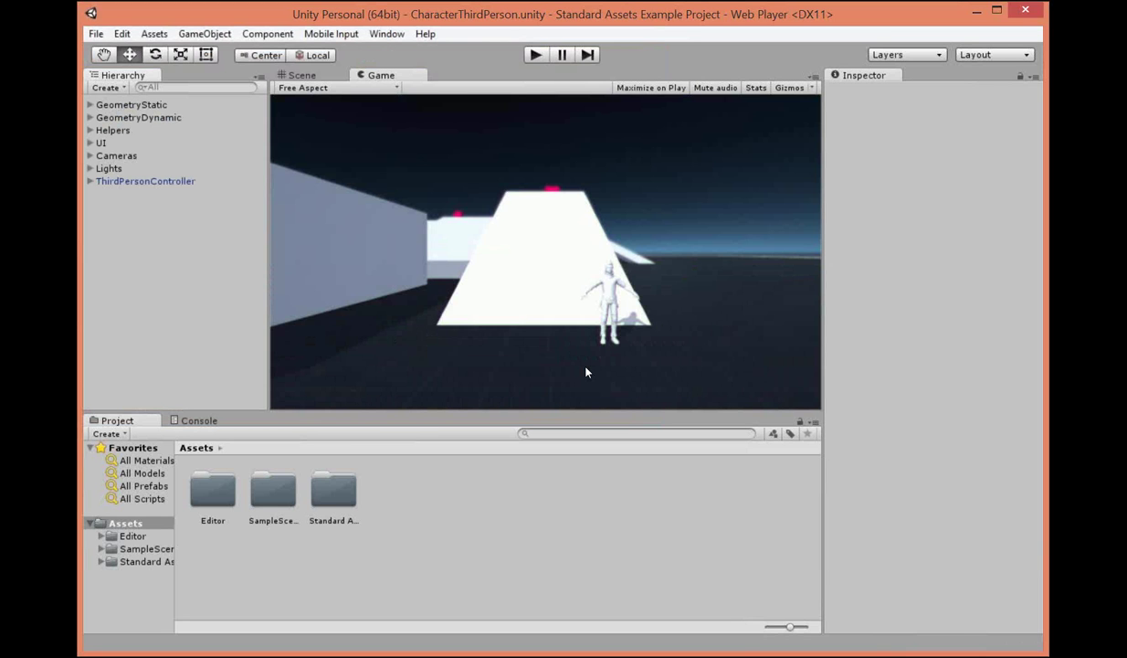
# Examine the level's ramps, platforms and maze walls from several angles in the Scene view.
pyautogui.click(303, 76)
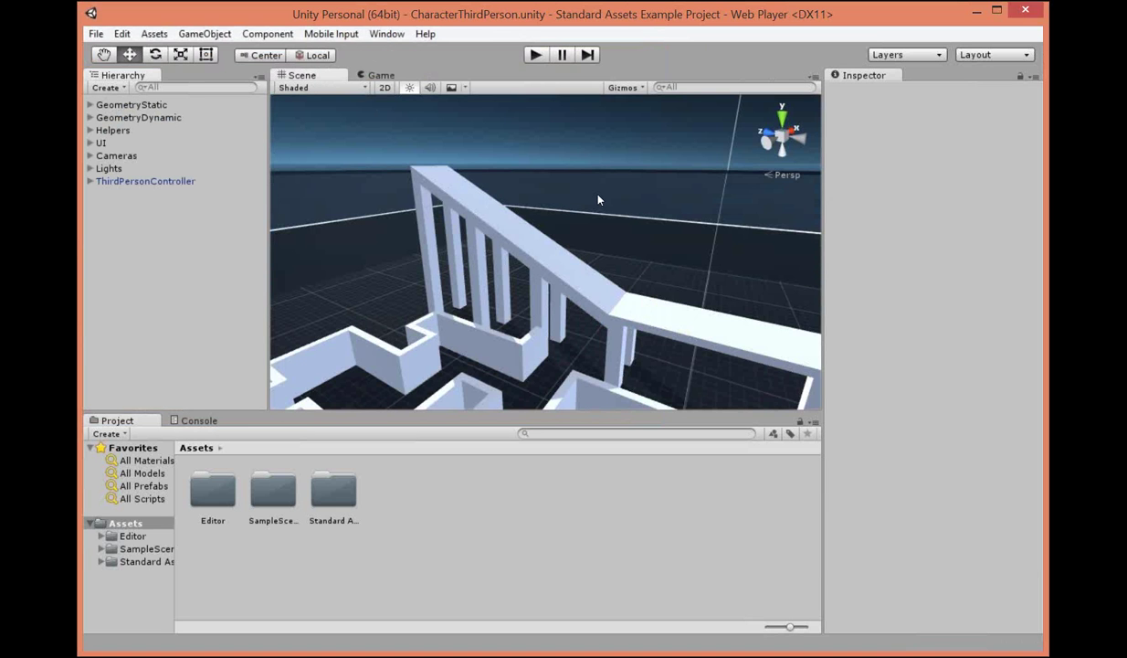
pyautogui.keyDown('alt'); pyautogui.moveTo(599, 199); pyautogui.dragTo(691, 245); pyautogui.keyUp('alt')
pyautogui.keyDown('alt'); pyautogui.moveTo(617, 239); pyautogui.dragTo(927, 269); pyautogui.keyUp('alt')
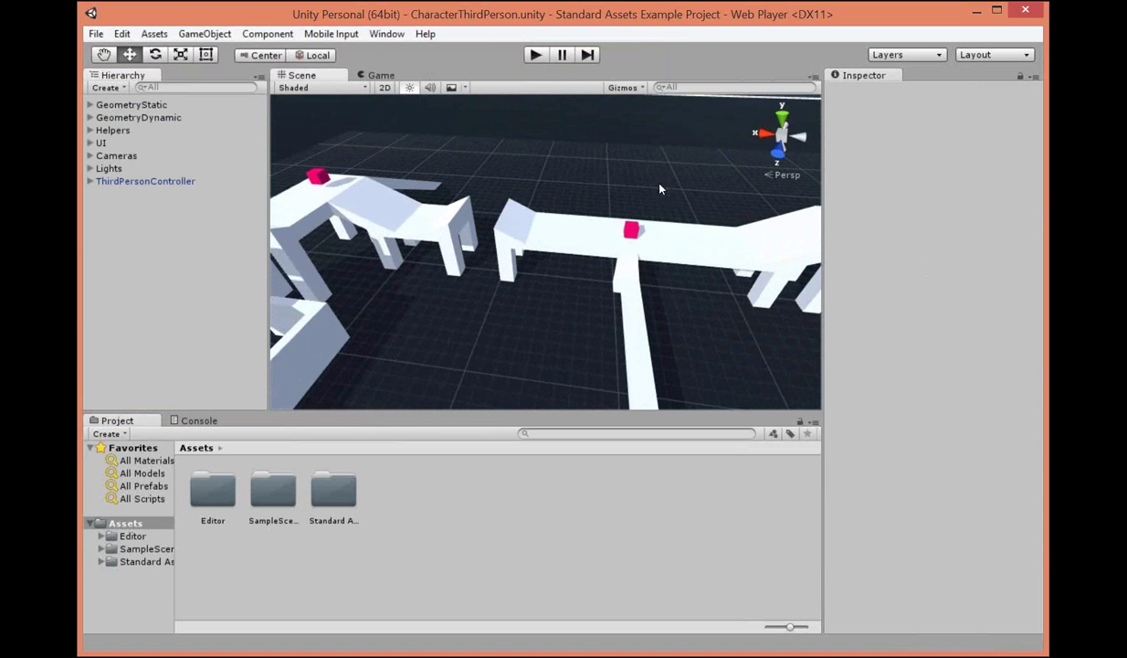
pyautogui.keyDown('alt'); pyautogui.moveTo(660, 181); pyautogui.dragTo(885, 176); pyautogui.keyUp('alt')
pyautogui.keyDown('alt'); pyautogui.moveTo(643, 213); pyautogui.dragTo(714, 146); pyautogui.keyUp('alt')
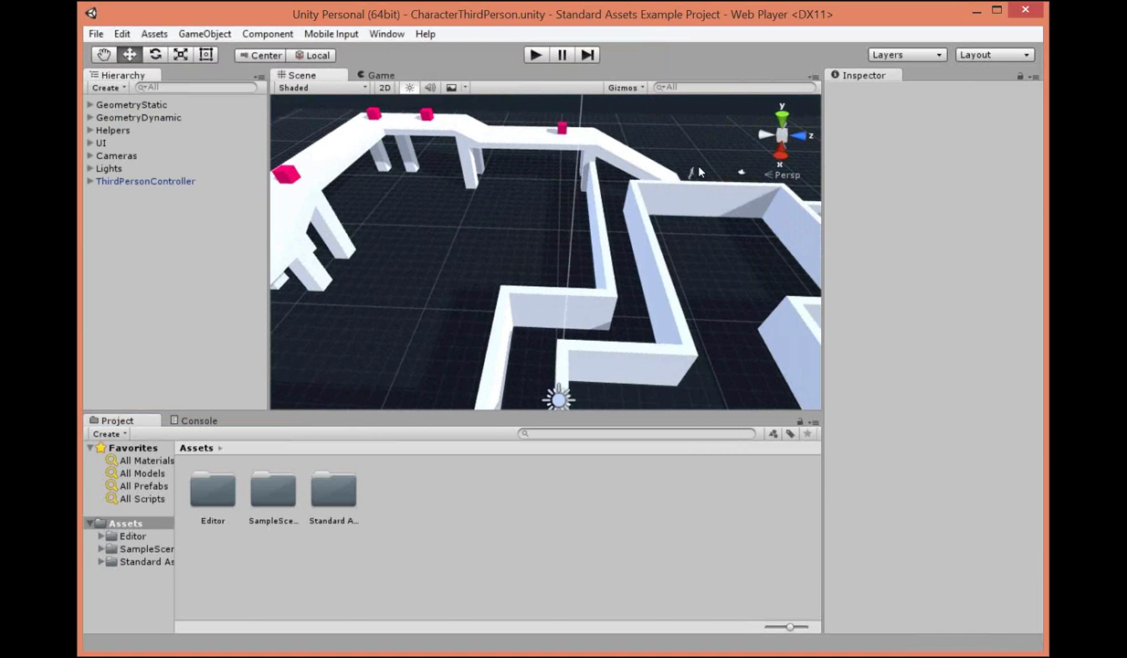
pyautogui.press('alt')
pyautogui.keyDown('alt'); pyautogui.moveTo(707, 196); pyautogui.dragTo(848, 231); pyautogui.keyUp('alt')
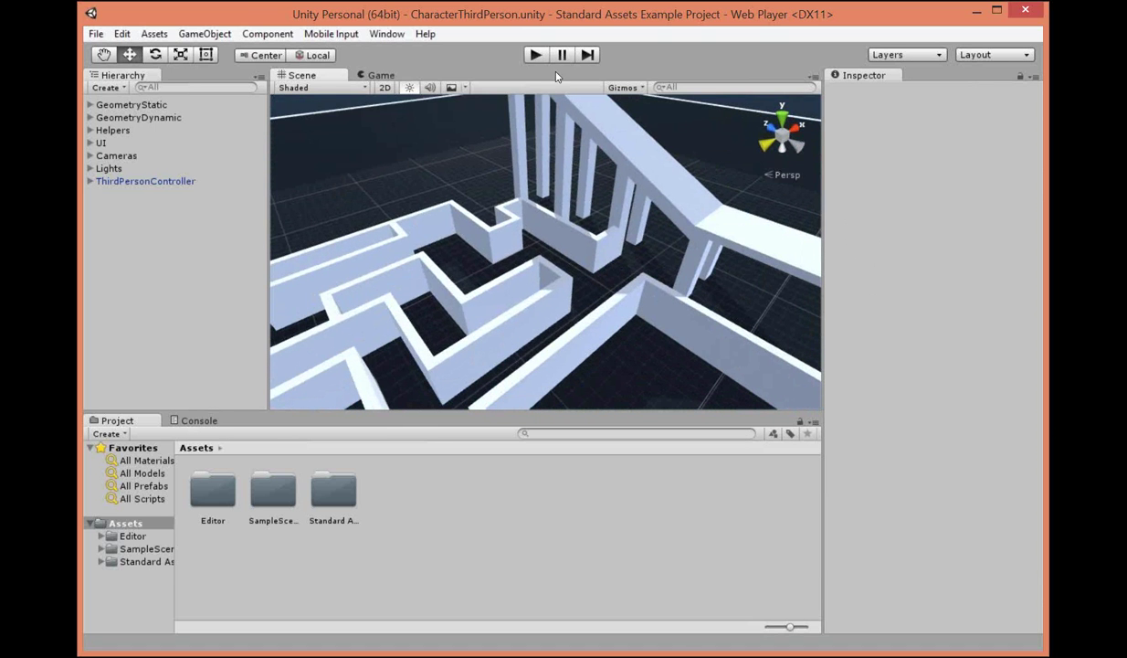
# Play the scene in the Game view and walk the third-person character around the level.
pyautogui.click(380, 77)
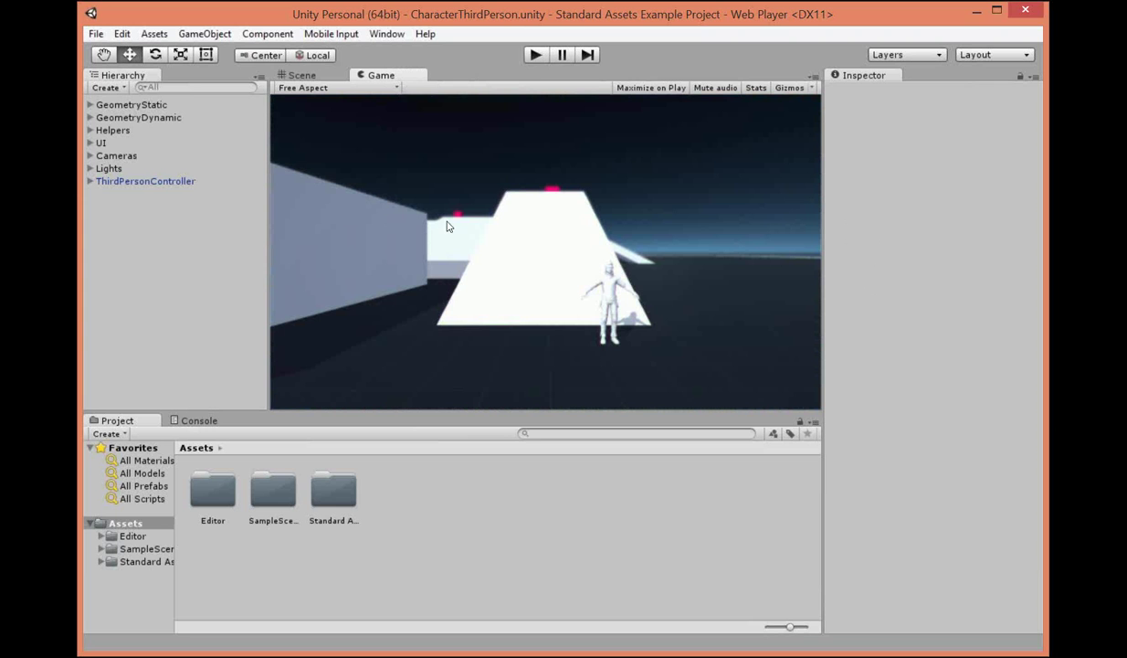
pyautogui.click(536, 56)
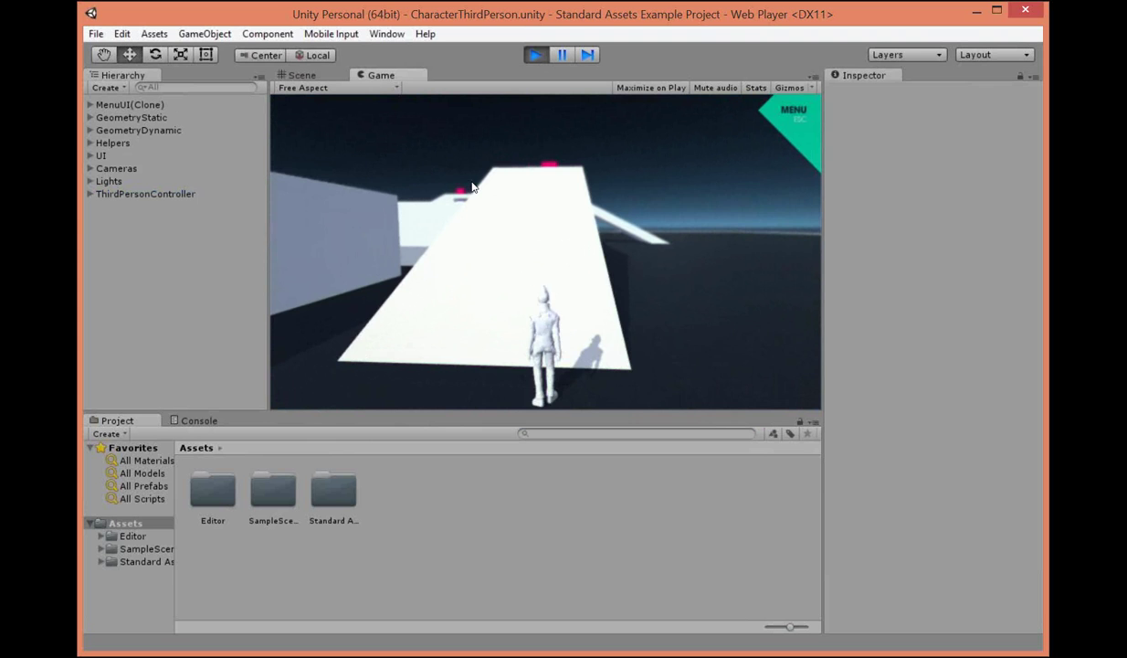
pyautogui.press('w')
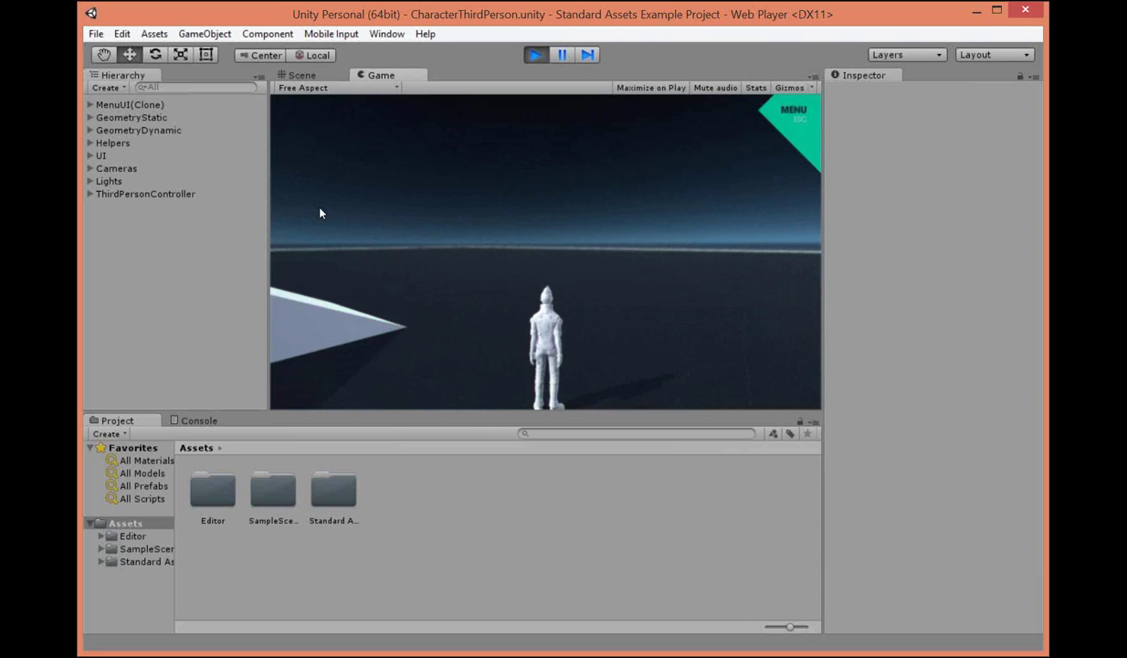
pyautogui.moveTo(413, 227)
pyautogui.moveTo(591, 315)
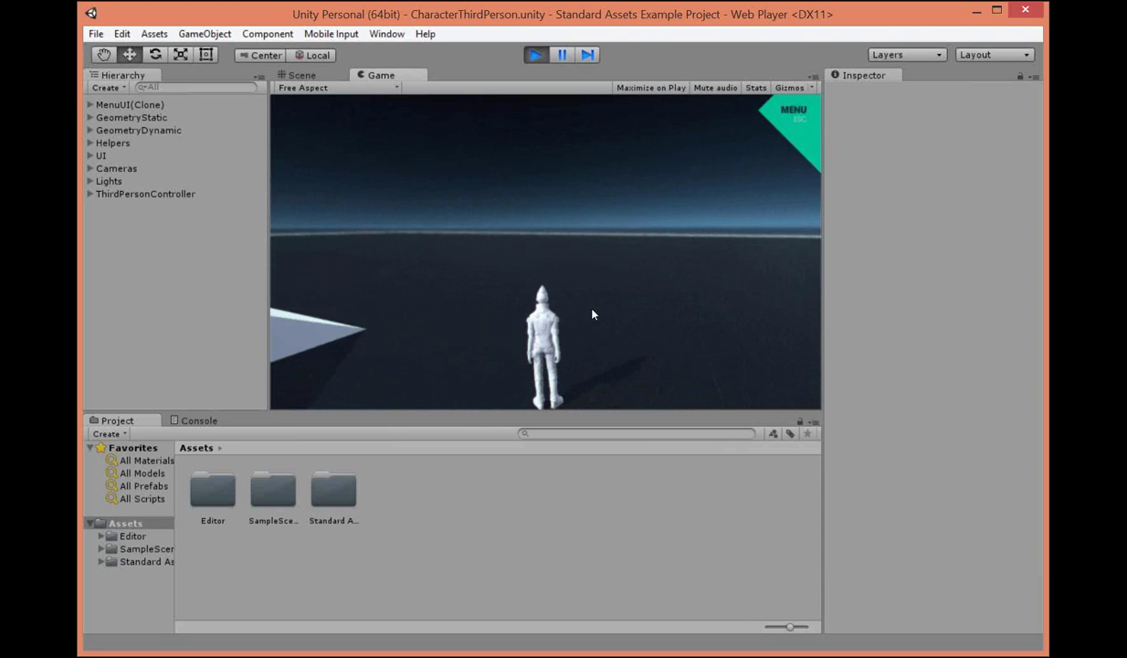
pyautogui.moveTo(576, 365)
pyautogui.moveTo(564, 406)
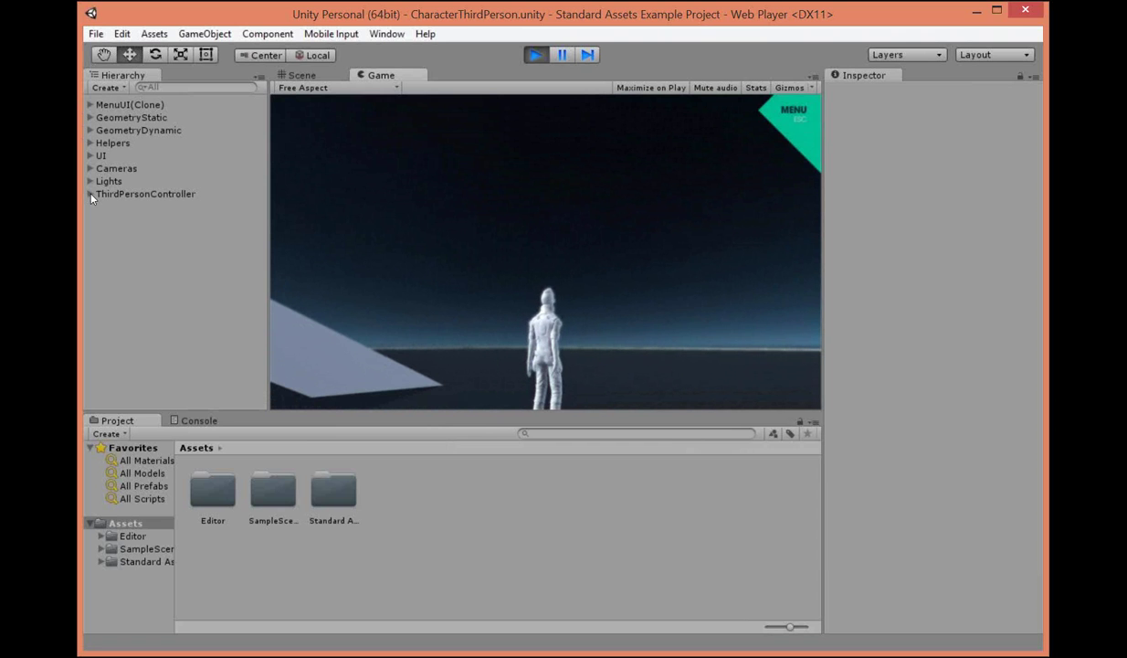
pyautogui.click(506, 317)
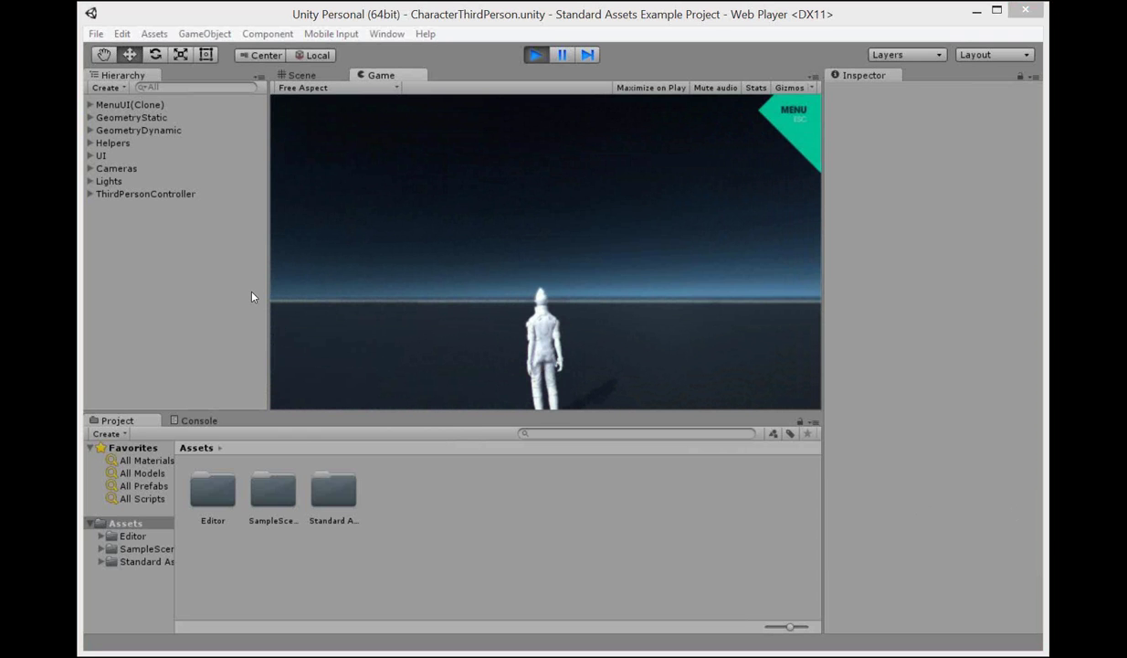
pyautogui.click(410, 310)
pyautogui.press('s')
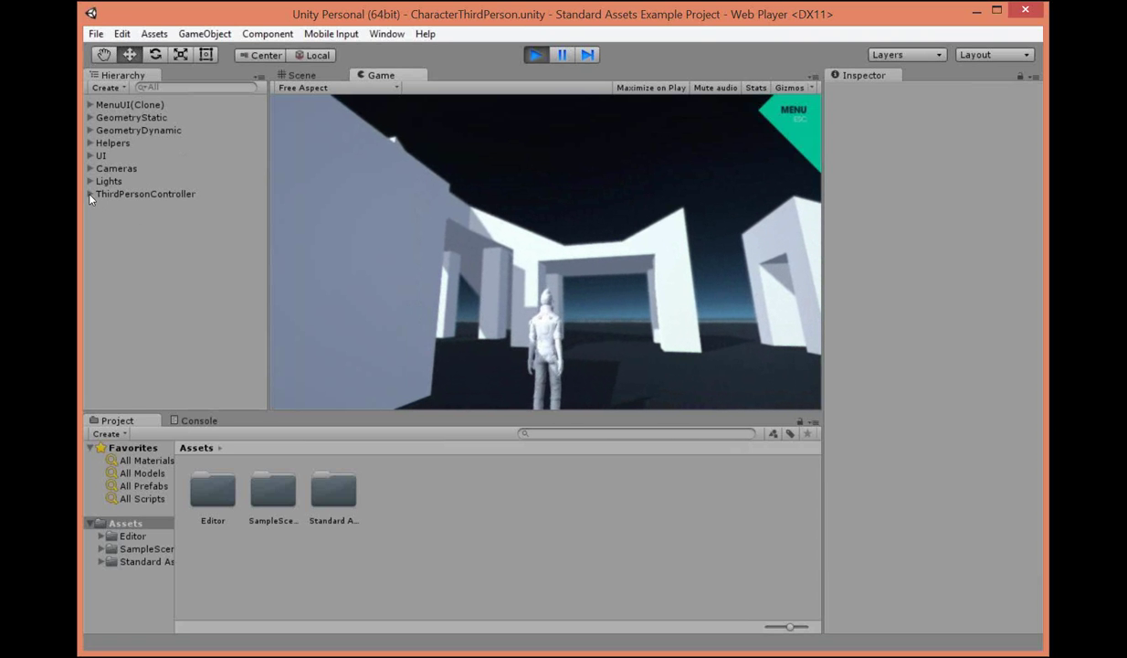
# Inspect the ThirdPersonController's child objects EthanBody, EthanGlasses, EthanSkeleton and EthanHips while the game is running.
pyautogui.click(91, 194)
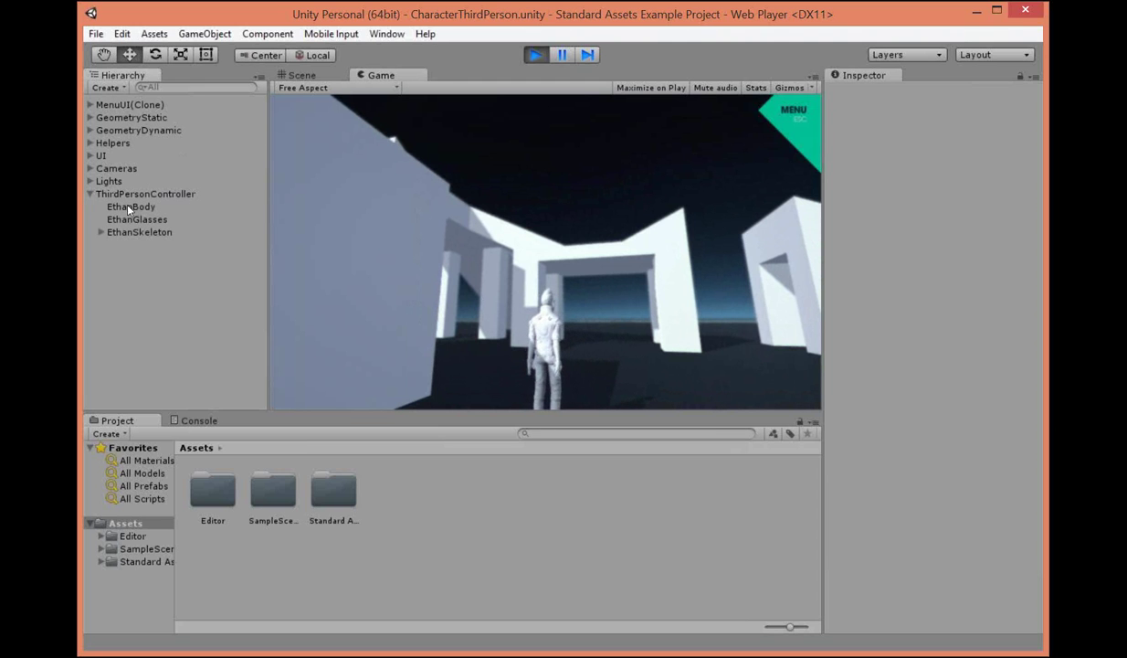
pyautogui.click(129, 209)
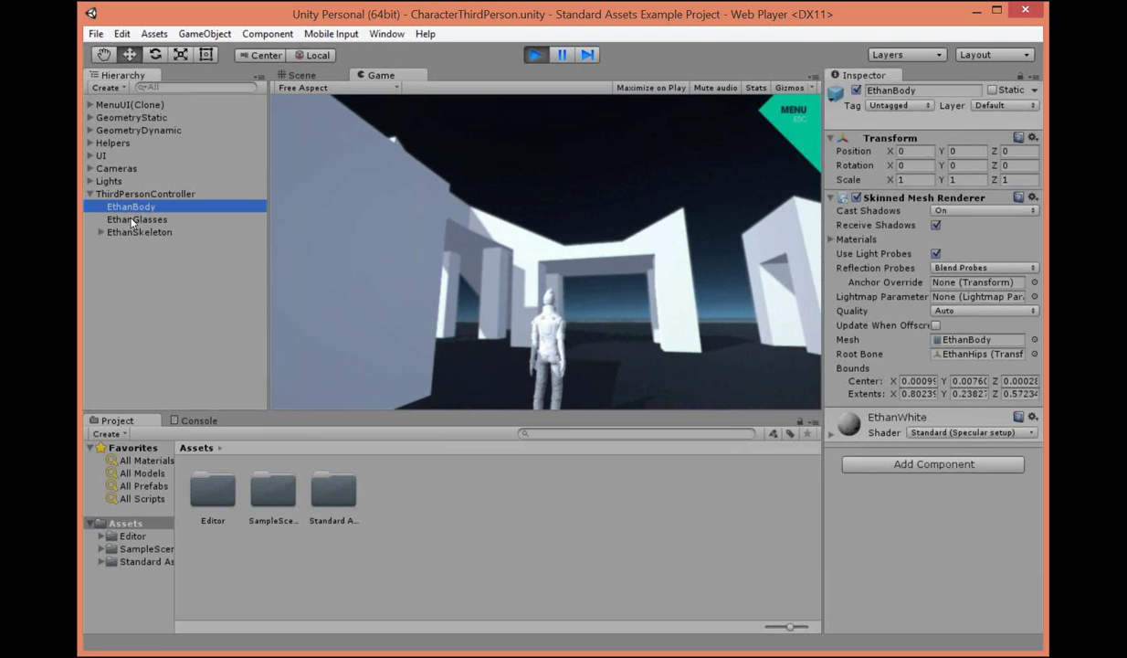
pyautogui.click(117, 221)
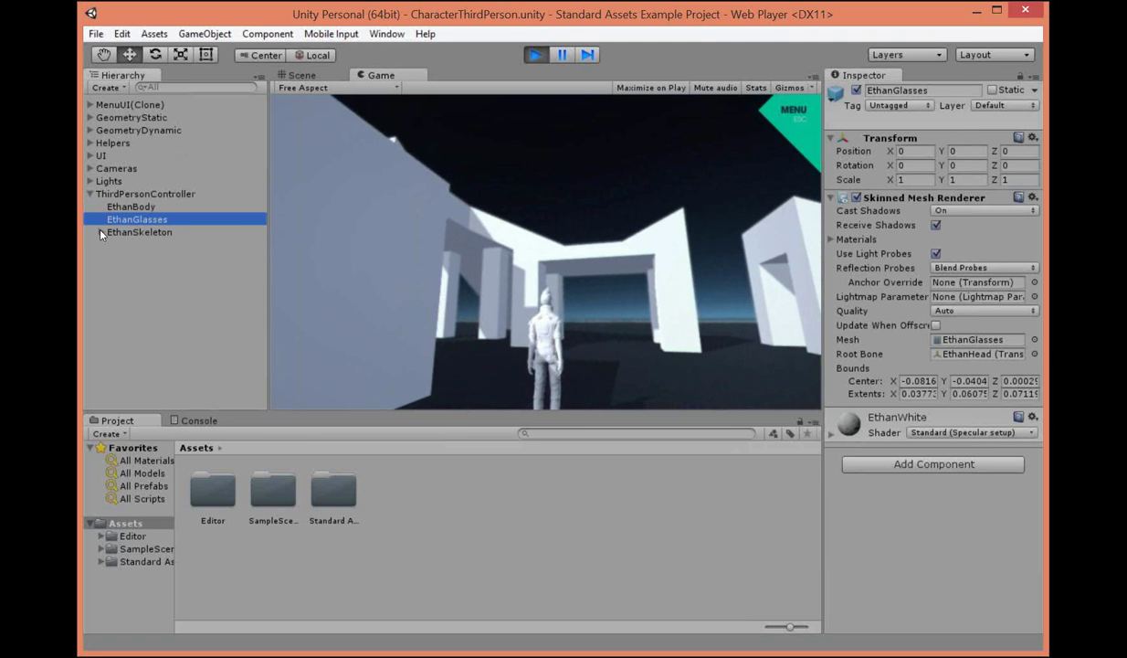
pyautogui.click(101, 233)
pyautogui.click(146, 234)
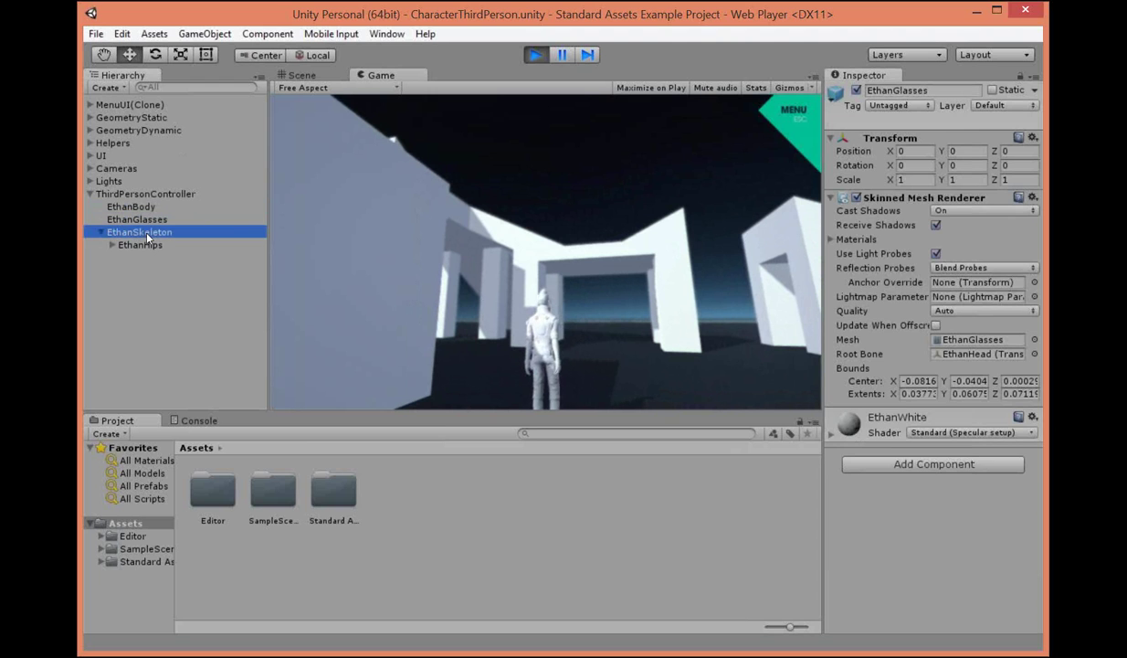
pyautogui.click(129, 246)
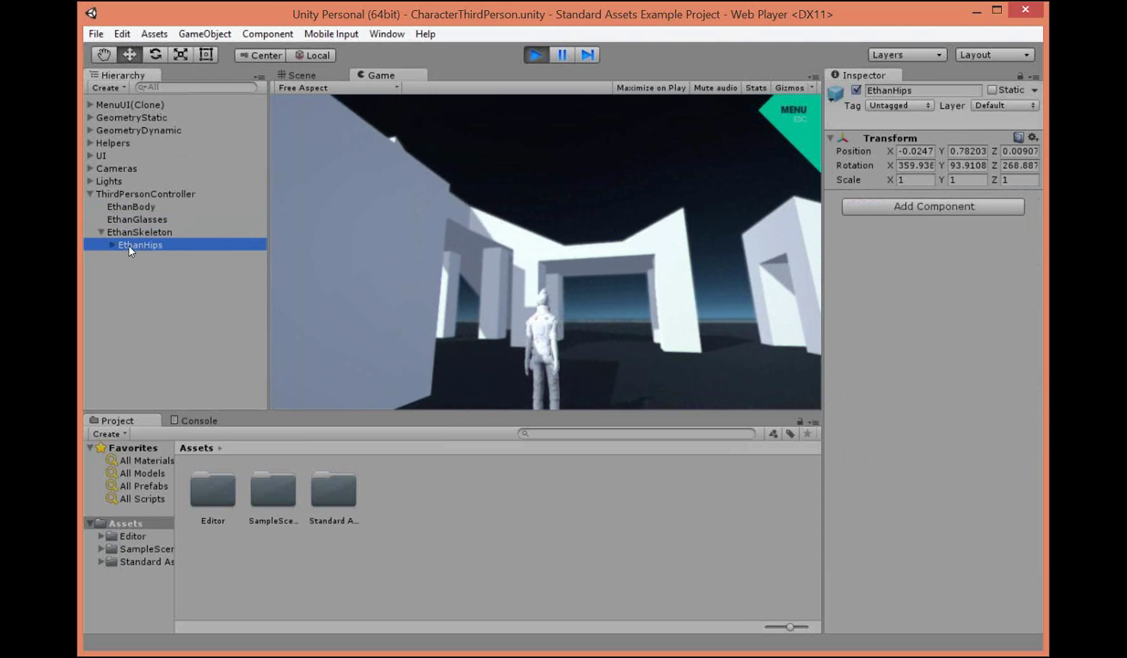
# Examine the bone hierarchy under EthanHips, from EthanSpine through the leg bones down to EthanLeftToe1, and collapse the ThirdPersonController tree.
pyautogui.click(114, 247)
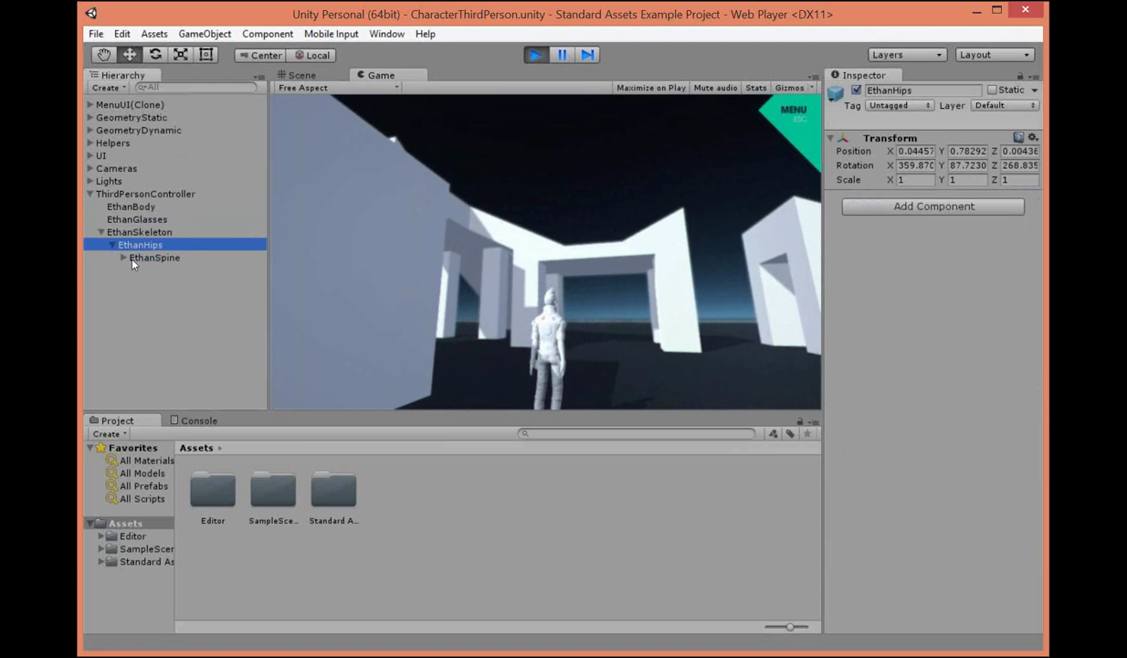
pyautogui.click(124, 260)
pyautogui.click(146, 257)
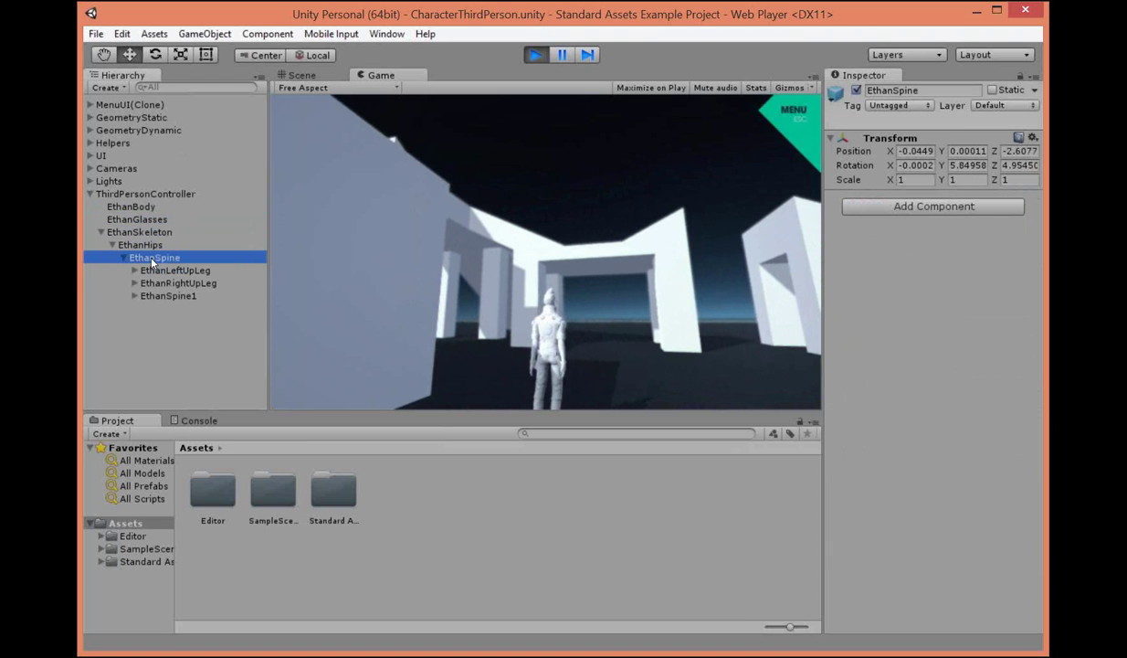
pyautogui.click(136, 270)
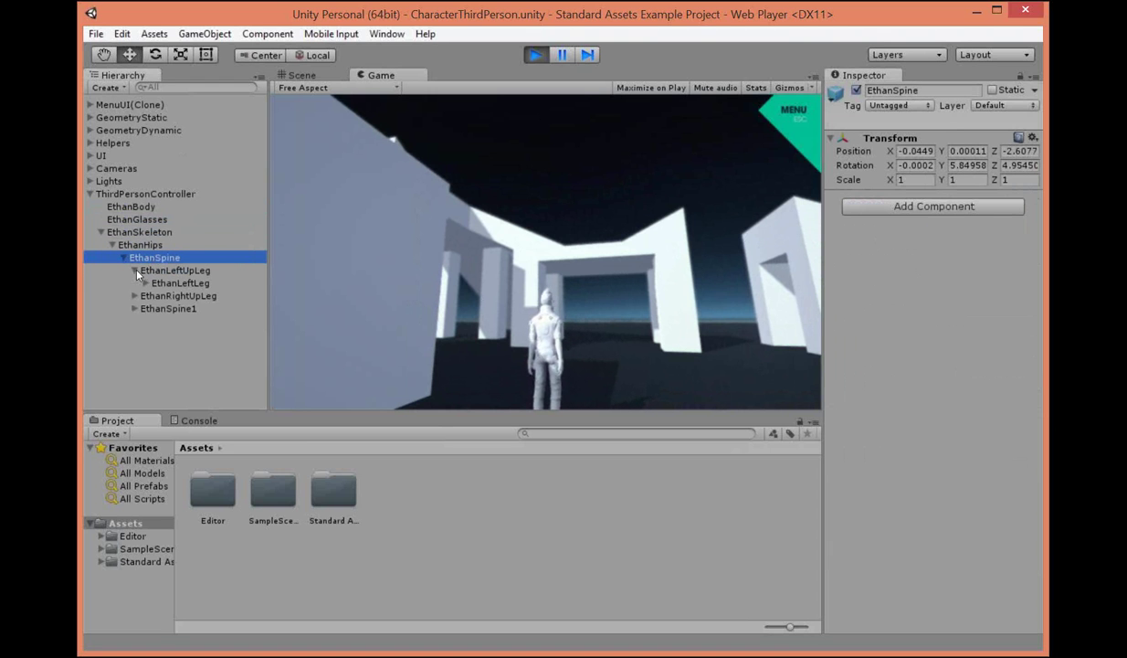
pyautogui.click(146, 283)
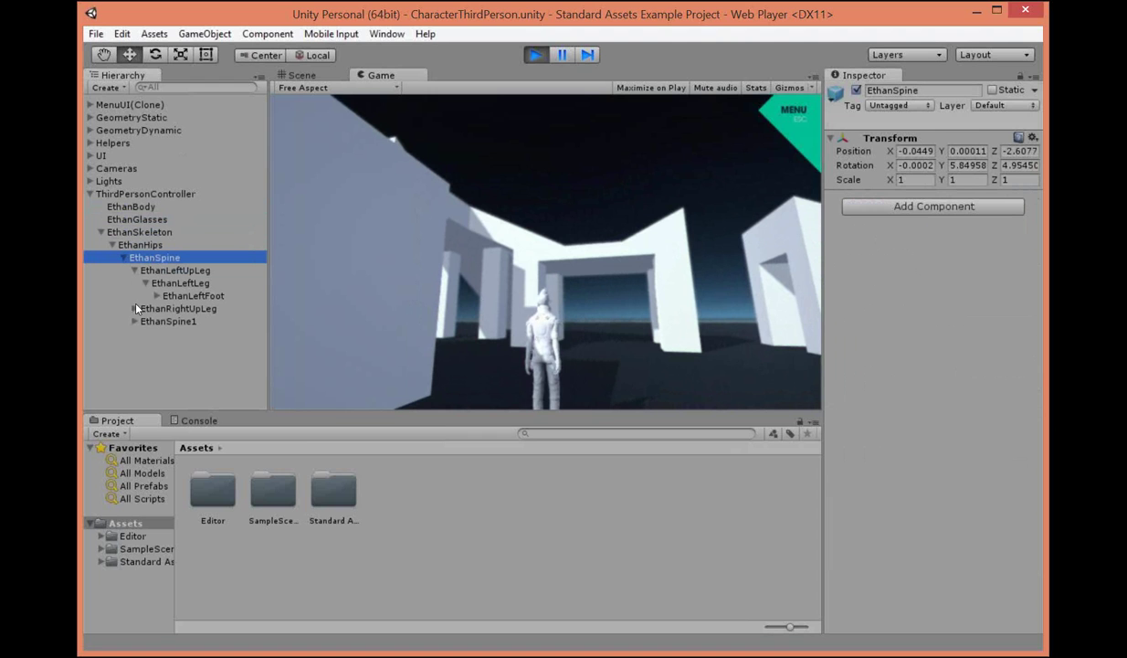
pyautogui.click(134, 309)
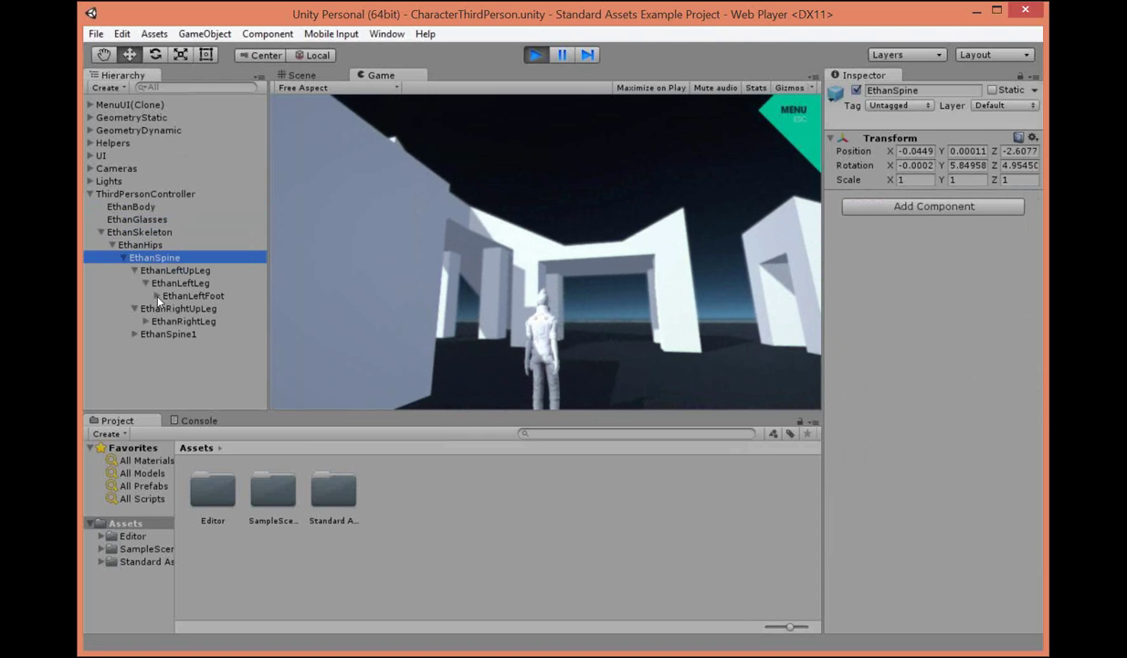
pyautogui.click(158, 296)
pyautogui.click(145, 334)
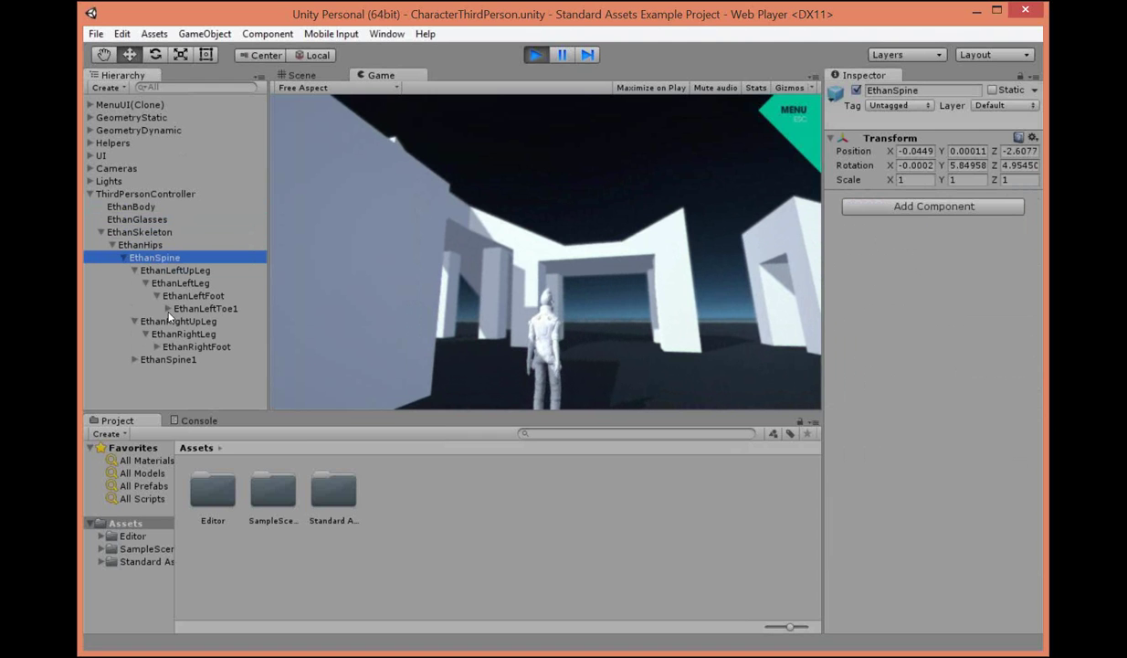
pyautogui.click(173, 309)
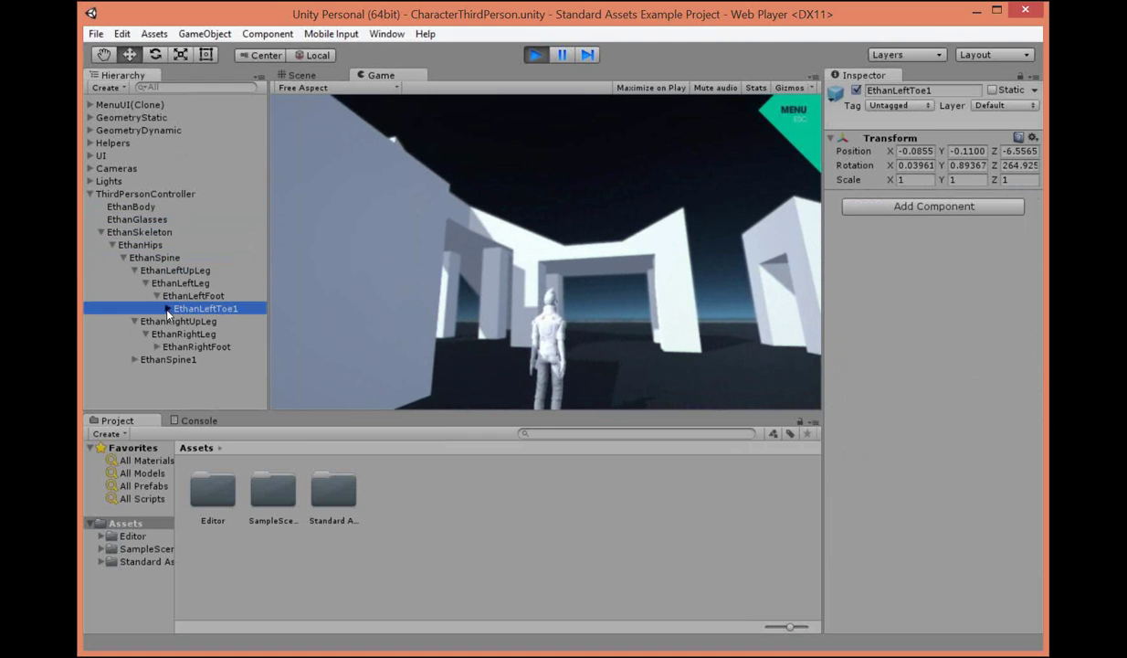
pyautogui.click(168, 310)
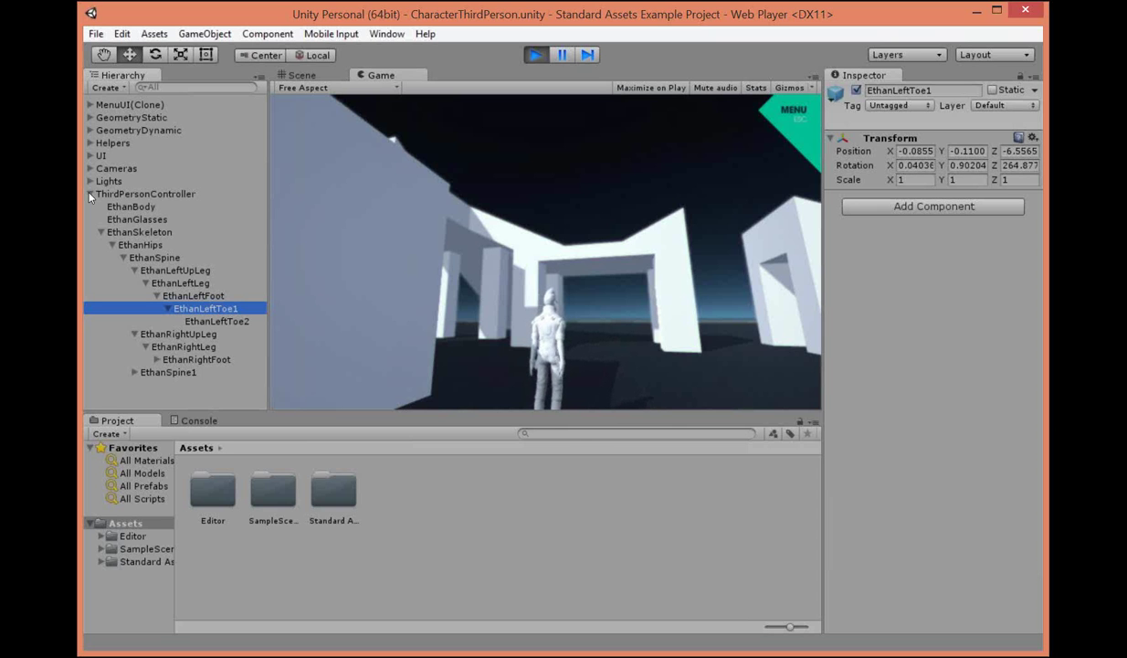
pyautogui.click(90, 194)
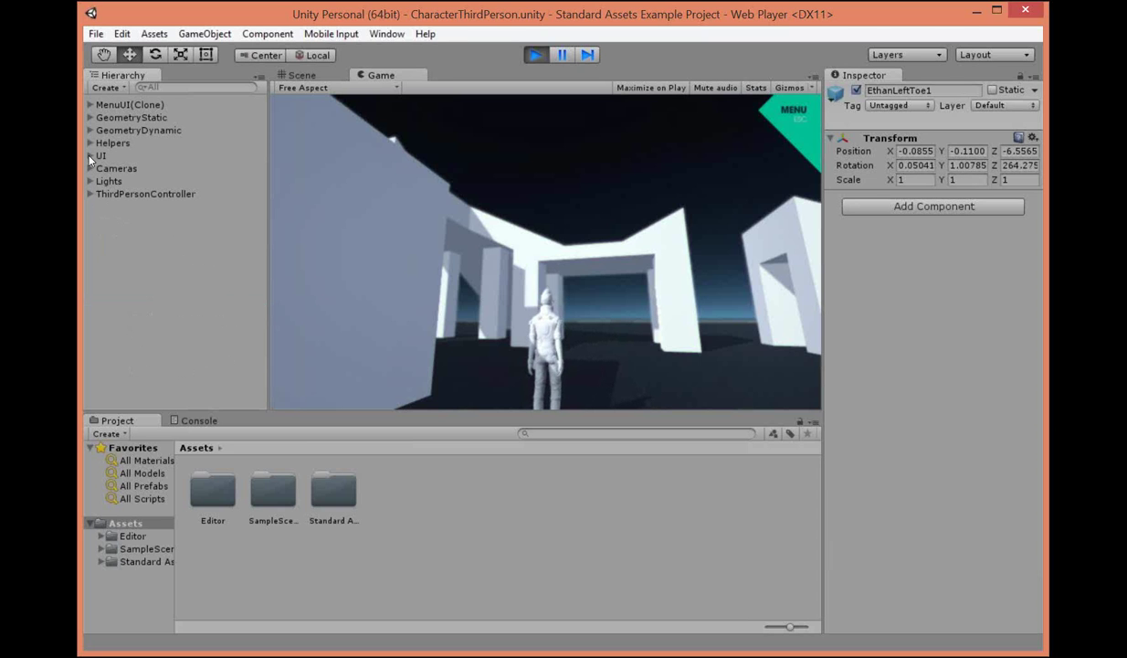
# Expand the UI object's DualTouchControls and inspect its Canvas, Graphic Raycaster and Mobile Control Rig components.
pyautogui.click(89, 156)
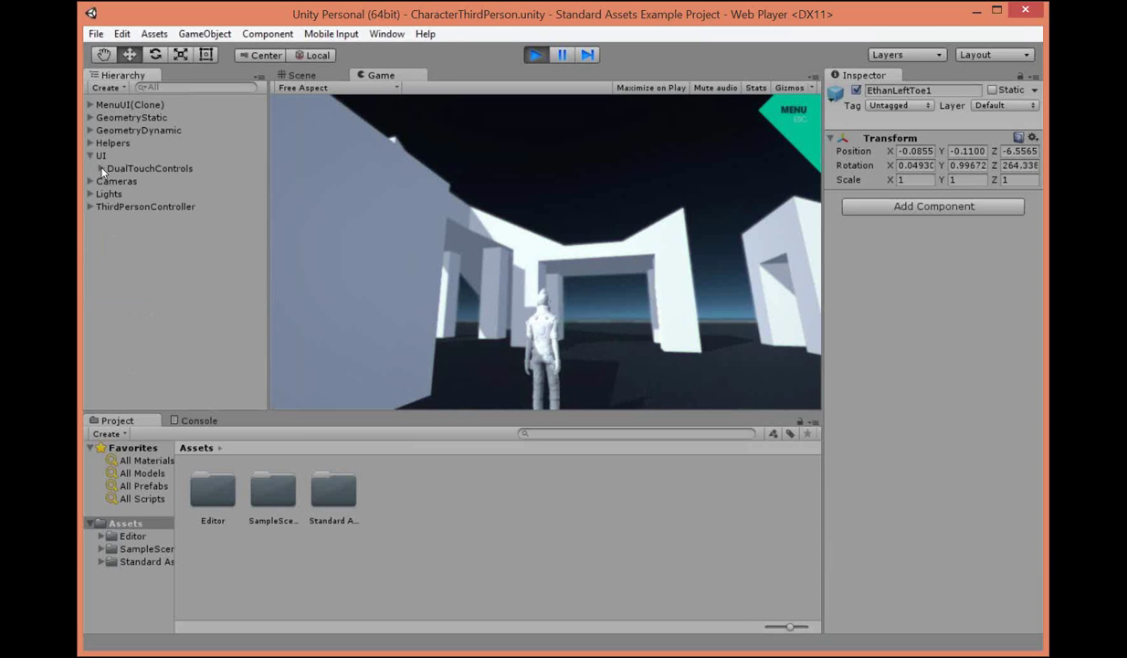
pyautogui.click(101, 168)
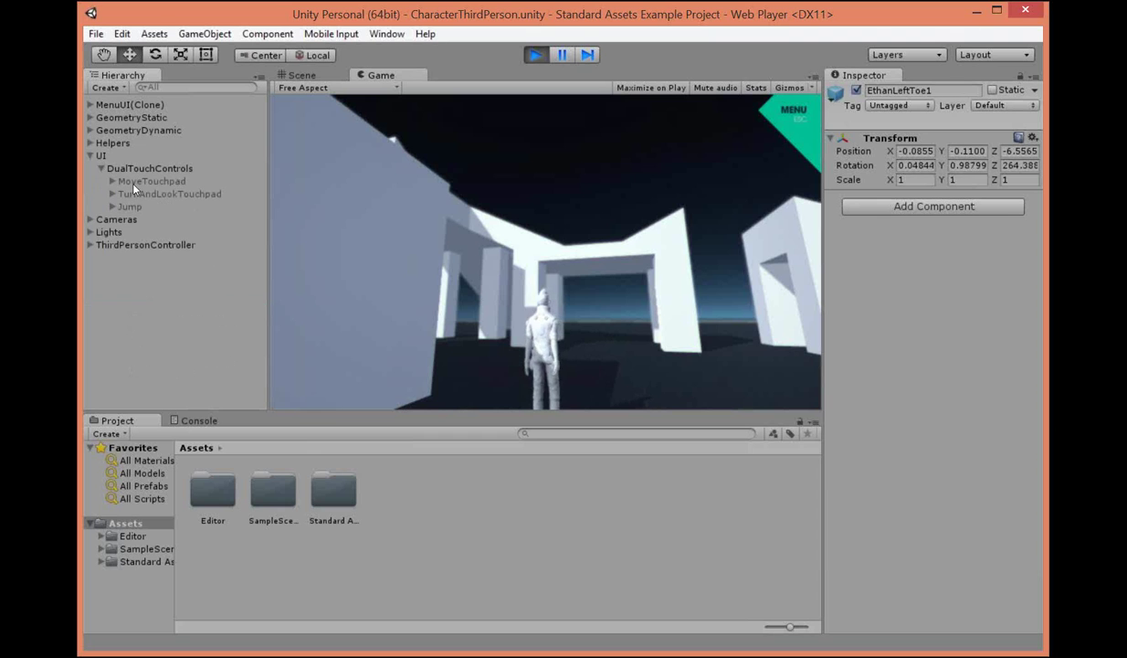
pyautogui.click(101, 157)
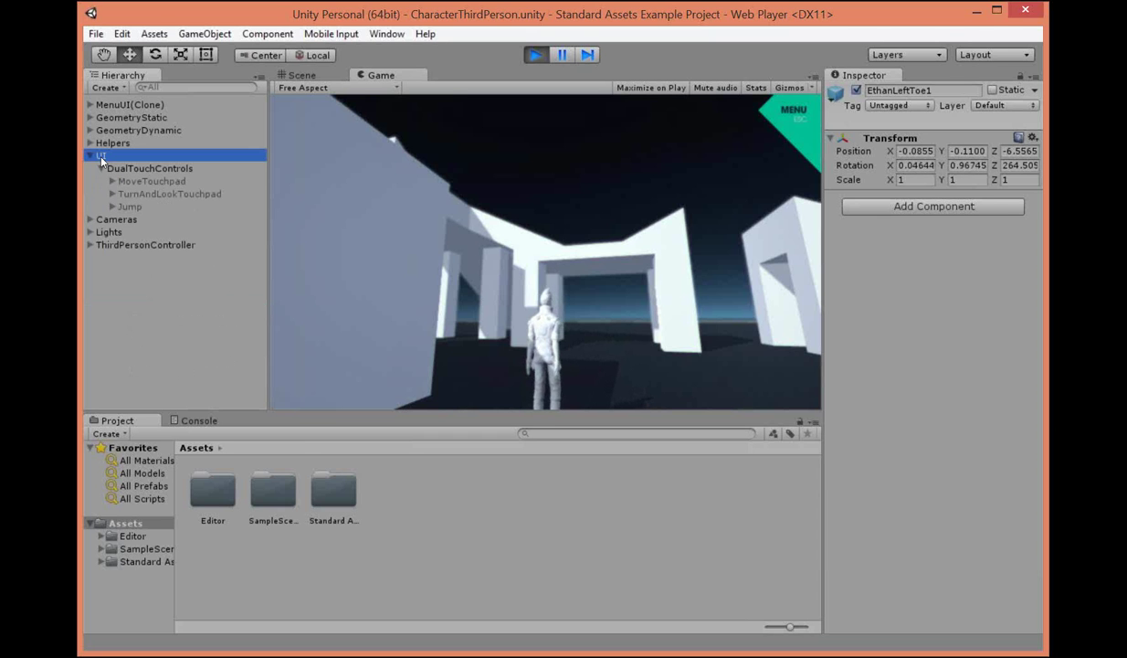
pyautogui.click(124, 169)
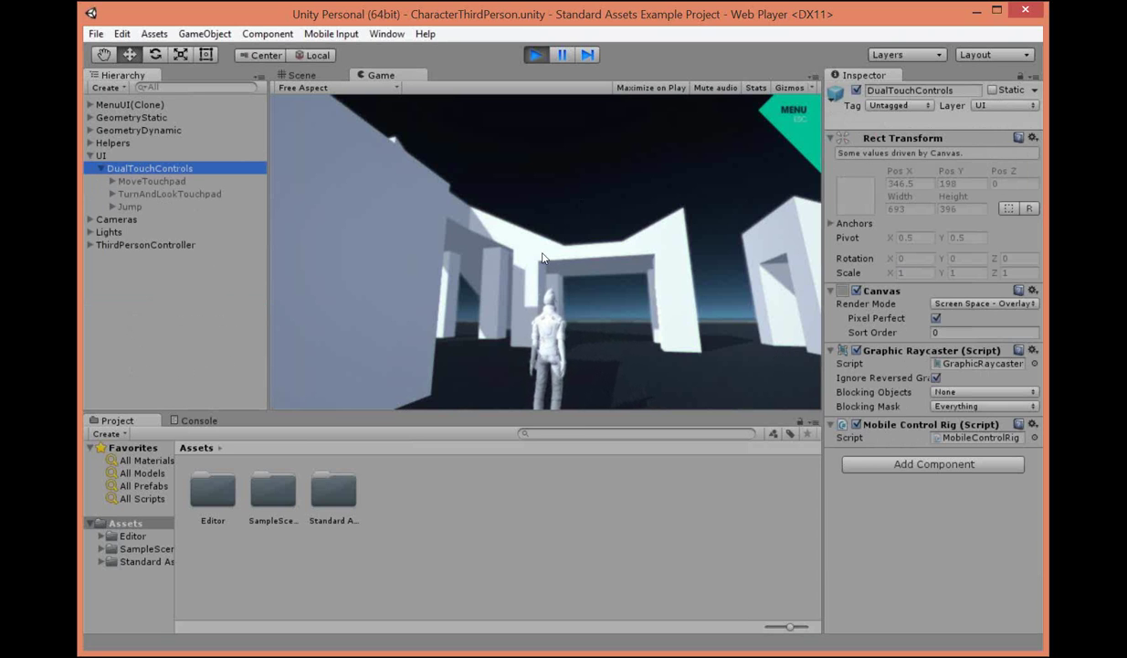
# Inspect the components of MoveTouchpad and its Text child under DualTouchControls.
pyautogui.click(120, 185)
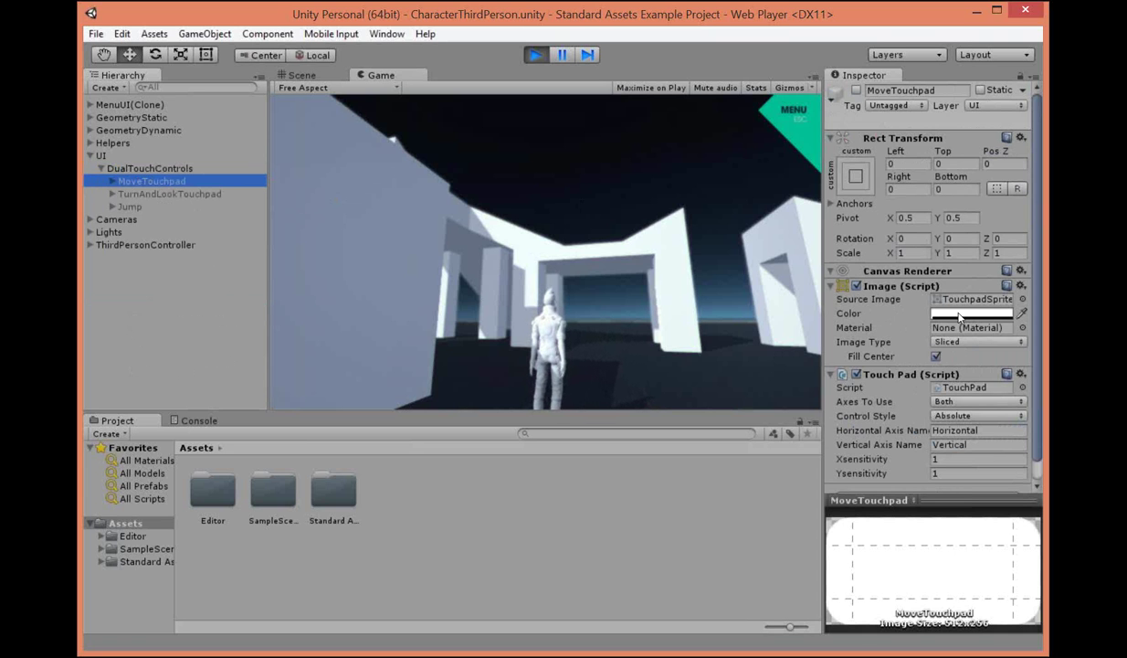
pyautogui.click(113, 183)
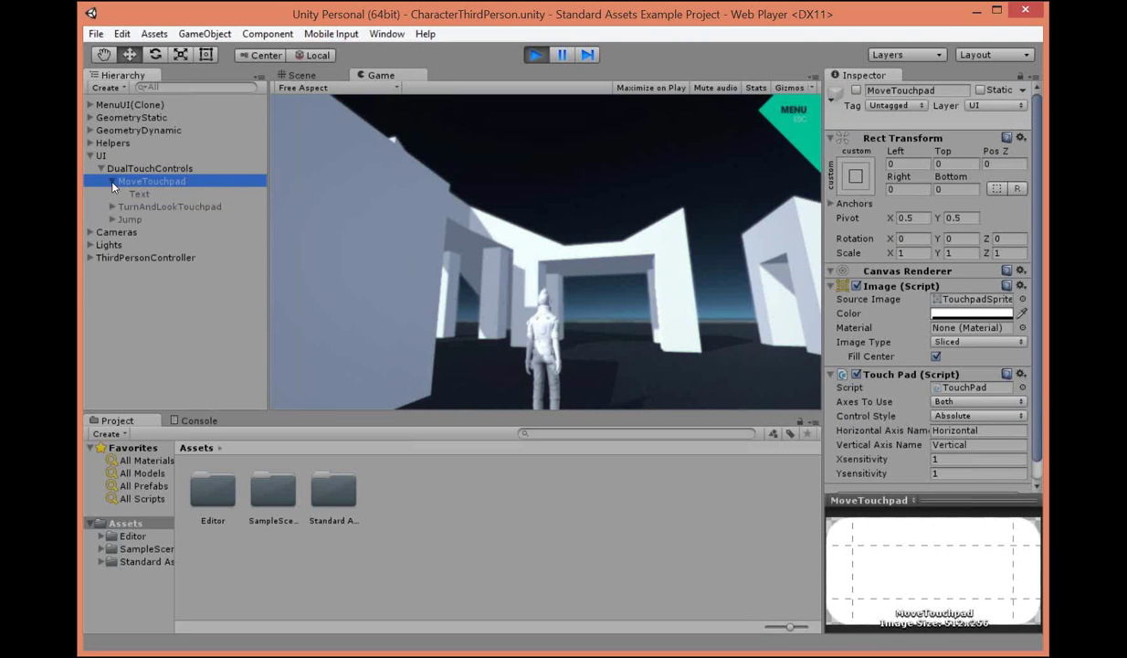
pyautogui.click(135, 195)
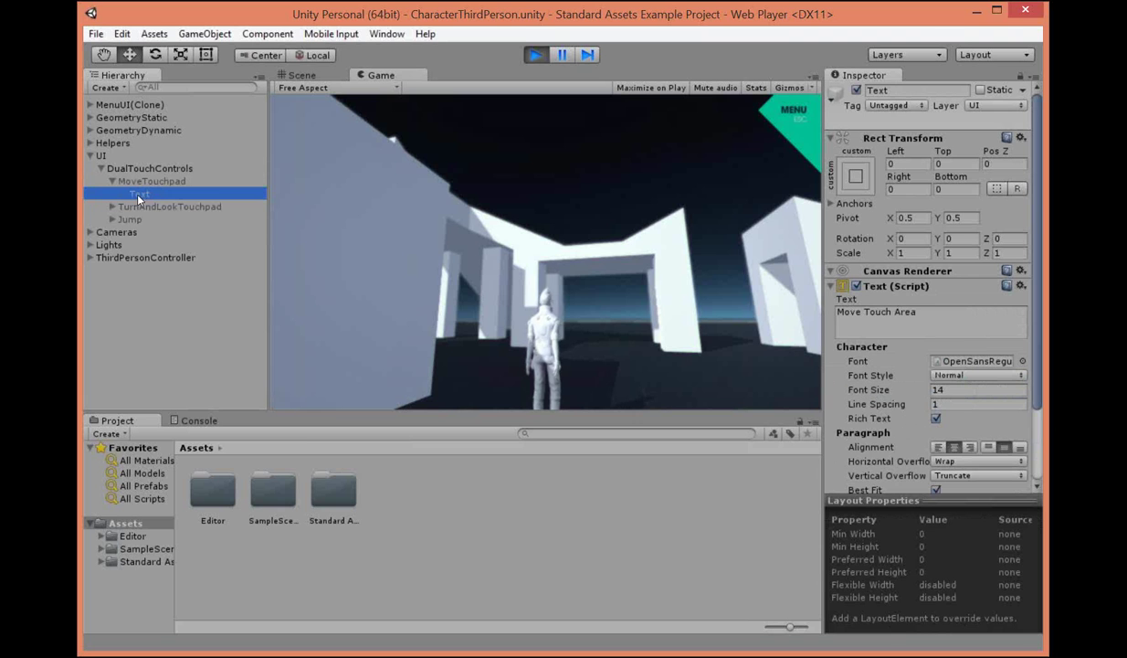
# Locate the project assets used by MoveTouchpad's Image source sprite and its TouchPad script.
pyautogui.click(139, 187)
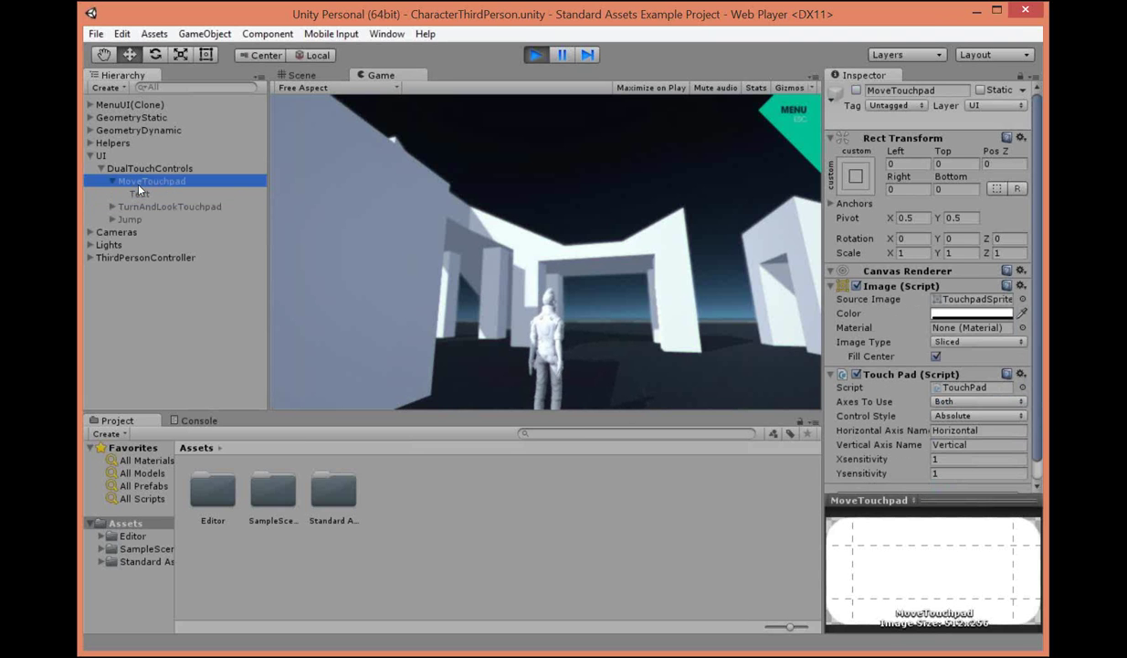
pyautogui.click(965, 299)
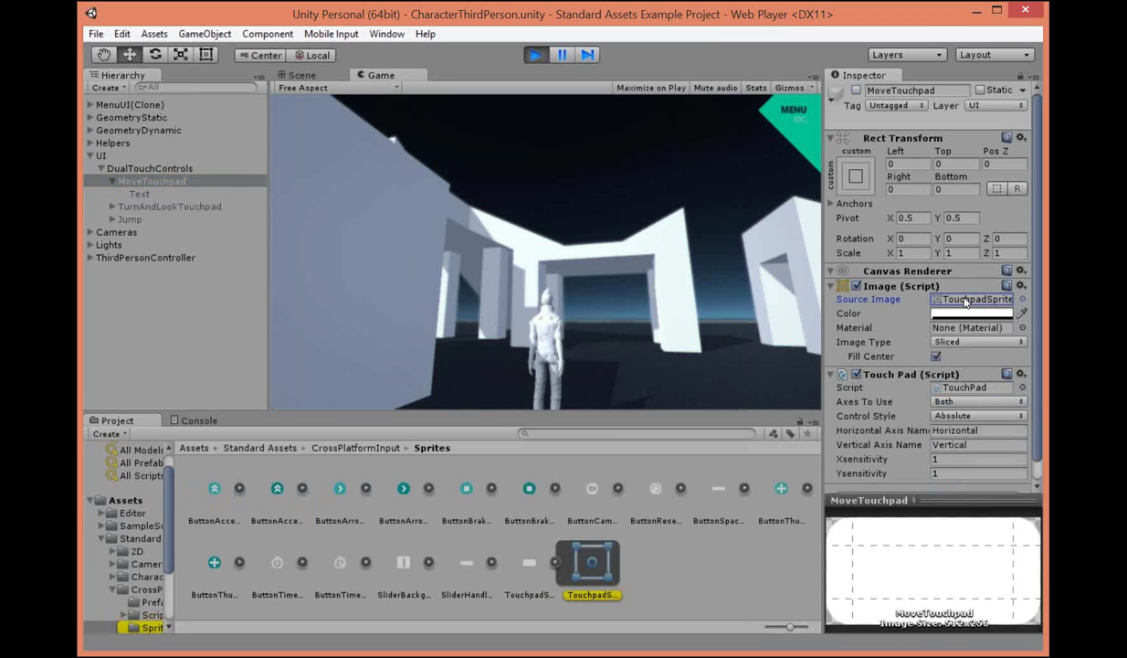
pyautogui.click(947, 388)
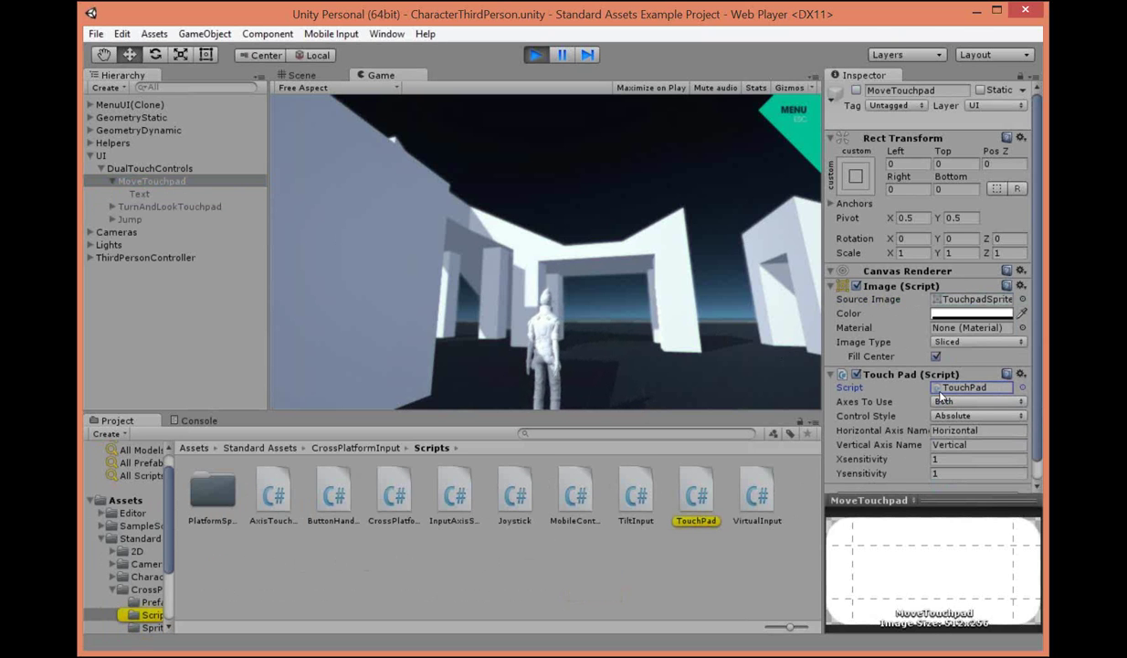
# Read the TouchPad script's code from its axis and control style options to UpdateVirtualAxes in a temporarily widened Inspector.
pyautogui.click(697, 495)
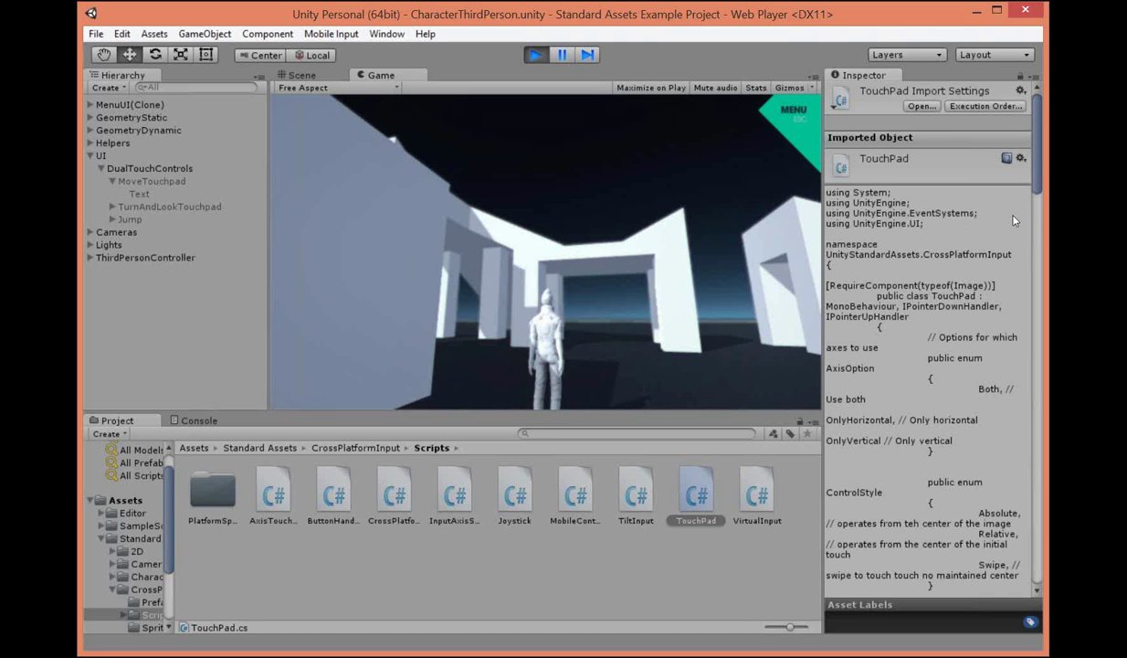
pyautogui.scroll(-3, 1013, 220)
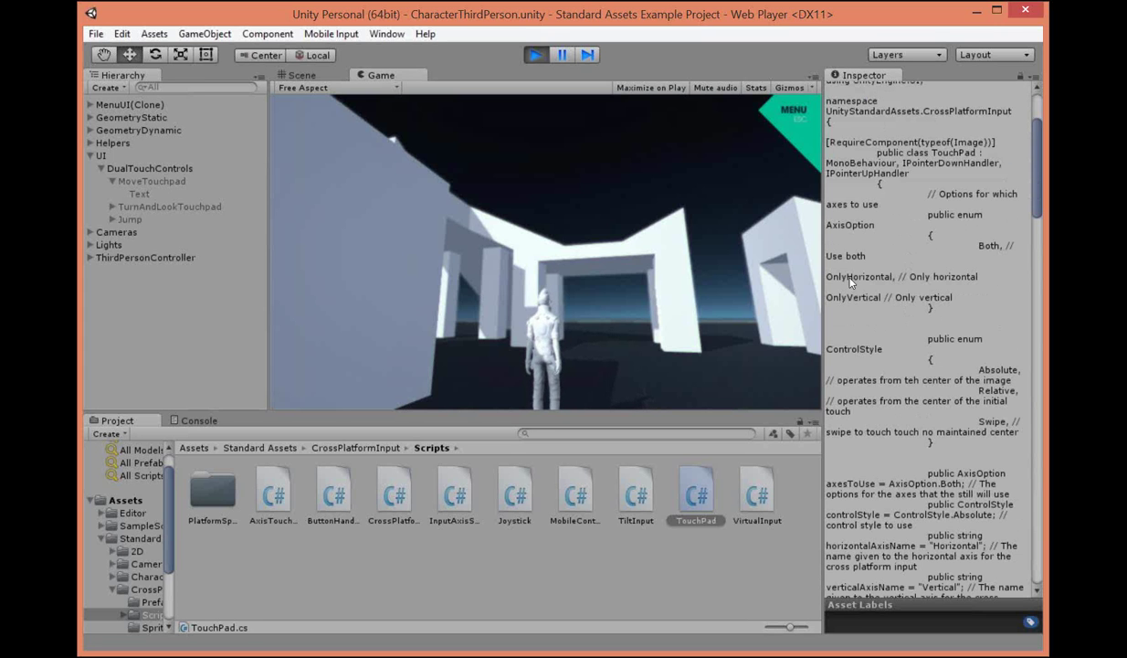
pyautogui.moveTo(791, 274); pyautogui.dragTo(406, 265)
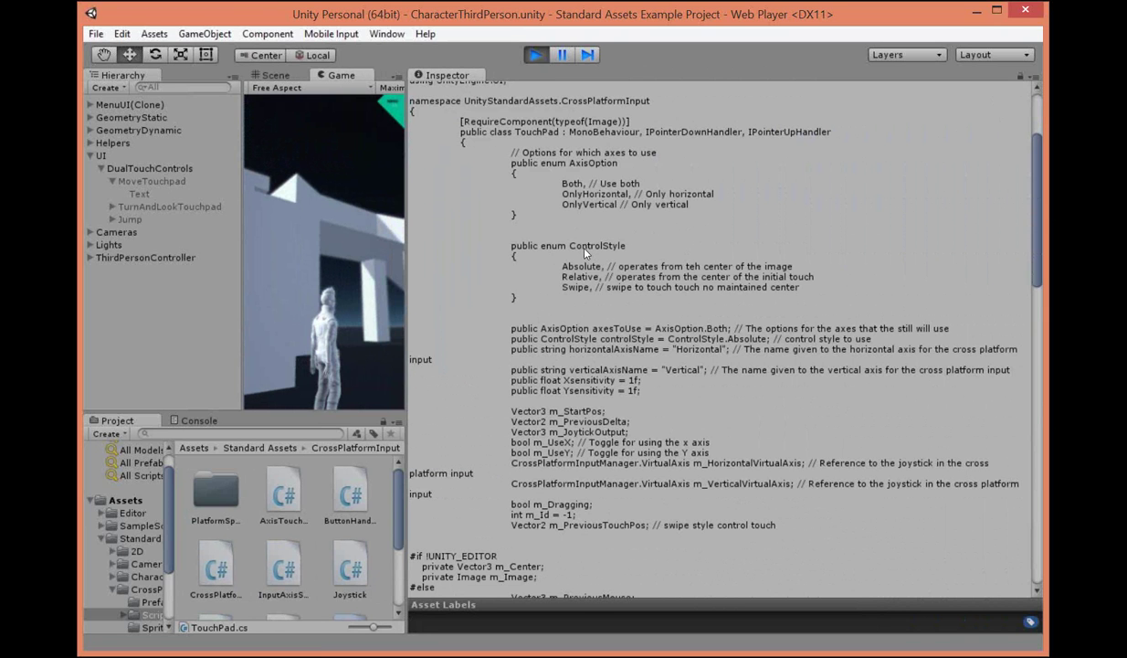
pyautogui.scroll(3, 584, 253)
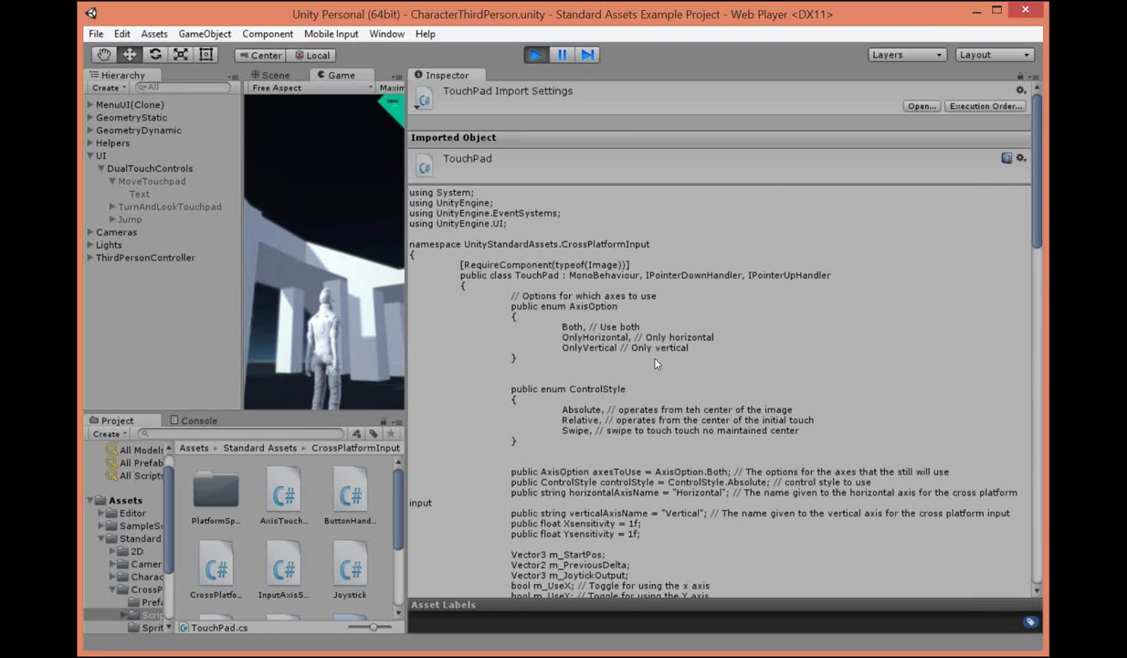
pyautogui.scroll(-3, 655, 364)
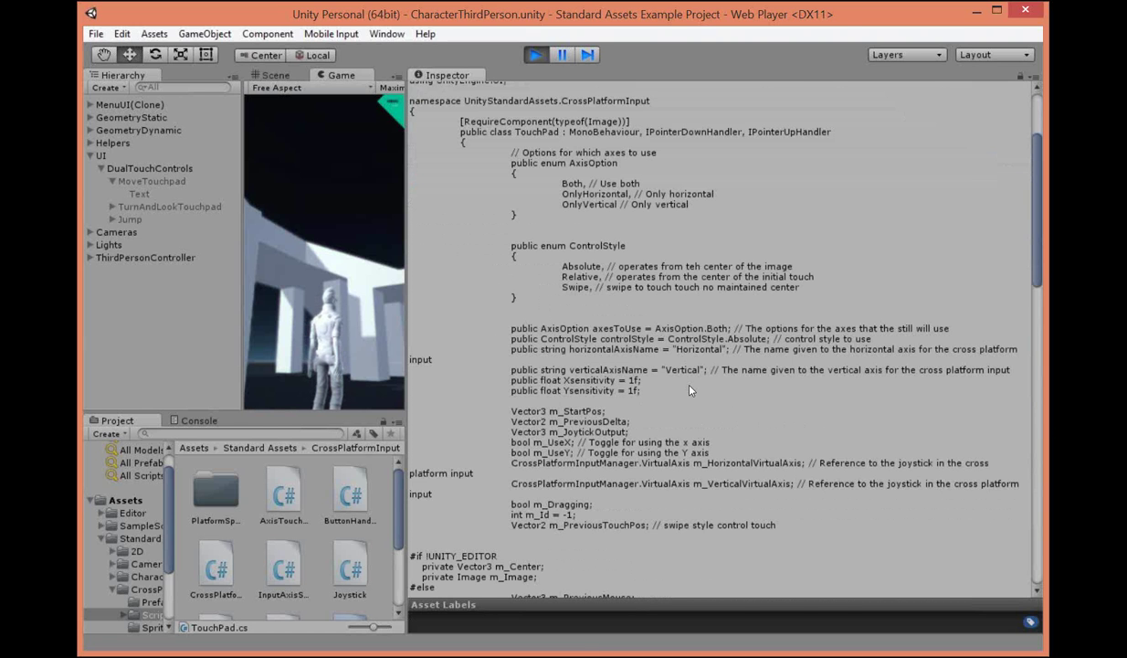
pyautogui.scroll(-5, 690, 390)
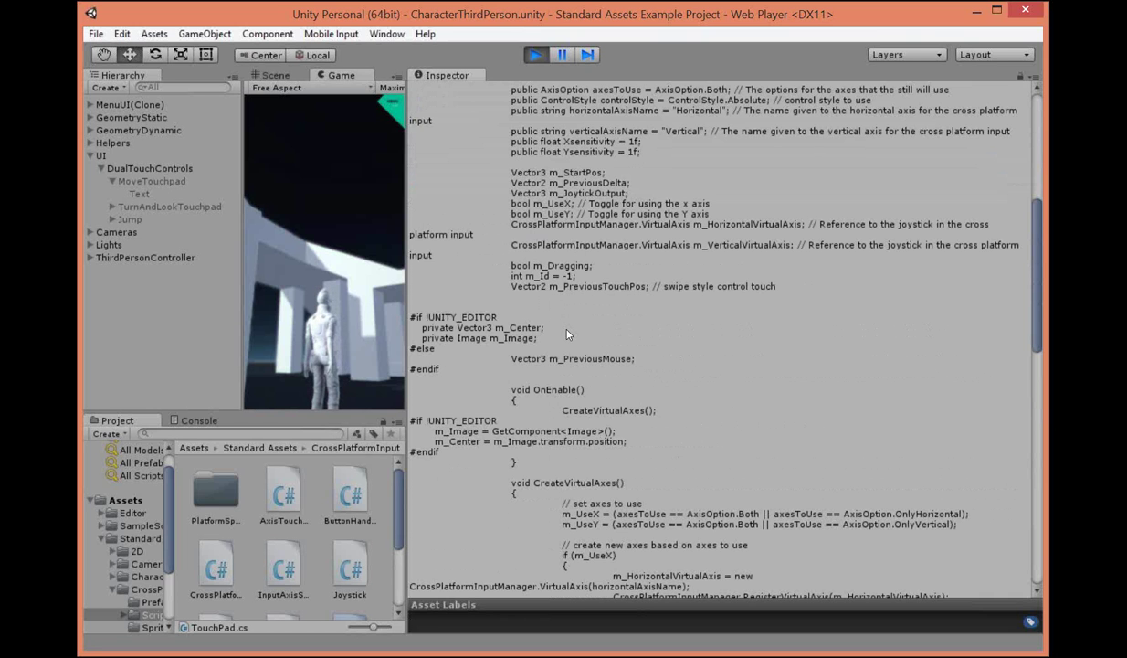
pyautogui.scroll(-2, 566, 334)
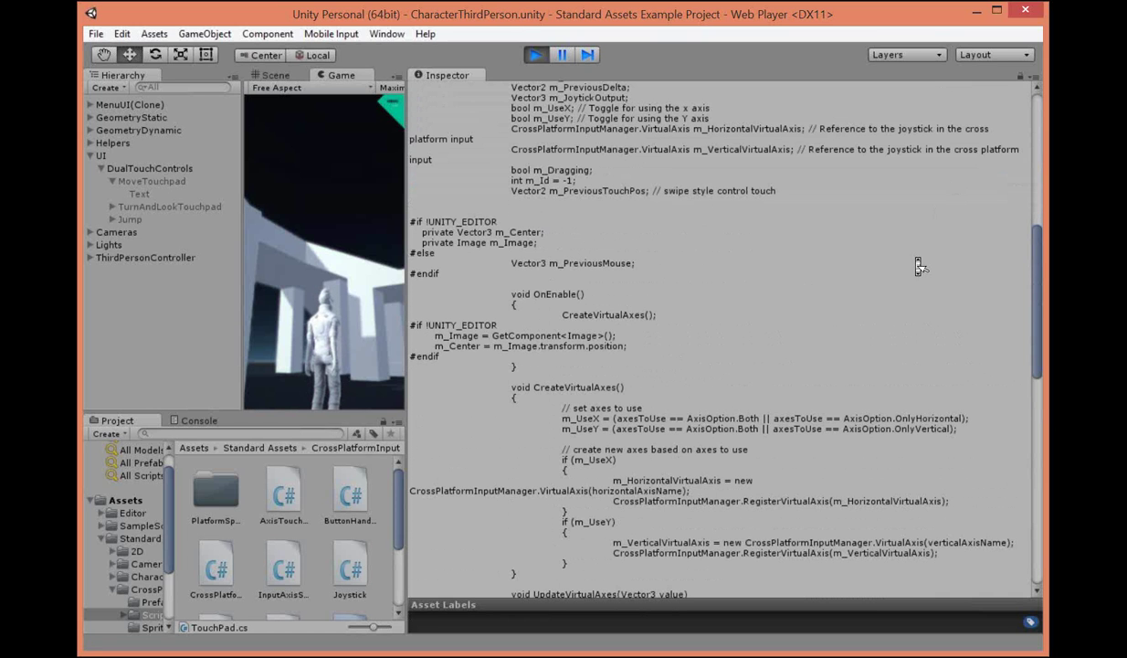
pyautogui.scroll(-3, 920, 266)
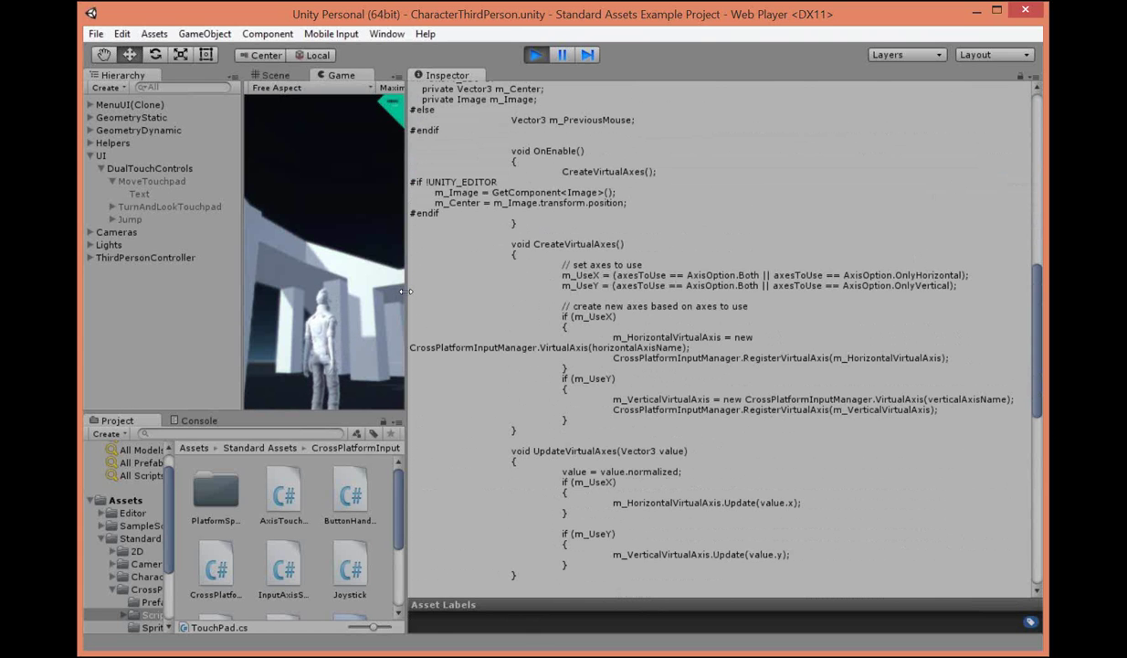
pyautogui.moveTo(405, 290); pyautogui.dragTo(820, 268)
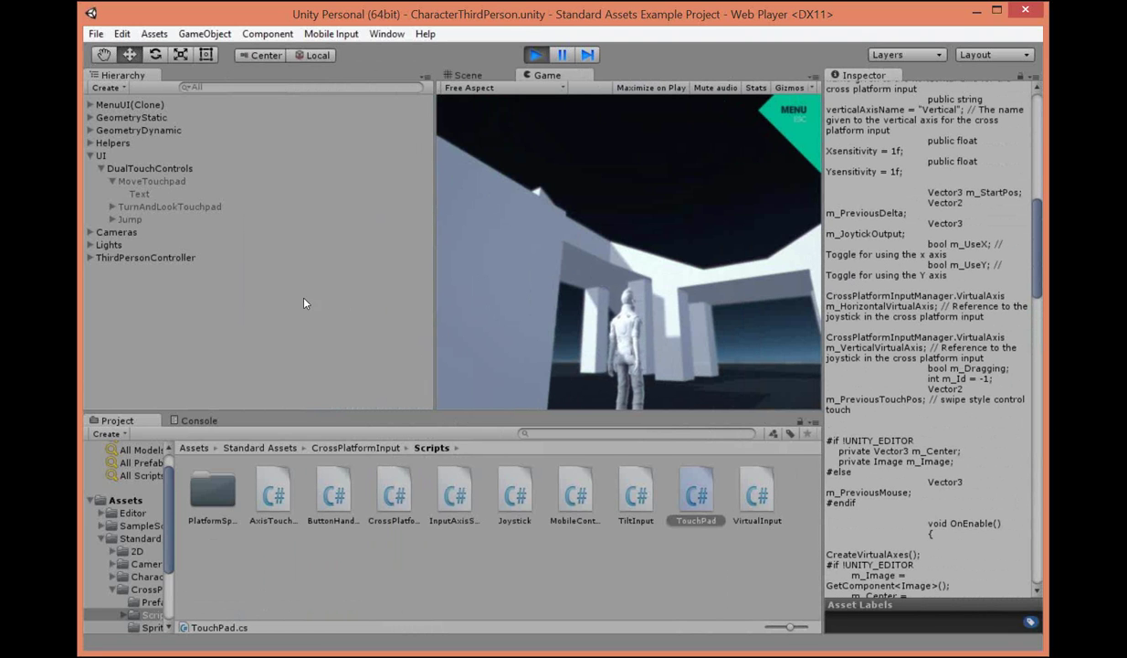
# Inspect the components of MoveTouchpad, TurnAndLookTouchpad and Jump, including Jump's Event Trigger and Button Handler.
pyautogui.click(127, 183)
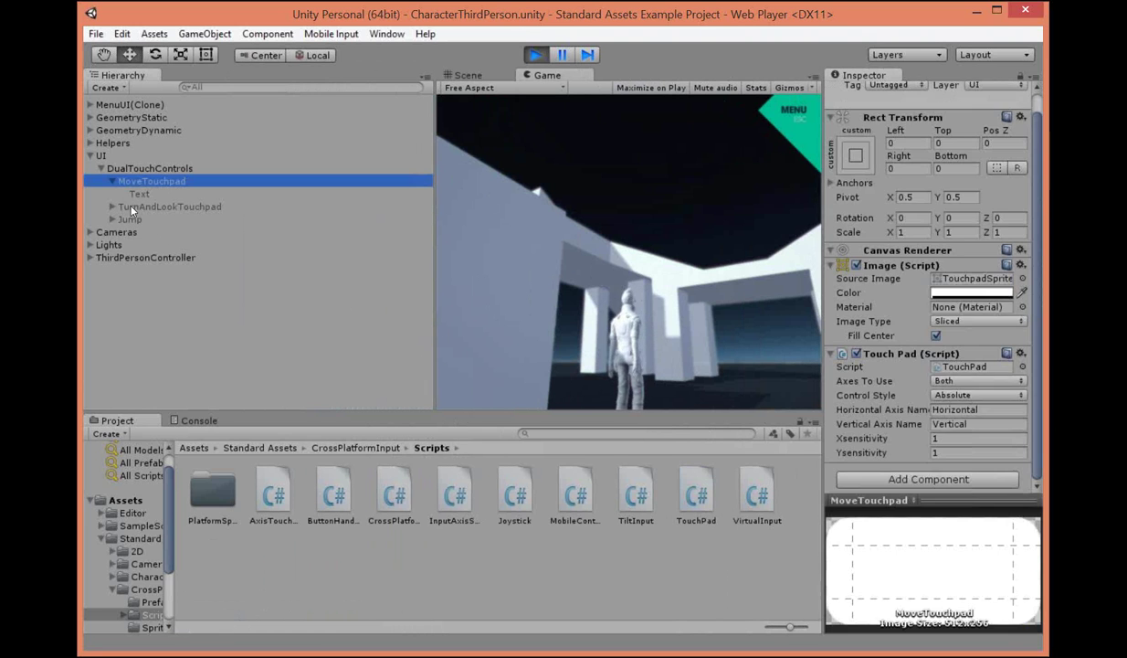
pyautogui.click(133, 209)
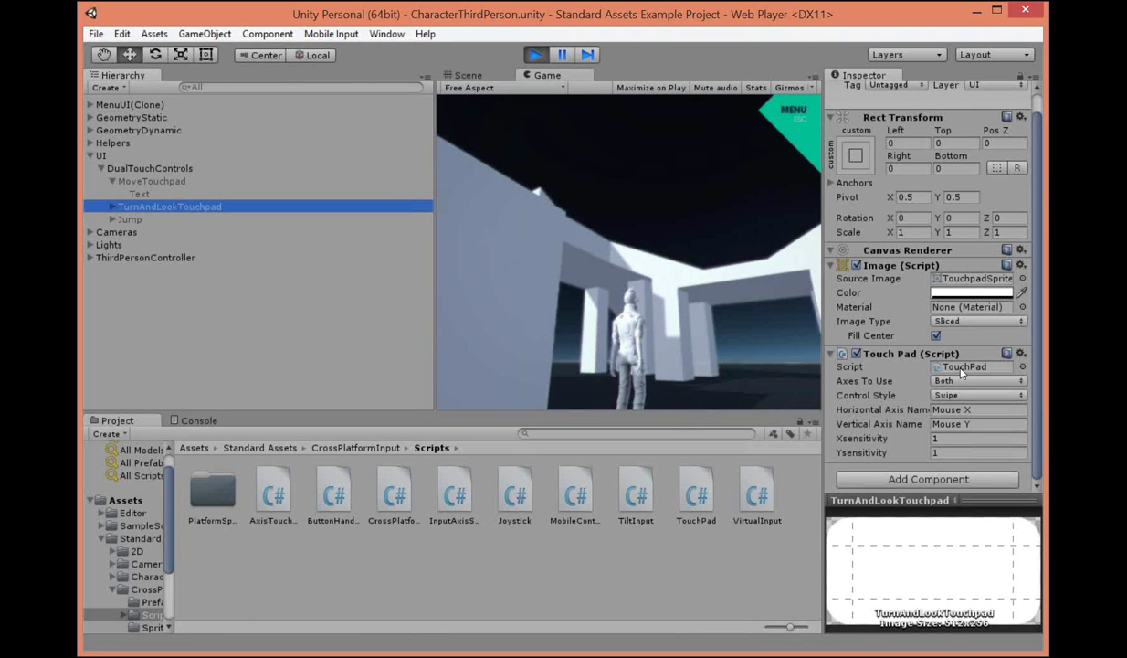
pyautogui.click(113, 219)
pyautogui.click(127, 220)
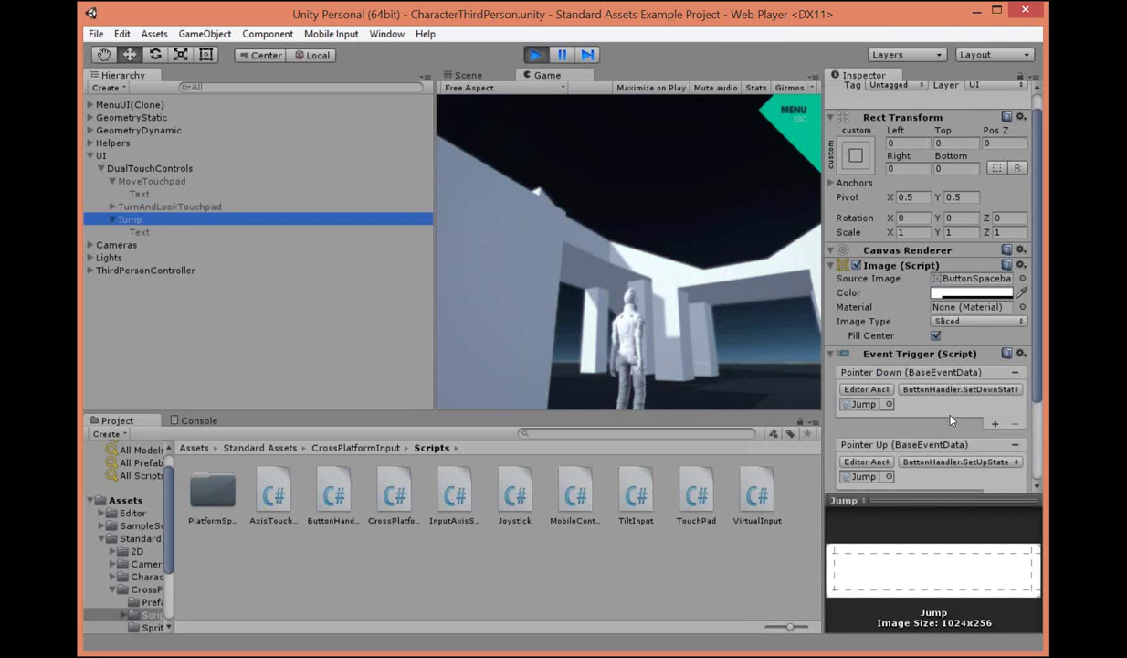
pyautogui.scroll(-3, 950, 419)
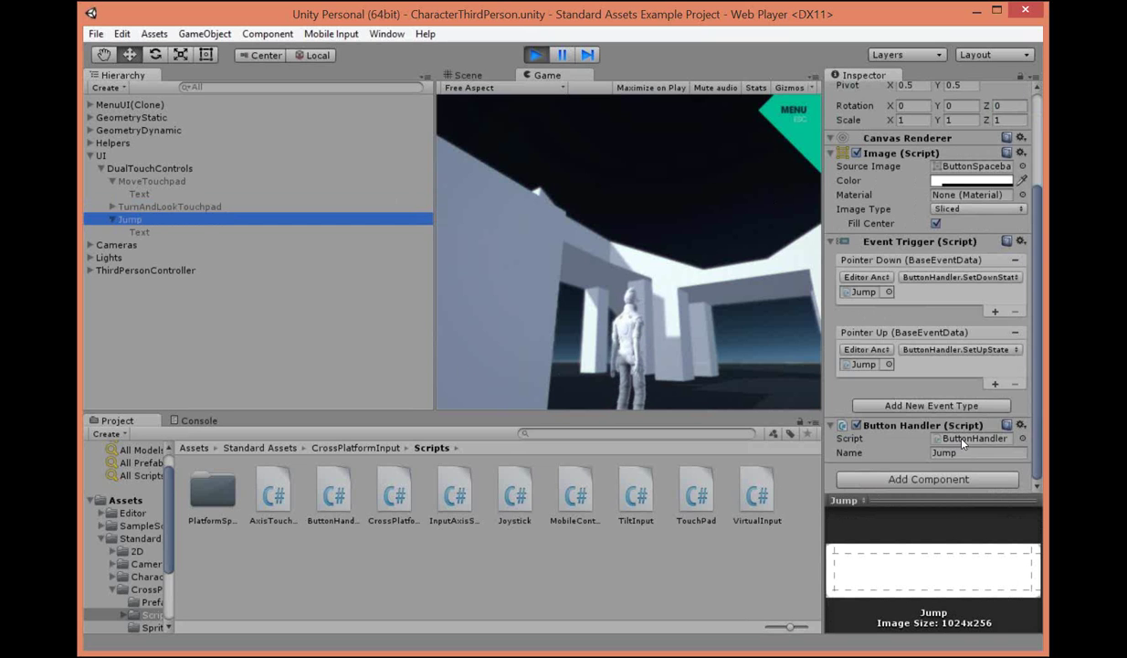
# Try to open the ButtonHandler script referenced by Jump's Button Handler component, and clear the hierarchy selection.
pyautogui.click(962, 438)
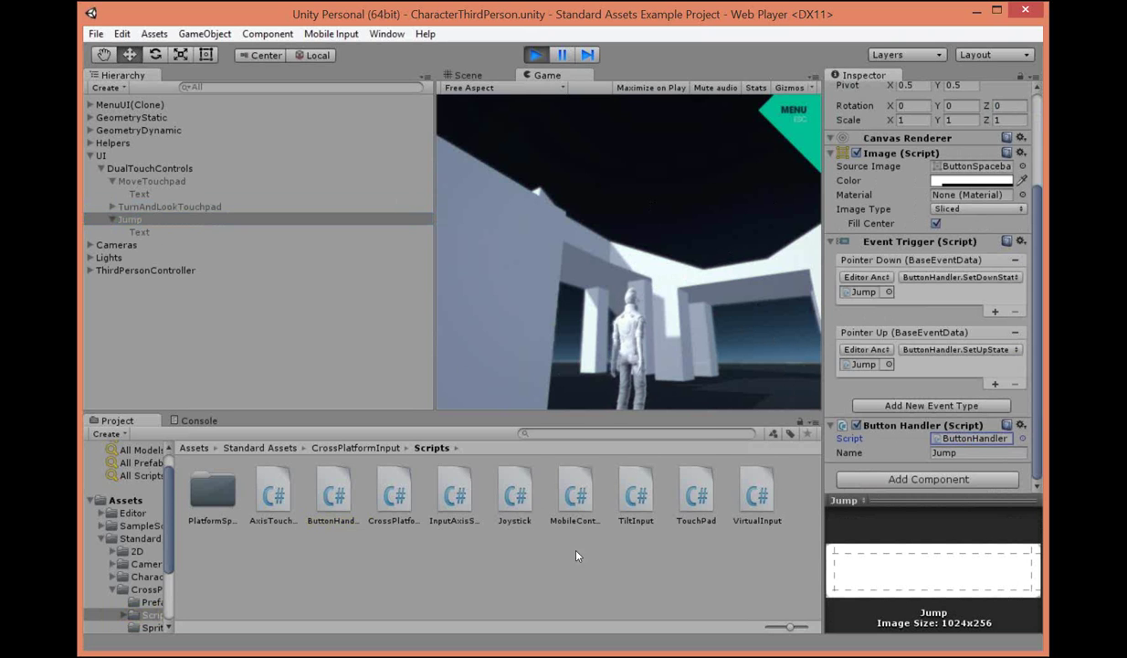
pyautogui.click(960, 439)
pyautogui.doubleClick(960, 442)
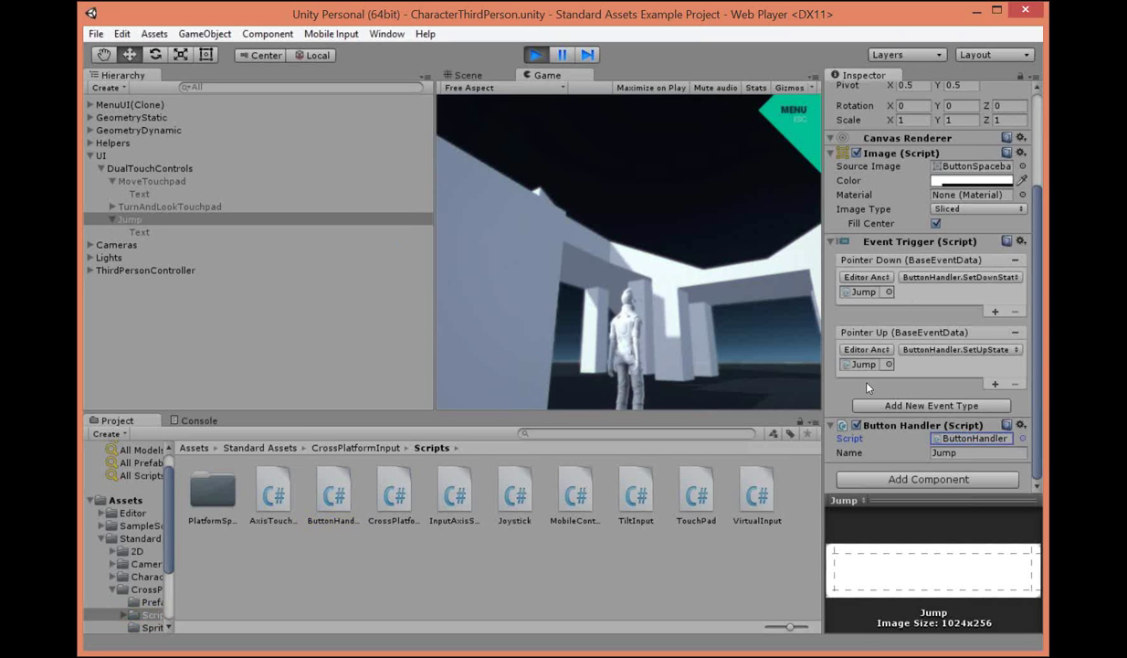
pyautogui.click(192, 290)
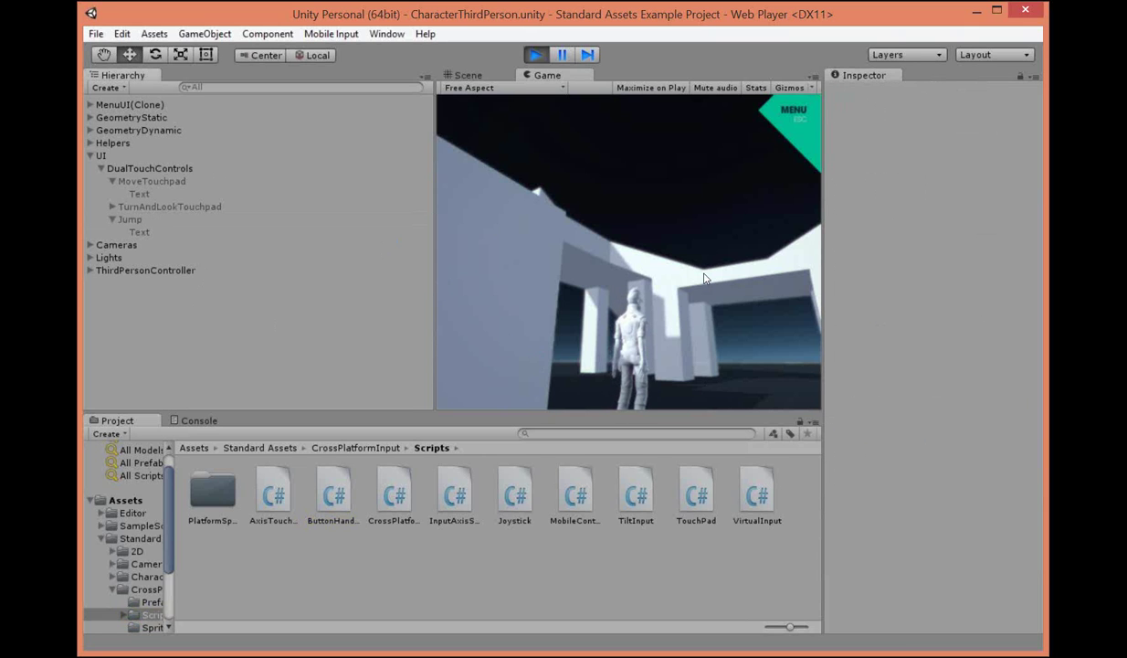
# Collapse the UI group in the hierarchy and try to select the pink pickup beside the maze wall in the Scene view.
pyautogui.click(90, 155)
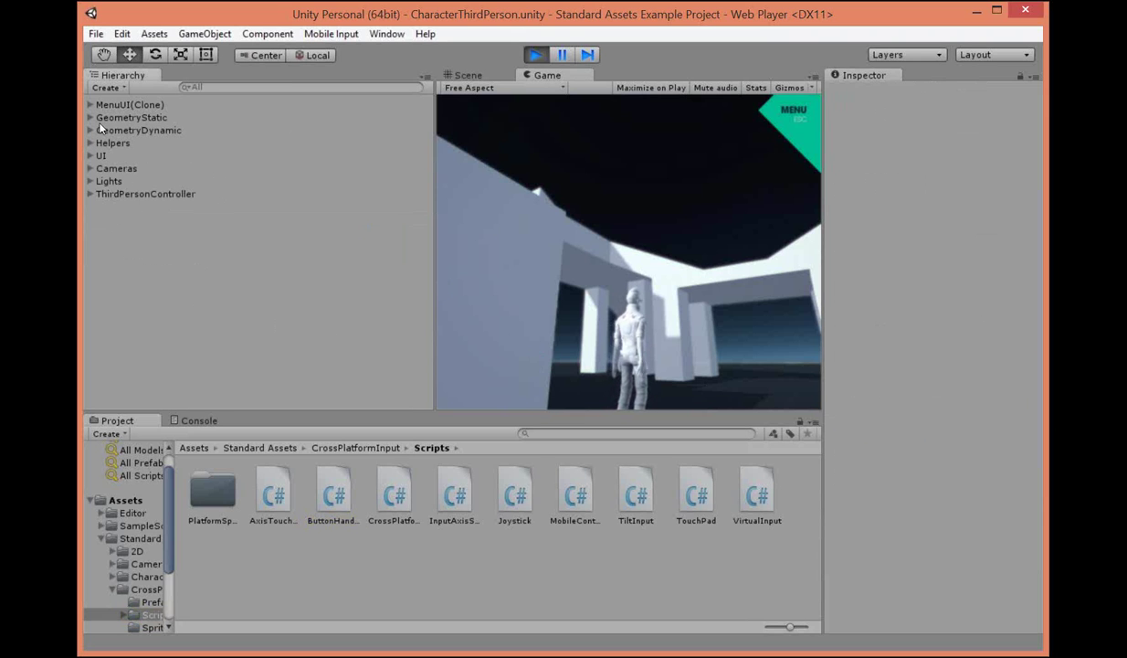
pyautogui.click(471, 75)
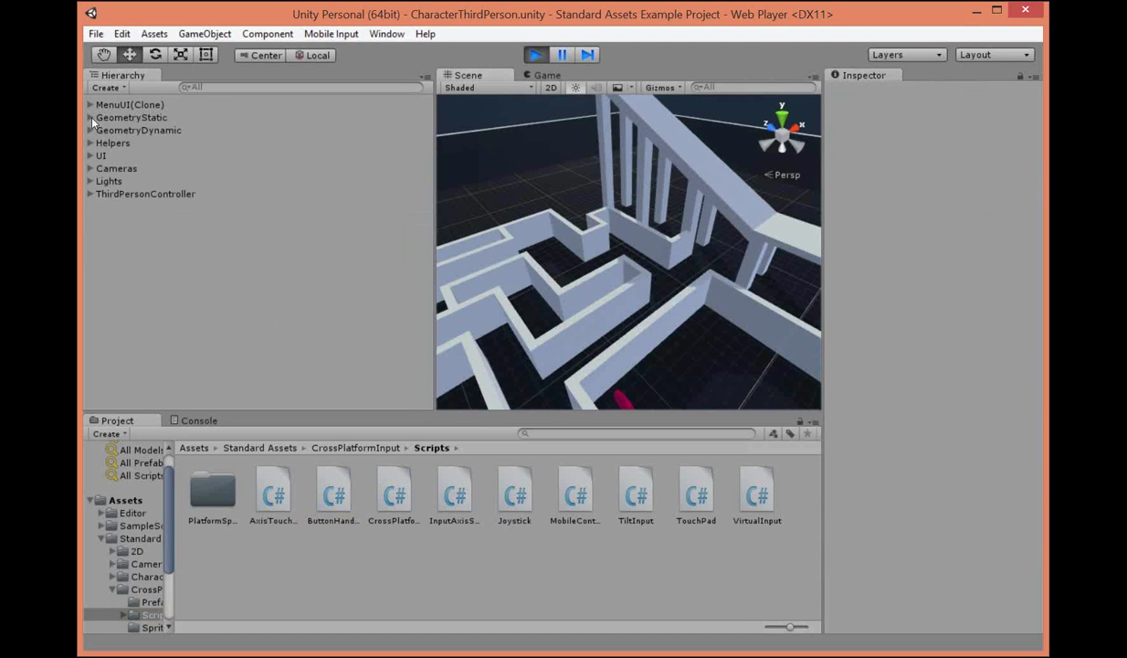
pyautogui.click(105, 56)
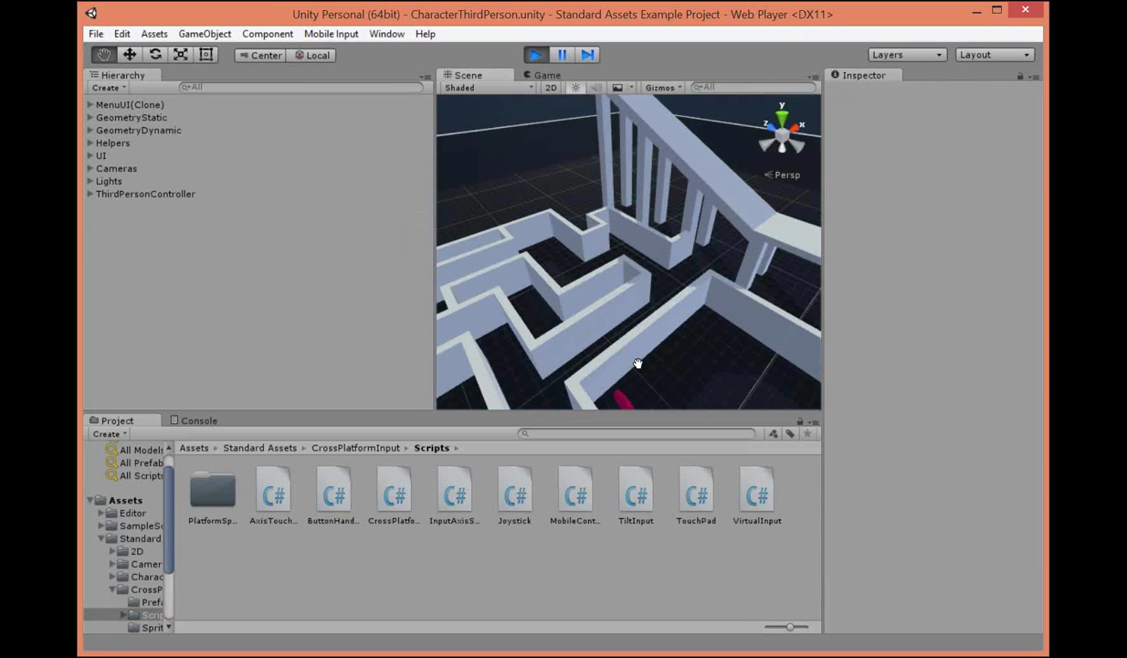
pyautogui.moveTo(638, 364); pyautogui.dragTo(631, 289)
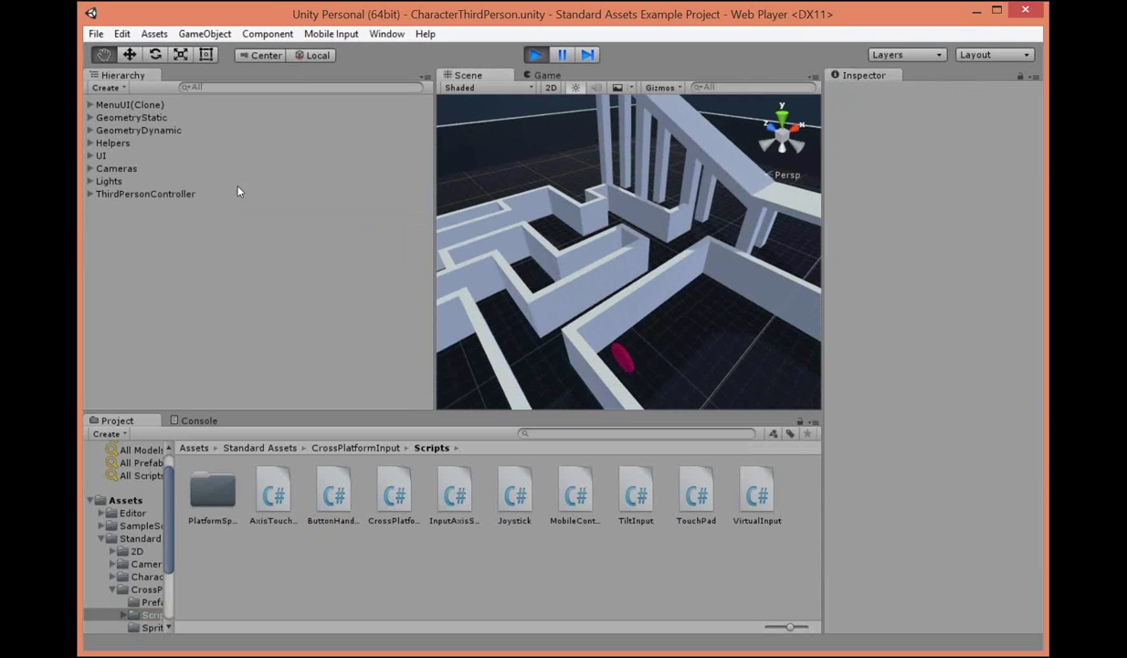
pyautogui.click(131, 56)
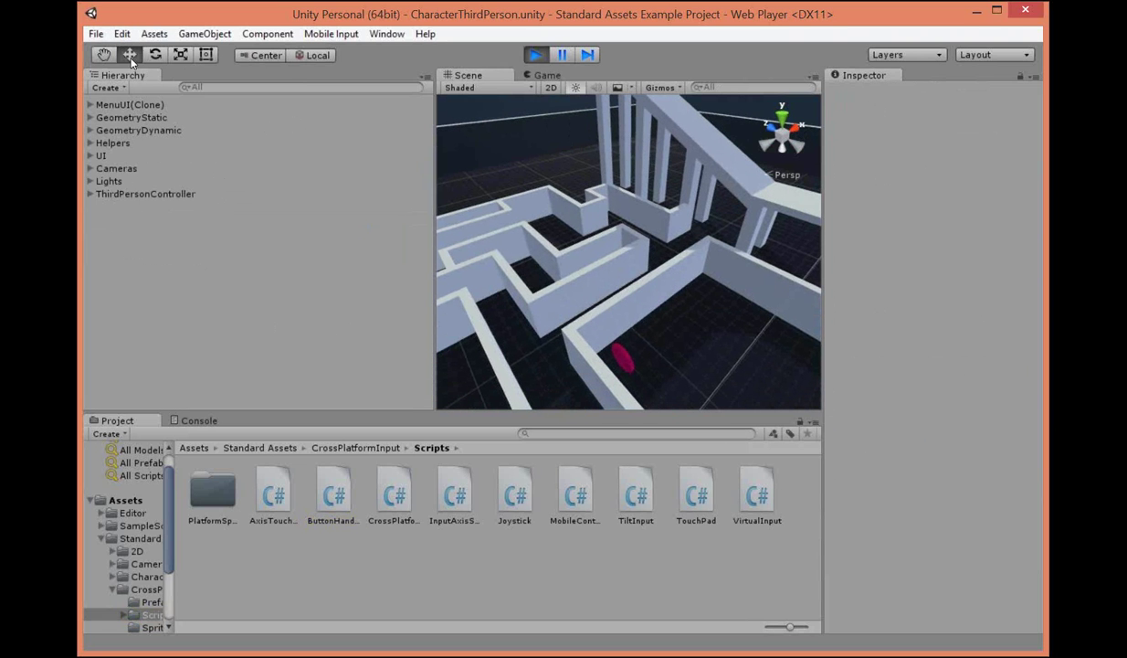
pyautogui.click(629, 360)
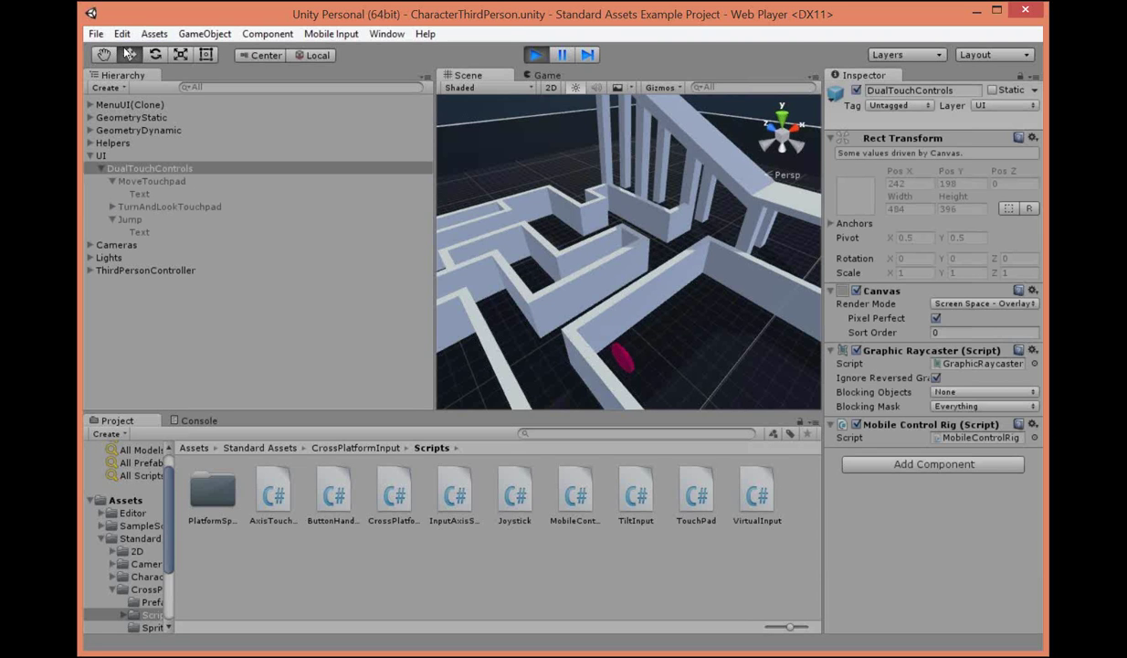
# Inspect the components of Pickup and of the first BoxSmall under GeometryDynamic.
pyautogui.press('t')
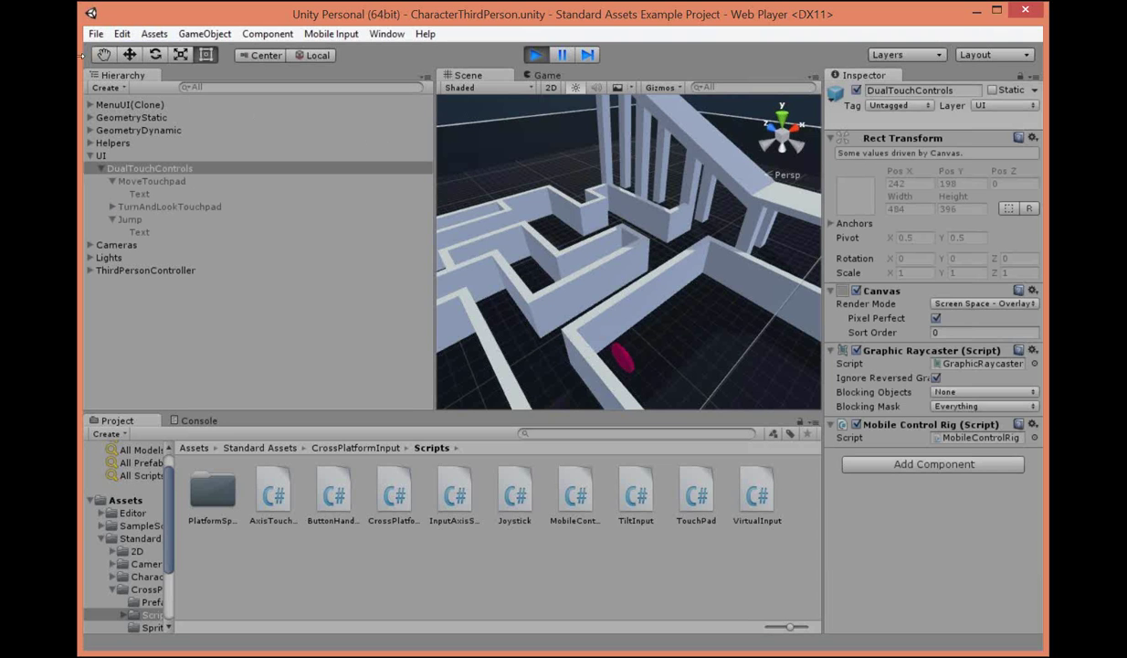
pyautogui.click(95, 54)
pyautogui.moveTo(552, 260); pyautogui.dragTo(431, 173)
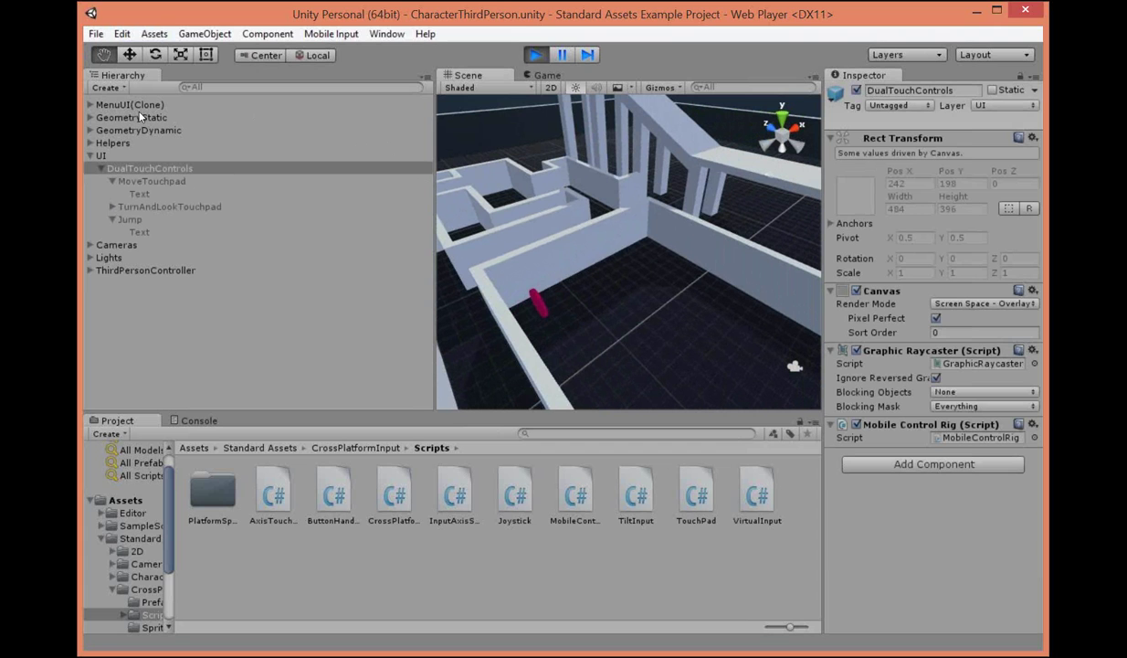
pyautogui.click(130, 54)
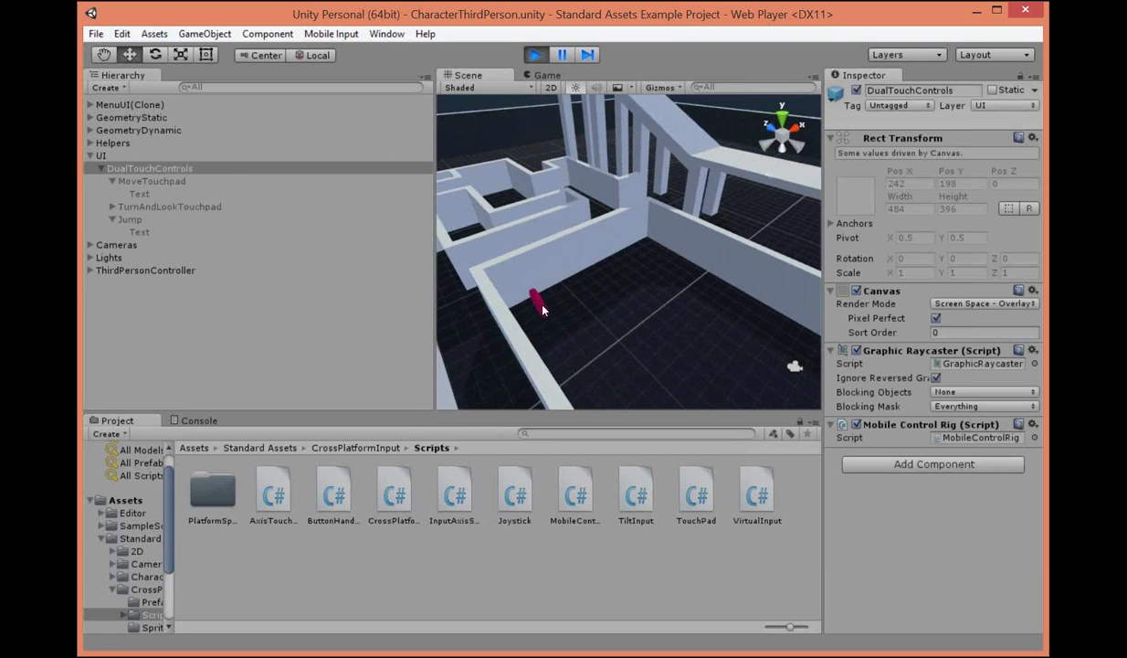
pyautogui.click(91, 130)
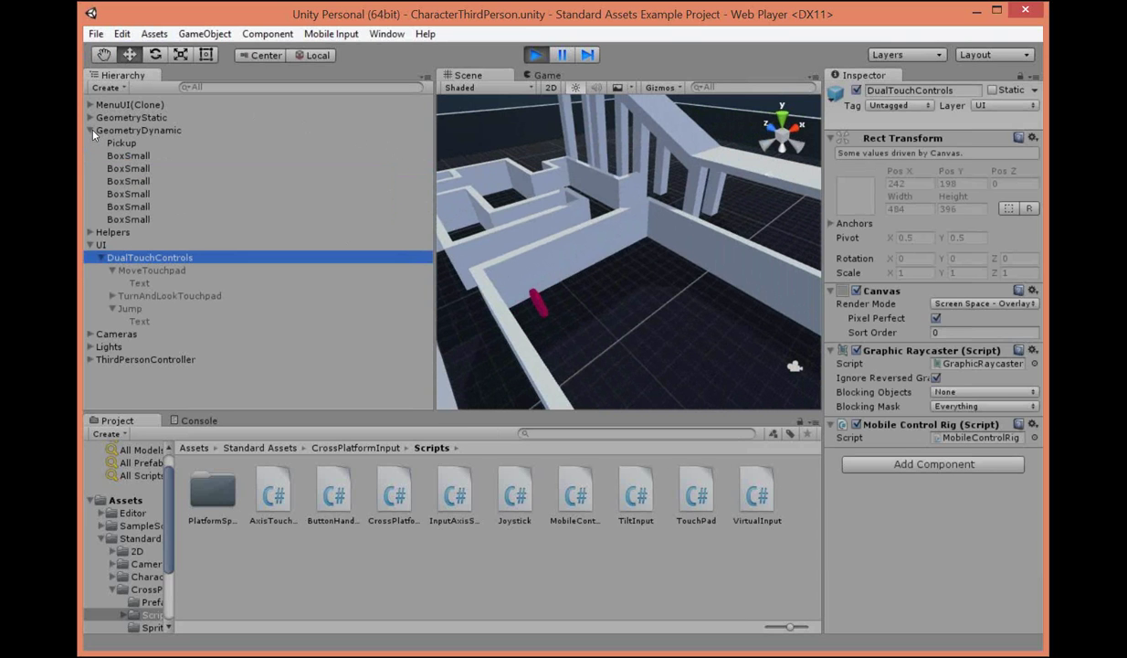
pyautogui.click(128, 146)
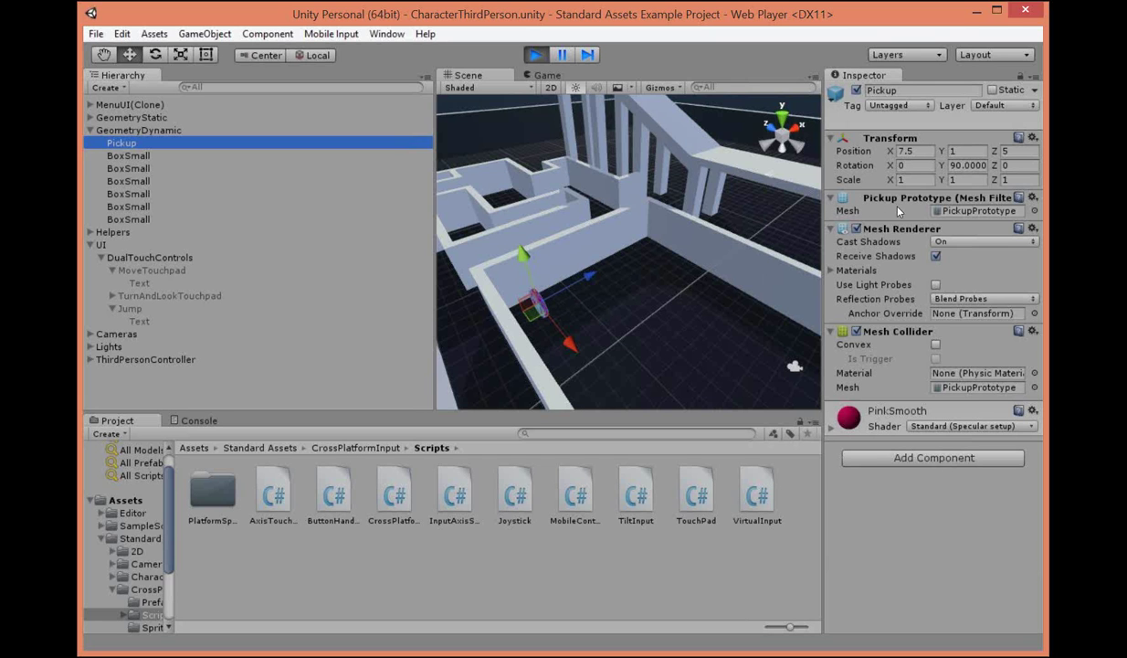
pyautogui.click(133, 155)
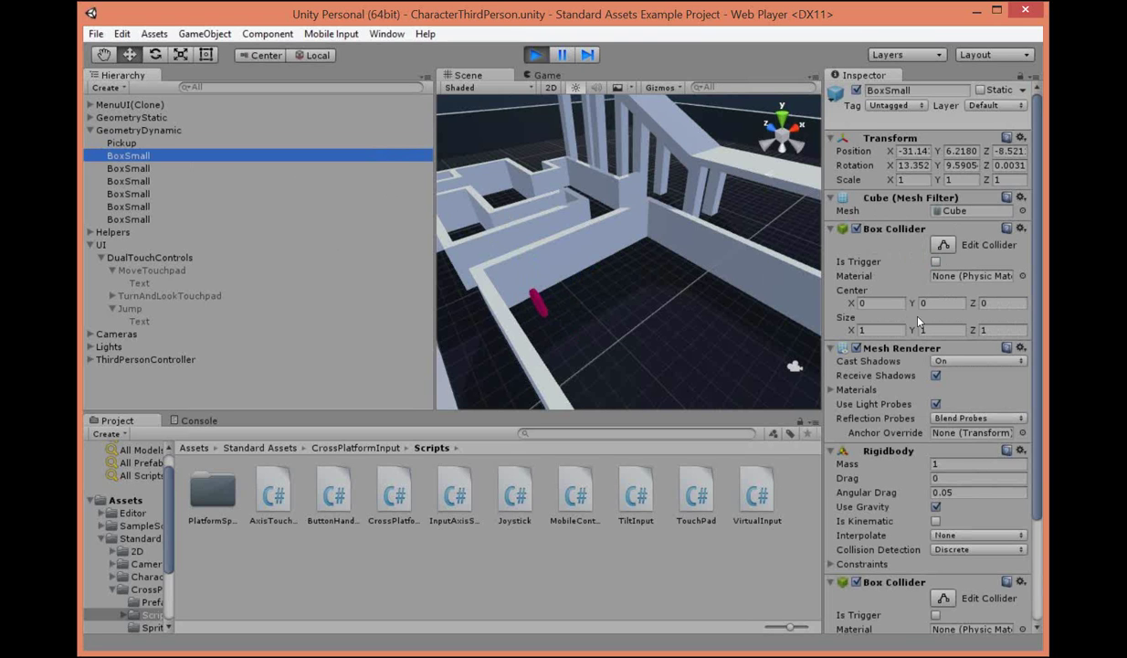
# Locate the PickupPrototype mesh used by Pickup in the project's Models folder and try to open its file, dismissing the app chooser.
pyautogui.click(133, 146)
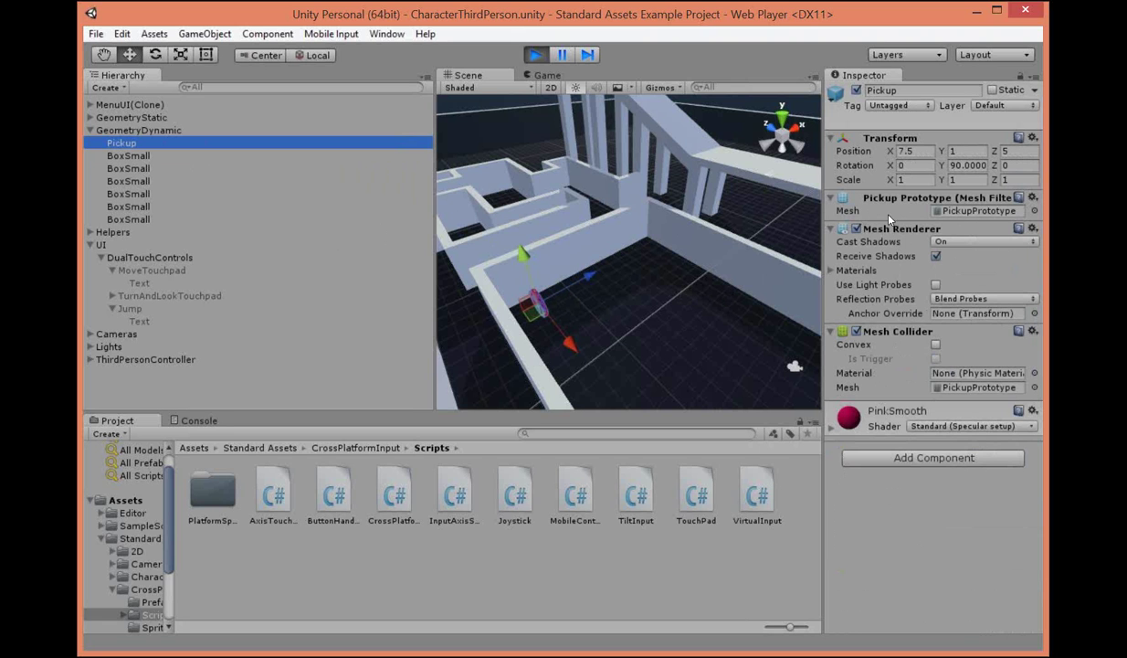
pyautogui.click(963, 212)
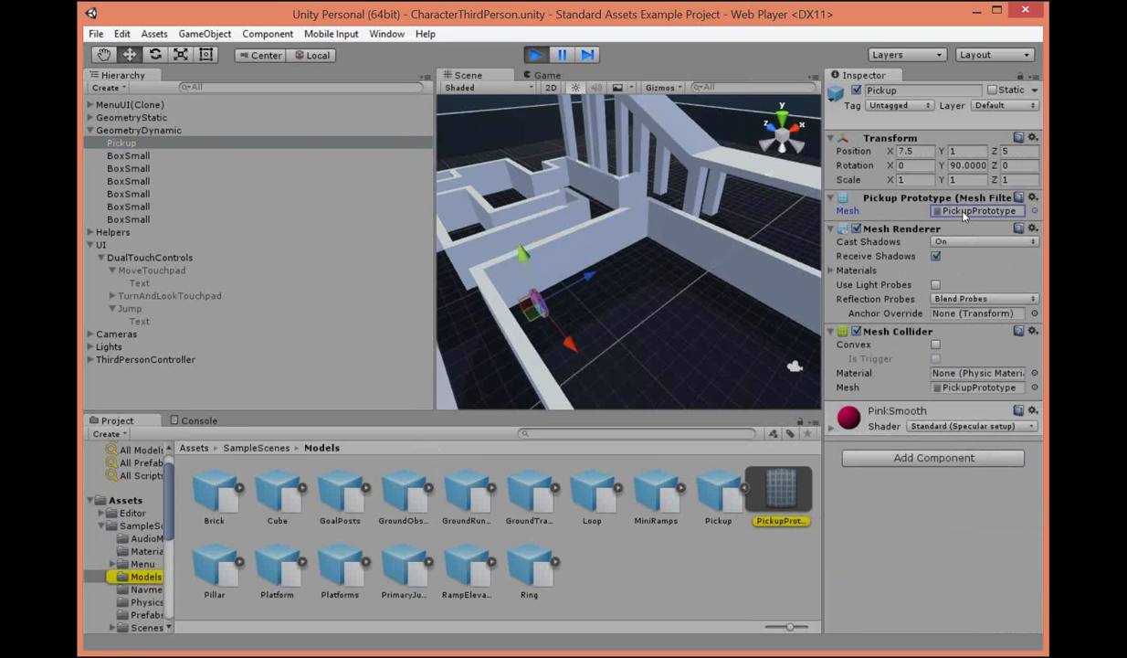
pyautogui.doubleClick(778, 493)
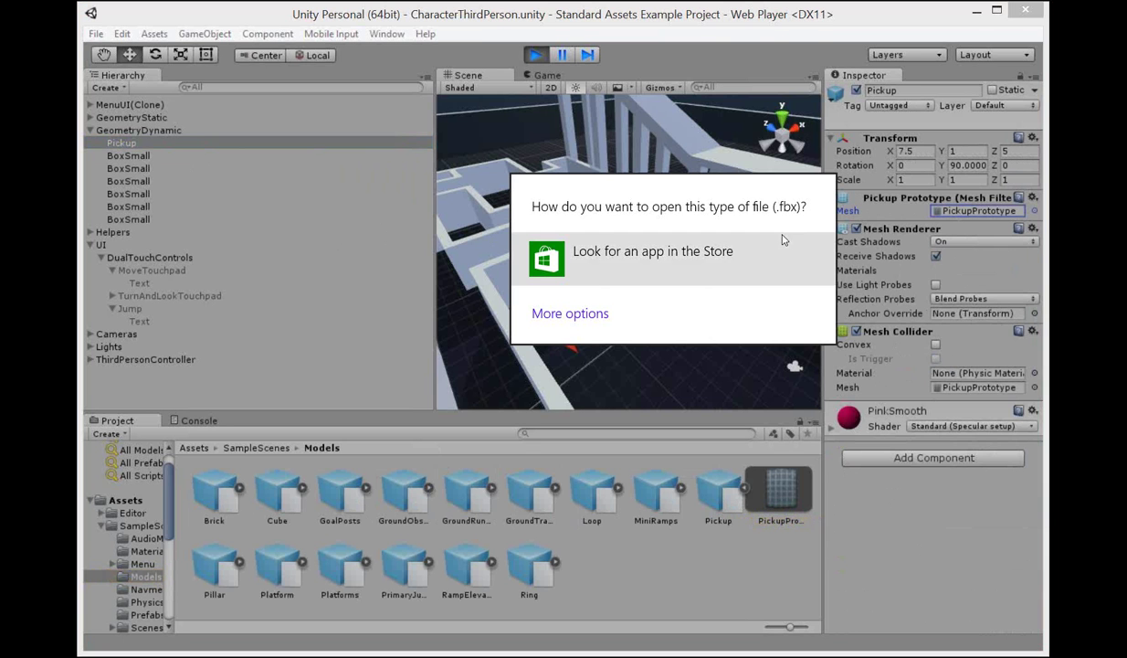
pyautogui.click(882, 524)
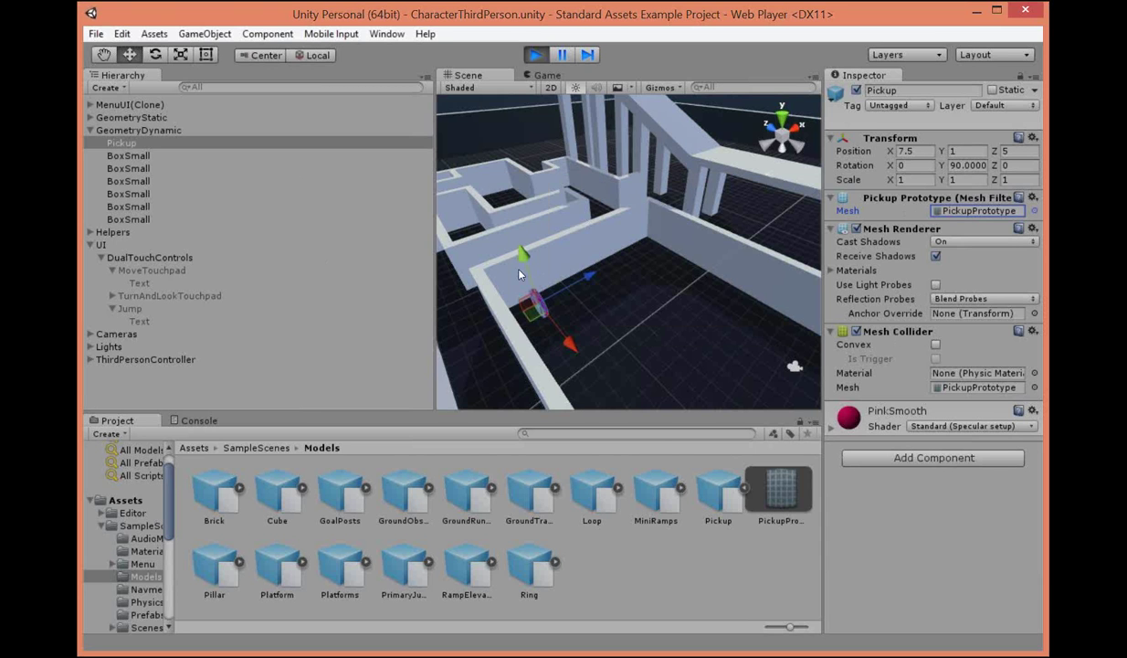
# Select the first BoxSmall under GeometryDynamic and find its pink cube on the raised walkway in the Scene view.
pyautogui.click(677, 319)
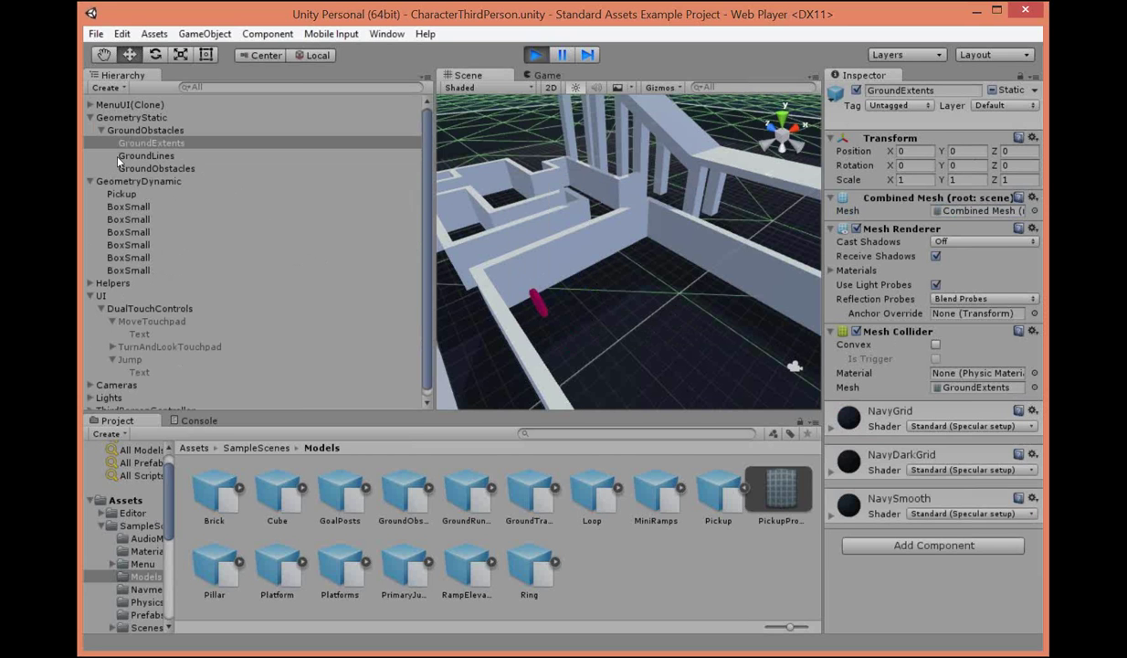
pyautogui.click(119, 207)
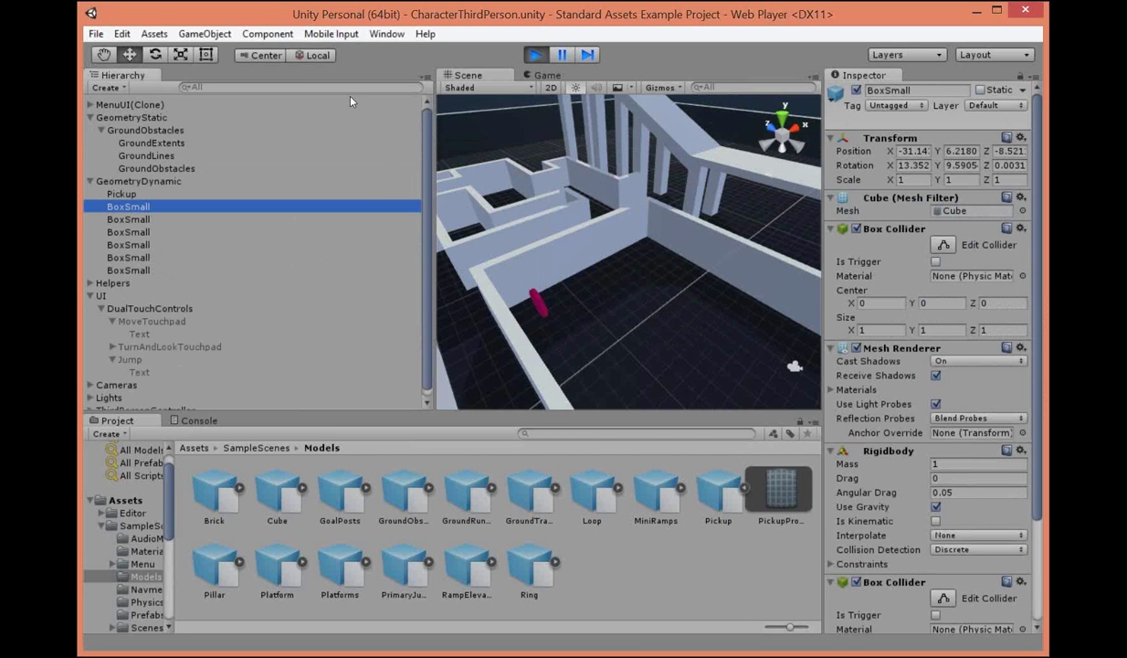
pyautogui.click(99, 55)
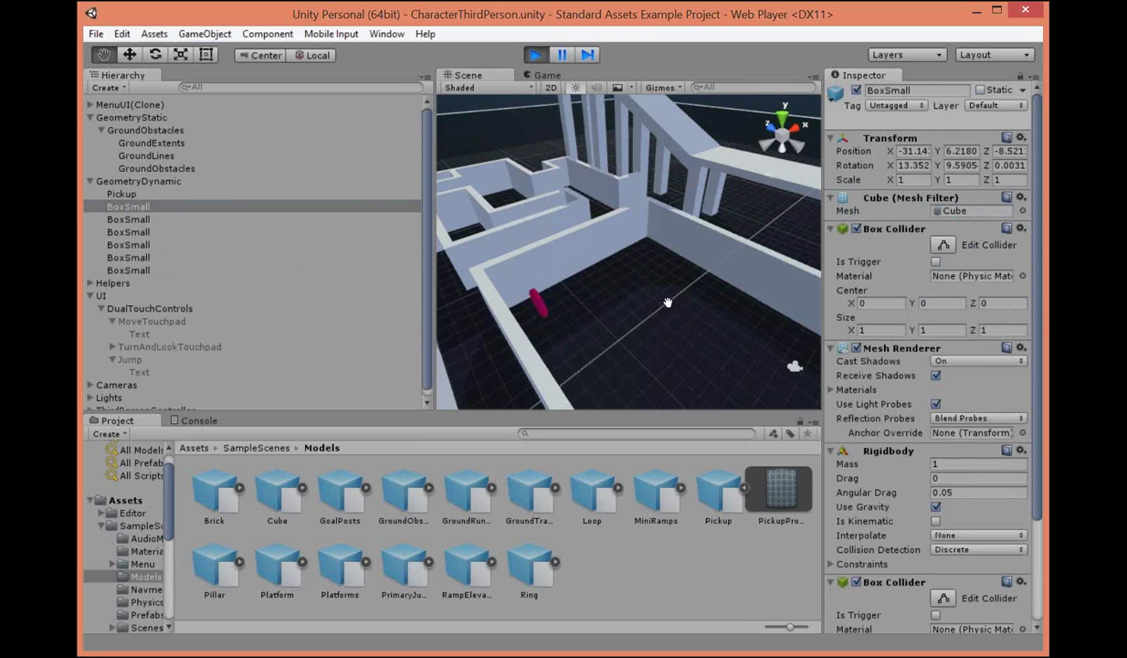
pyautogui.keyDown('alt'); pyautogui.moveTo(668, 302); pyautogui.dragTo(433, 281); pyautogui.keyUp('alt')
pyautogui.moveTo(558, 287); pyautogui.dragTo(655, 365)
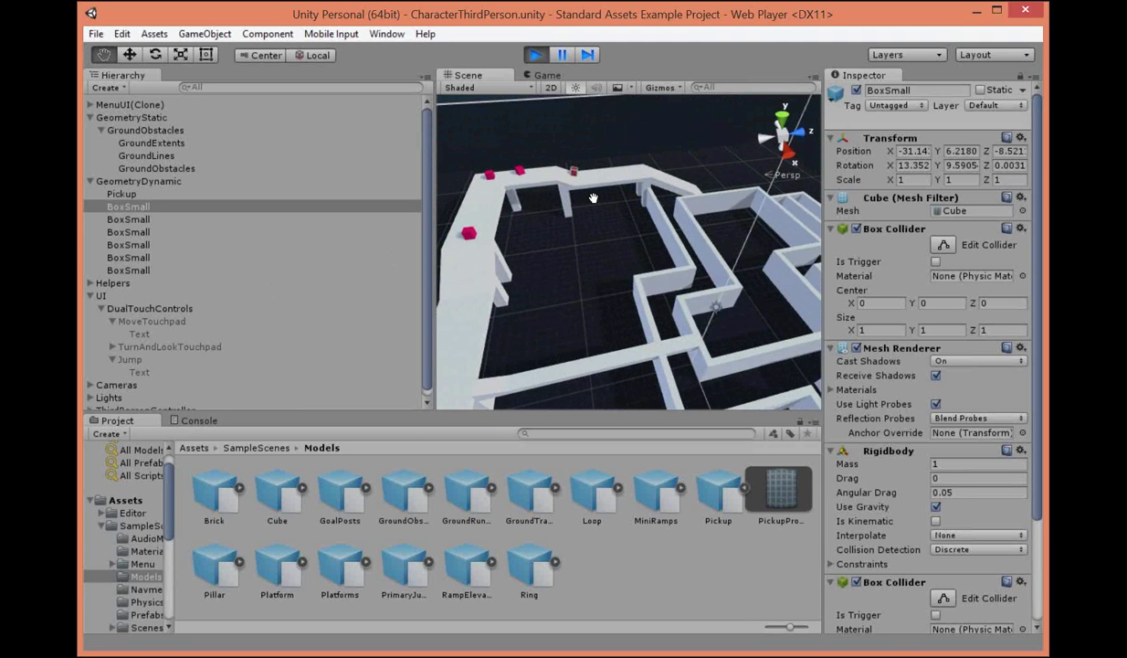
pyautogui.moveTo(593, 197); pyautogui.dragTo(623, 296)
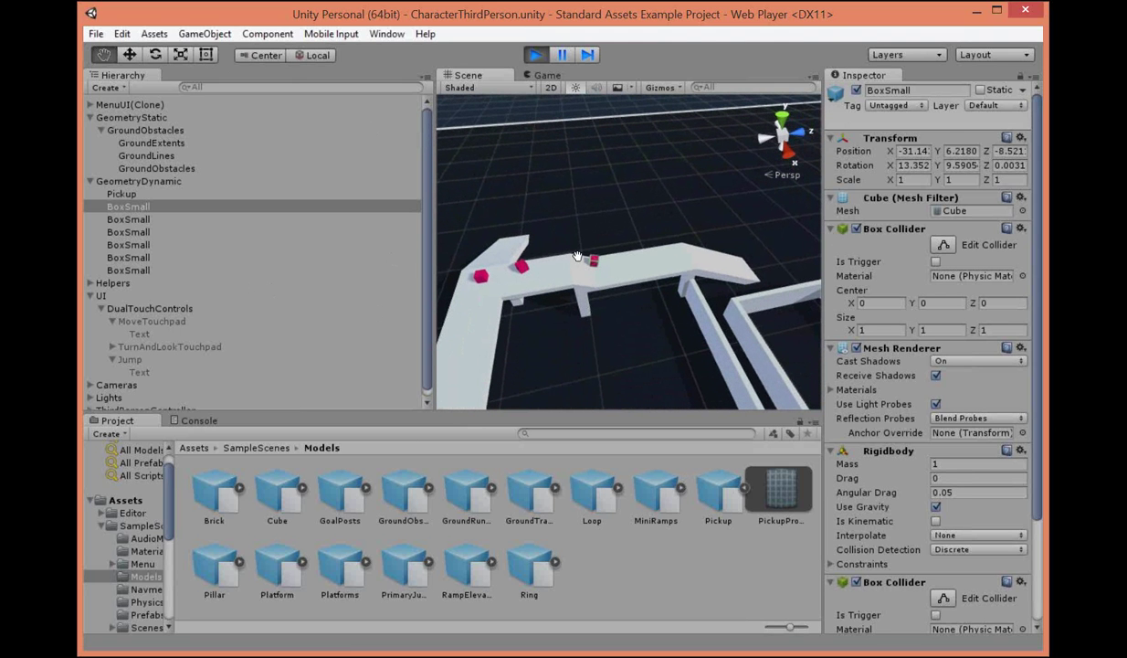
pyautogui.scroll(6, 577, 256)
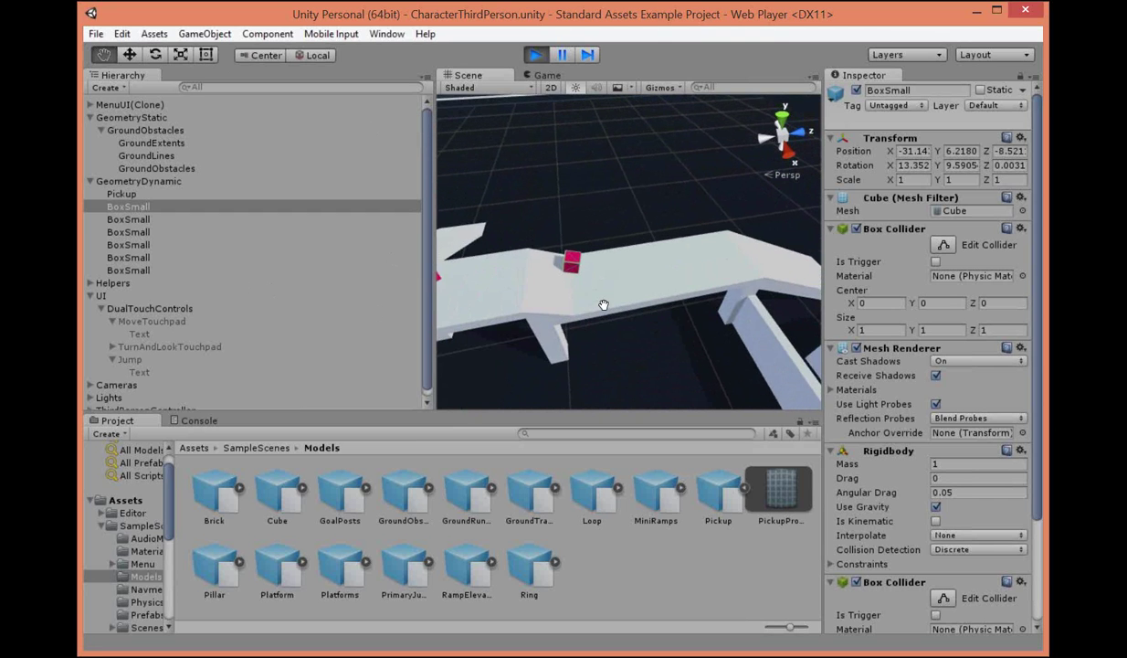
pyautogui.moveTo(630, 305); pyautogui.dragTo(618, 319)
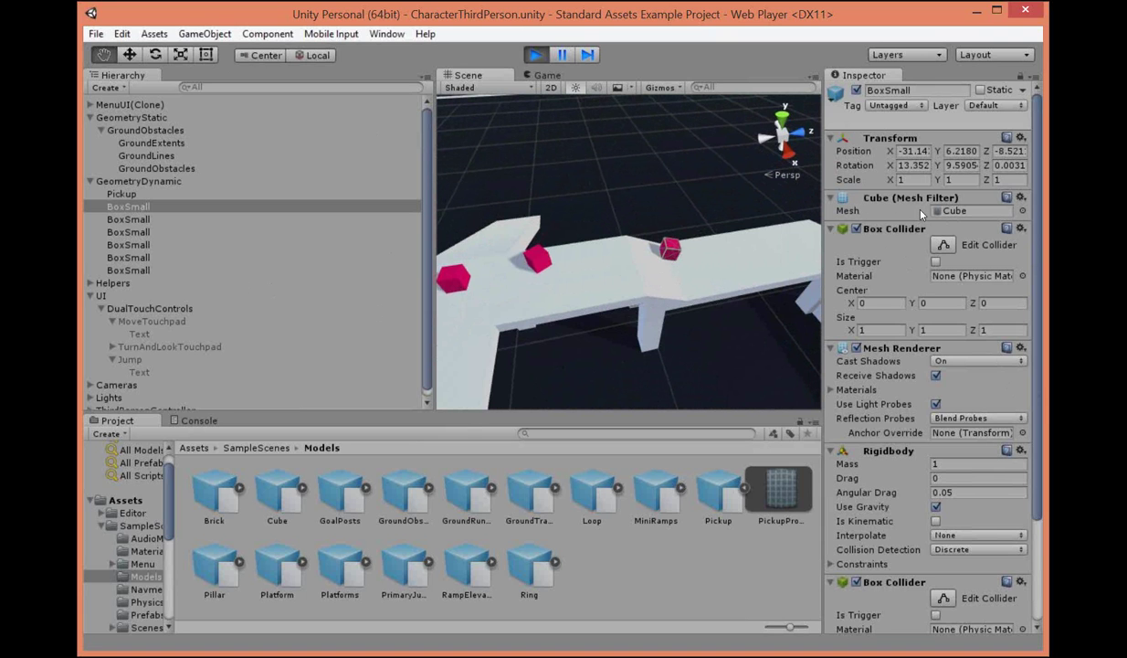
# Examine BoxSmall's Cube mesh and its Box Collider editing and physic material settings, widening the Inspector slightly.
pyautogui.click(954, 211)
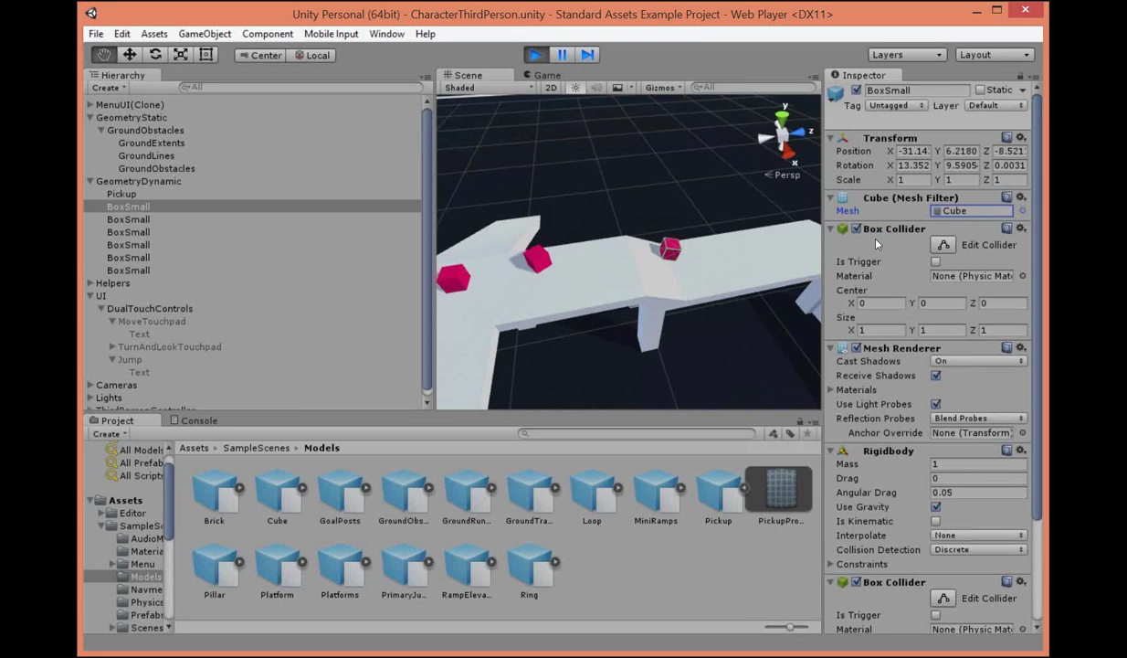
pyautogui.click(944, 245)
pyautogui.click(941, 245)
pyautogui.click(974, 276)
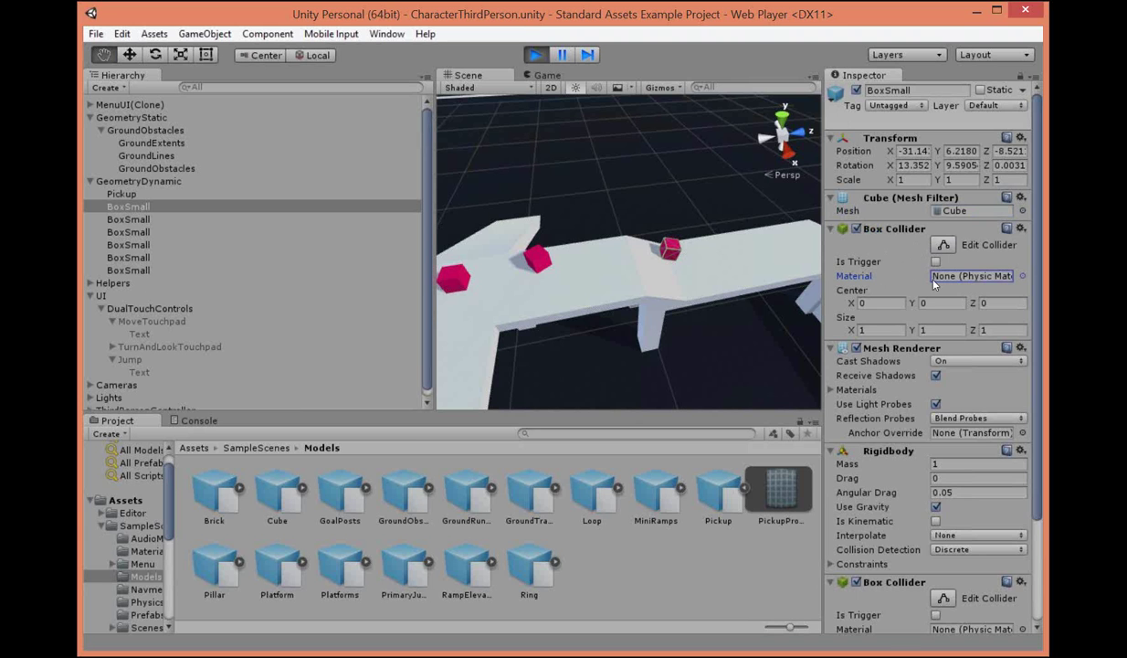
pyautogui.moveTo(815, 271)
pyautogui.mouseDown()
pyautogui.moveTo(770, 272)
pyautogui.moveTo(798, 274)
pyautogui.mouseUp()
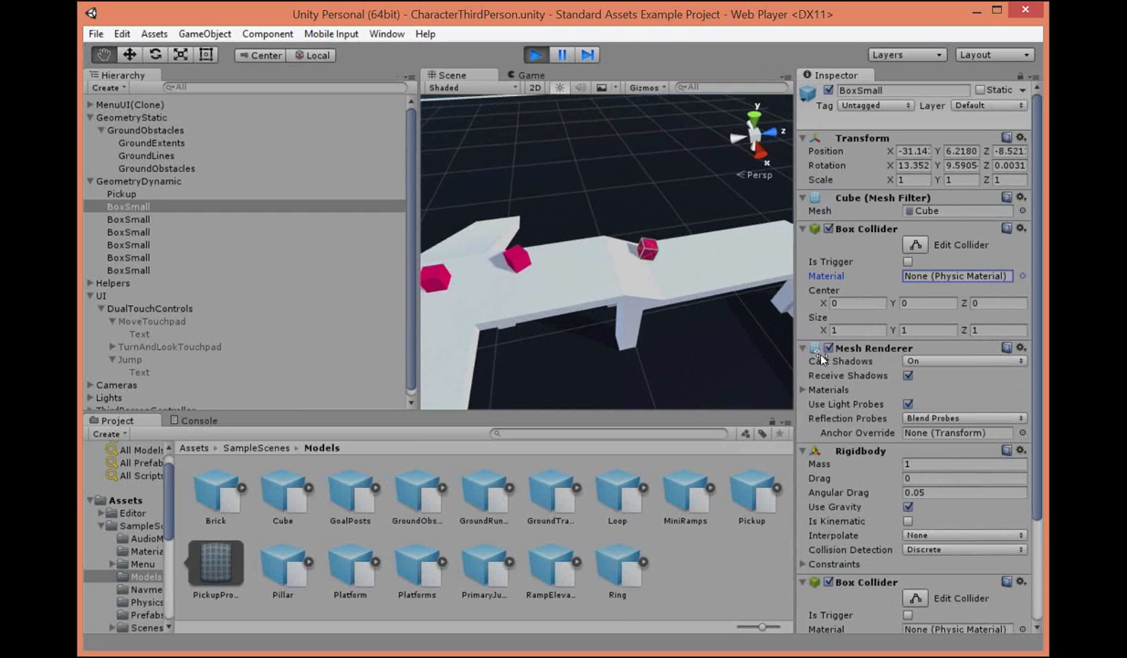
# Turn off Use Gravity on the selected BoxSmall's Rigidbody during play, and stop the running game.
pyautogui.click(907, 375)
pyautogui.scroll(-3, 907, 375)
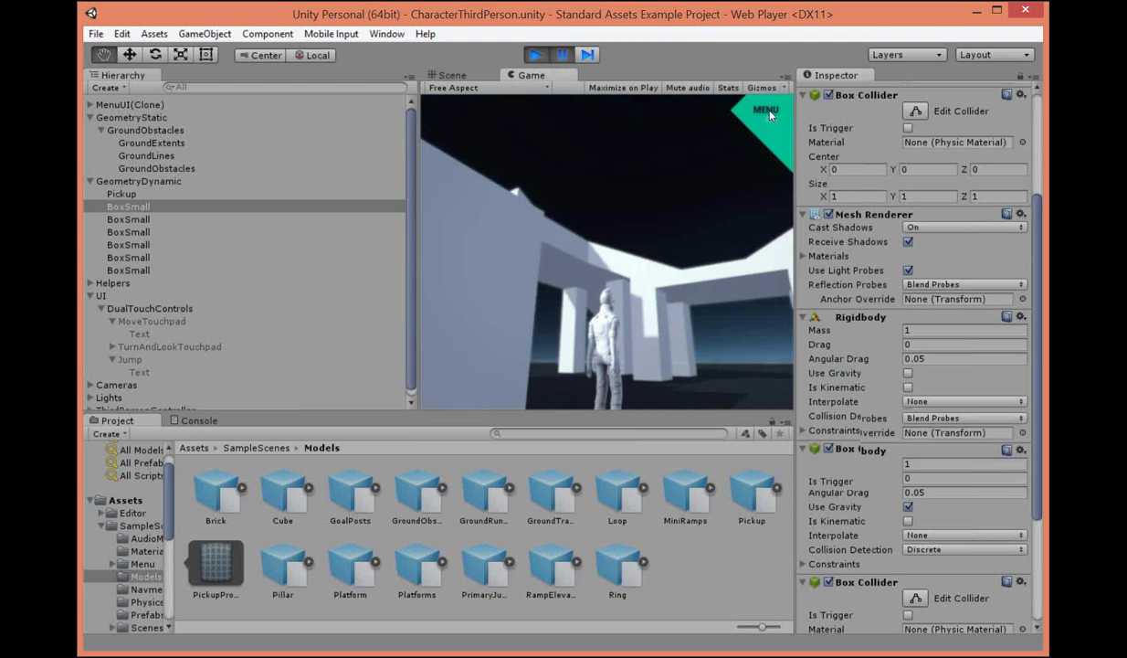
pyautogui.click(537, 56)
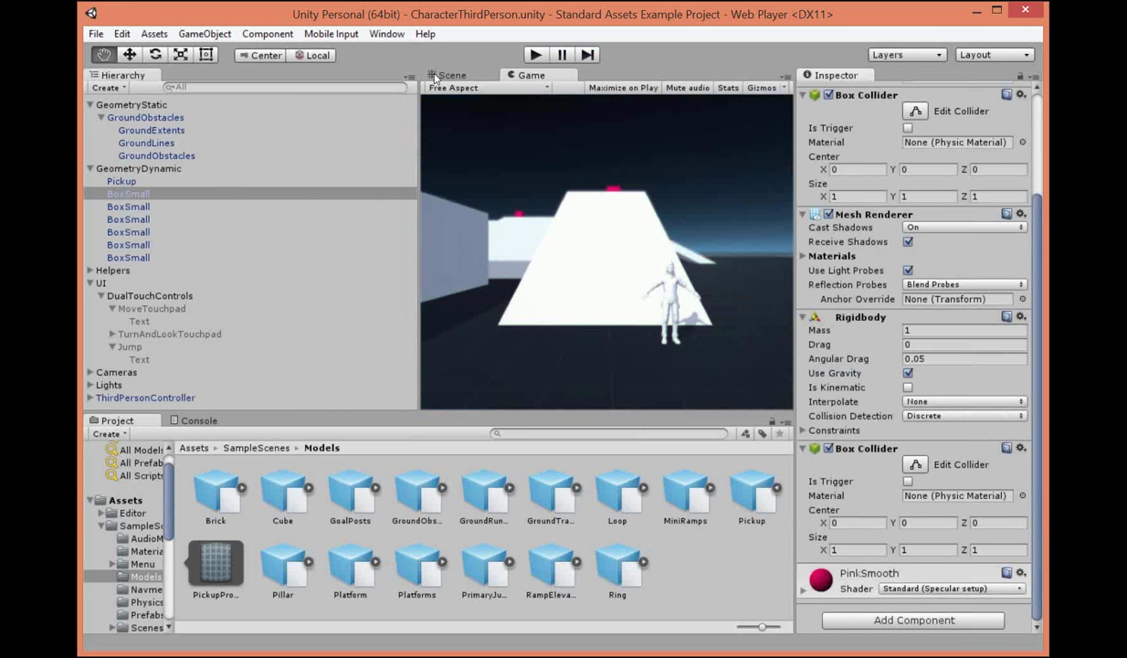
# Play the scene again and run the third-person character up the white ramp to the first pink box.
pyautogui.click(537, 56)
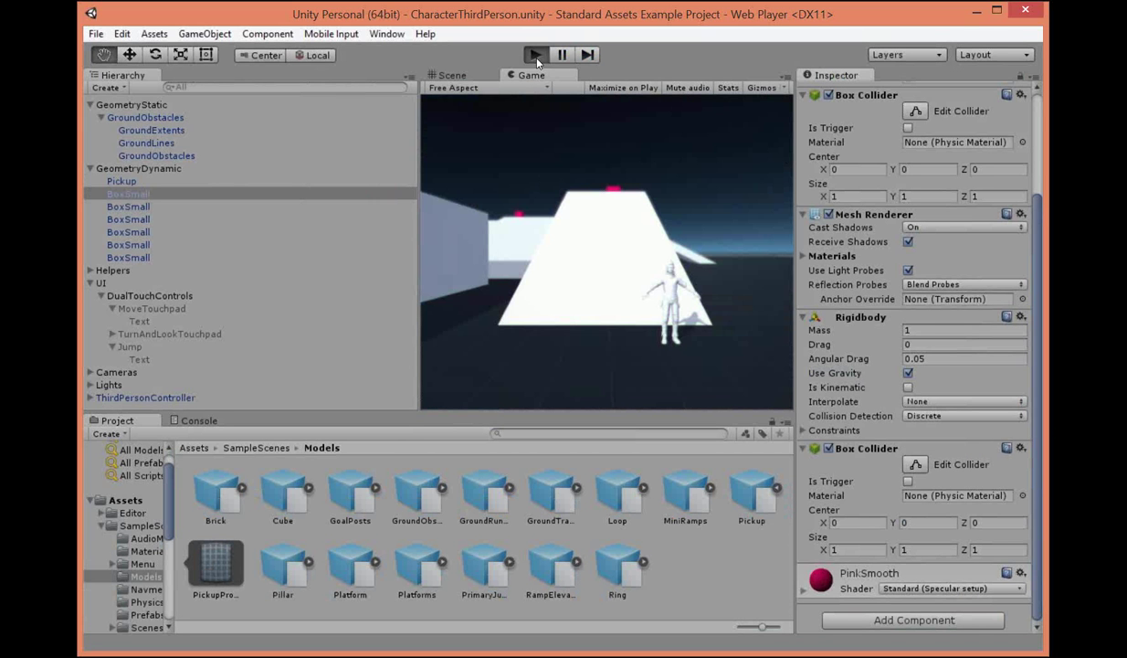
pyautogui.press('w')
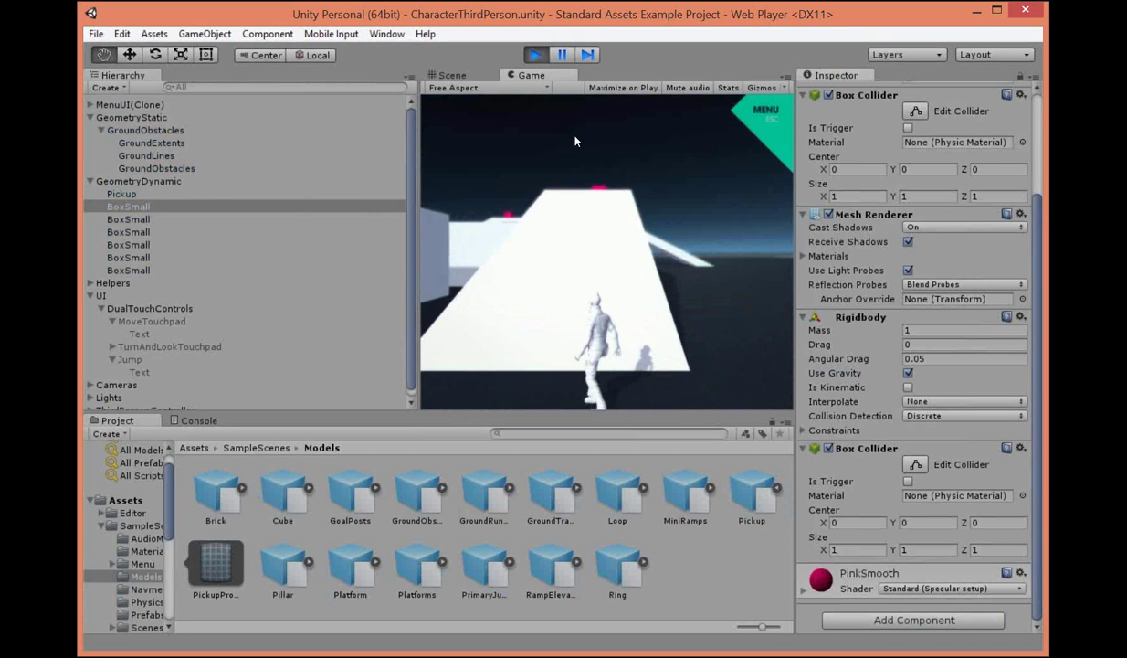
pyautogui.press('w')
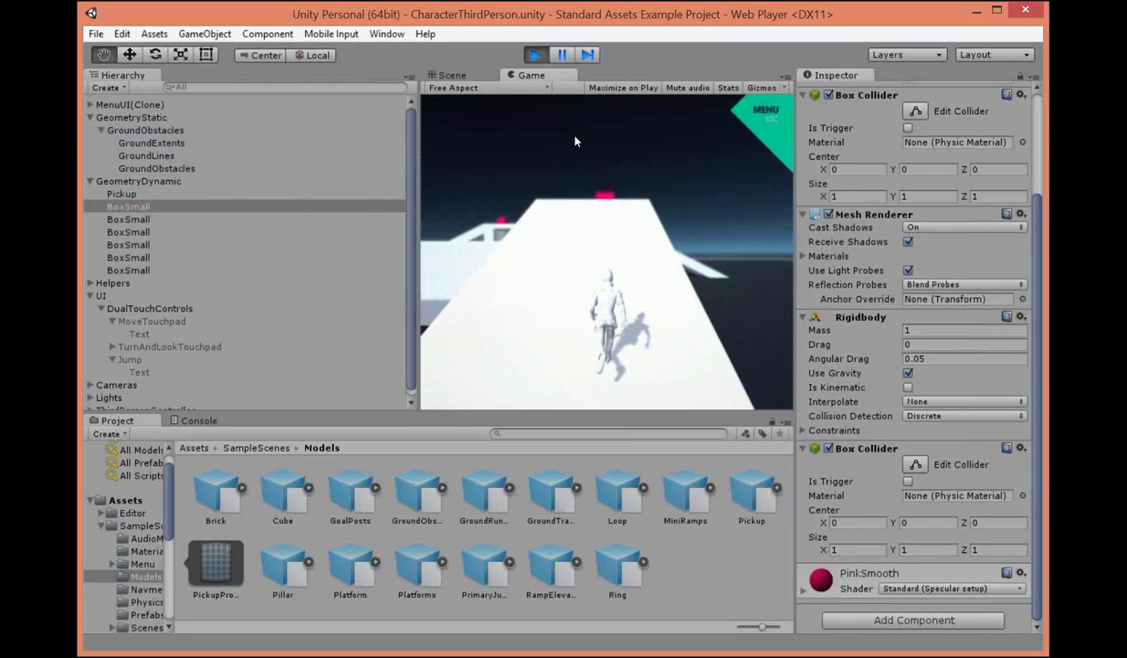
pyautogui.press('w')
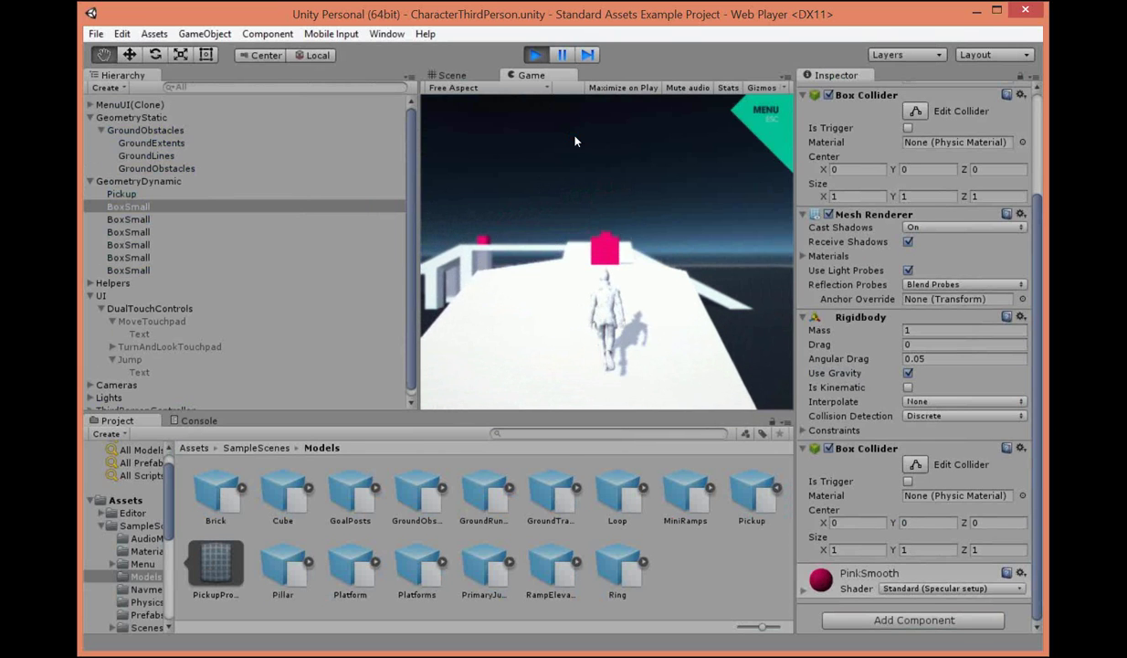
pyautogui.press('w')
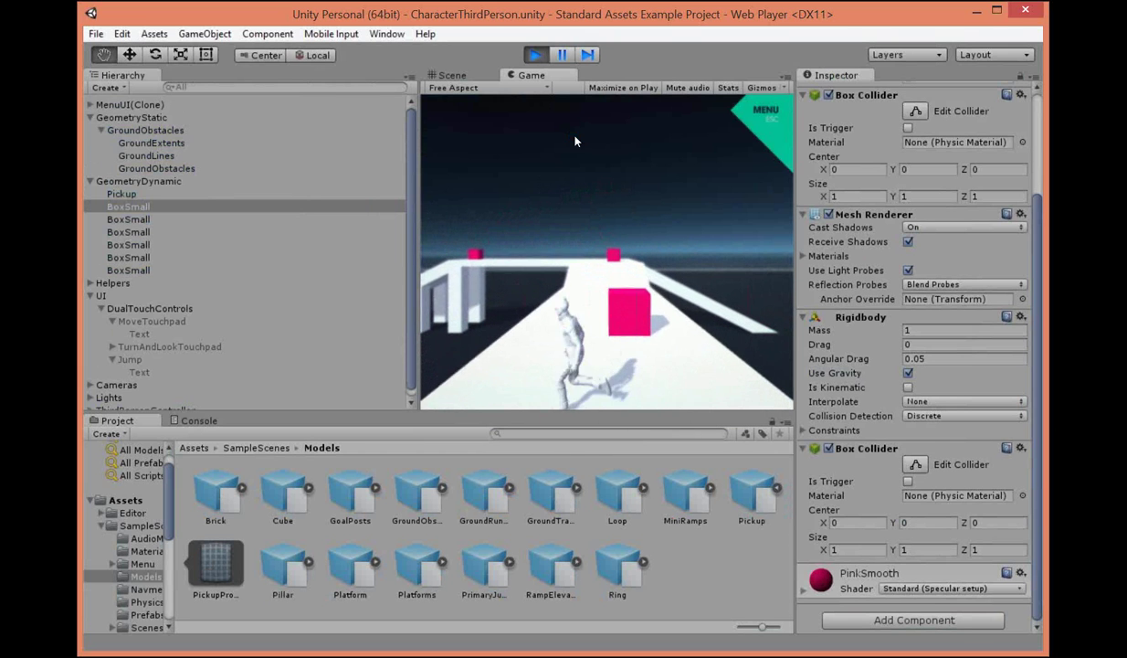
pyautogui.press('w')
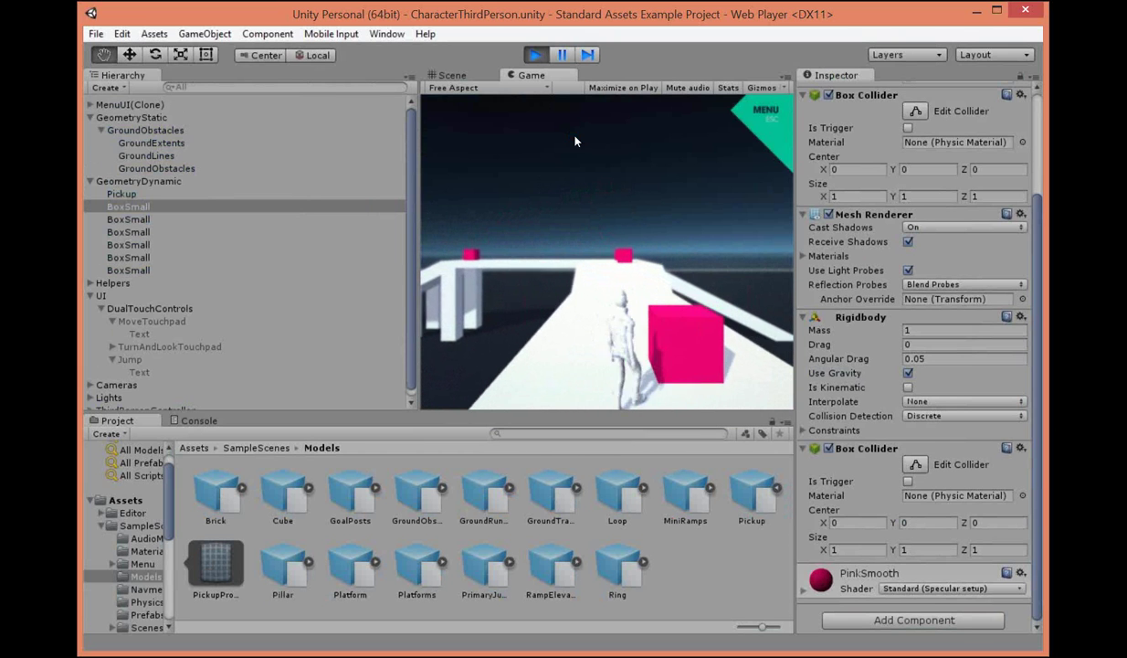
pyautogui.press('w')
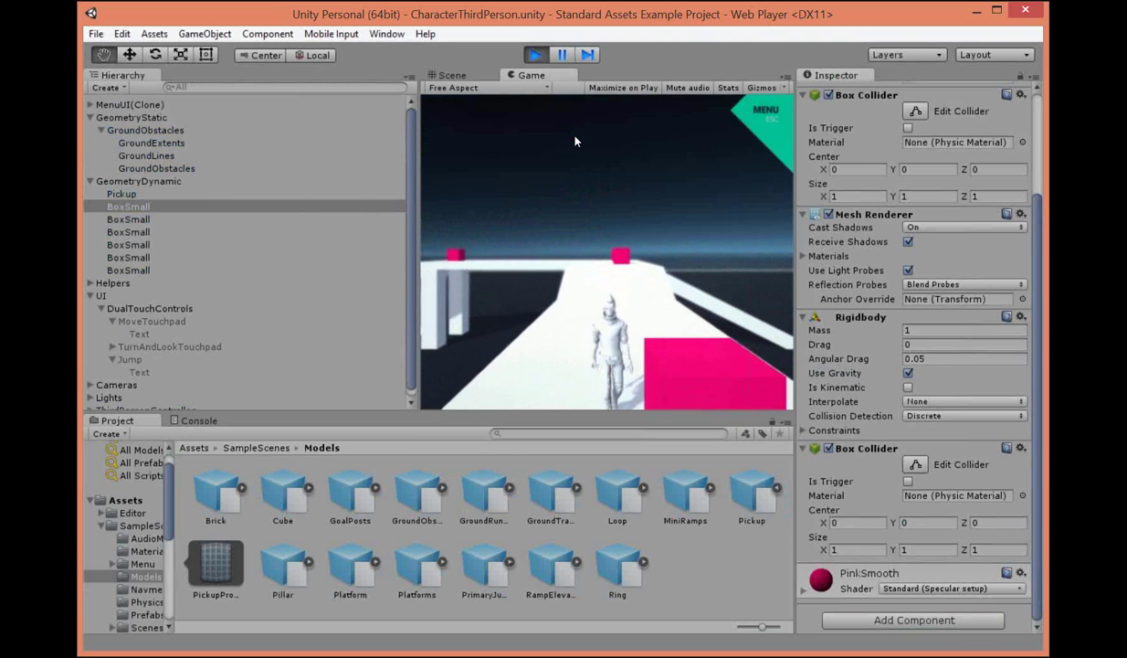
# Push the first pink box off the side of the white ramp with the character and follow it to the ground.
pyautogui.press('w')
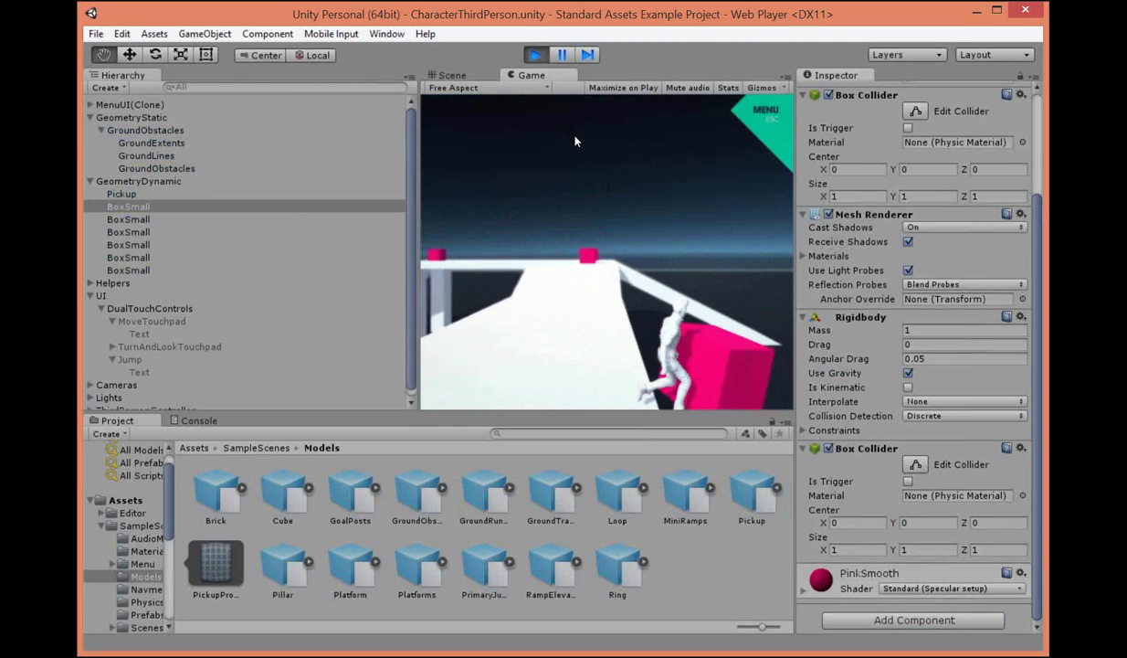
pyautogui.press('w')
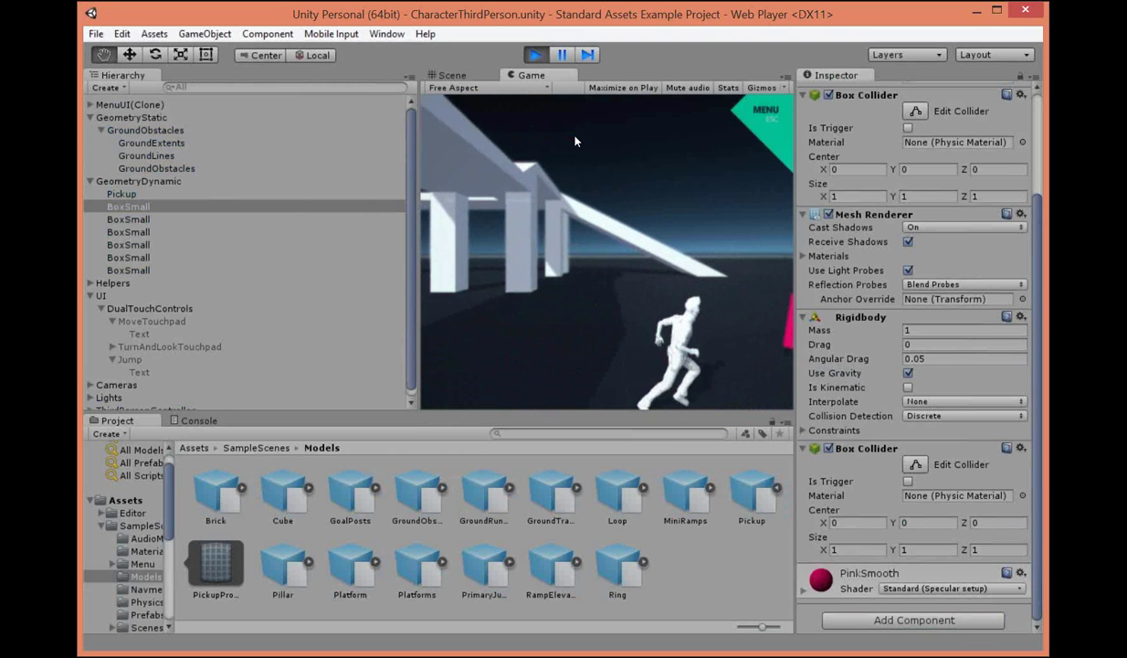
pyautogui.press('w')
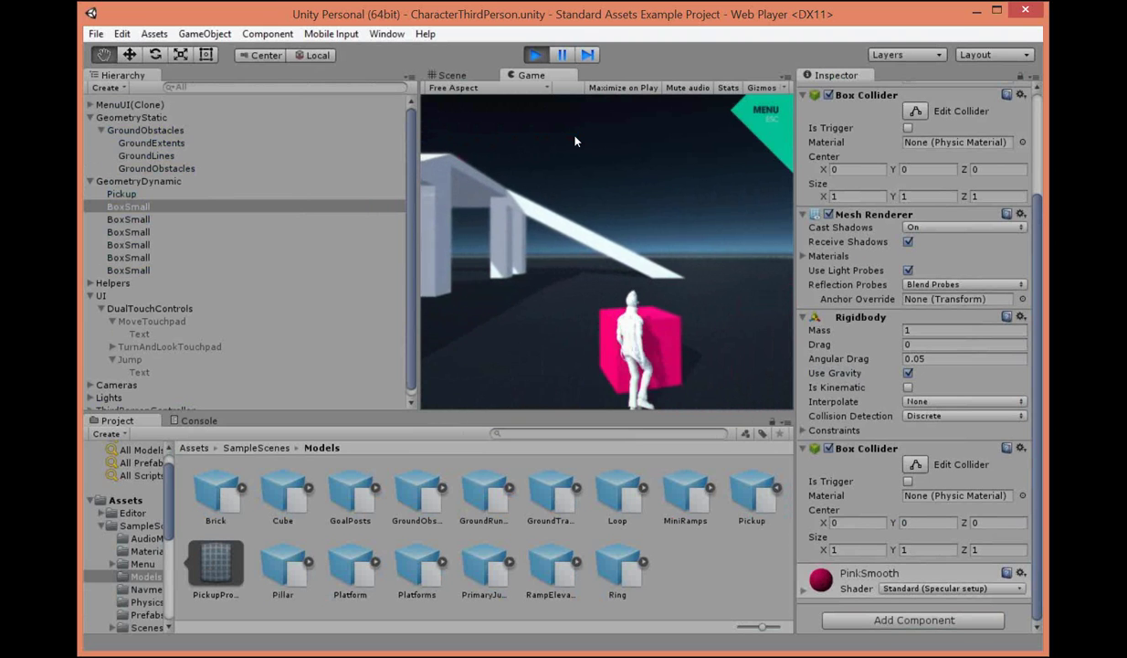
pyautogui.press('w')
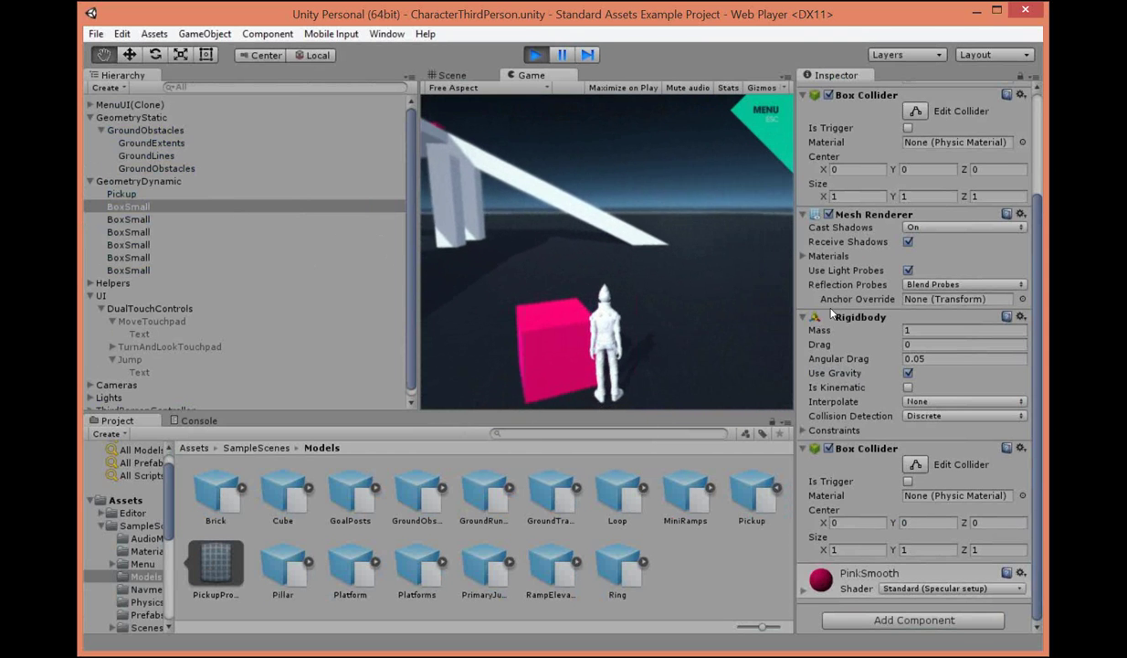
# Reselect the first BoxSmall under GeometryDynamic, and restart the game to reset the scene.
pyautogui.click(124, 218)
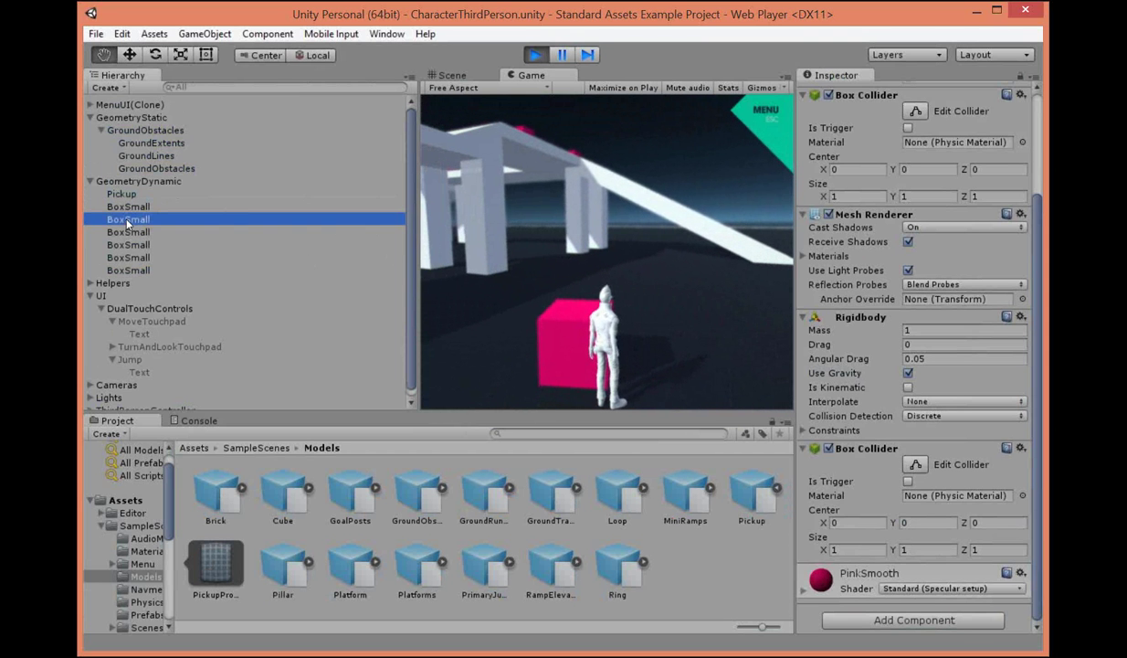
pyautogui.click(121, 205)
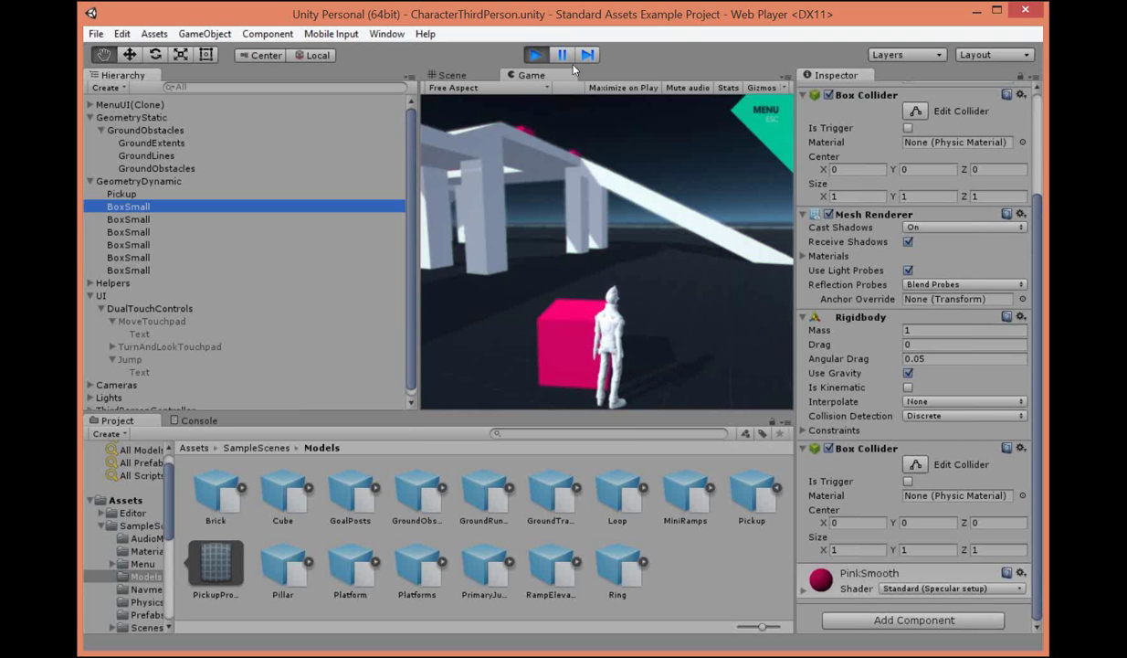
pyautogui.click(537, 55)
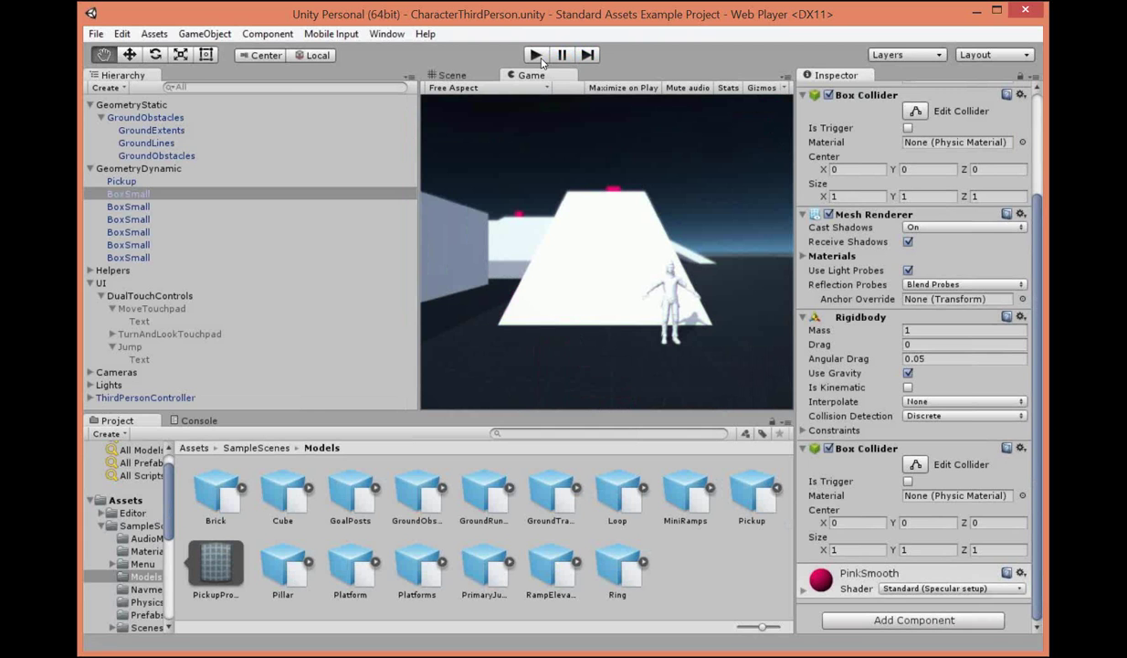
pyautogui.click(537, 55)
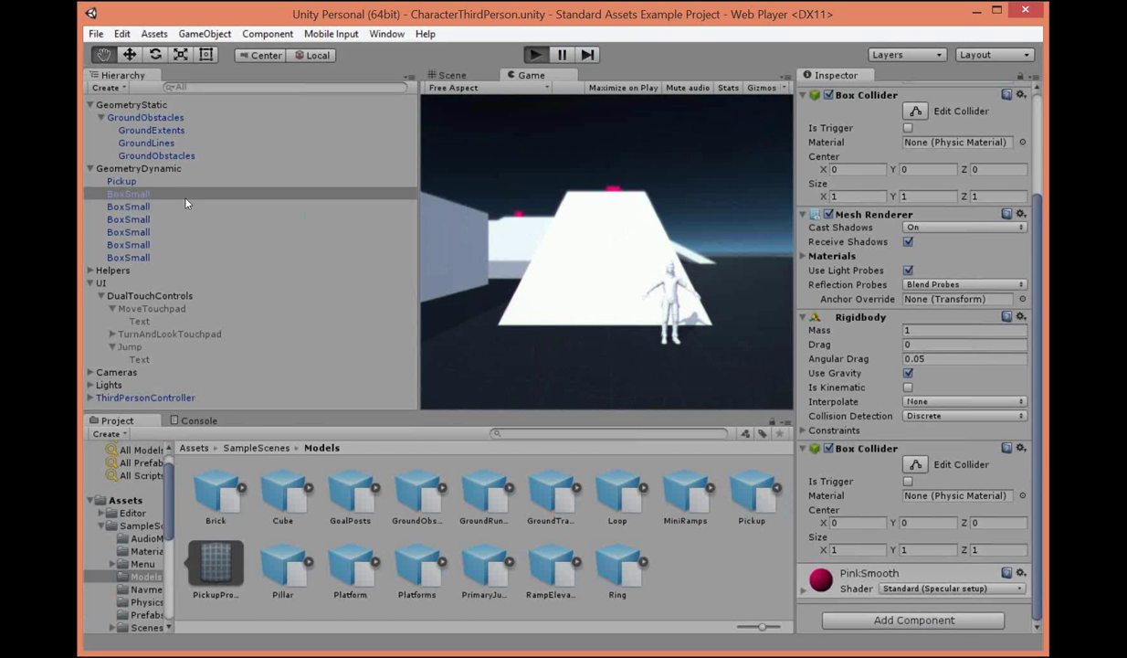
# Turn off Use Gravity on the Rigidbody of the first BoxSmall under GeometryDynamic while the game runs.
pyautogui.click(149, 194)
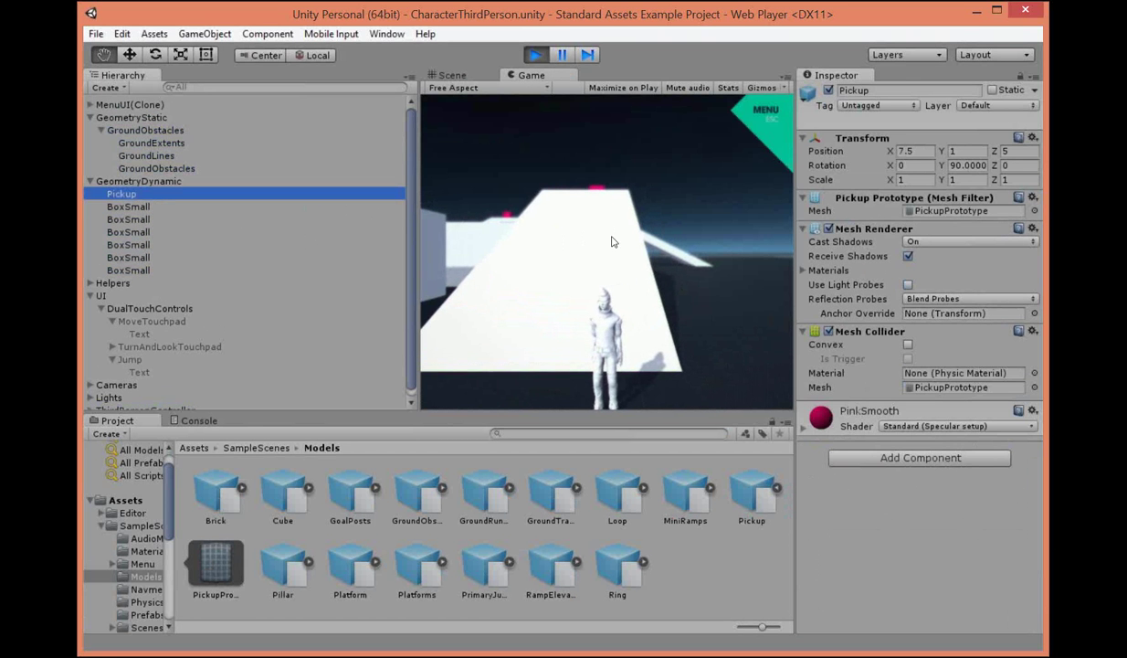
pyautogui.click(146, 206)
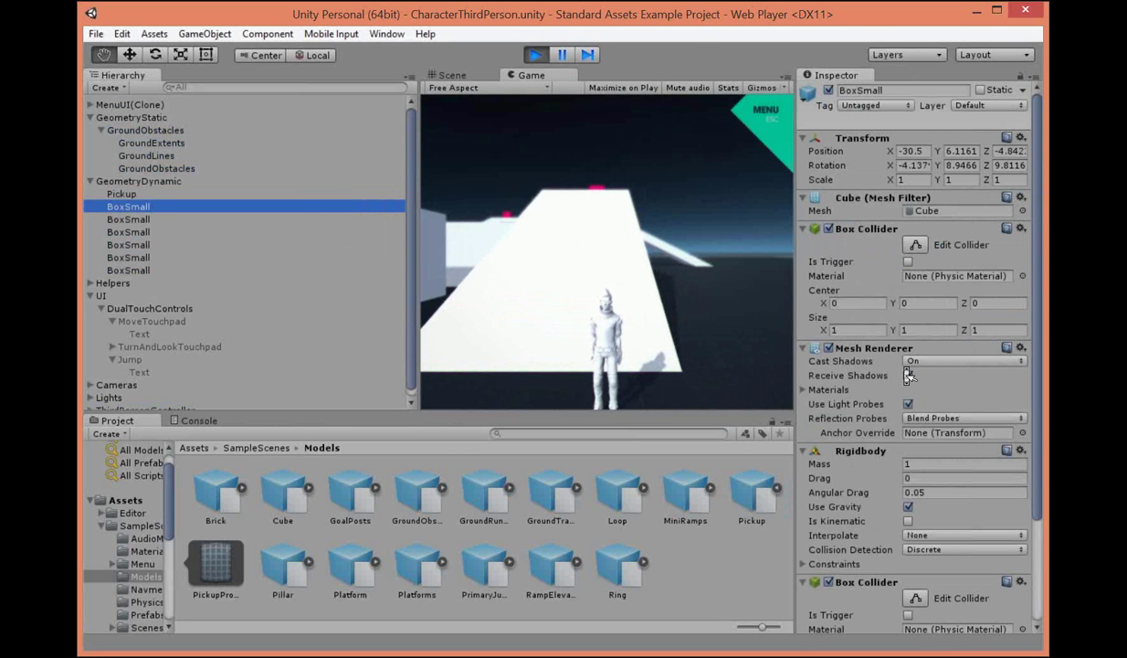
pyautogui.scroll(-3, 909, 374)
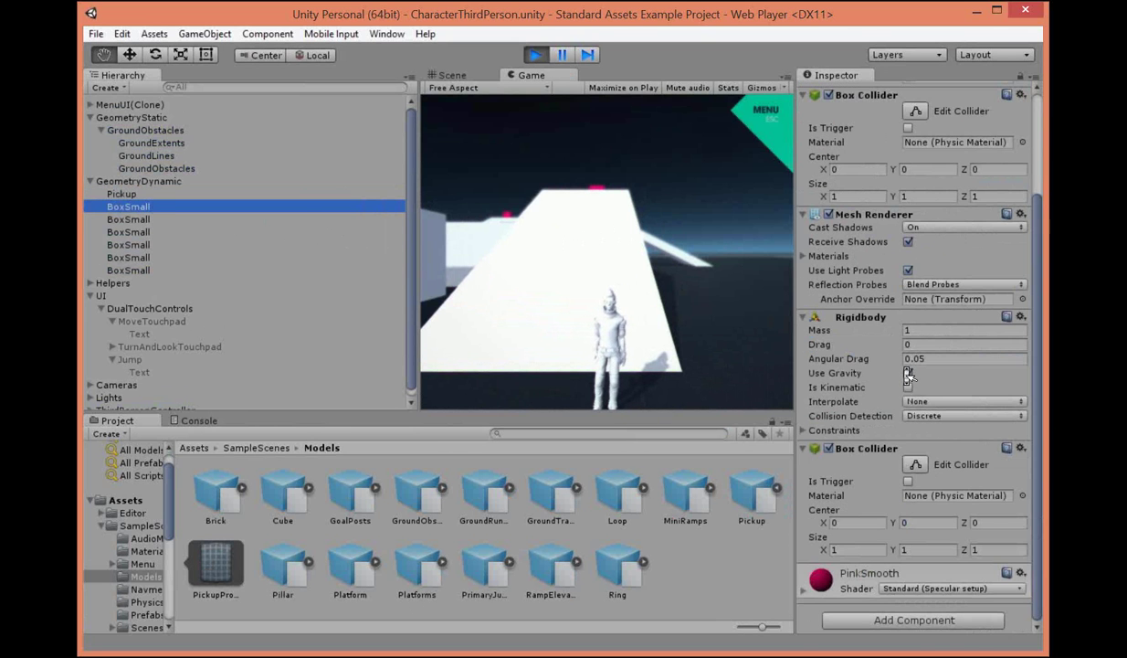
pyautogui.click(839, 370)
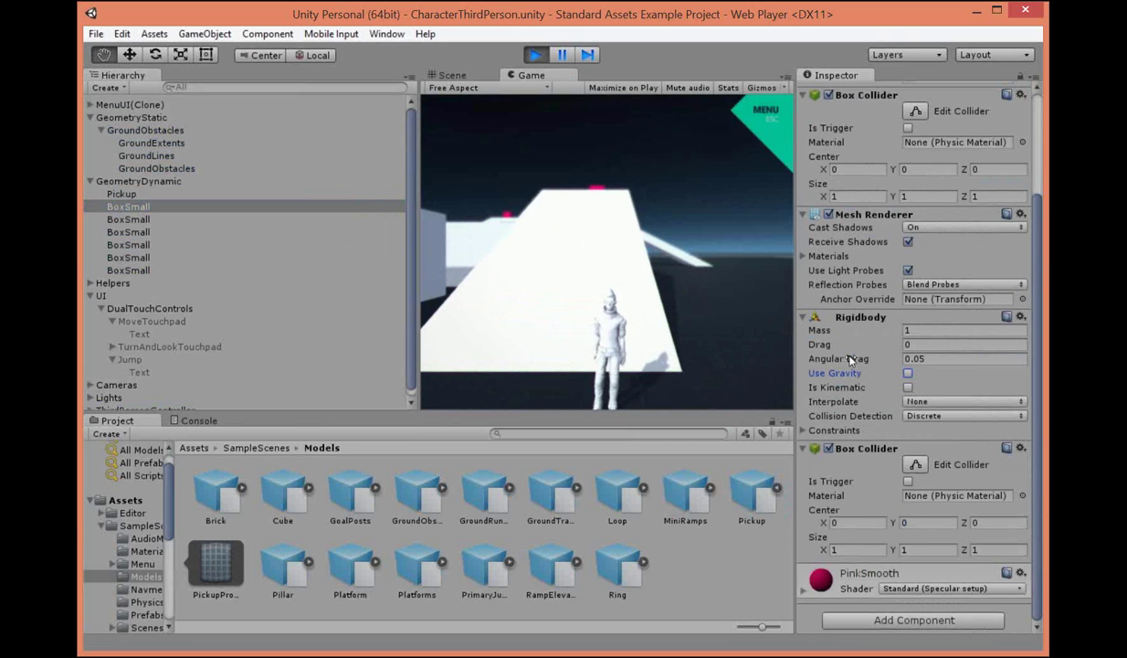
pyautogui.click(813, 359)
pyautogui.hotkey('shift', 'Tab')
pyautogui.hotkey('shift', 'Tab')
pyautogui.hotkey('shift', 'Tab')
pyautogui.hotkey('shift', 'Tab')
pyautogui.hotkey('shift', 'Tab')
pyautogui.hotkey('shift', 'Tab')
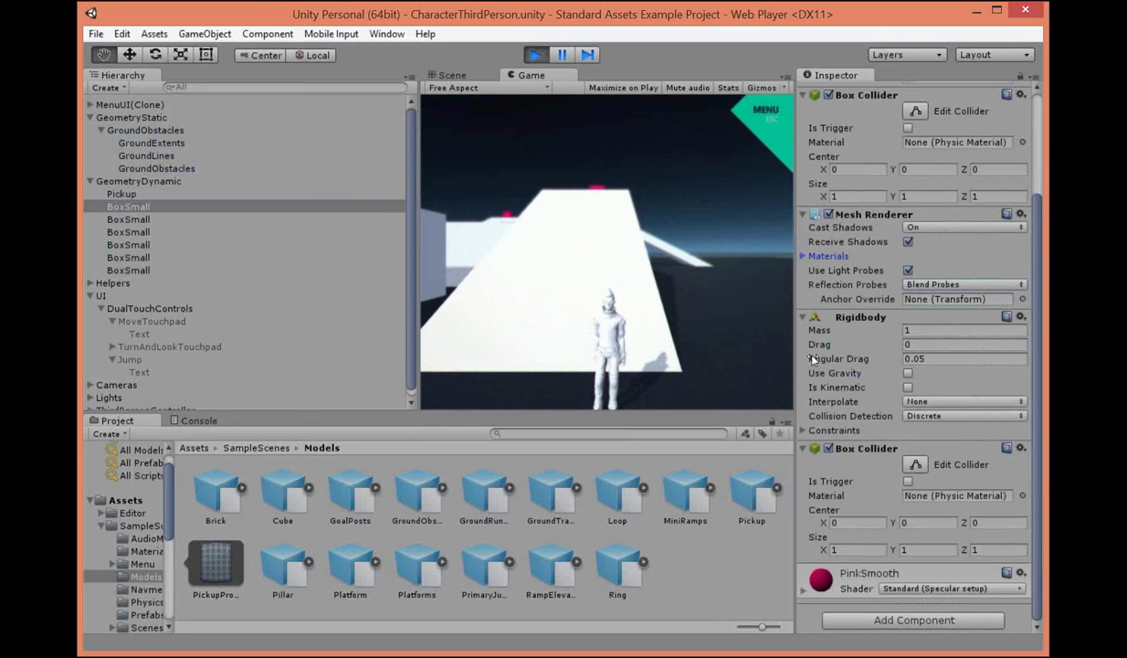
# Run the character up the white ramp and bump into the first pink box to test it without gravity.
pyautogui.click(634, 307)
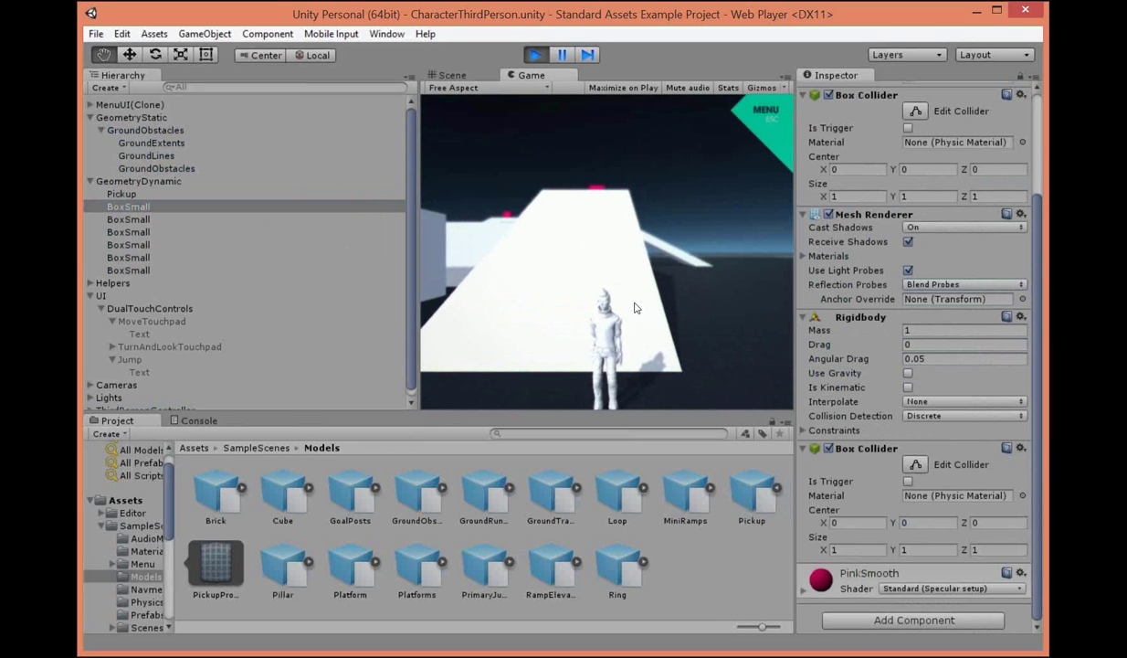
pyautogui.press('w')
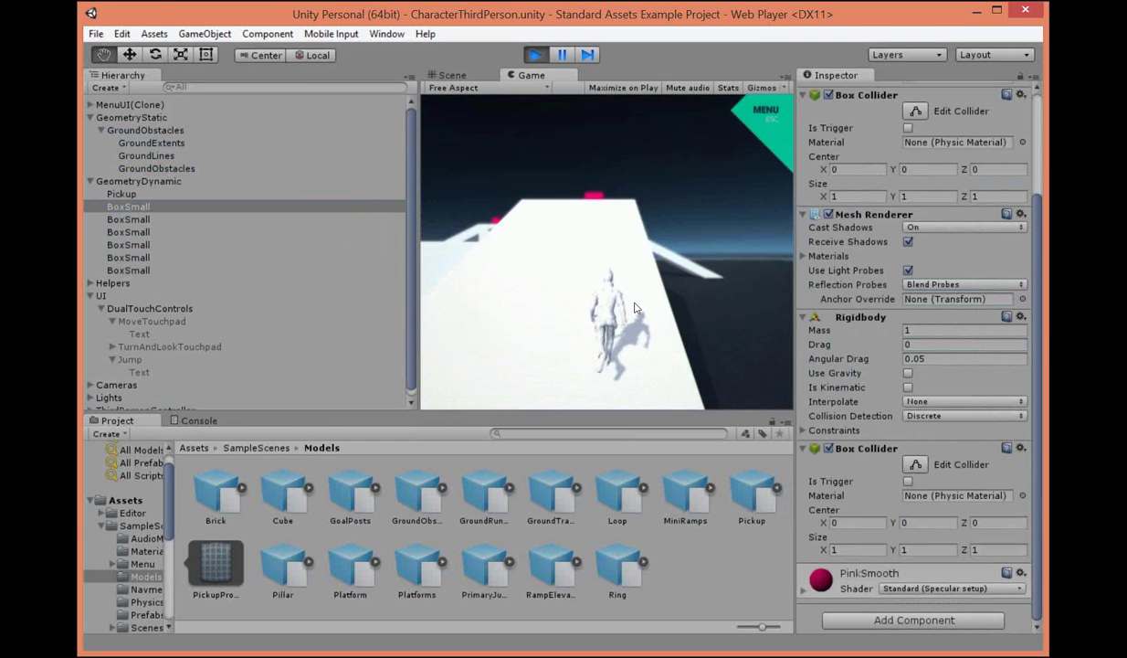
pyautogui.press('w')
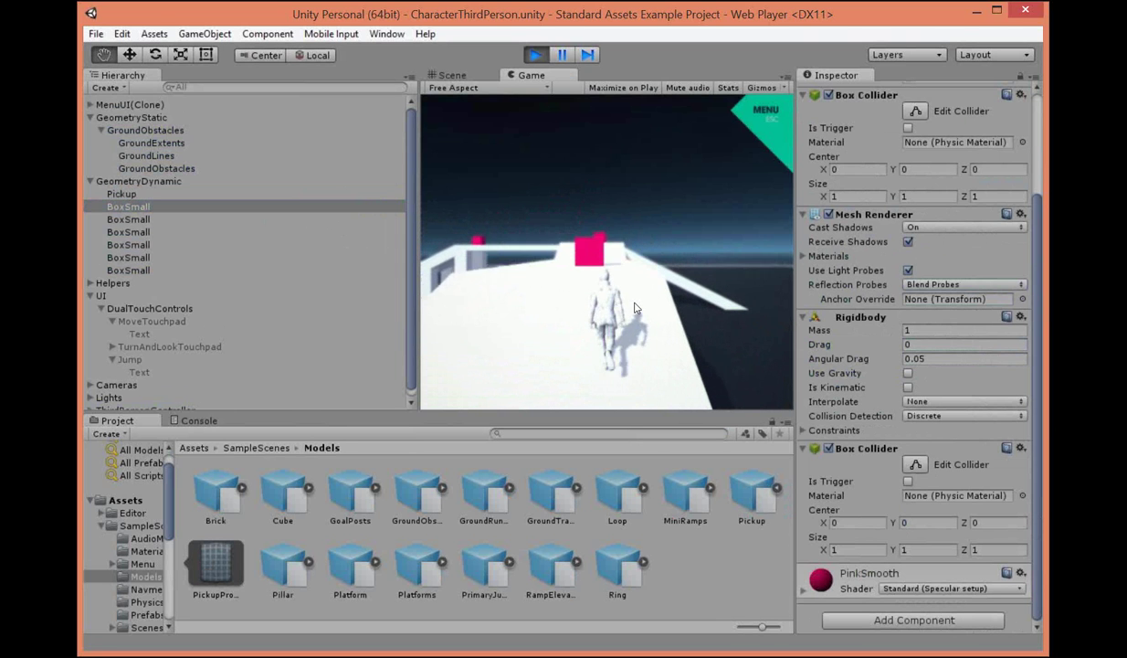
pyautogui.press('w')
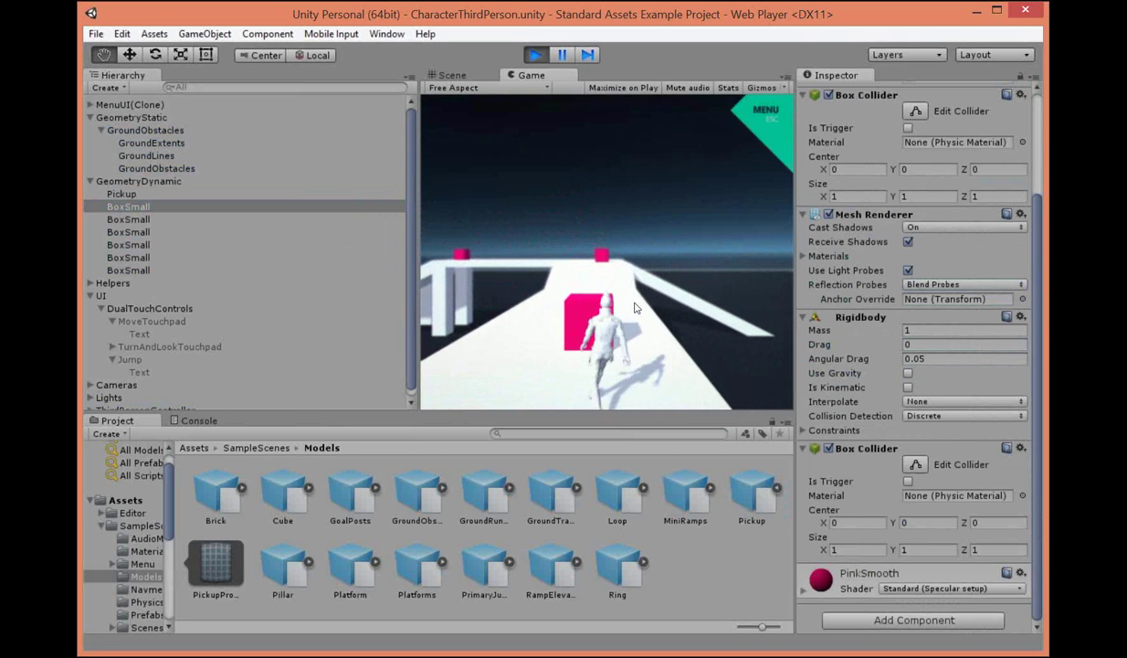
pyautogui.press('w')
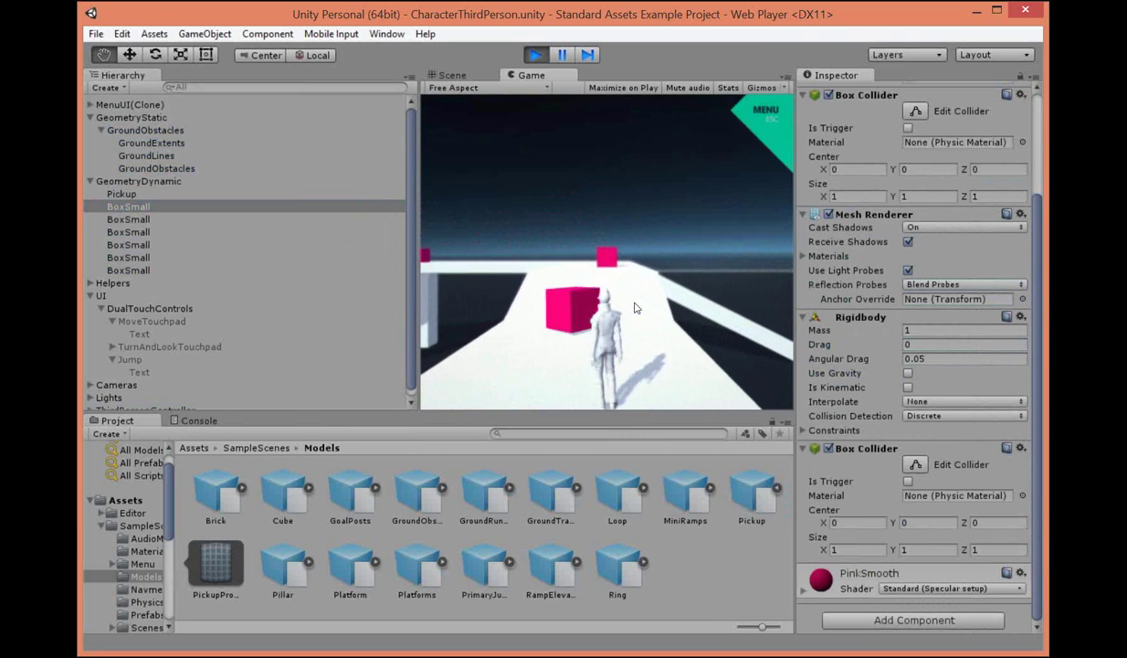
pyautogui.press('w')
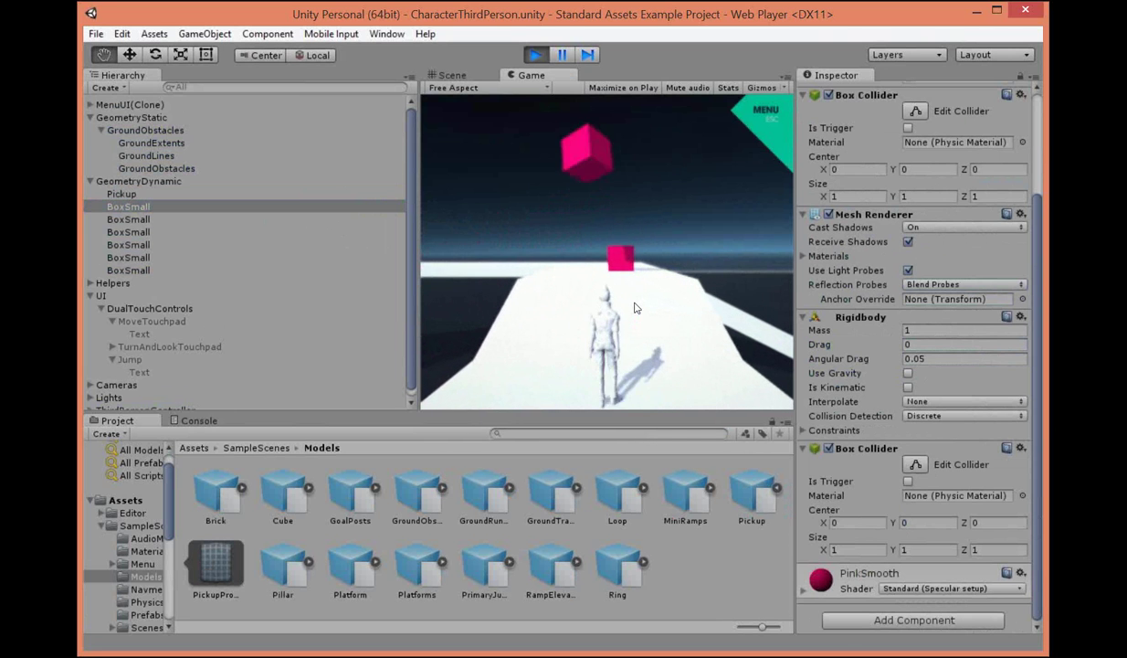
pyautogui.press('w')
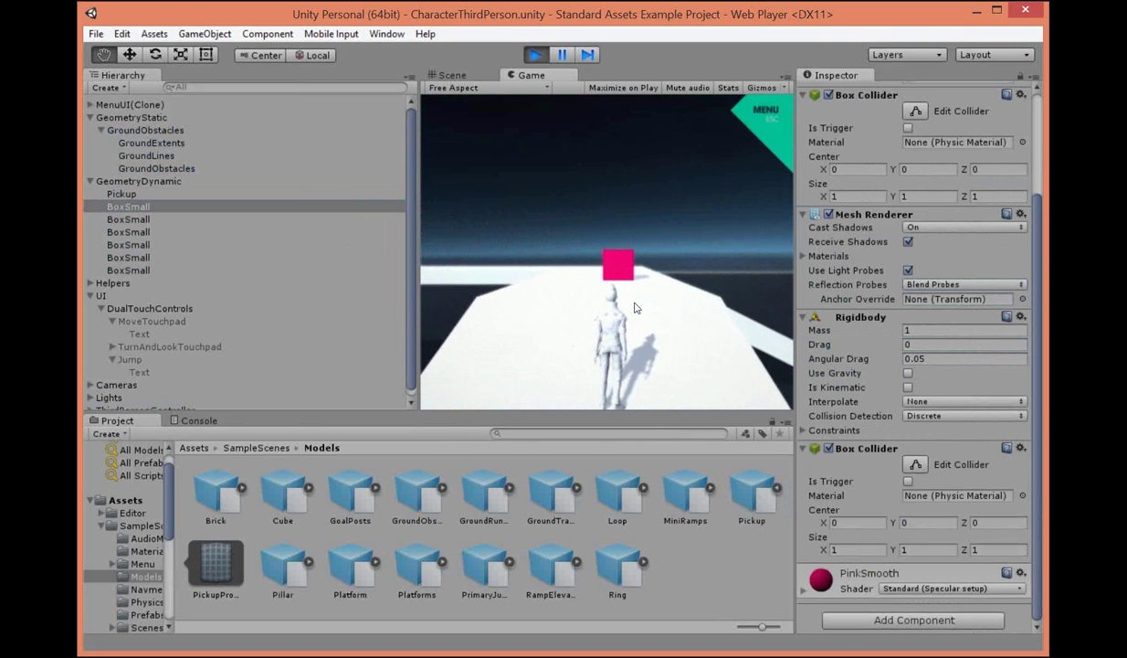
# Run the character along the walkway into the second pink box and move around it near the platform's edge.
pyautogui.press('w')
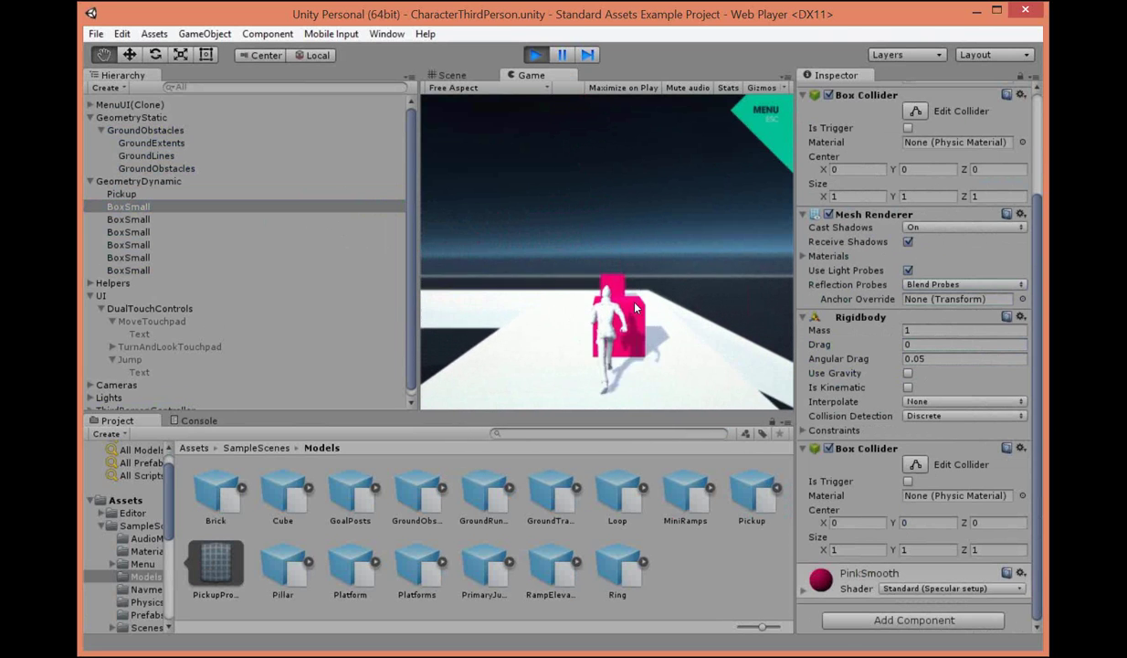
pyautogui.press('w')
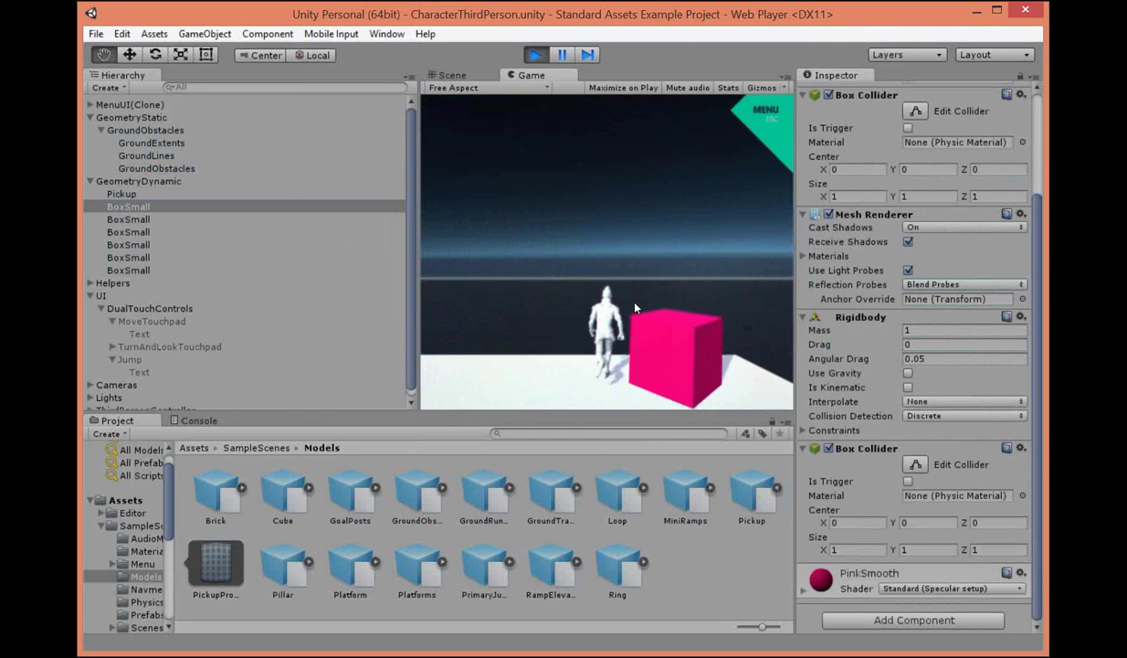
pyautogui.press('s')
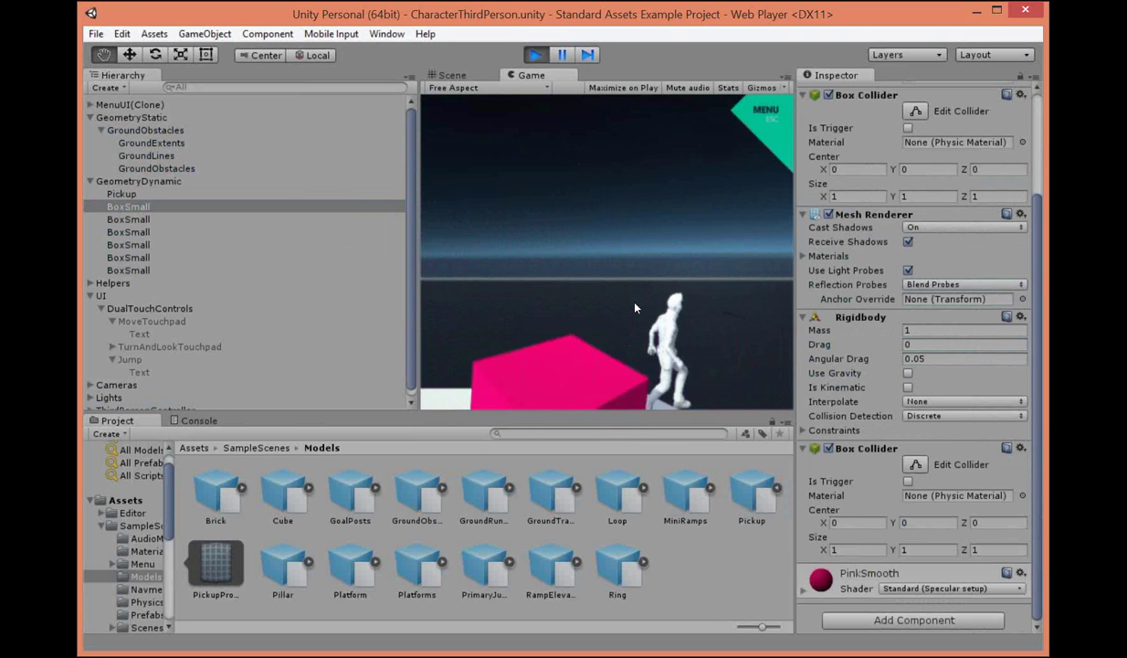
pyautogui.press('w')
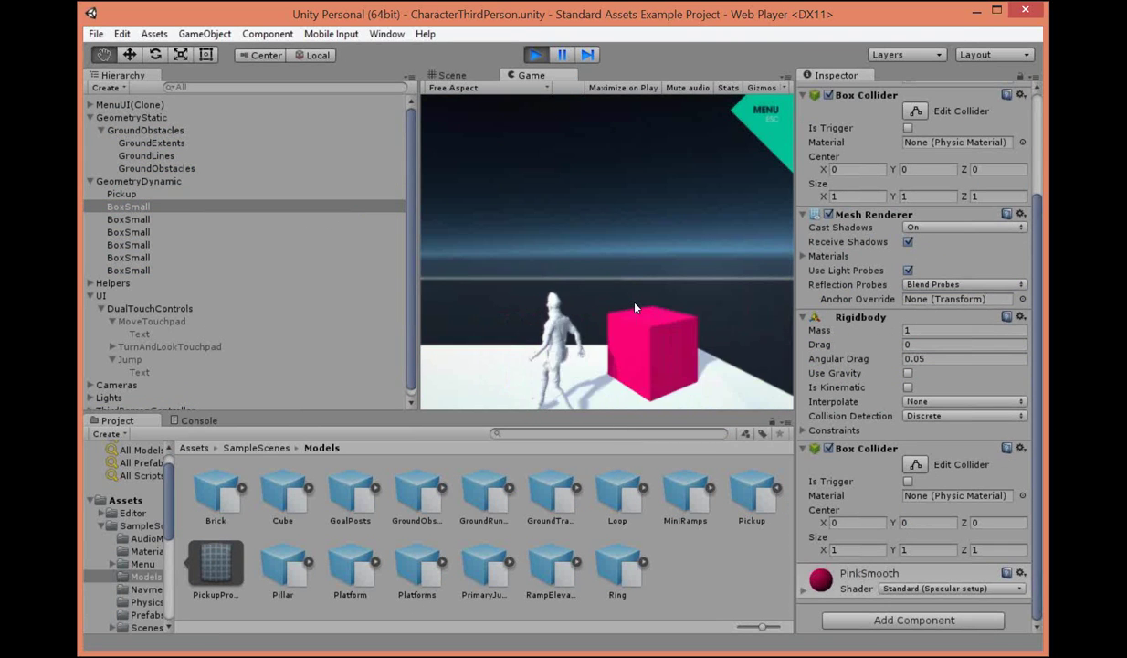
pyautogui.press('w')
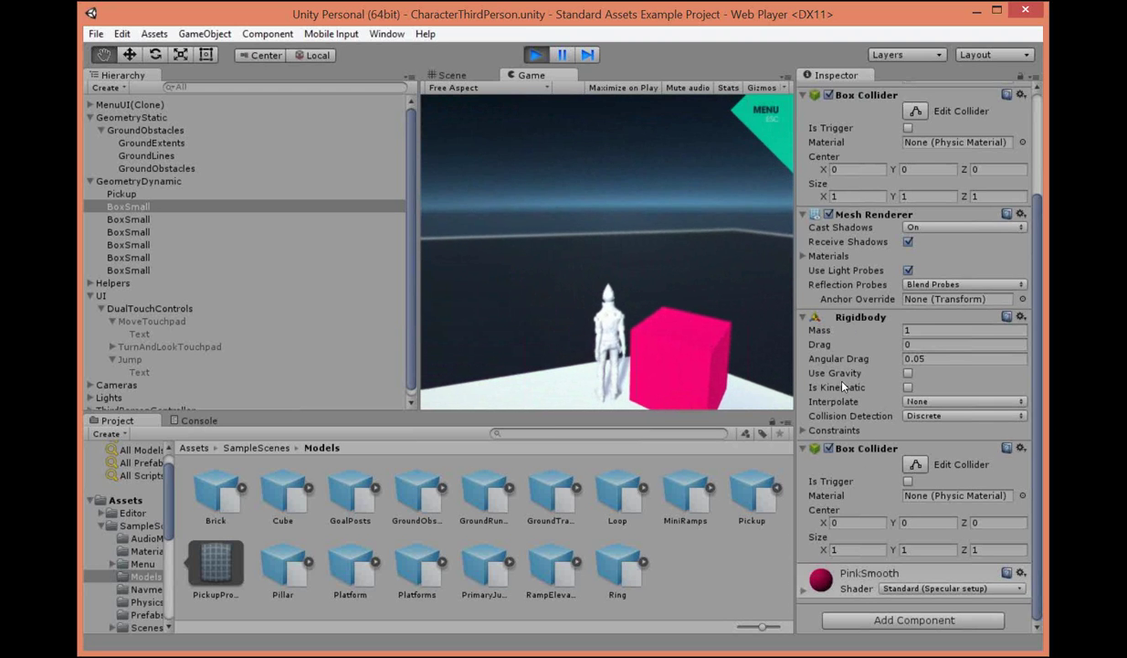
# Turn Use Gravity back on for the selected BoxSmall, and push the second pink box off the walkway to the ground.
pyautogui.click(908, 374)
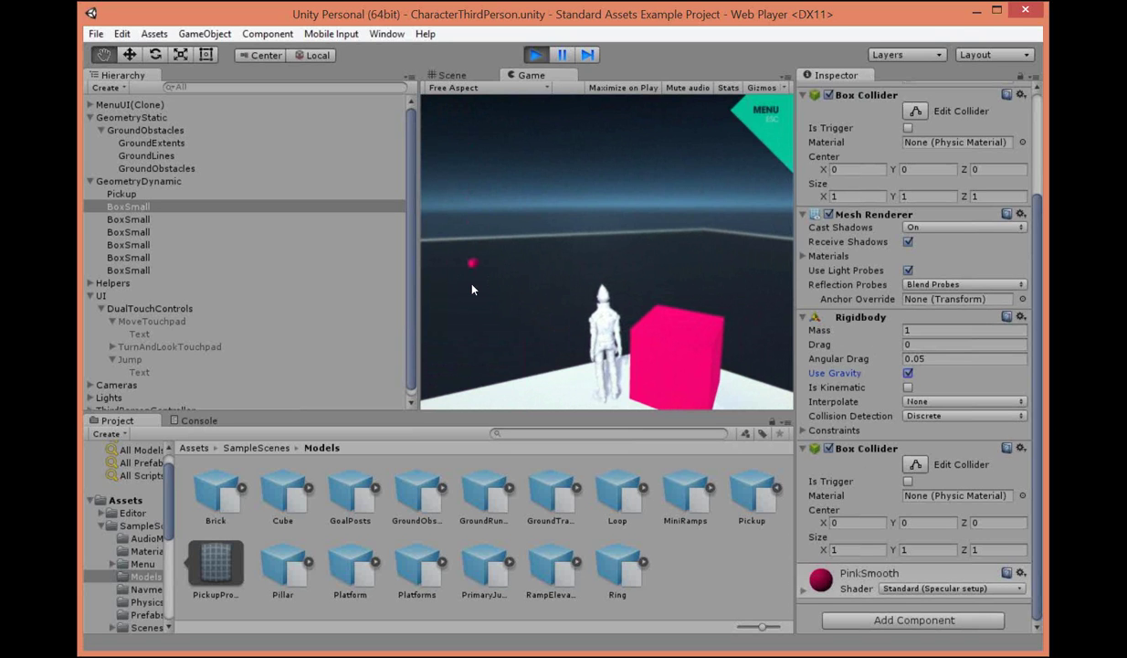
pyautogui.press('w')
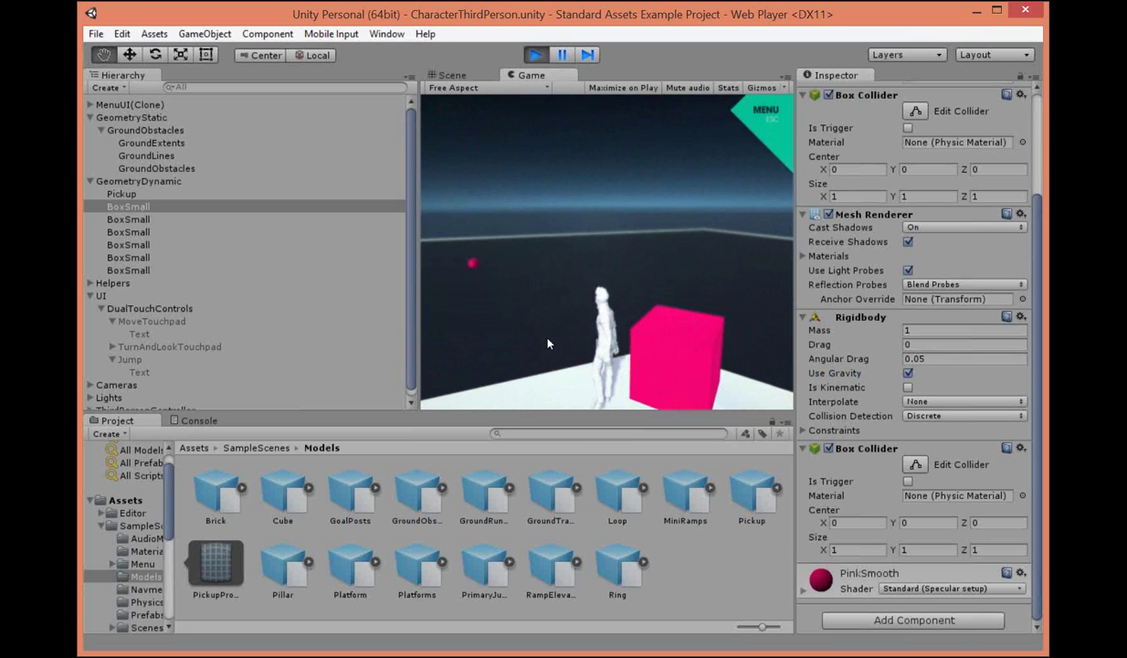
pyautogui.press('w')
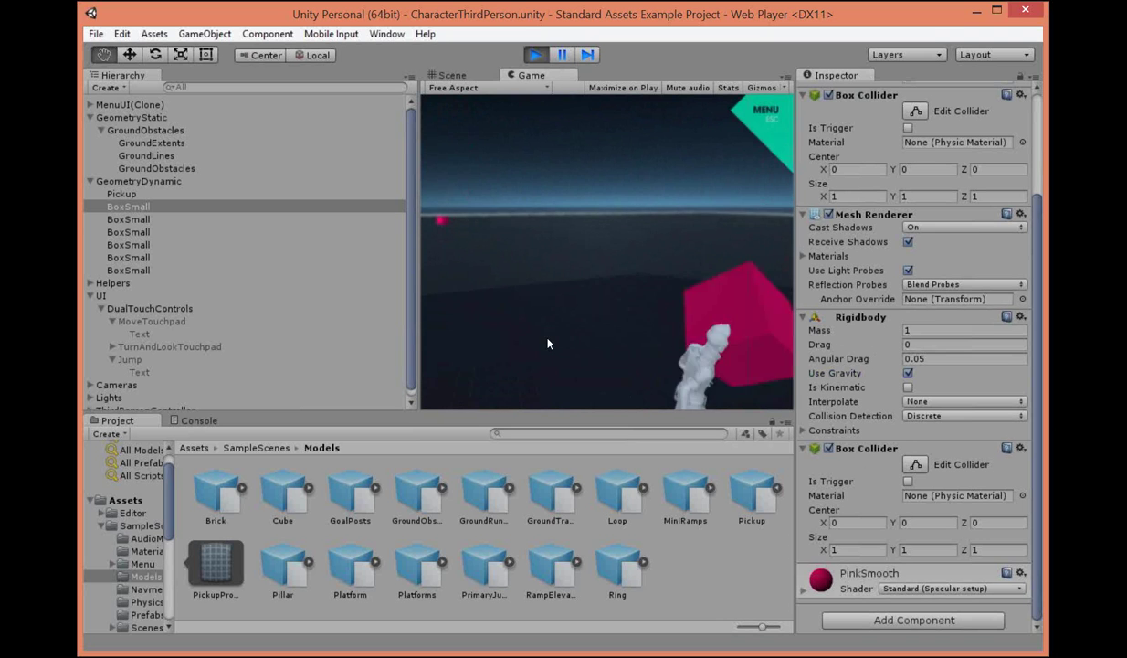
pyautogui.press('w')
pyautogui.press('w')
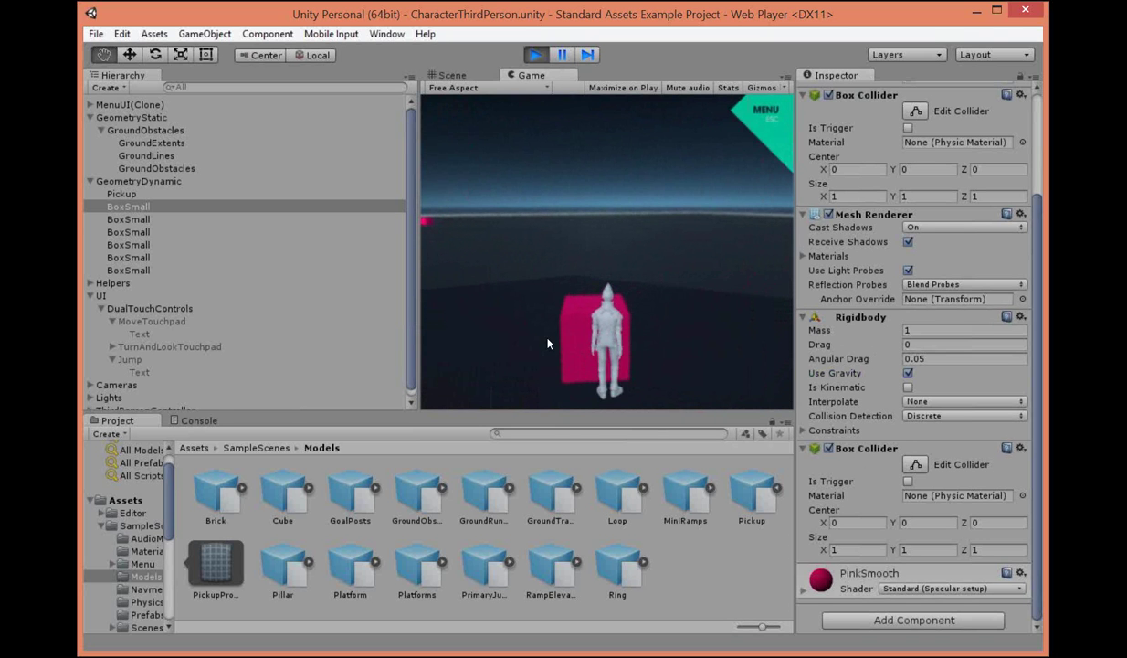
# Run the character across the ground to the distant fallen pink box, and turn off Use Gravity on the selected BoxSmall's Rigidbody.
pyautogui.press('w')
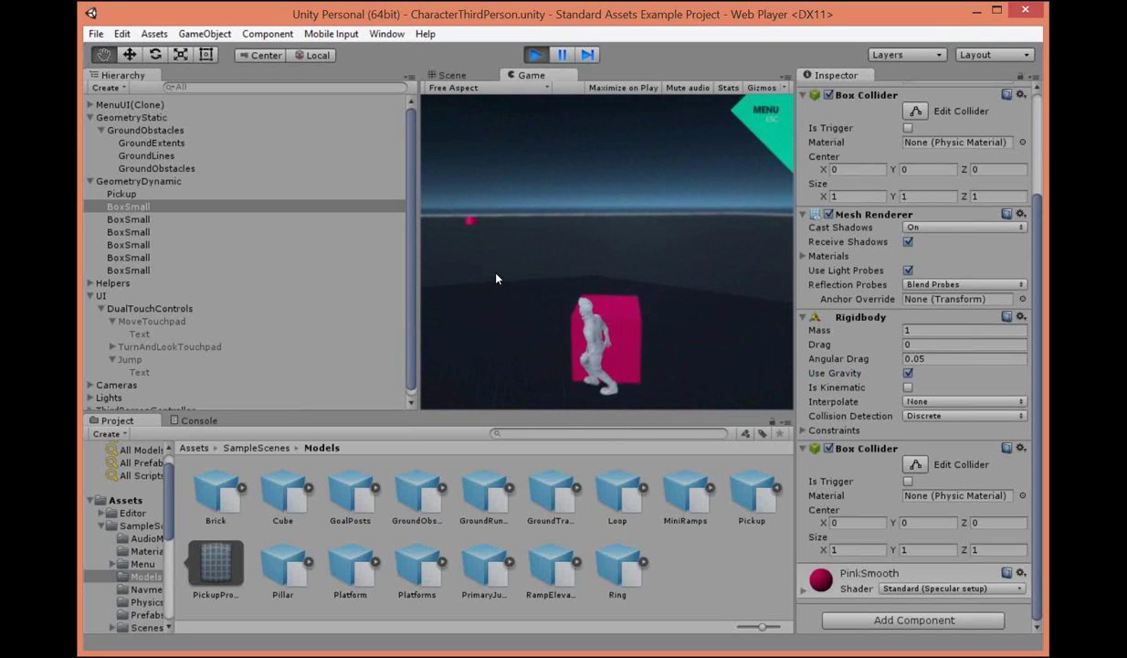
pyautogui.press('w')
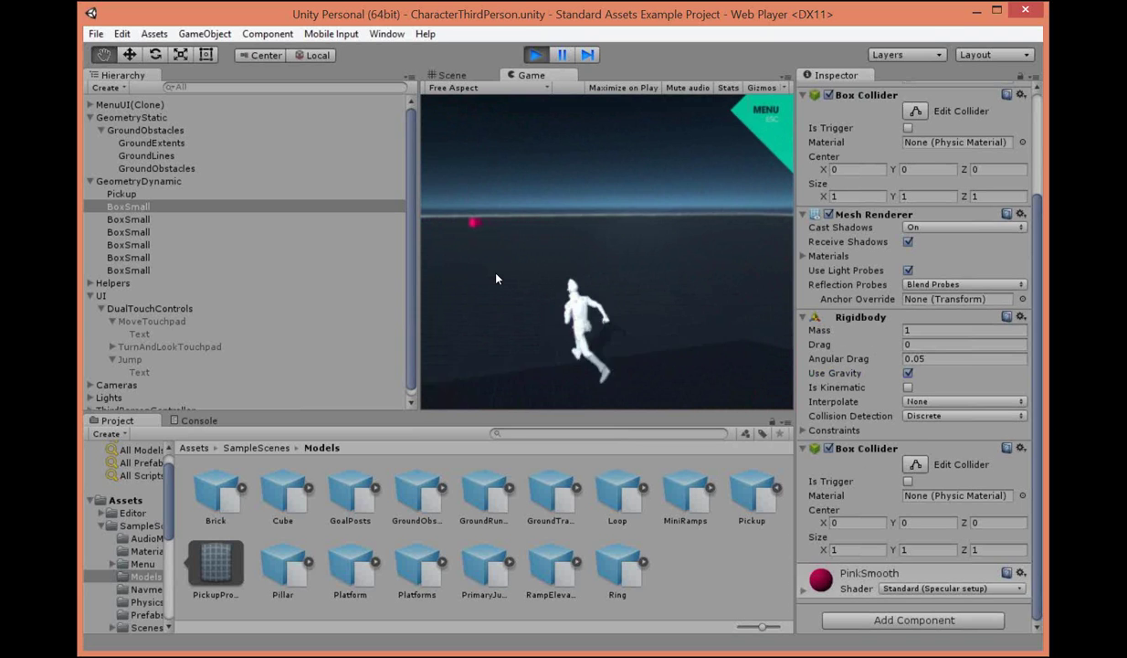
pyautogui.press('w')
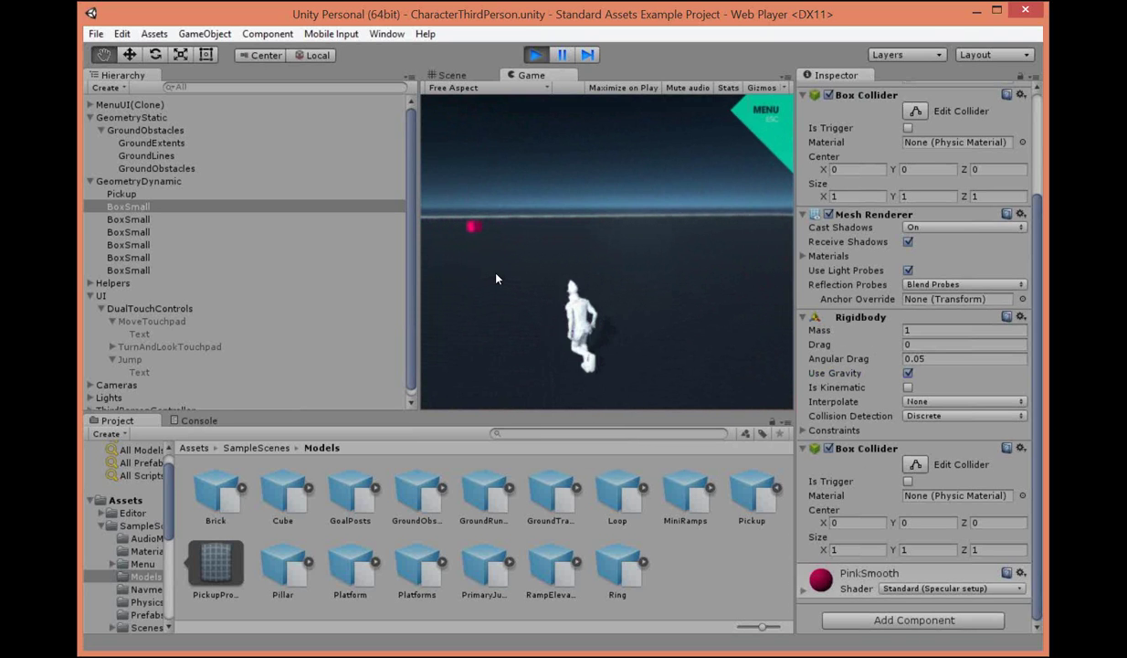
pyautogui.press('w')
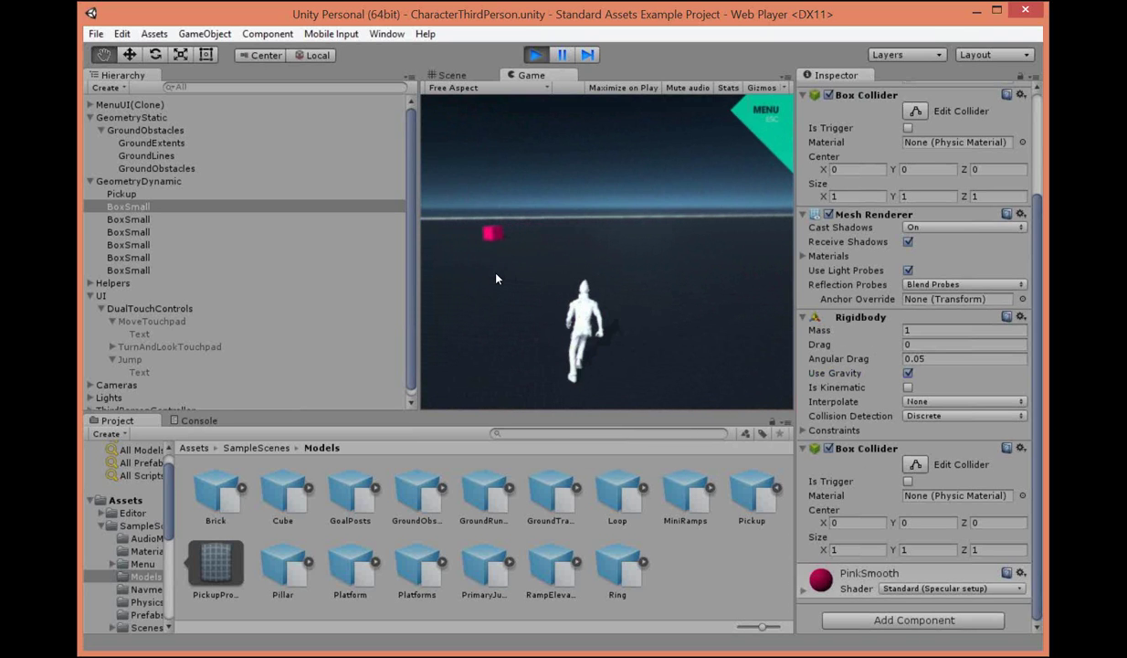
pyautogui.press('w')
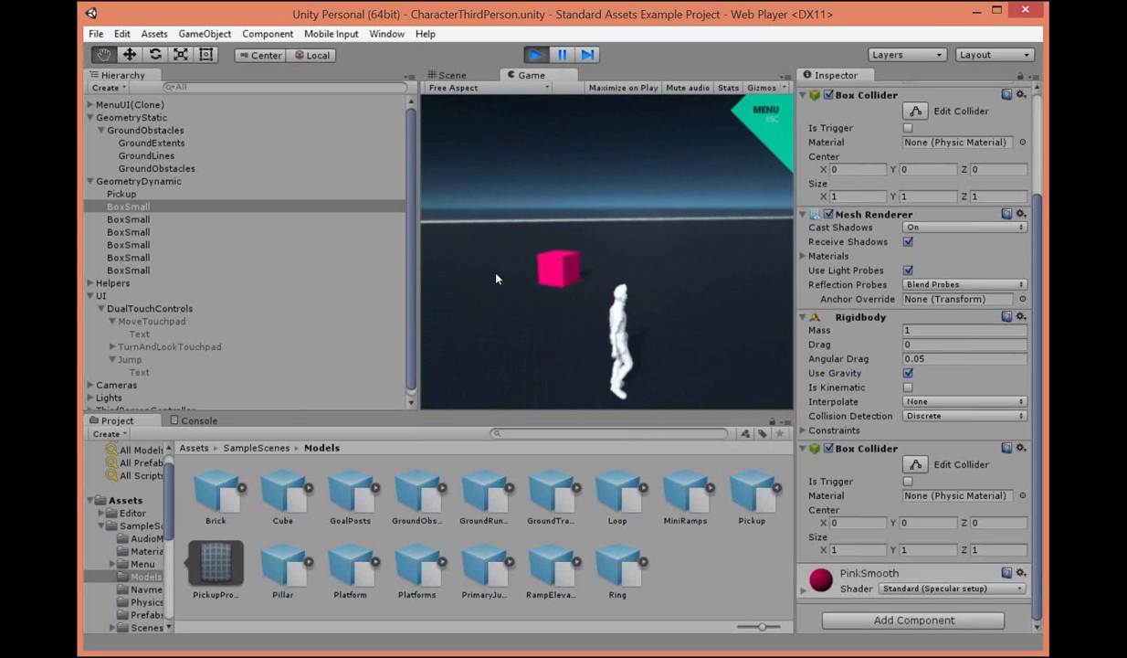
pyautogui.click(909, 373)
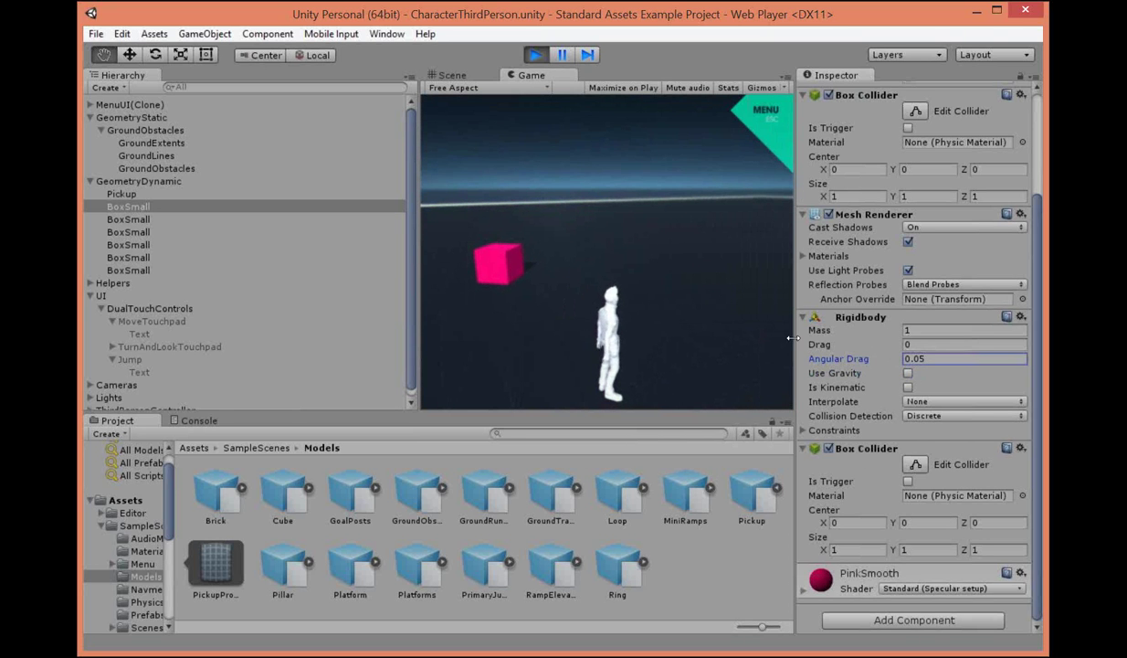
# Run the character forward into the nearby pink box without gravity, and turn Use Gravity back on for the selected BoxSmall's Rigidbody.
pyautogui.click(756, 354)
pyautogui.press('w')
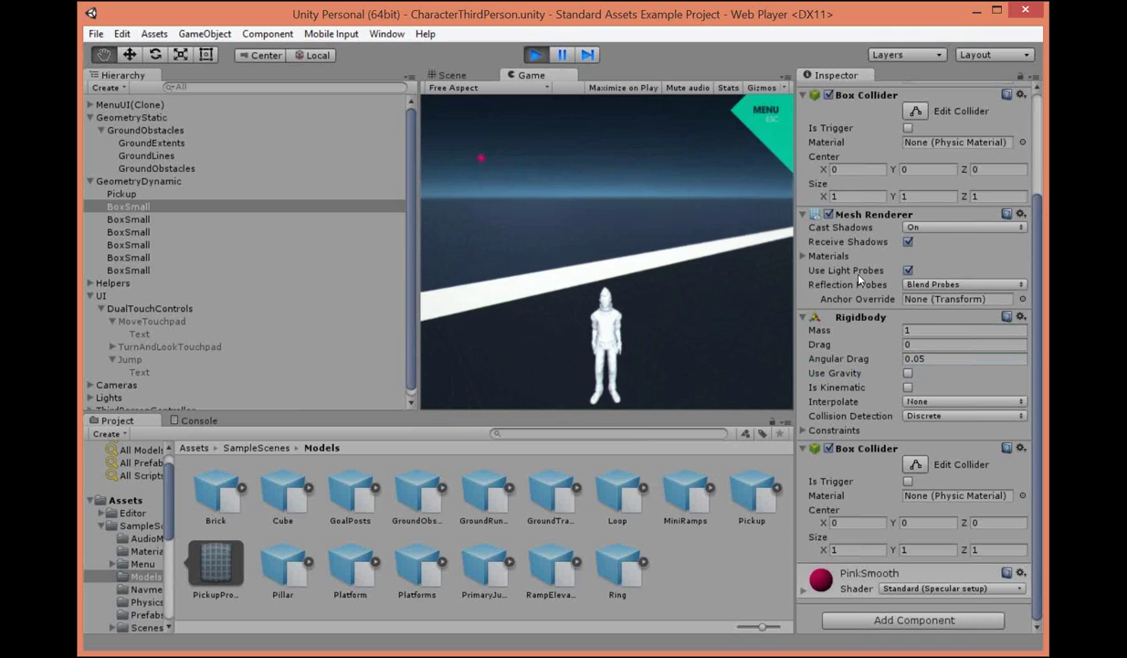
pyautogui.click(907, 374)
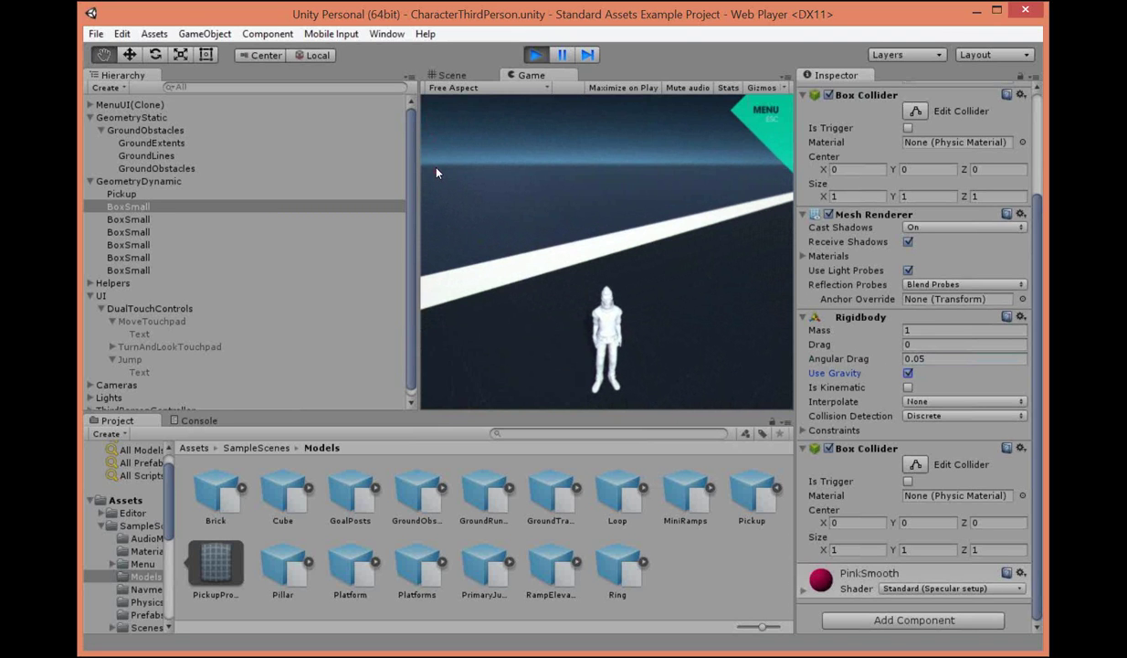
pyautogui.click(96, 35)
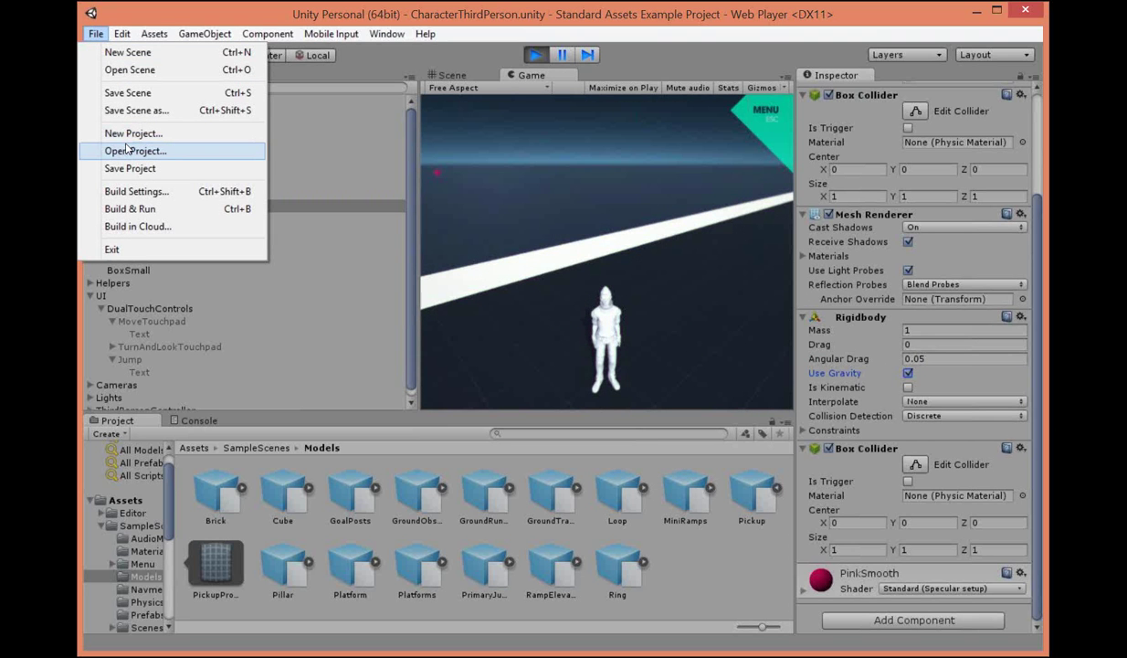
pyautogui.click(132, 152)
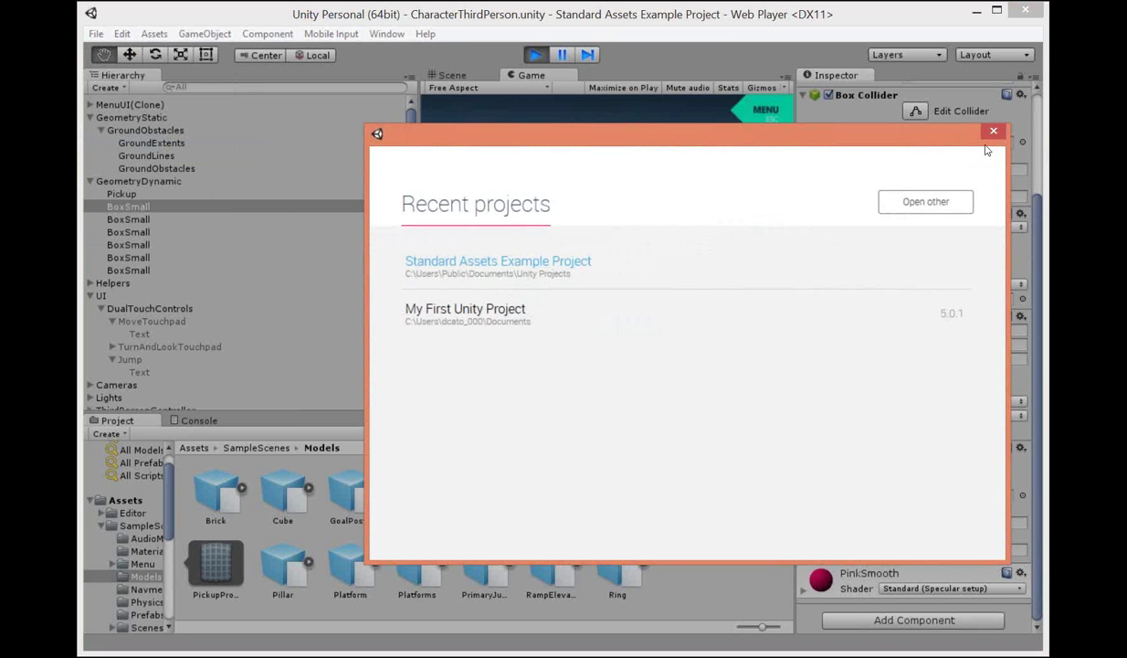
pyautogui.click(993, 134)
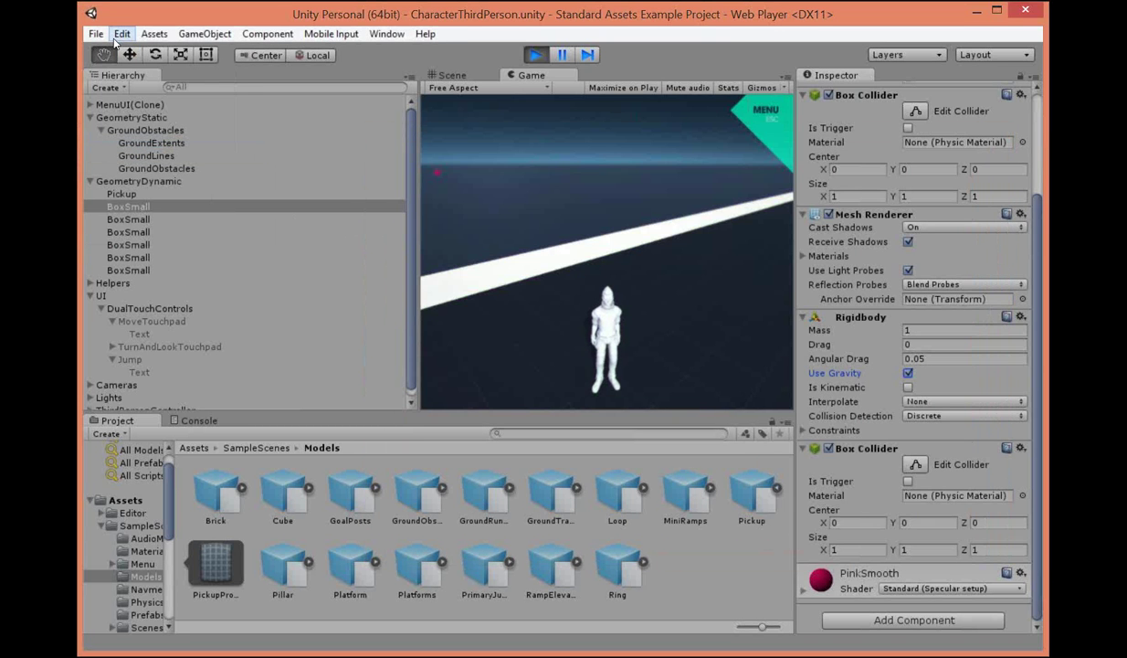
# Browse the sample scenes available to load in the SampleScenes/Scenes folder, and leave without opening one.
pyautogui.click(97, 35)
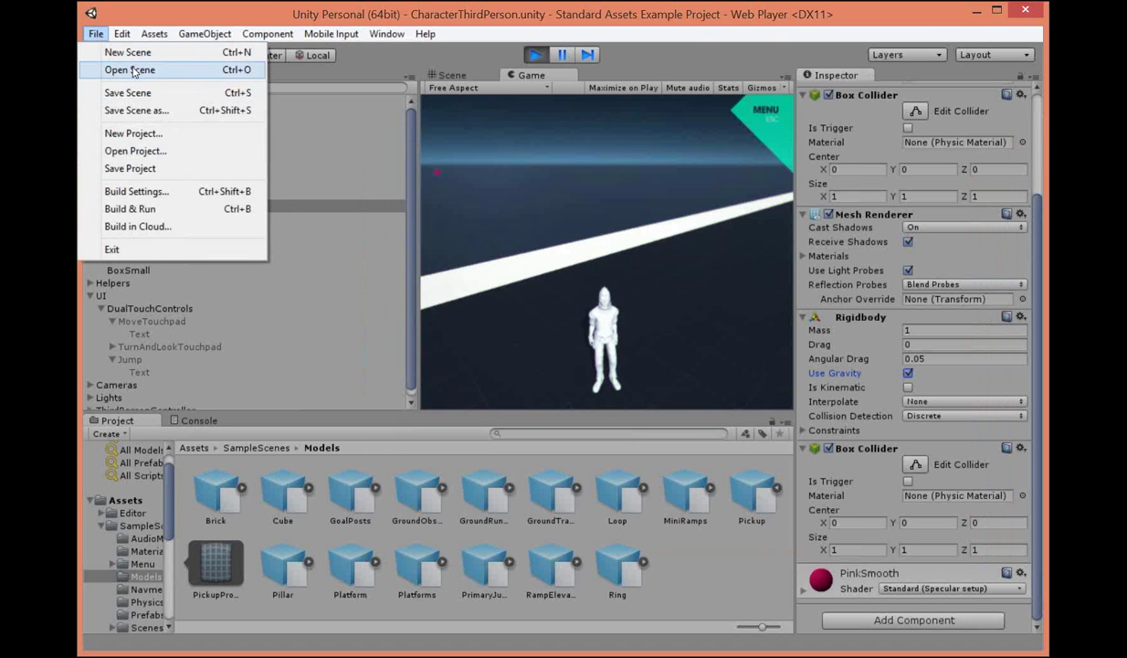
pyautogui.click(136, 71)
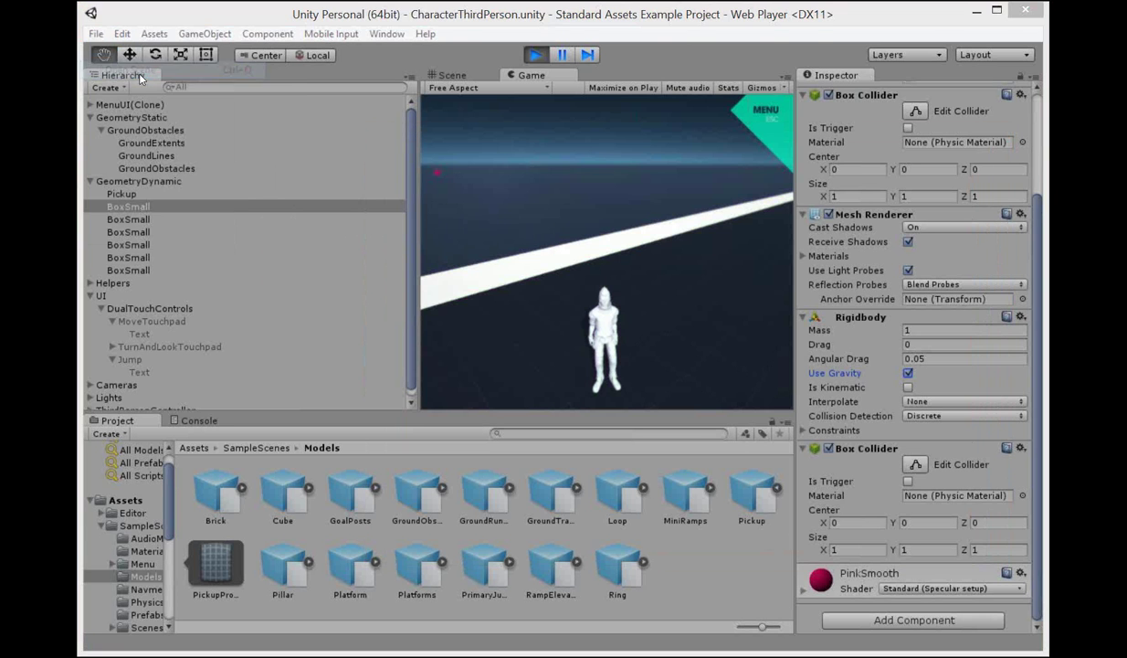
pyautogui.doubleClick(276, 172)
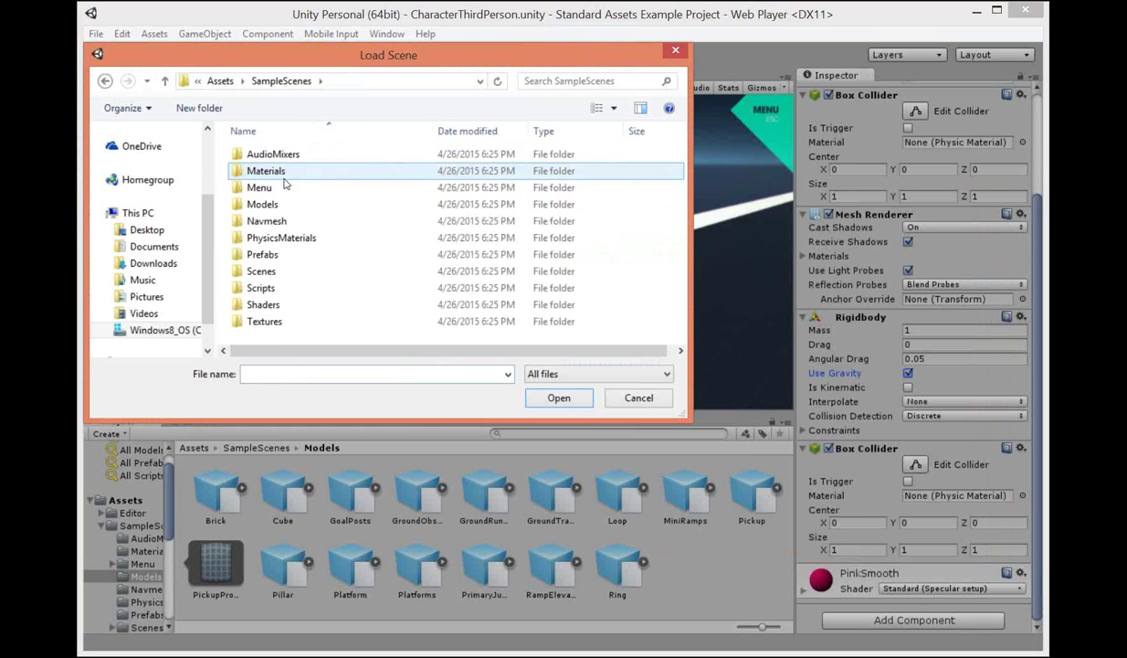
pyautogui.doubleClick(266, 271)
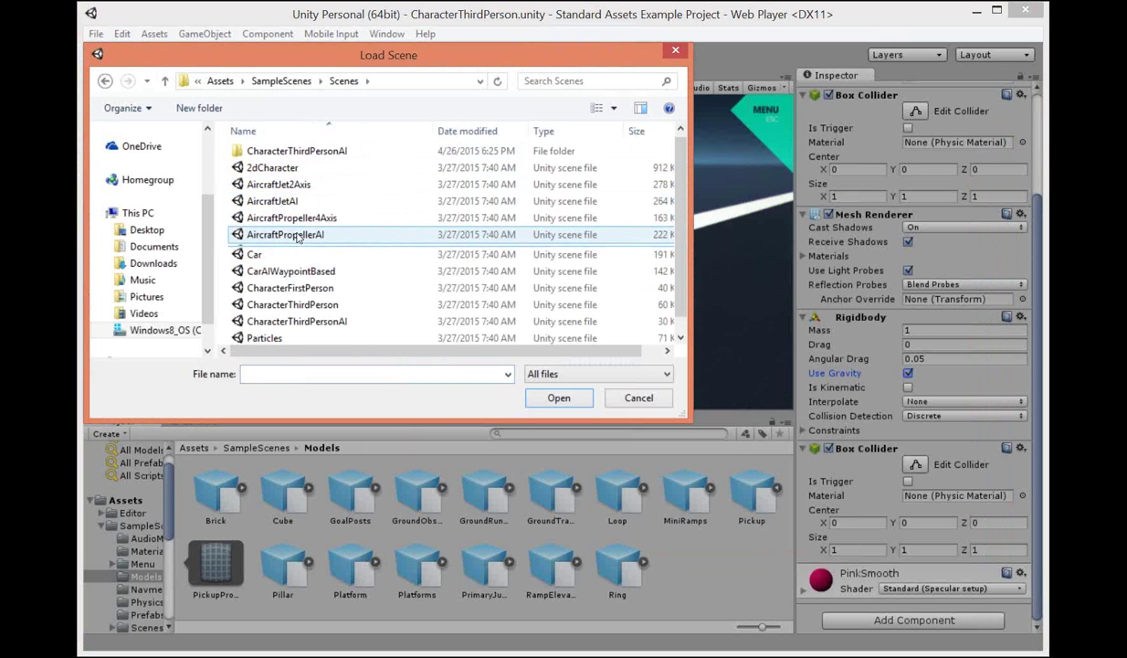
pyautogui.scroll(-1, 297, 238)
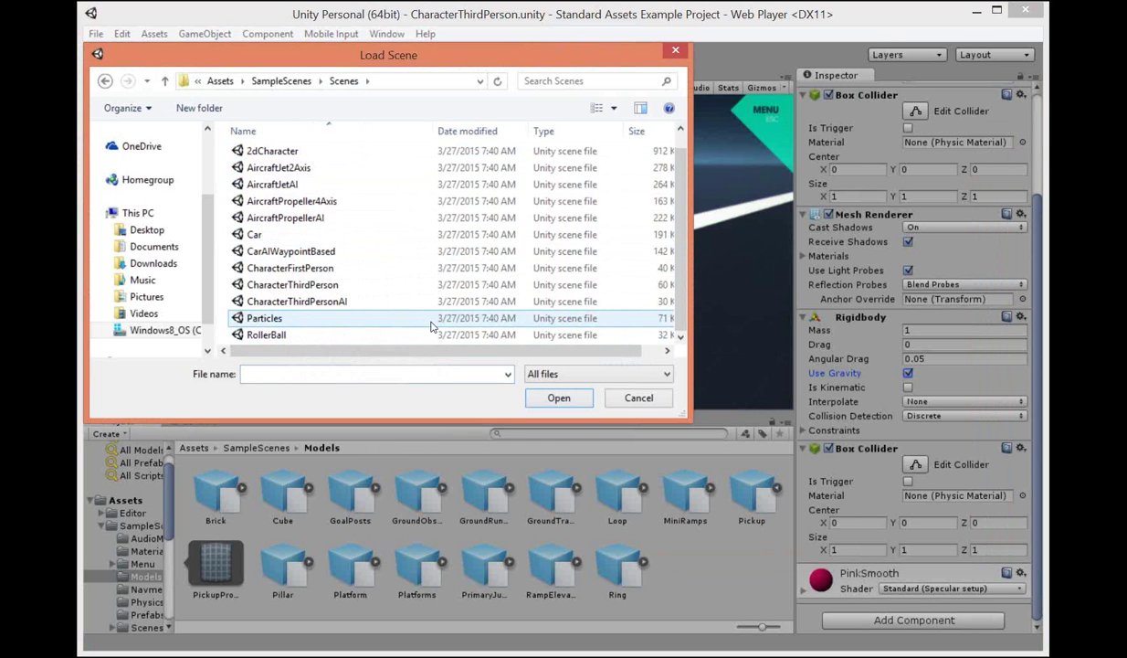
pyautogui.click(638, 397)
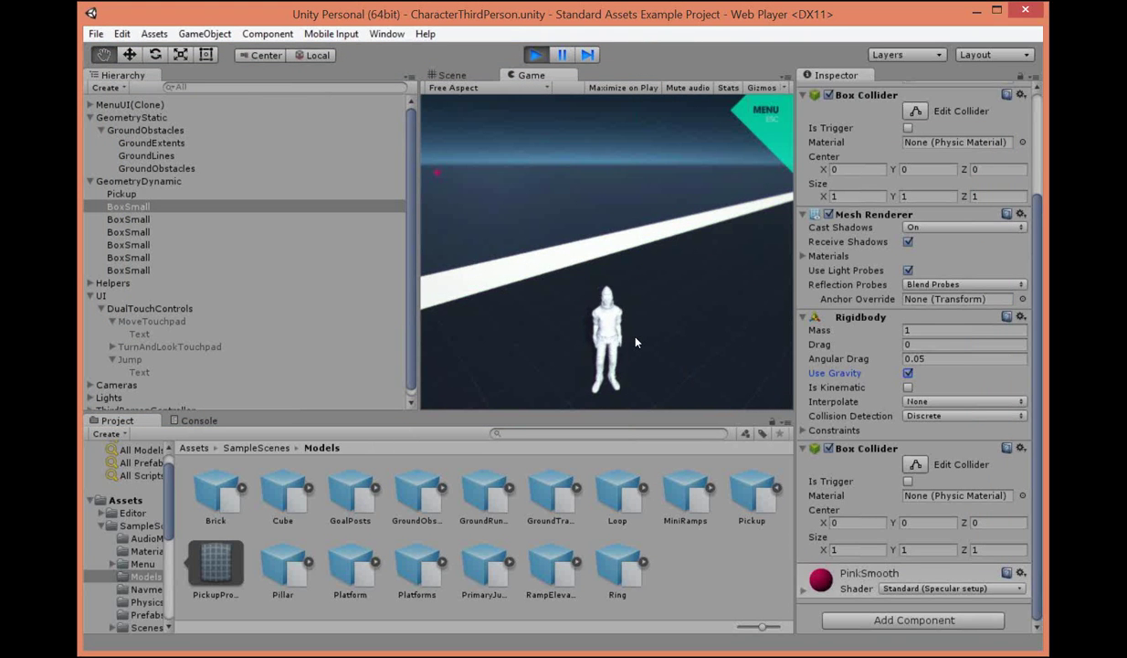
# End the play test of the third-person character scene, and switch to the Google Slides presentation in the browser.
pyautogui.press('s')
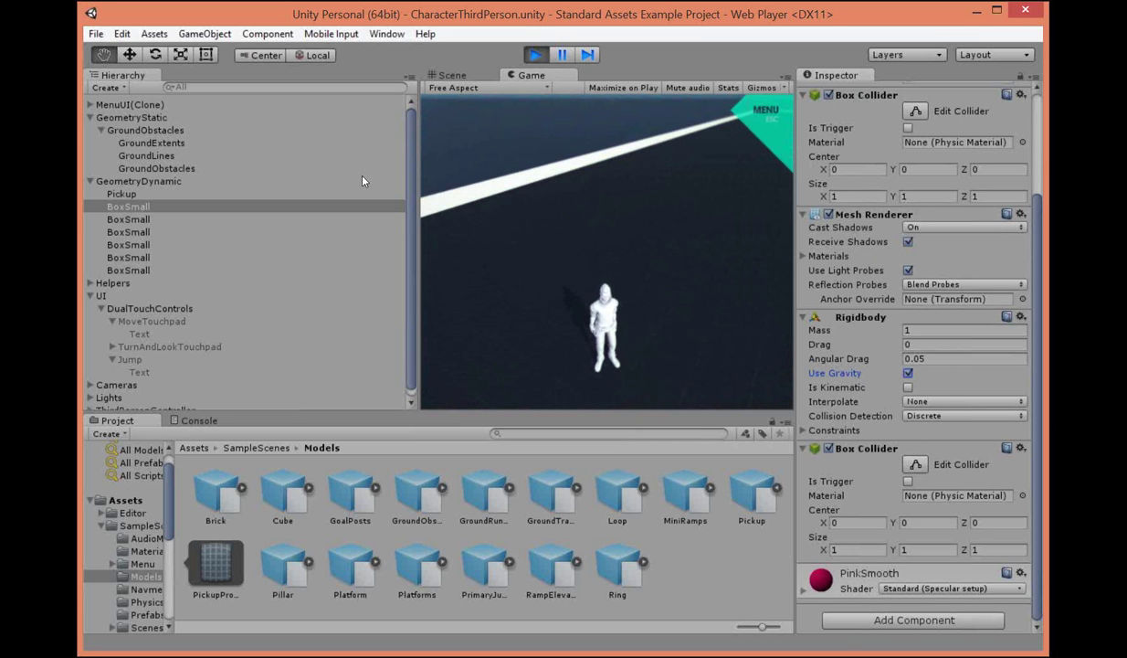
pyautogui.scroll(-1, 256, 275)
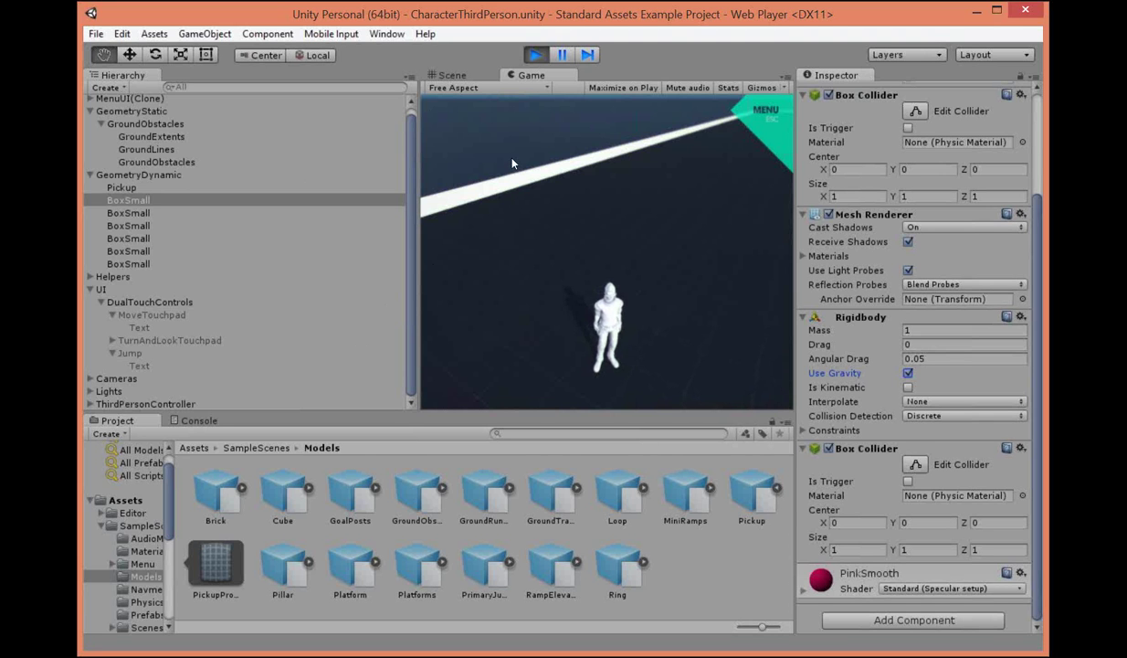
pyautogui.click(908, 374)
pyautogui.click(536, 56)
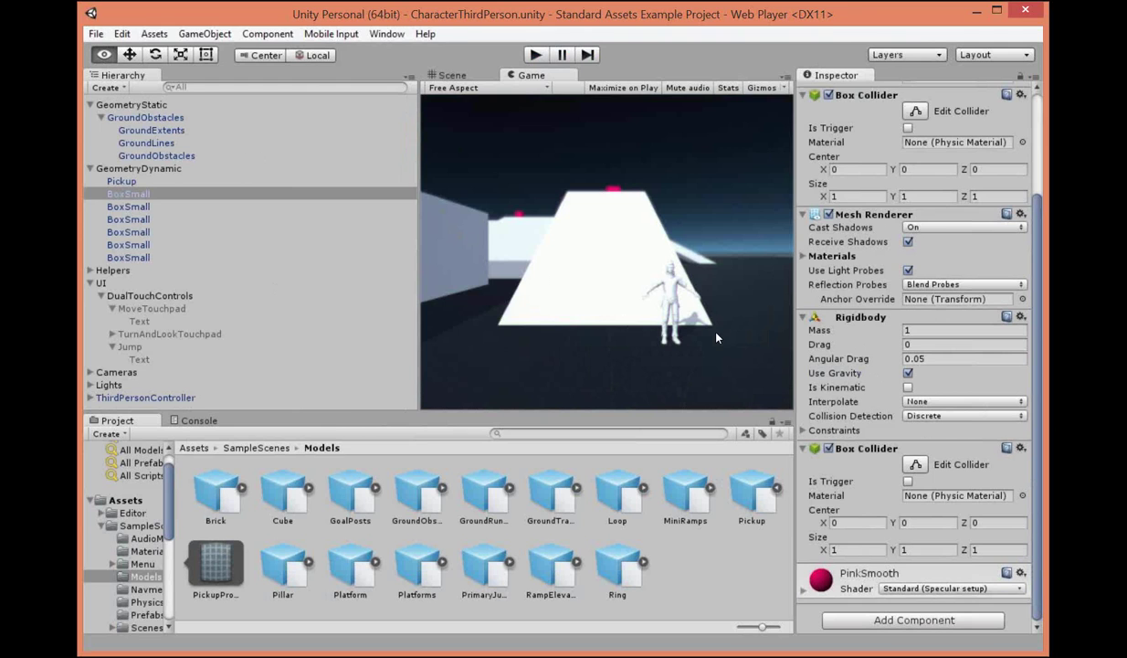
pyautogui.hotkey('alt', 'Tab')
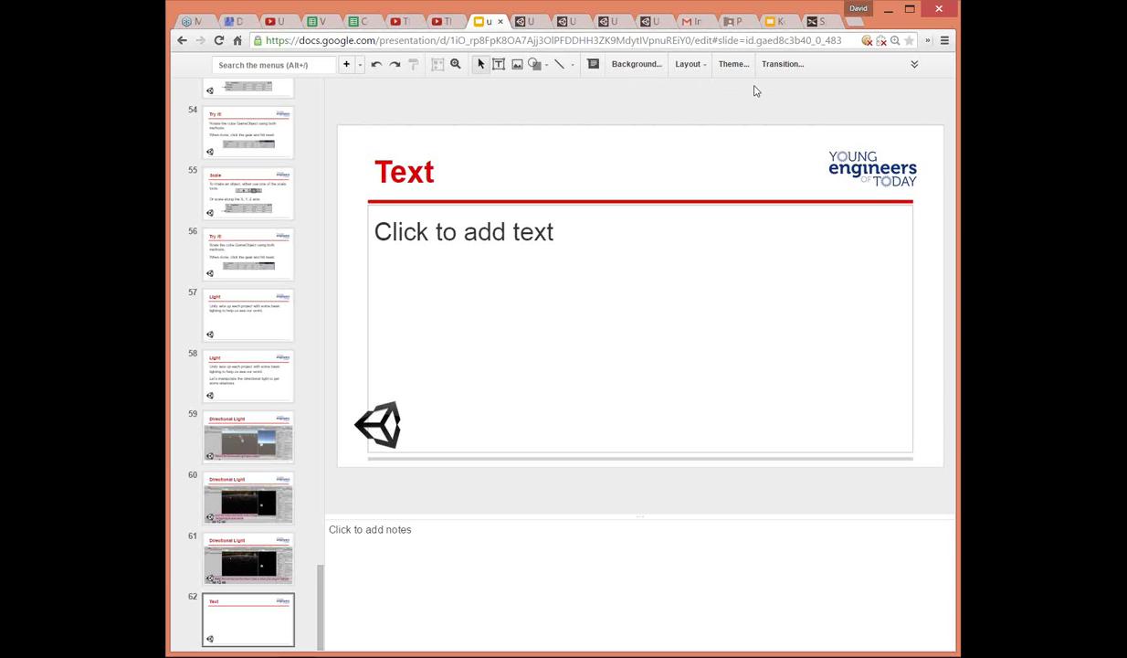